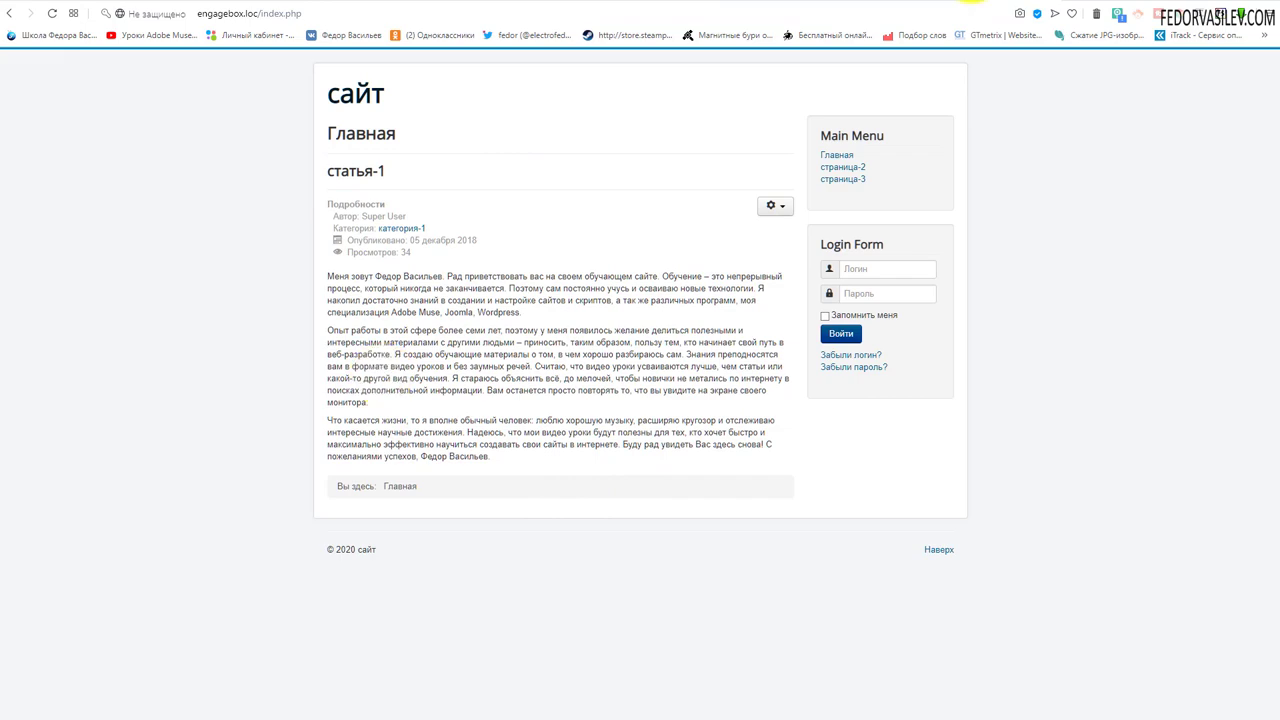
# Check the Joomla version in the administrator footer and the main menu items on the site's front page.
pyautogui.click(928, 9)
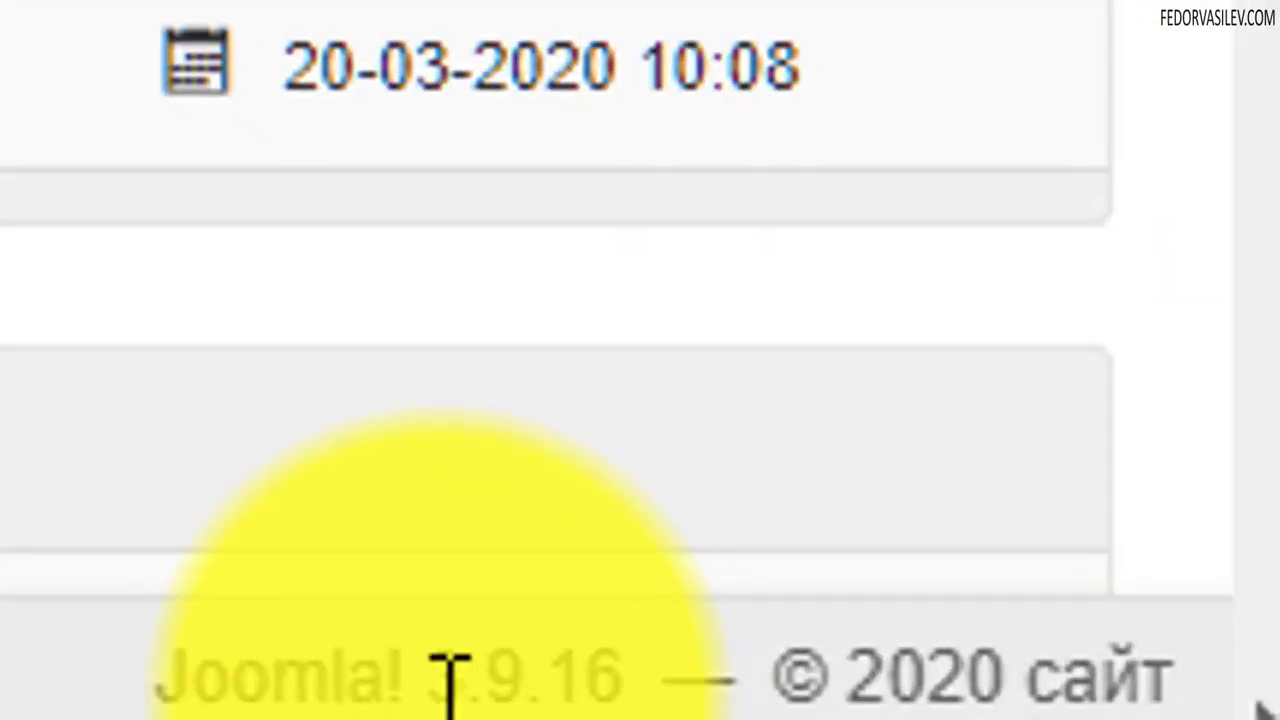
pyautogui.moveTo(410, 676); pyautogui.dragTo(760, 676)
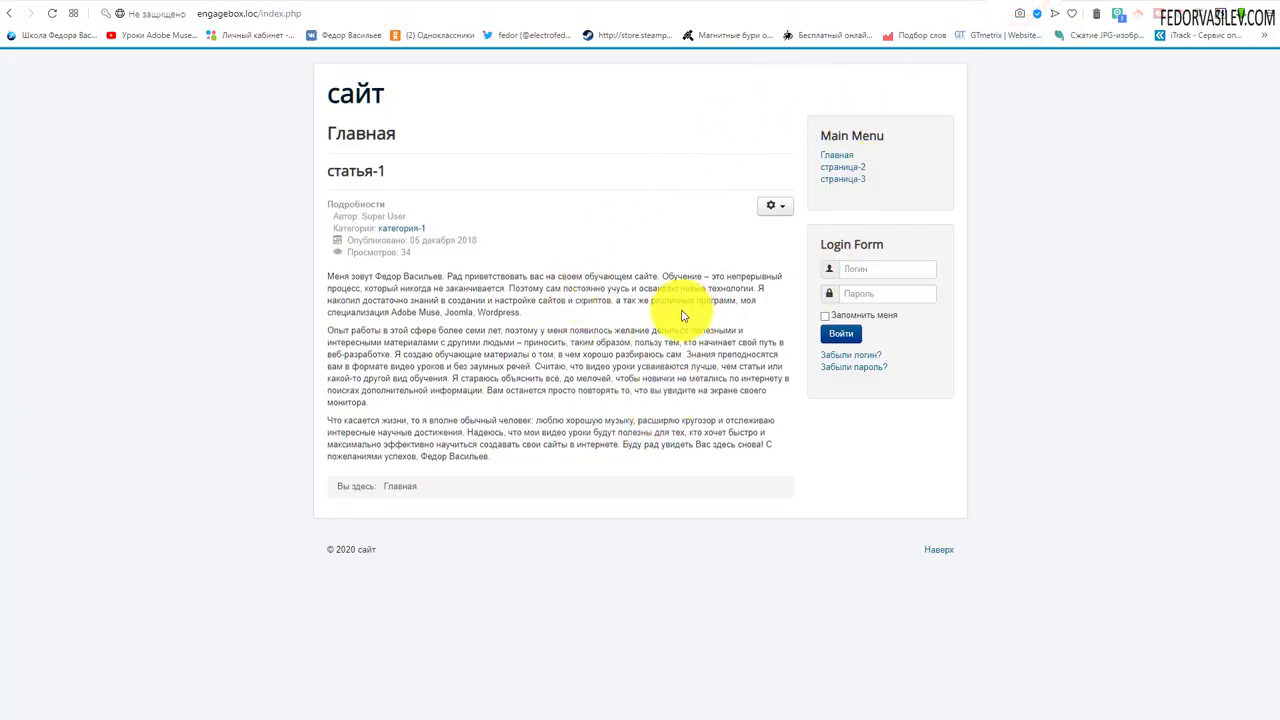
pyautogui.moveTo(878, 180); pyautogui.dragTo(820, 160)
pyautogui.click(712, 88)
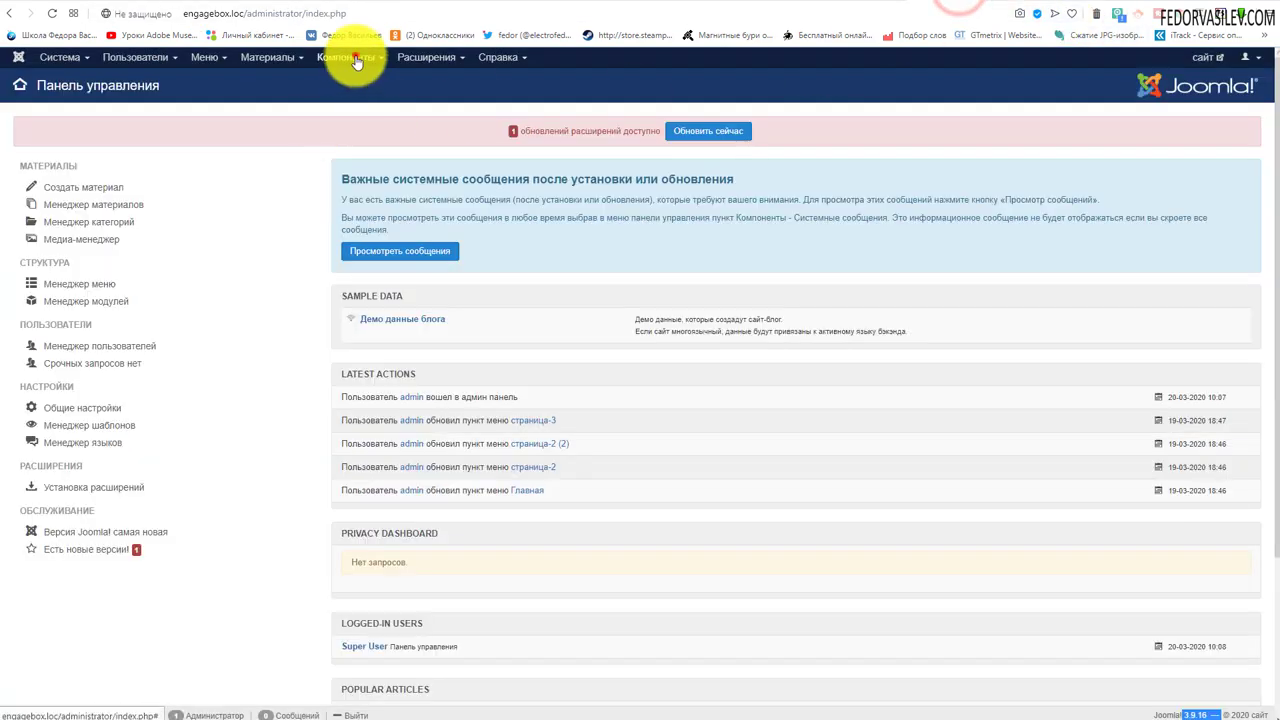
# View the site's existing categories and the article list in the administrator.
pyautogui.click(350, 55)
pyautogui.moveTo(293, 63)
pyautogui.click(284, 93)
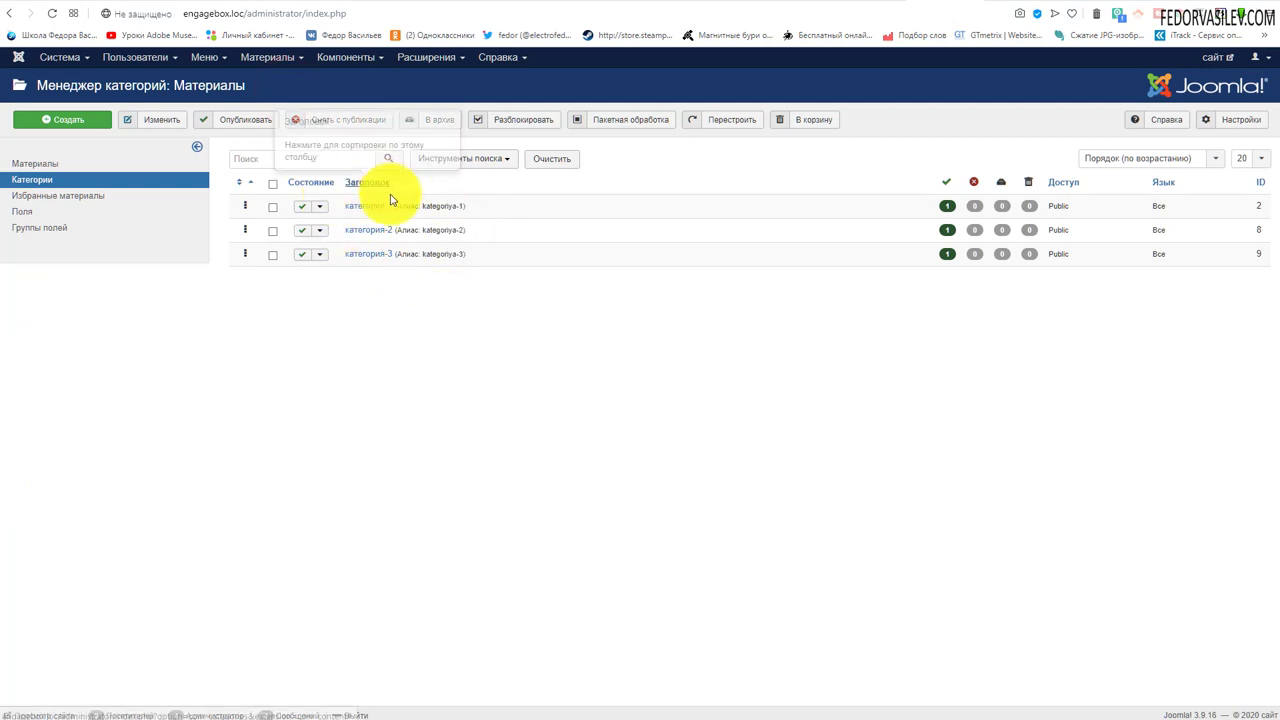
pyautogui.click(12, 165)
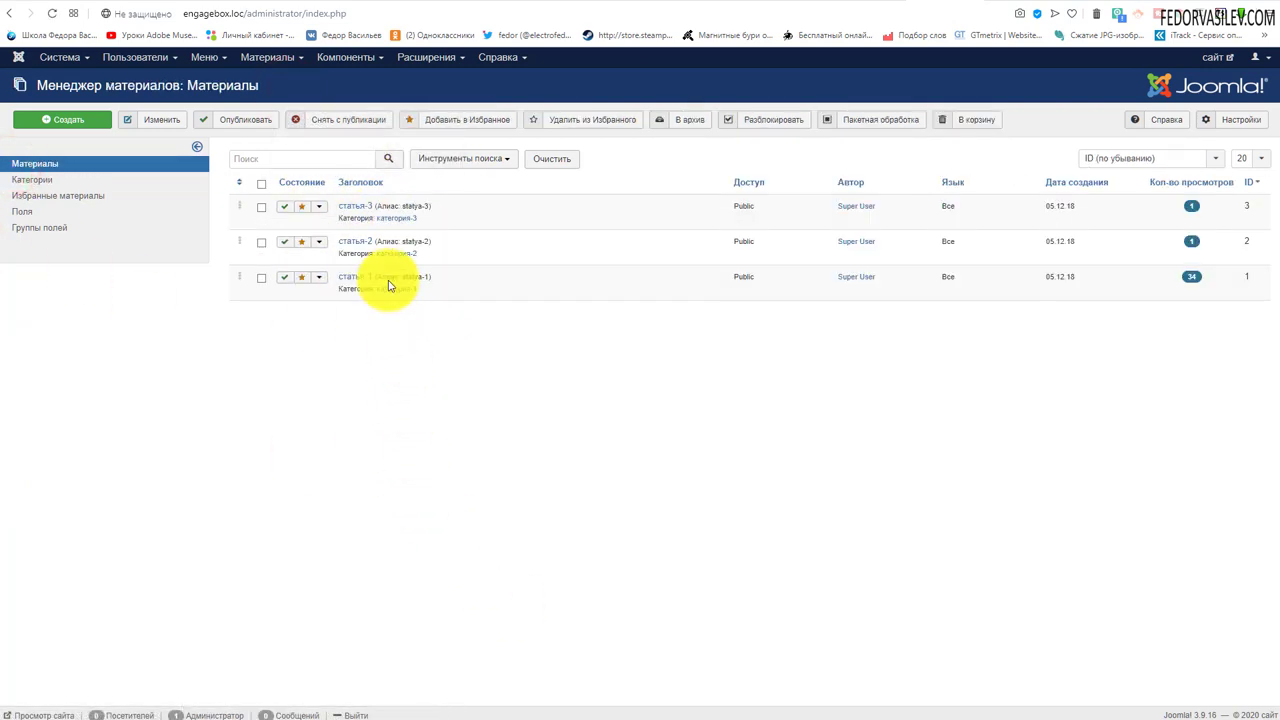
# Examine the full text of статья-1 on the site's front page.
pyautogui.click(995, 2)
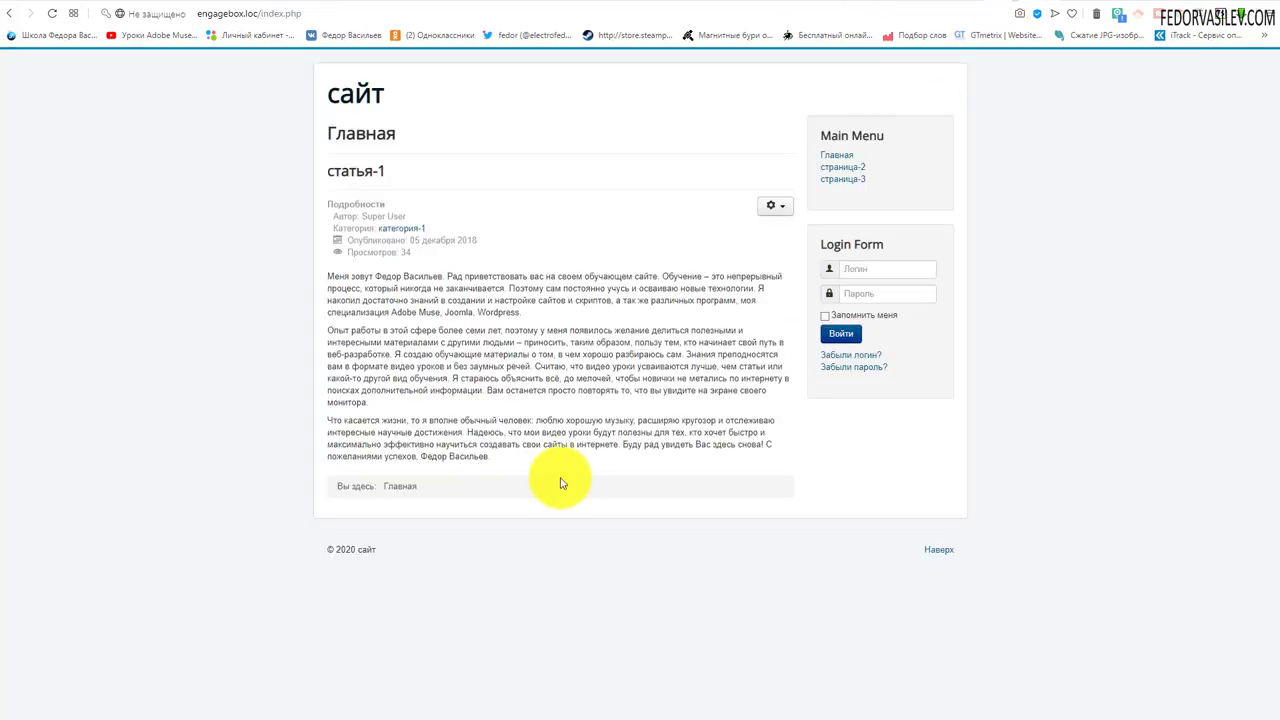
pyautogui.moveTo(522, 458); pyautogui.dragTo(330, 280)
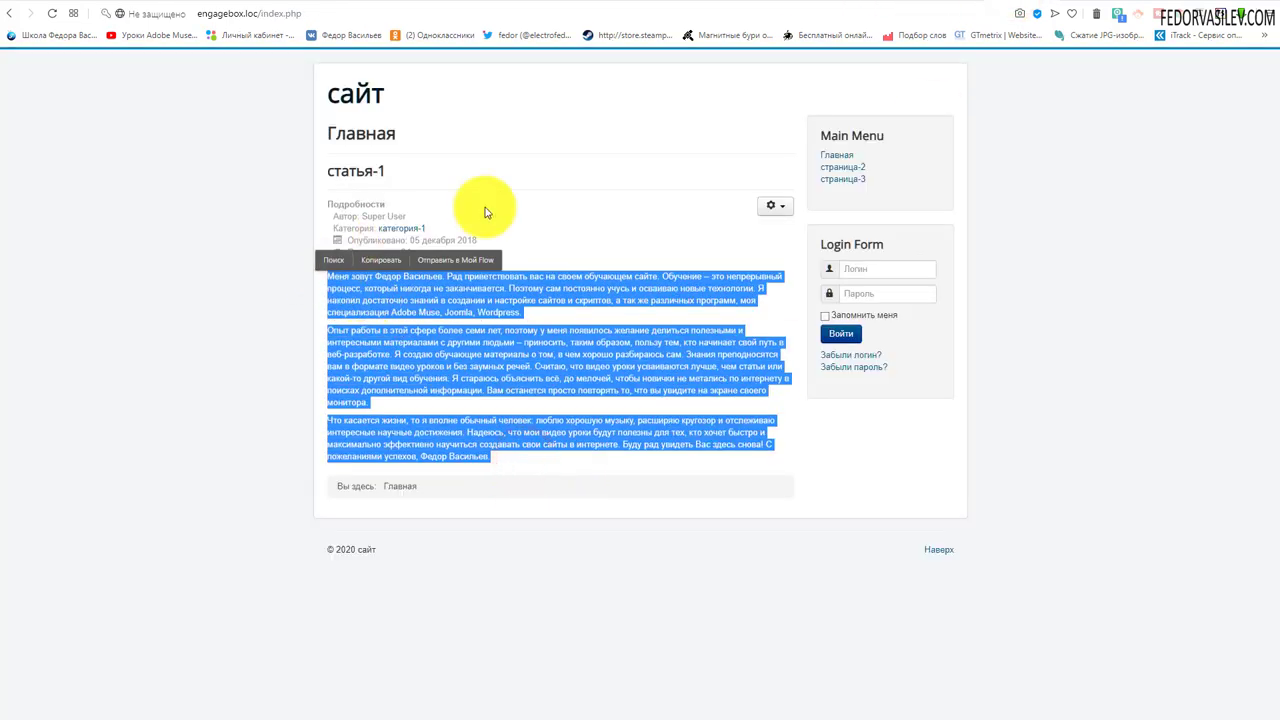
pyautogui.click(676, 110)
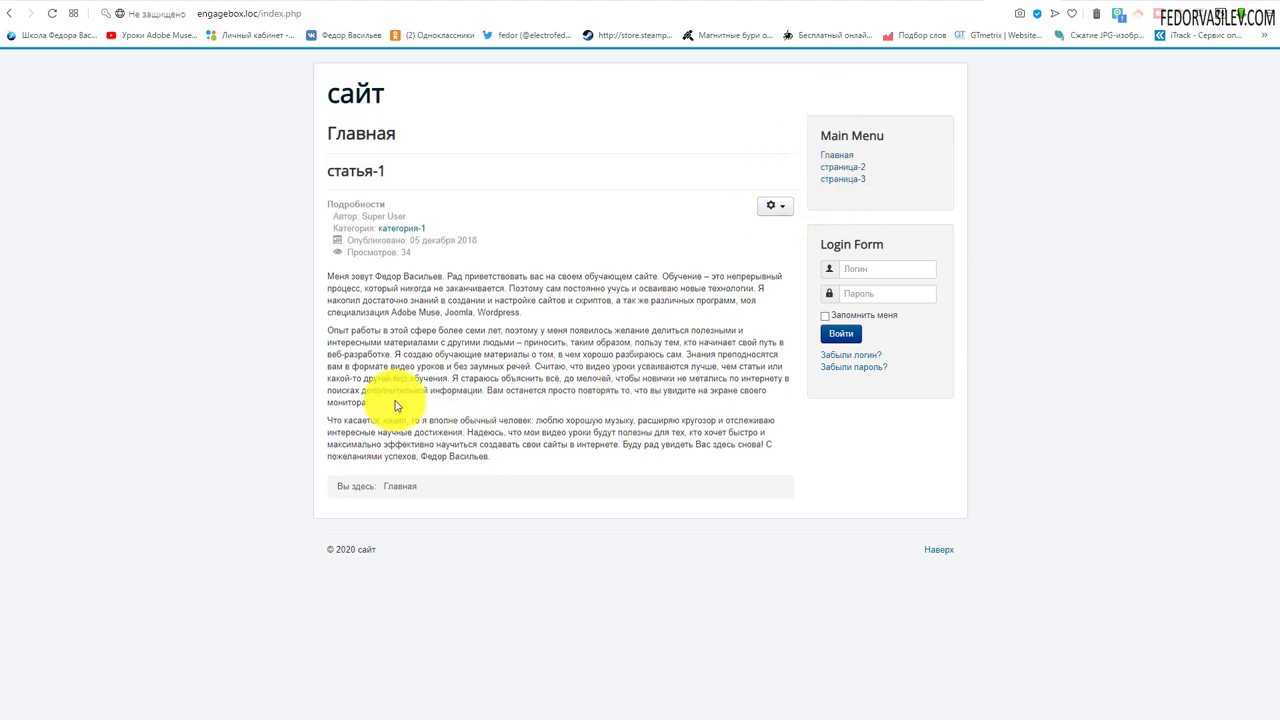
pyautogui.moveTo(330, 276); pyautogui.dragTo(505, 462)
pyautogui.click(503, 465)
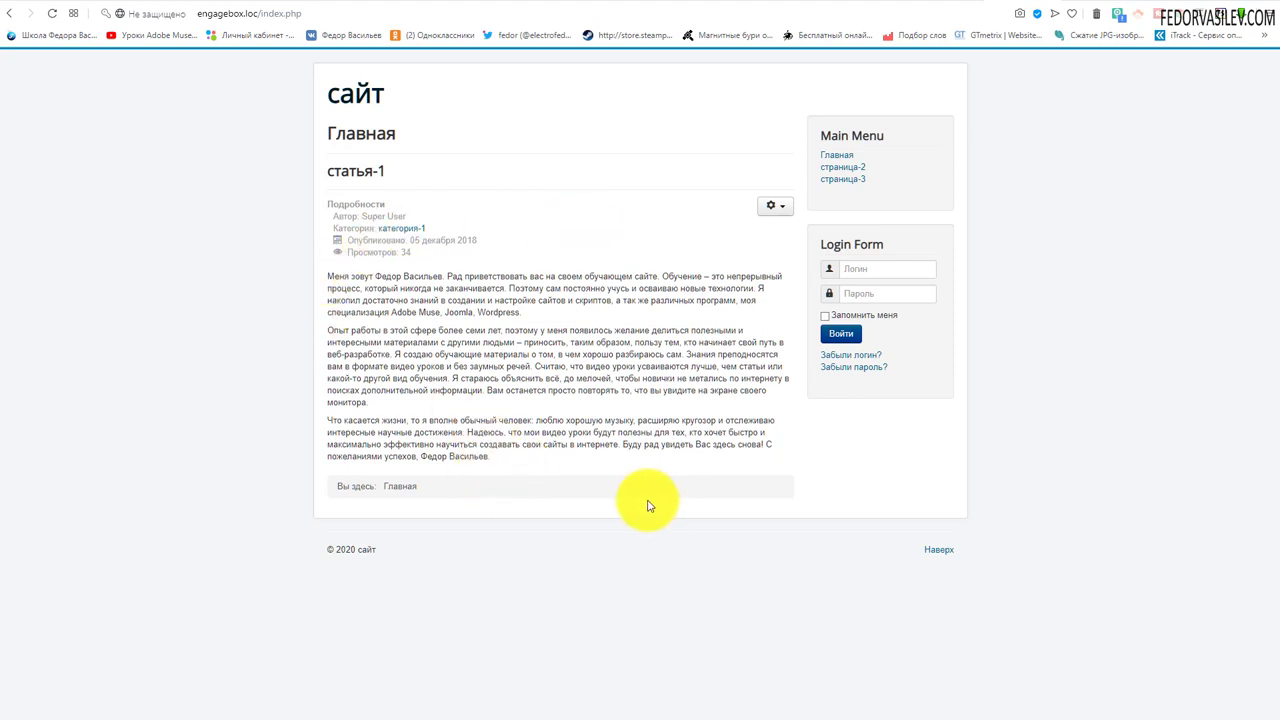
pyautogui.moveTo(497, 458); pyautogui.dragTo(324, 279)
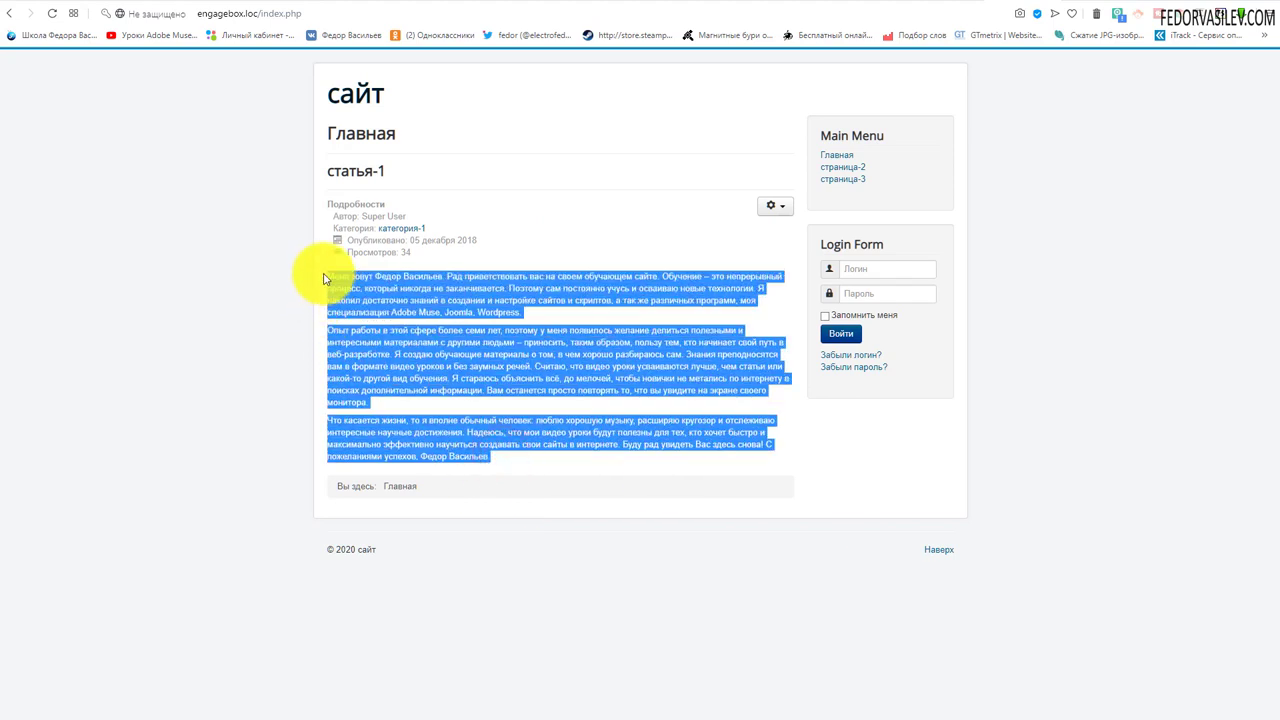
pyautogui.click(494, 362)
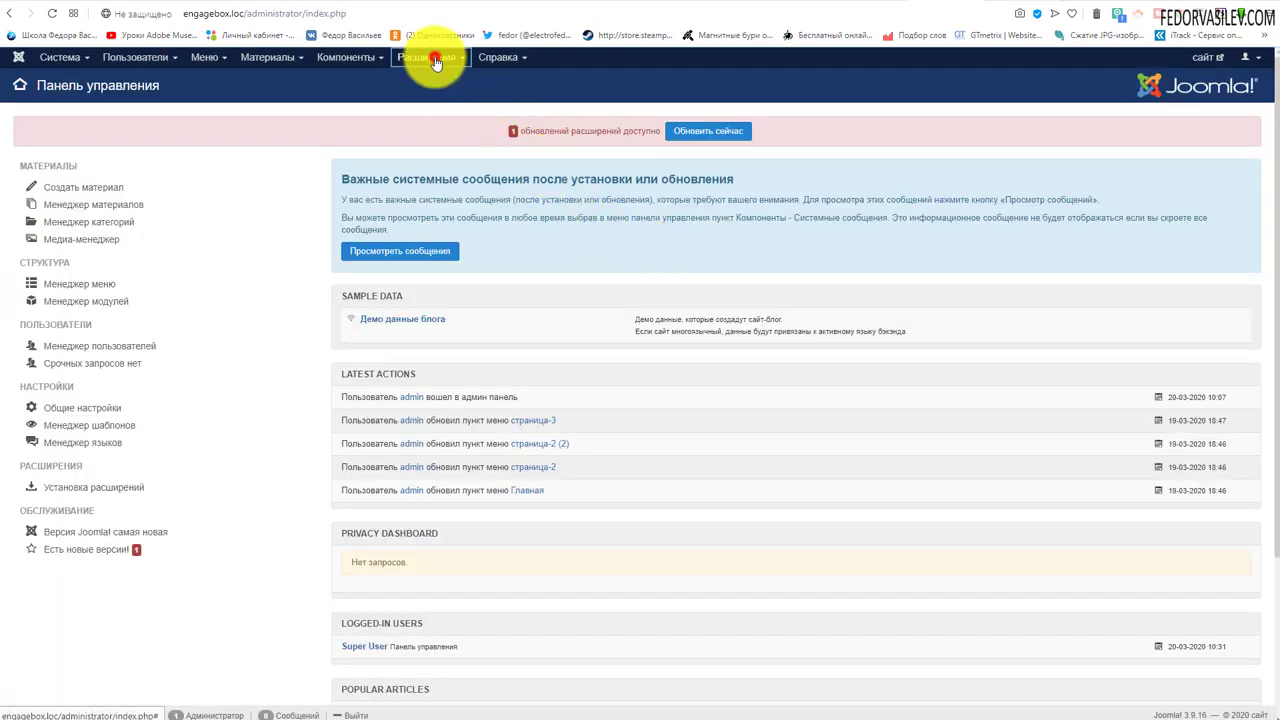
# Open the plugin list and filter it by the status Отключено and the type system.
pyautogui.click(428, 57)
pyautogui.click(438, 122)
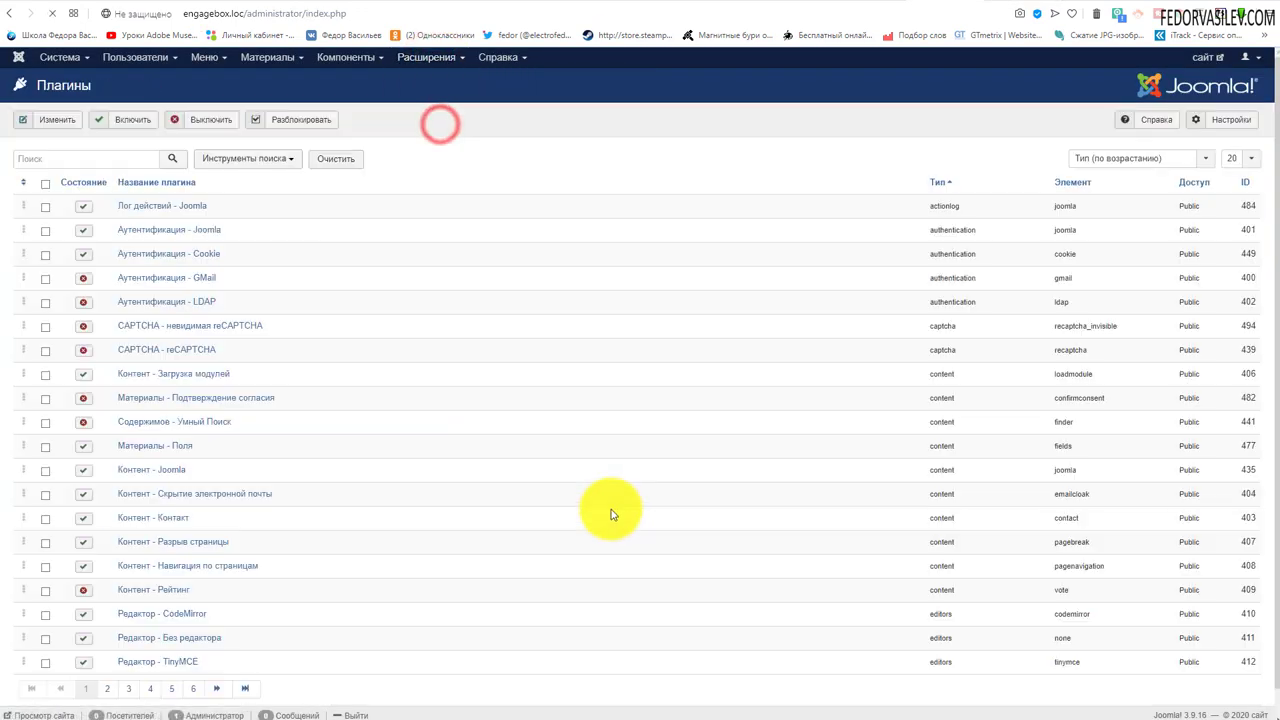
pyautogui.click(78, 187)
pyautogui.click(62, 240)
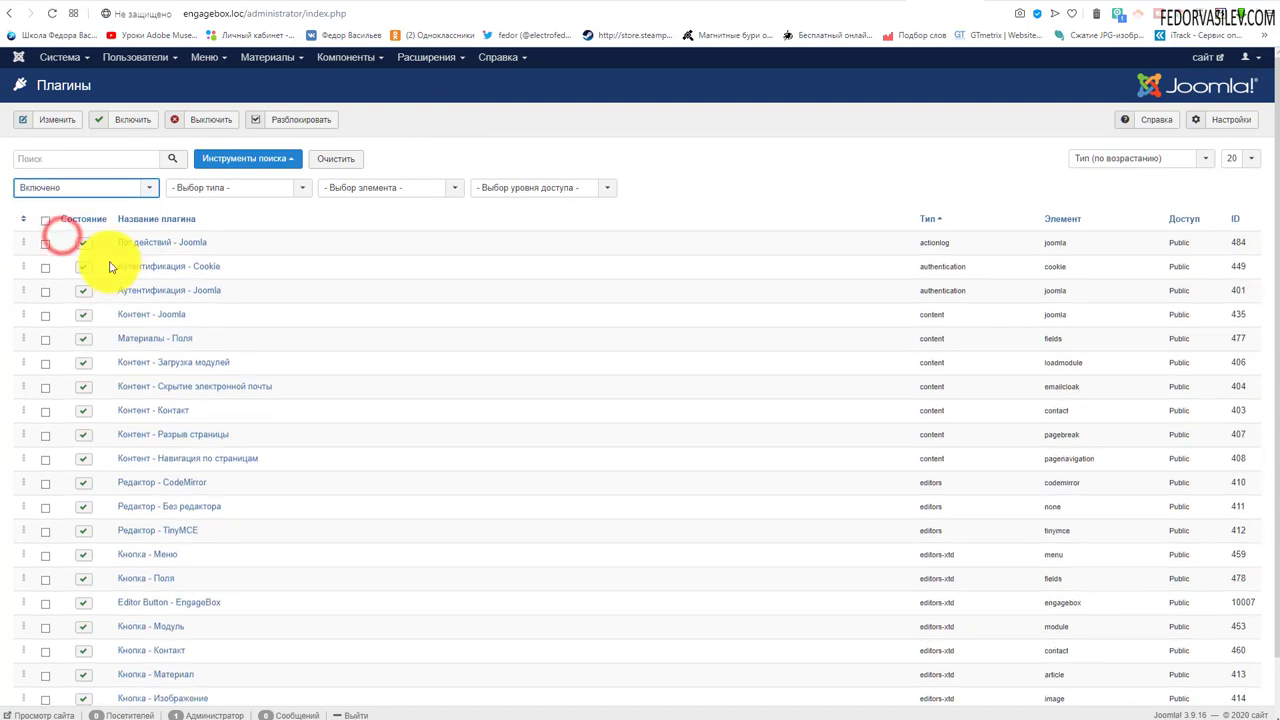
pyautogui.click(69, 189)
pyautogui.click(66, 222)
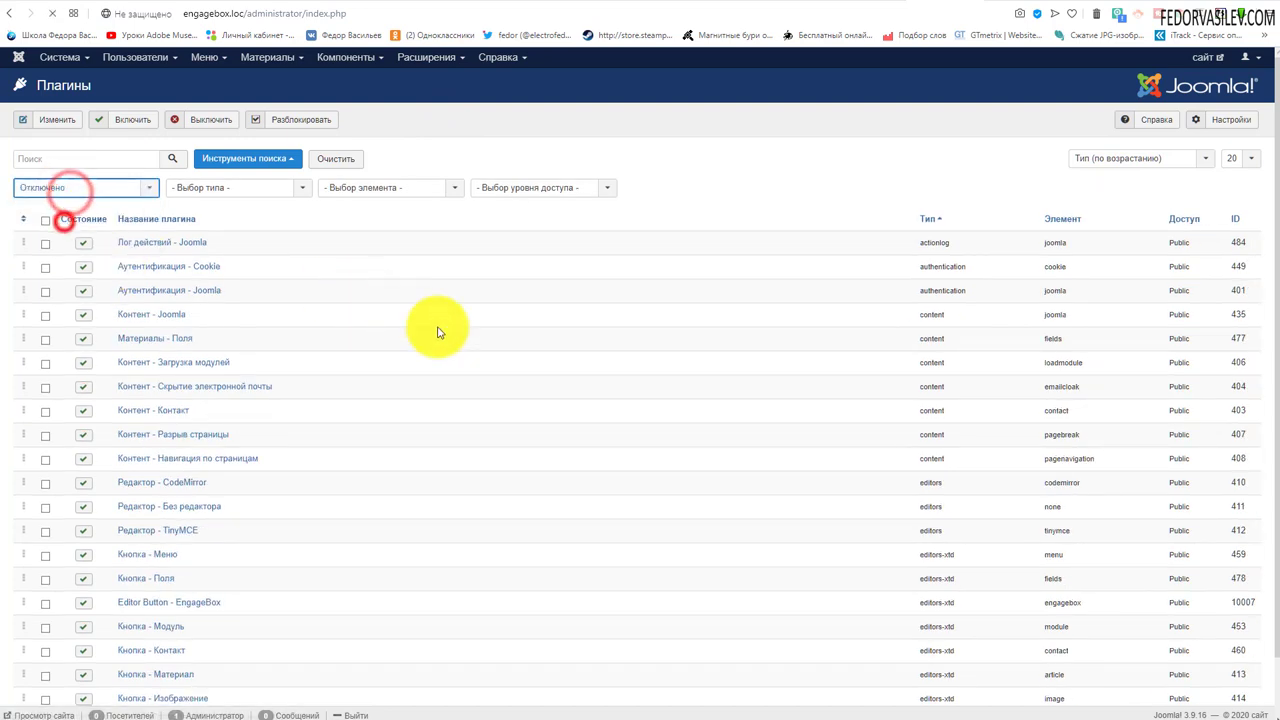
pyautogui.click(235, 187)
pyautogui.scroll(-3, 258, 298)
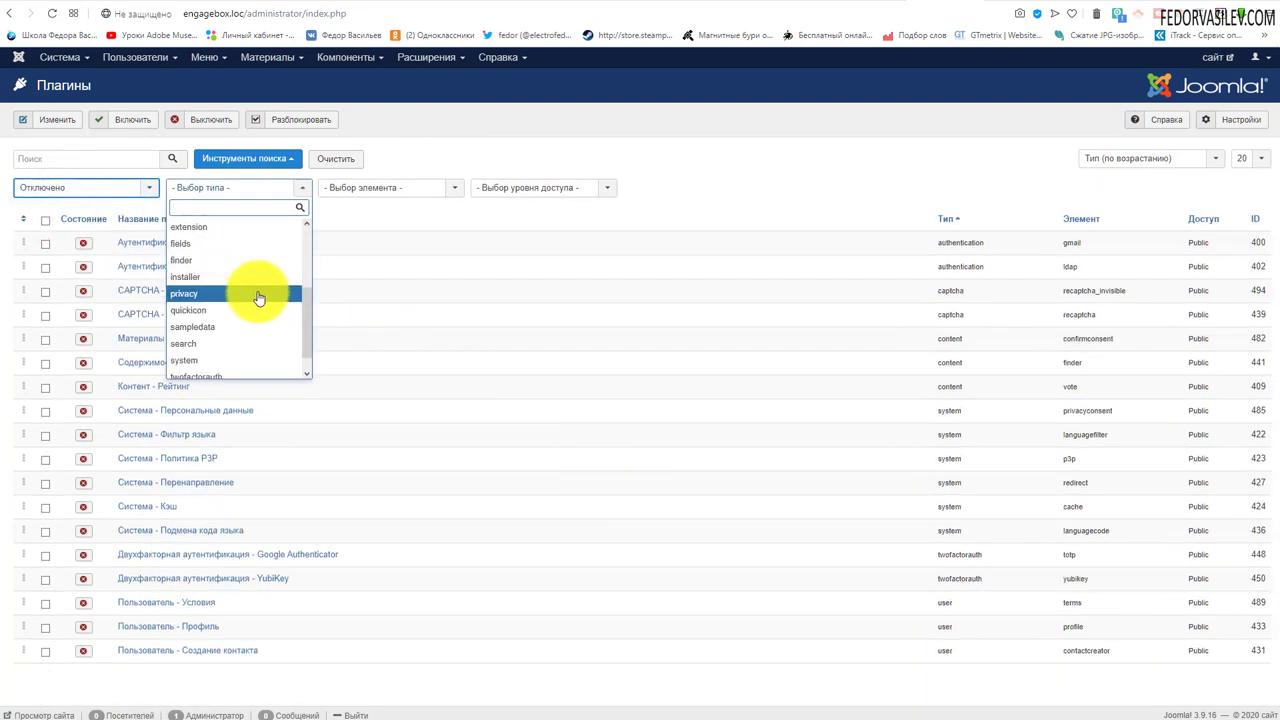
pyautogui.click(221, 362)
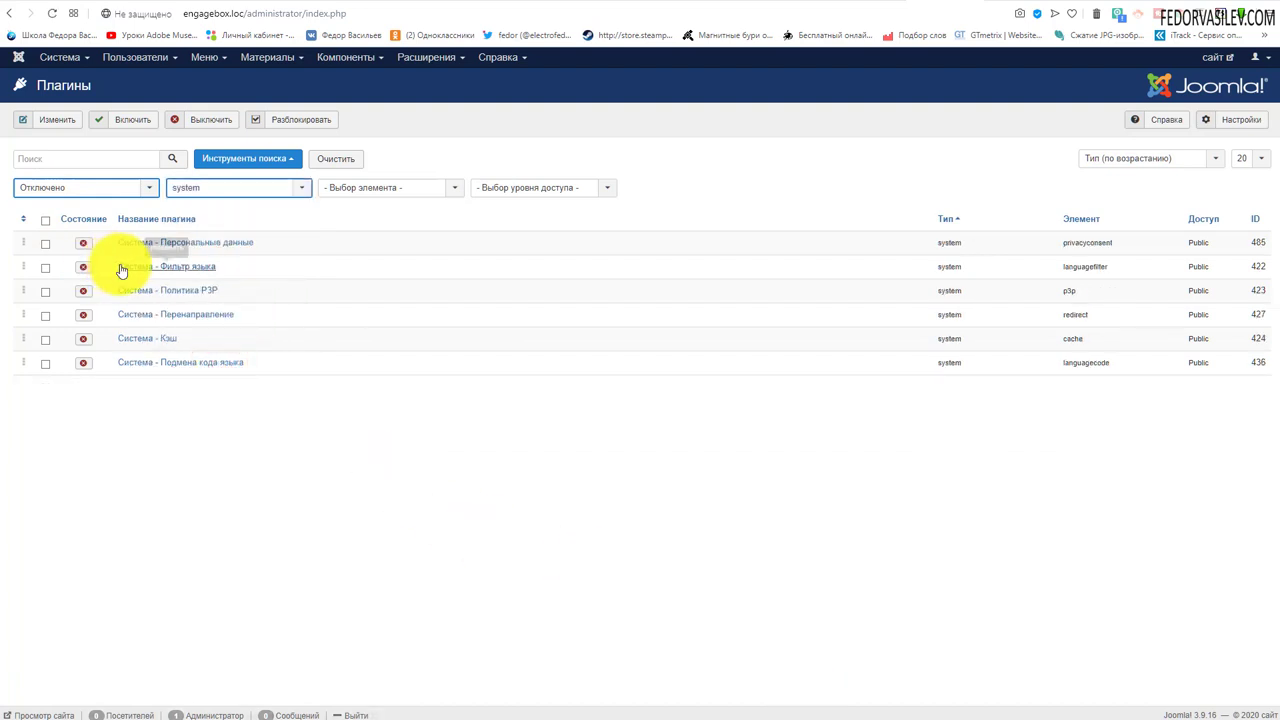
# Open the Система - Фильтр языка plugin and set its state to Включено.
pyautogui.click(229, 267)
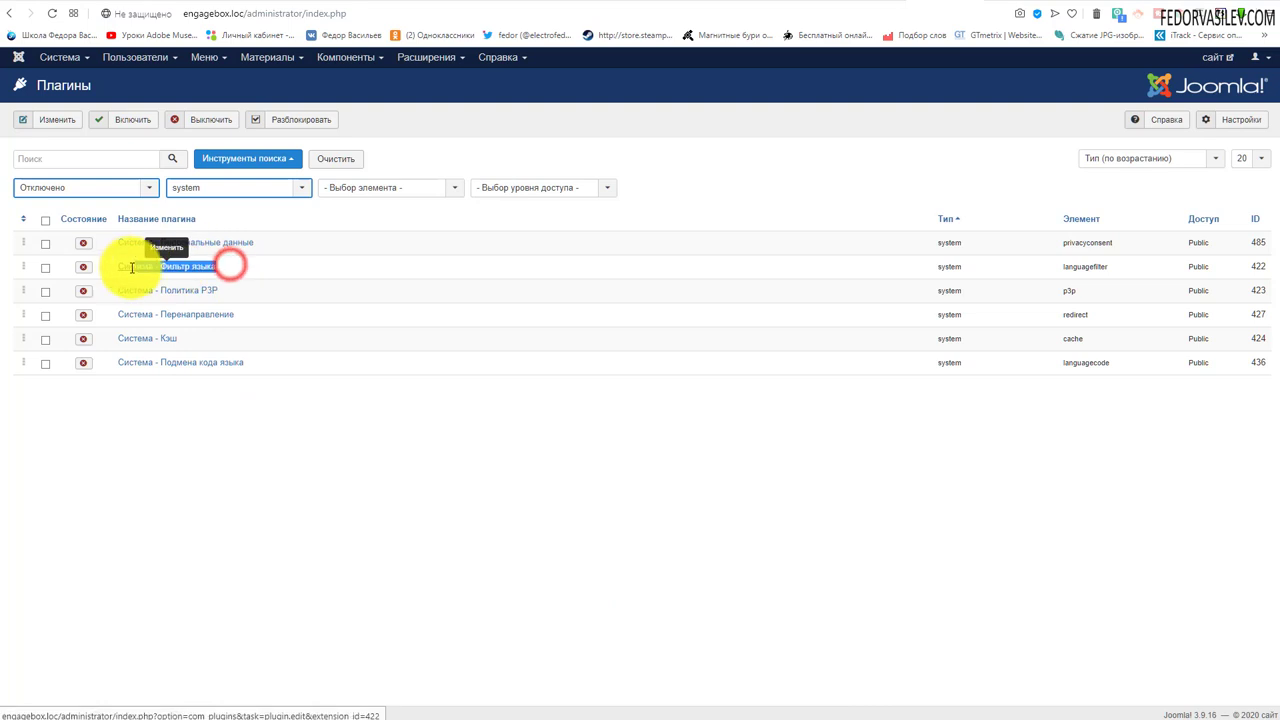
pyautogui.click(223, 475)
pyautogui.click(150, 263)
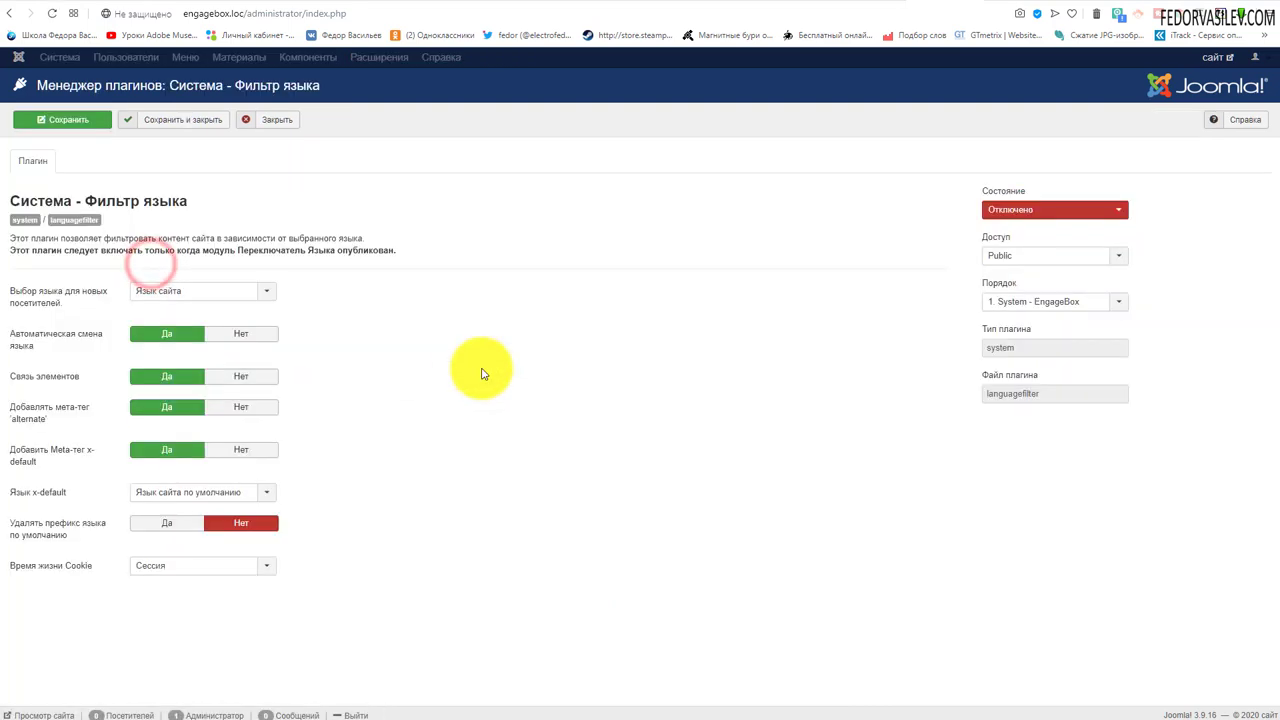
pyautogui.click(1010, 206)
pyautogui.click(1010, 225)
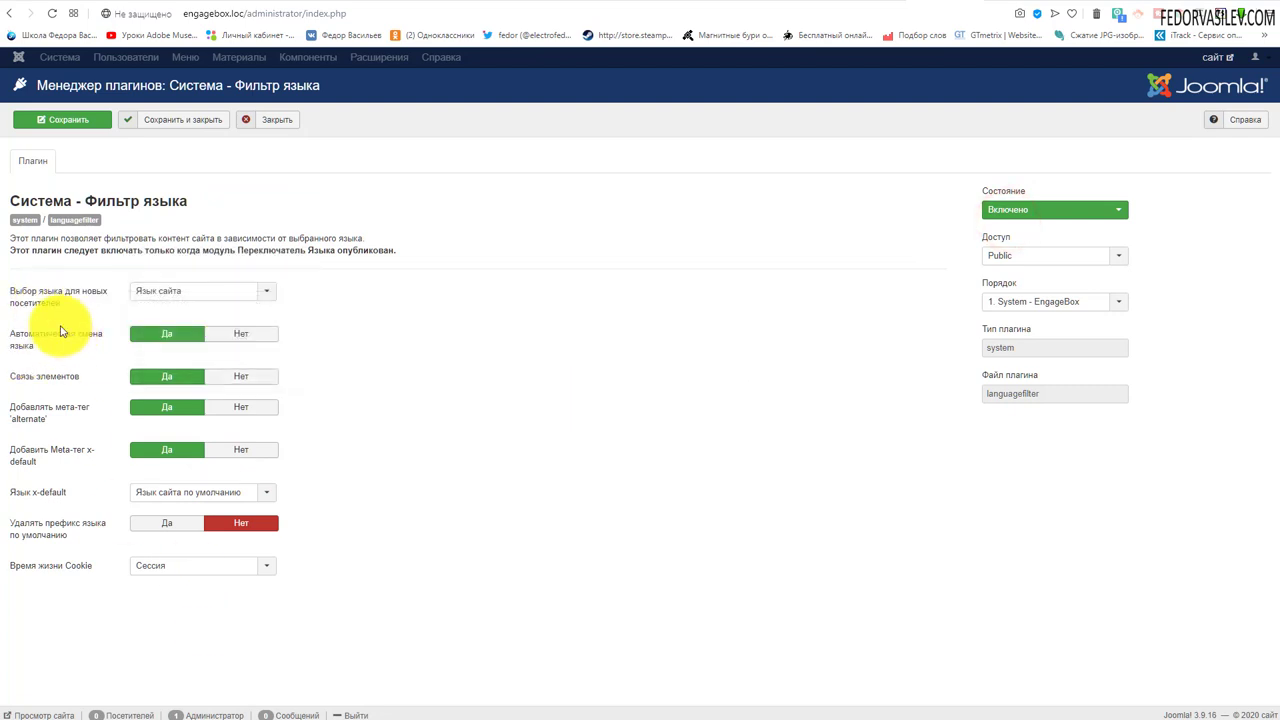
# Try Настройки браузера as the language choice for new visitors and restore Язык сайта.
pyautogui.moveTo(58, 338)
pyautogui.moveTo(45, 384)
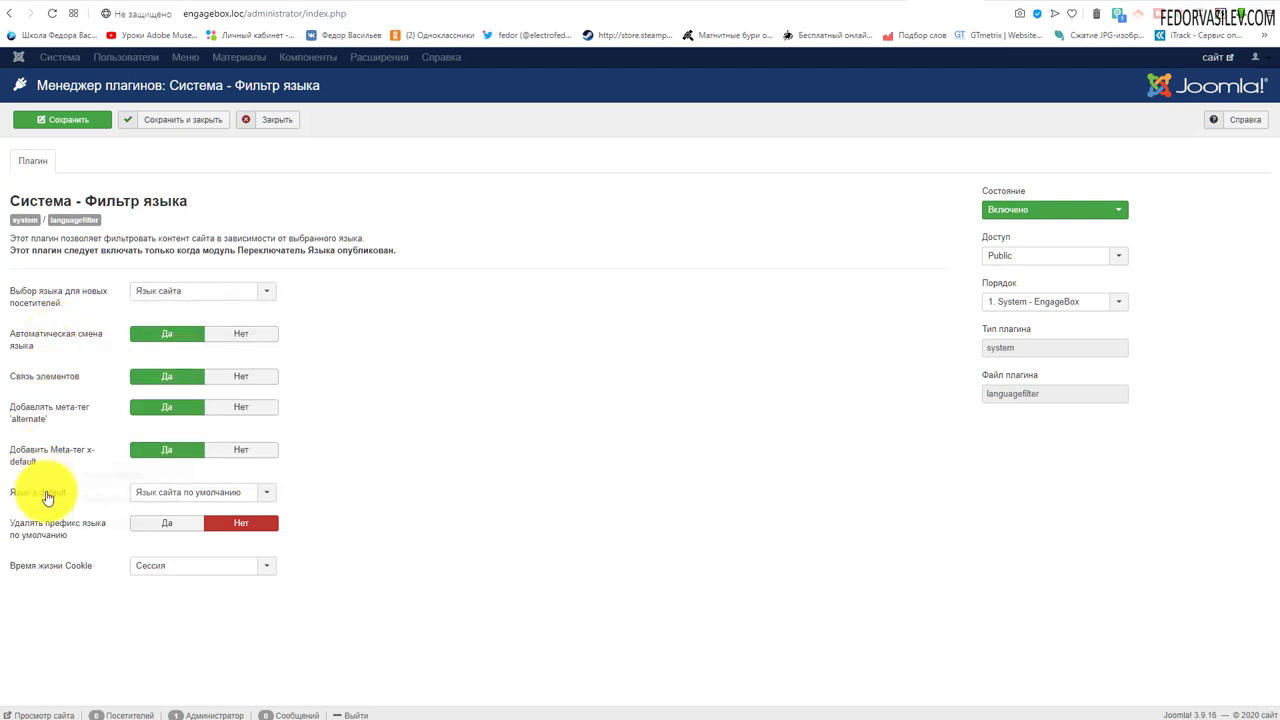
pyautogui.click(224, 297)
pyautogui.click(213, 306)
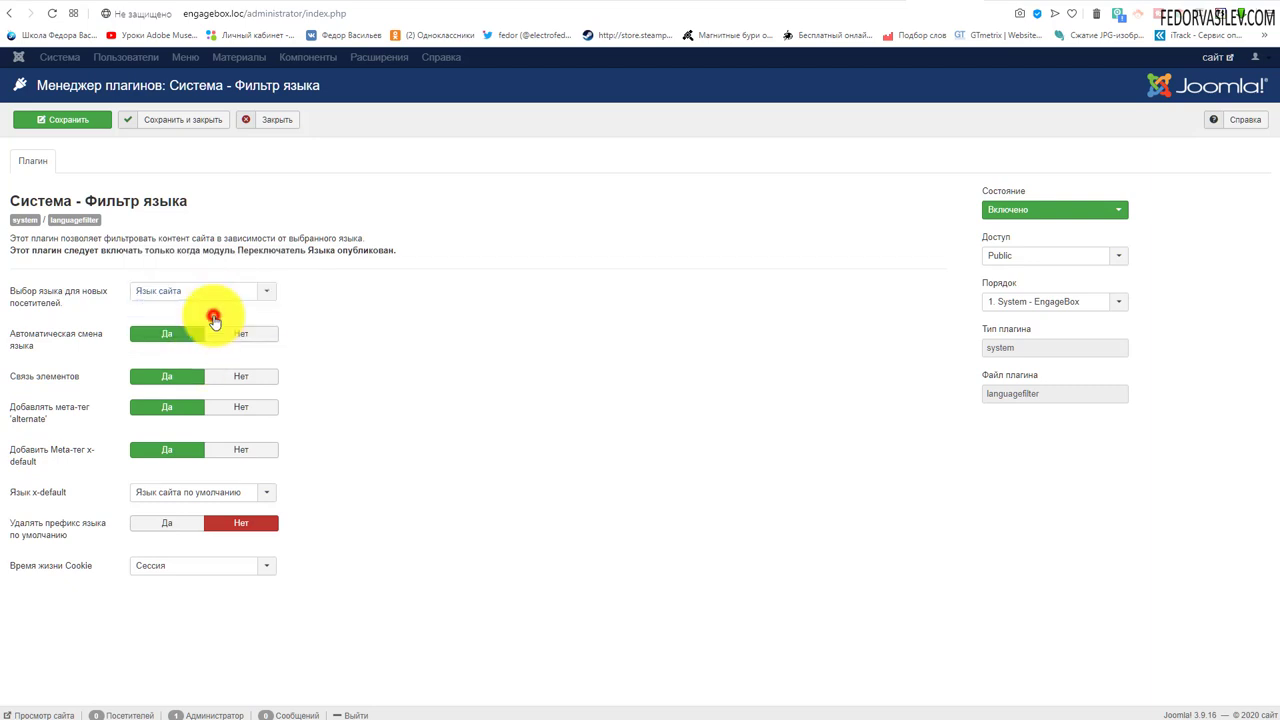
pyautogui.click(211, 294)
pyautogui.click(206, 322)
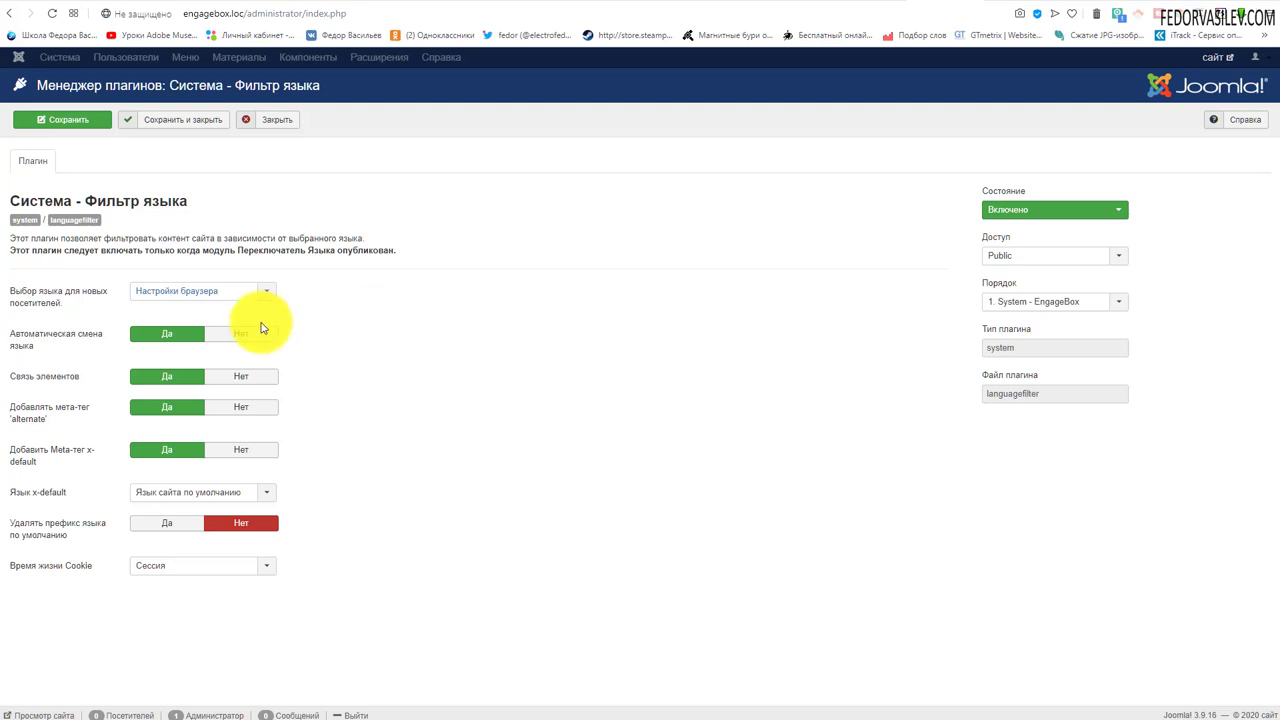
pyautogui.click(262, 292)
pyautogui.click(194, 309)
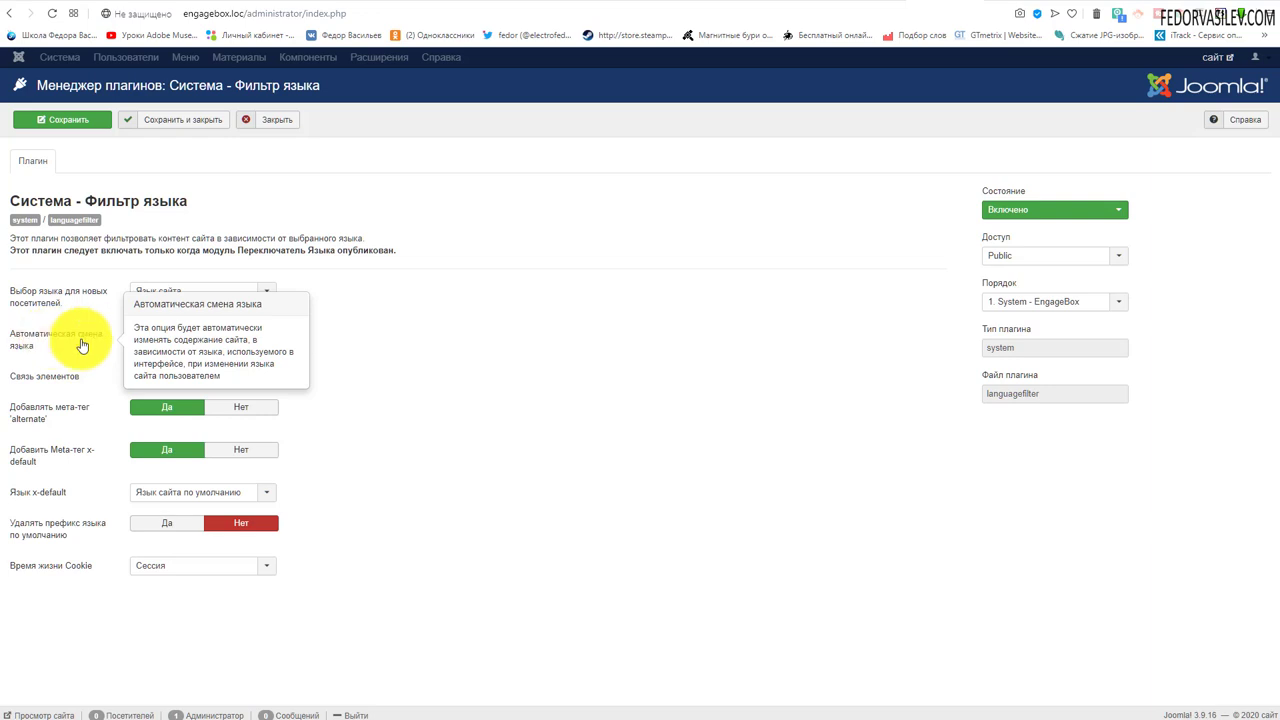
# Review the remaining language filter options and save the plugin.
pyautogui.moveTo(30, 385)
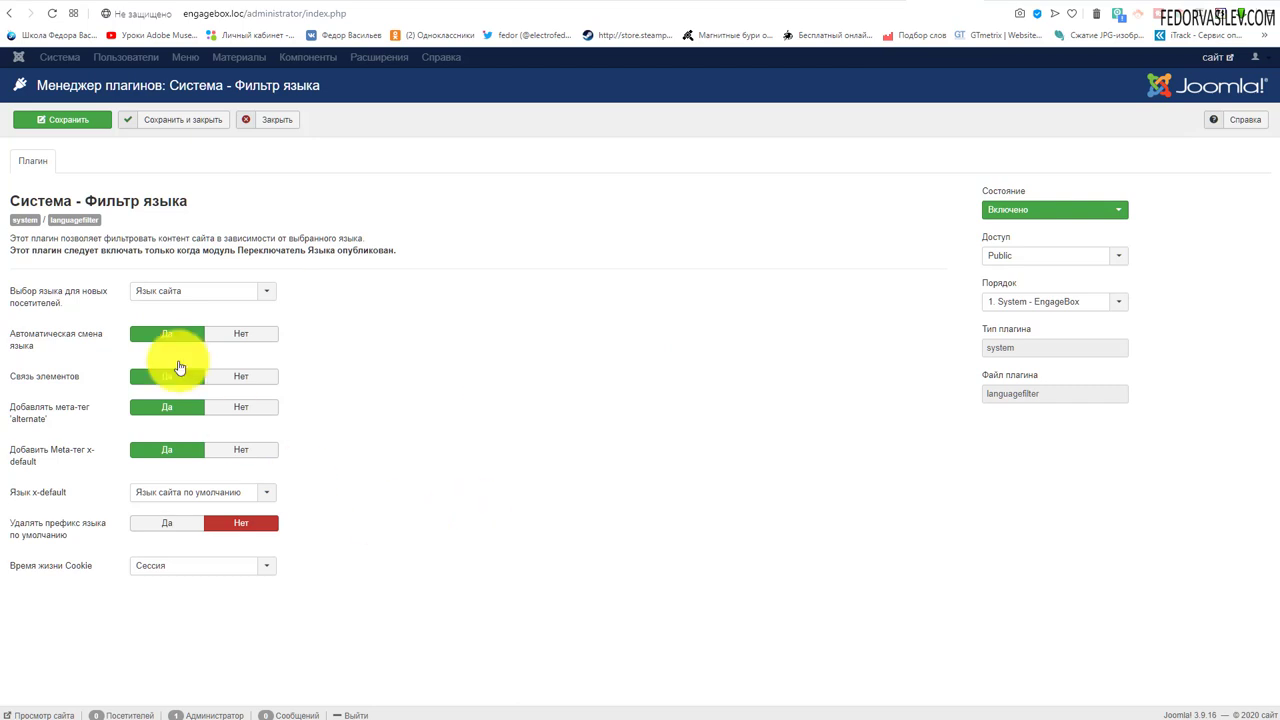
pyautogui.click(212, 119)
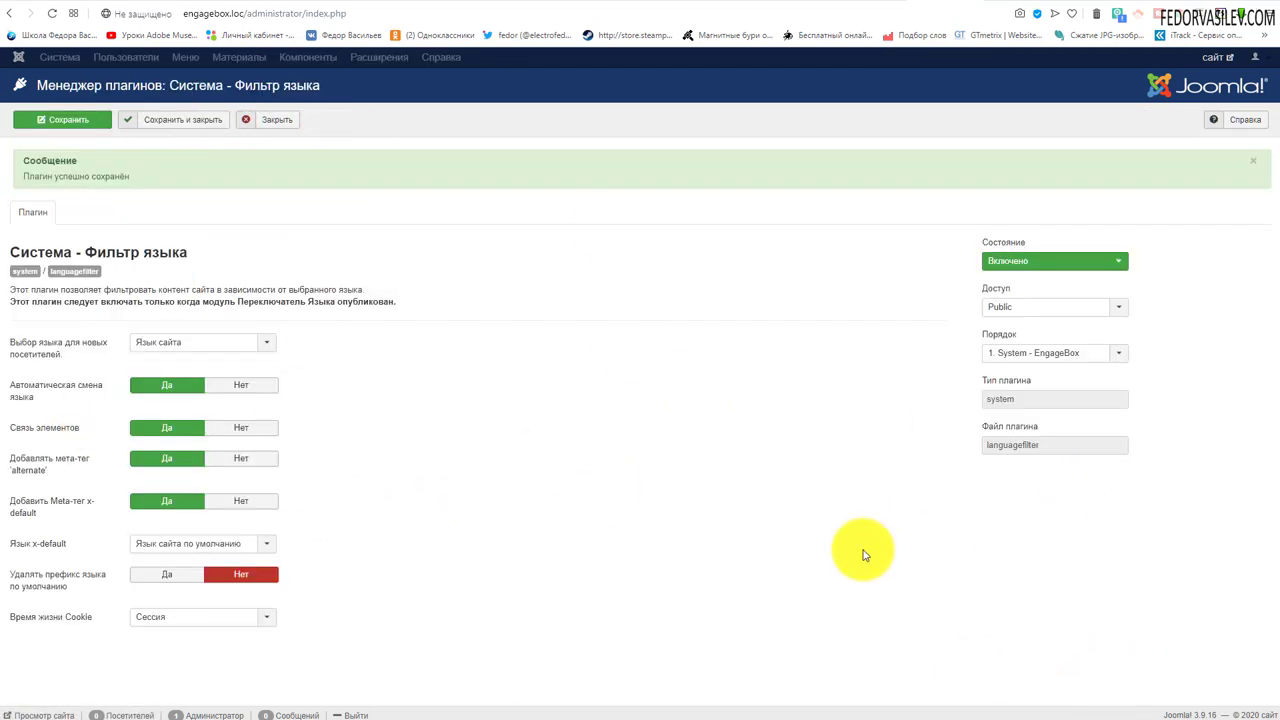
pyautogui.moveTo(89, 583)
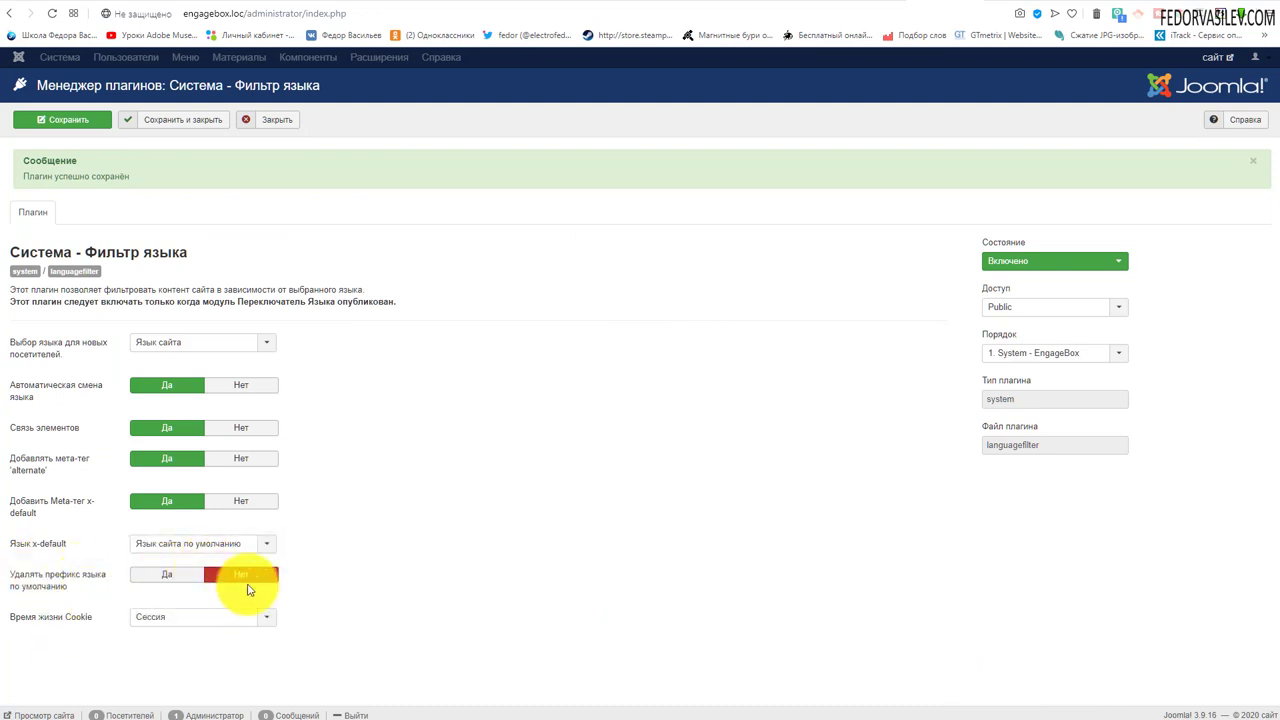
pyautogui.click(81, 117)
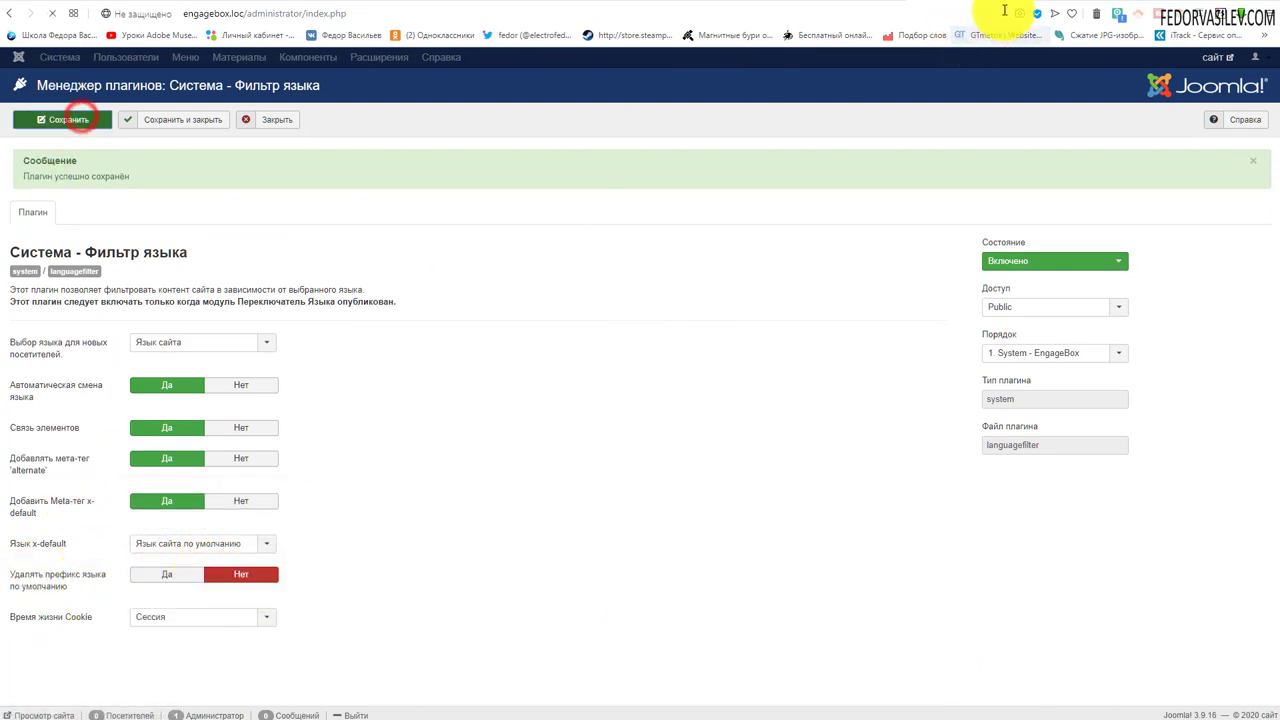
# Reload the site's front page and examine its address for a language prefix.
pyautogui.click(1003, 14)
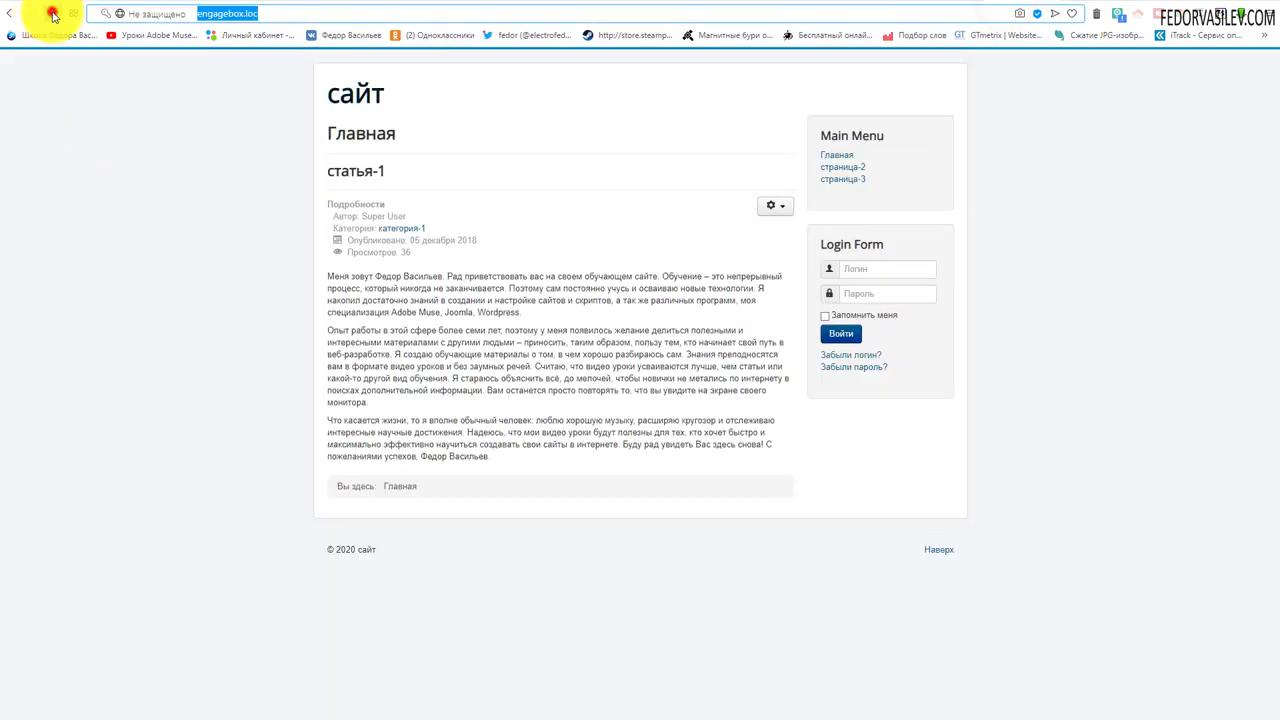
pyautogui.click(262, 13)
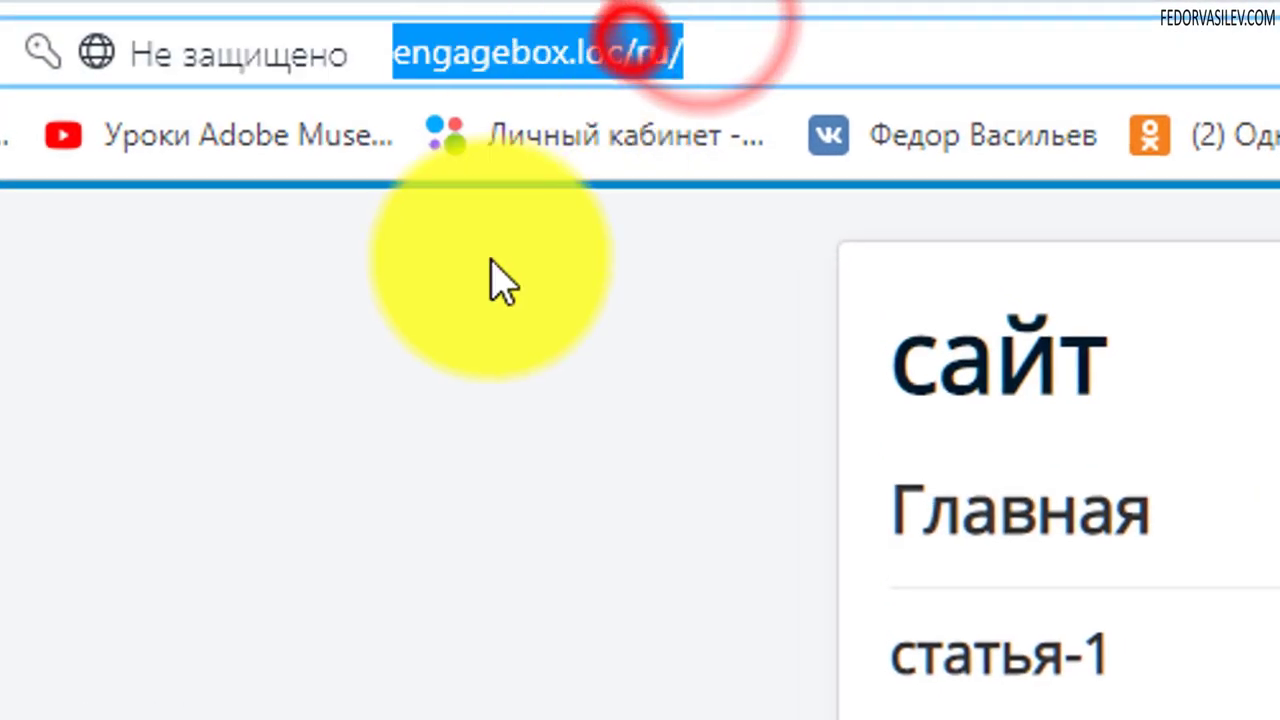
pyautogui.click(714, 46)
pyautogui.doubleClick(638, 50)
pyautogui.click(760, 50)
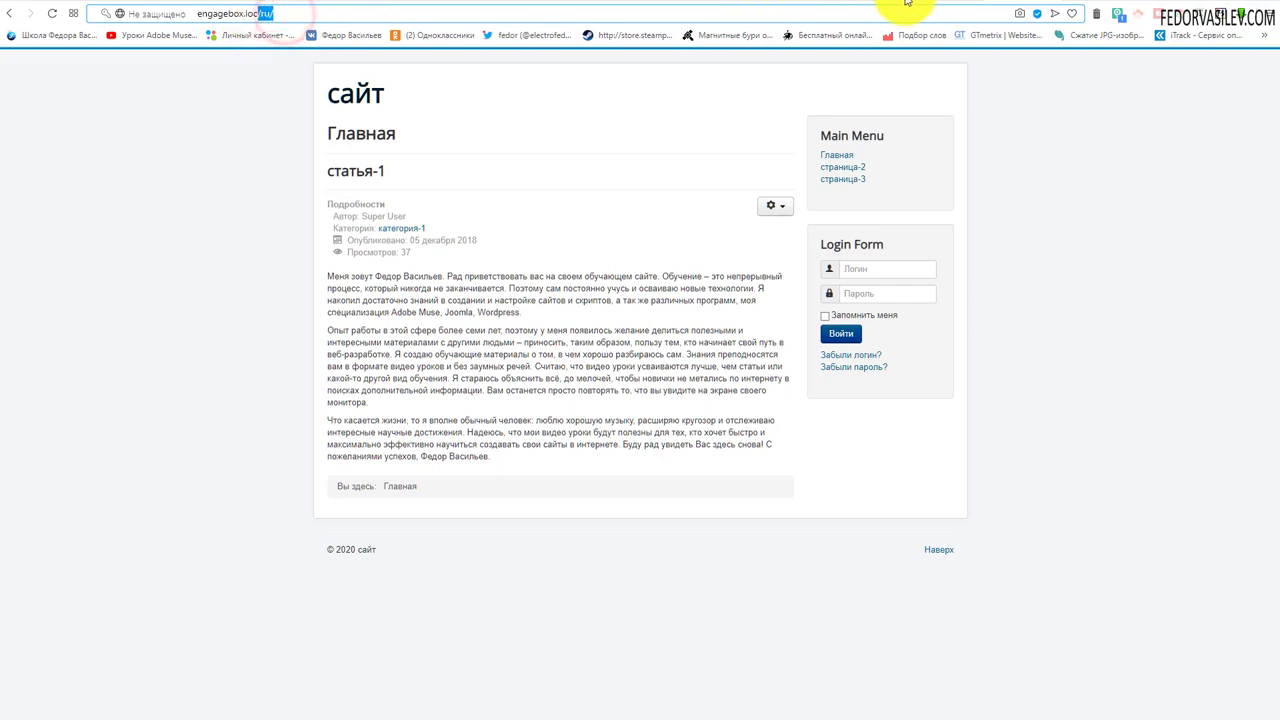
# Set removal of the default language's prefix to Да in the language filter plugin and save it.
pyautogui.click(926, 2)
pyautogui.click(160, 583)
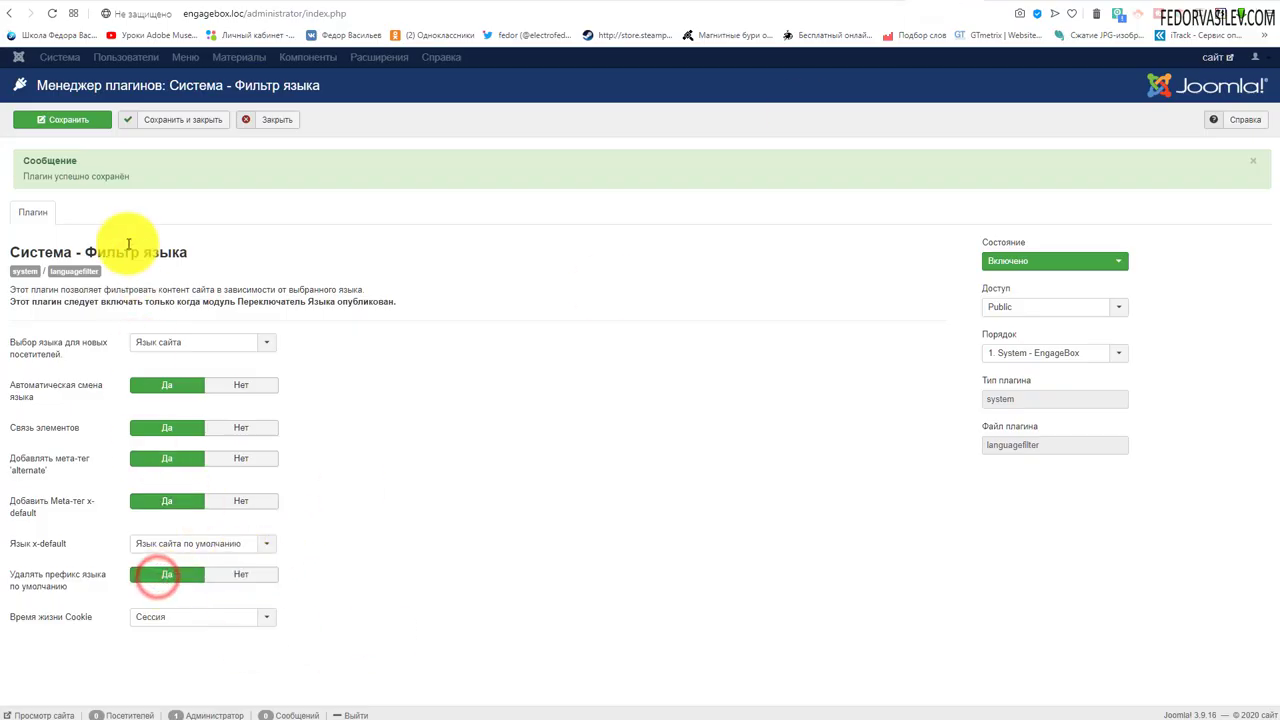
pyautogui.click(90, 119)
# Reload the front page and check how prefix removal affects its address.
pyautogui.click(943, 2)
pyautogui.click(52, 13)
pyautogui.click(246, 12)
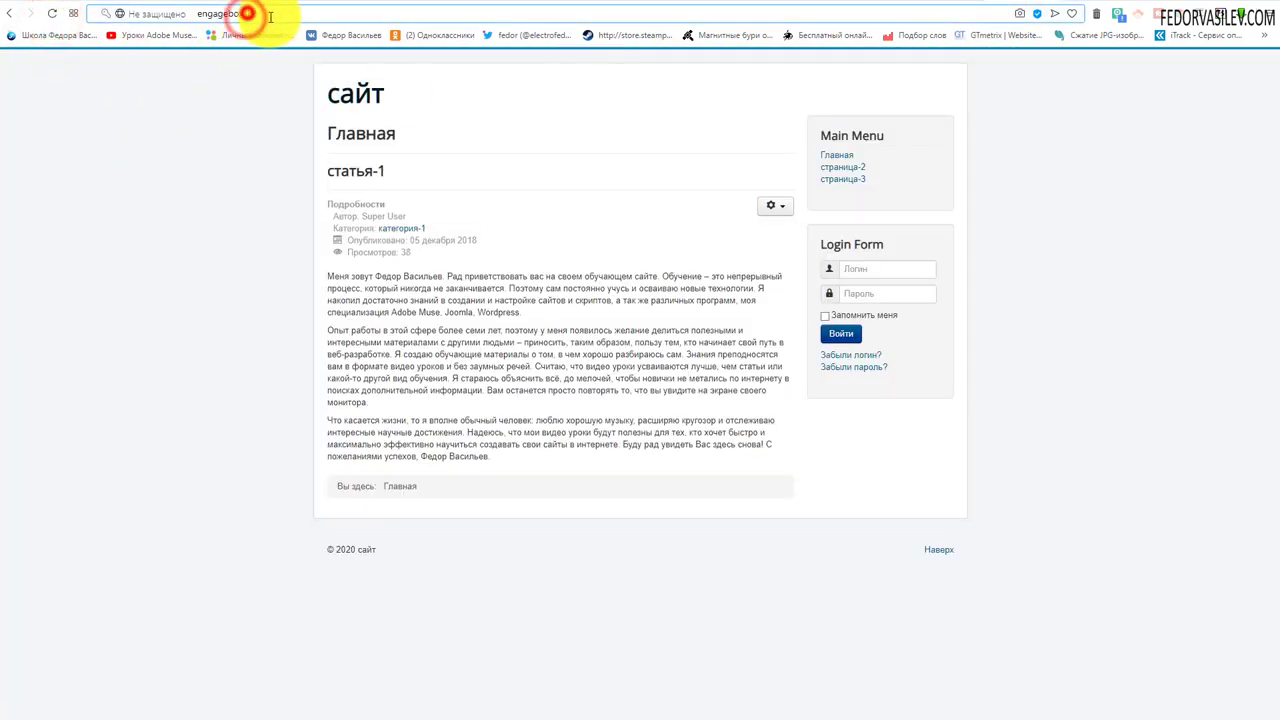
pyautogui.doubleClick(256, 13)
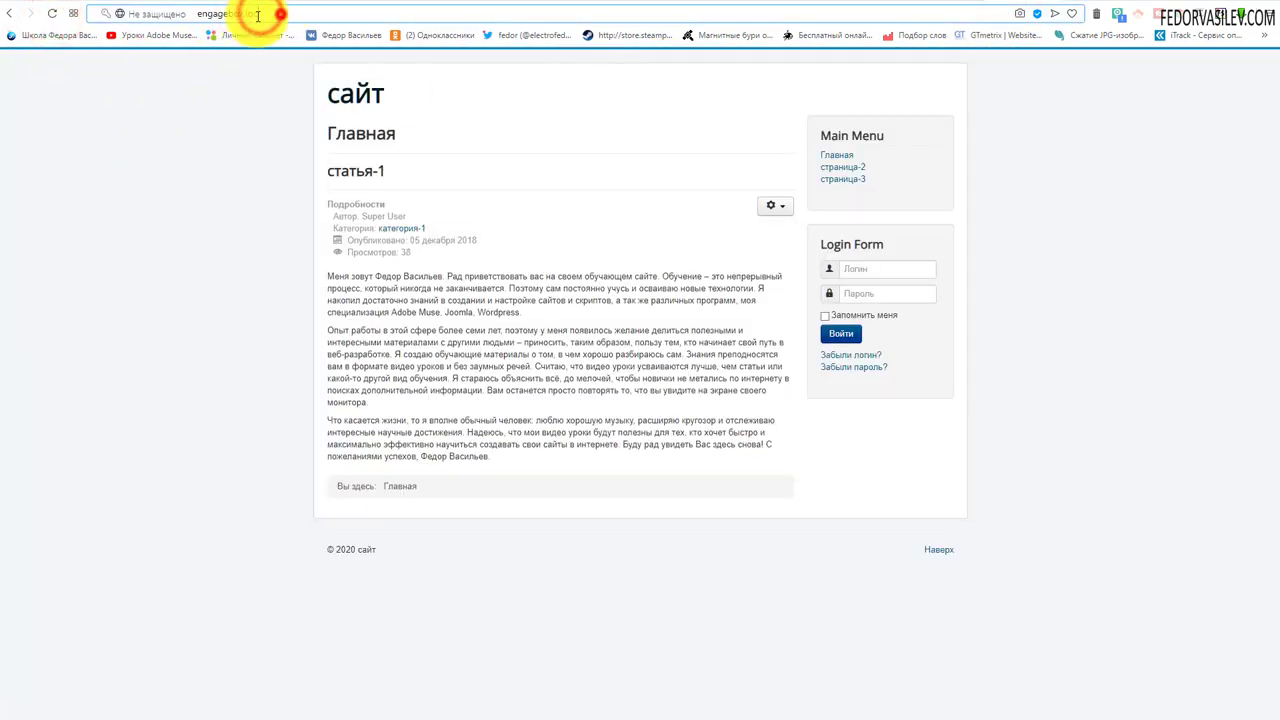
# Set removal of the default language's prefix to Нет, then save and close the language filter plugin.
pyautogui.click(943, 2)
pyautogui.click(241, 574)
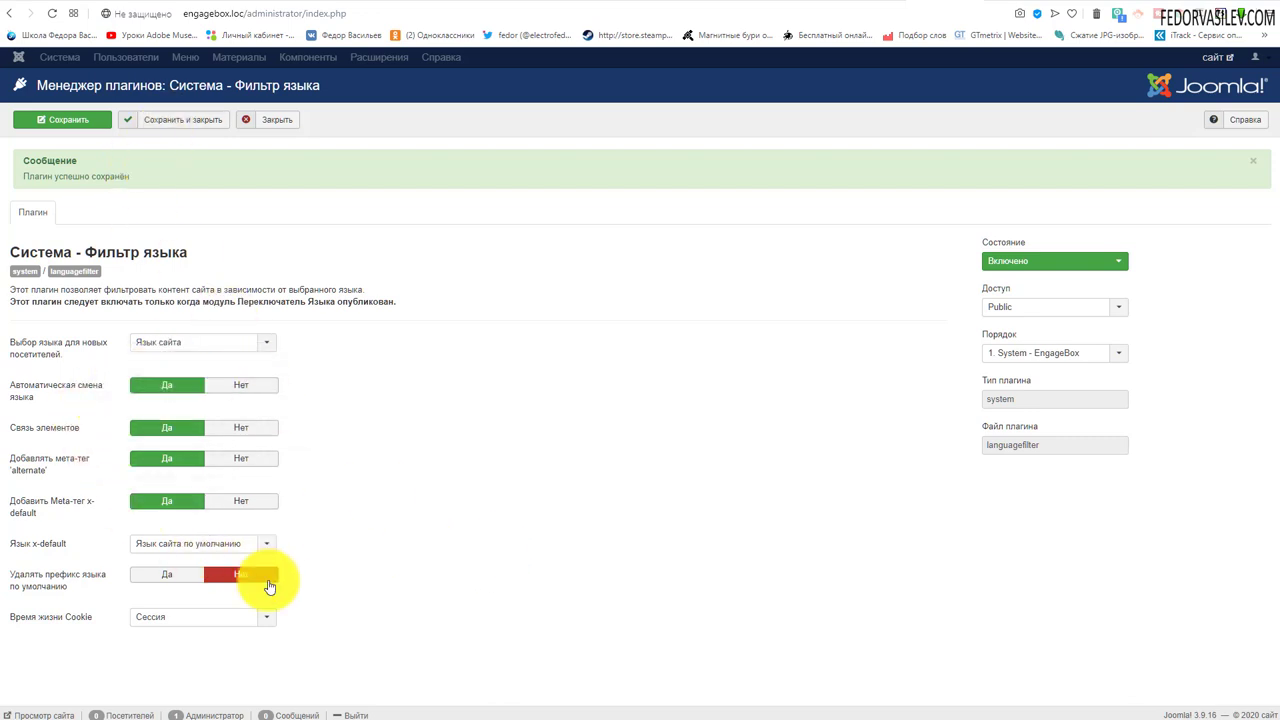
pyautogui.click(168, 120)
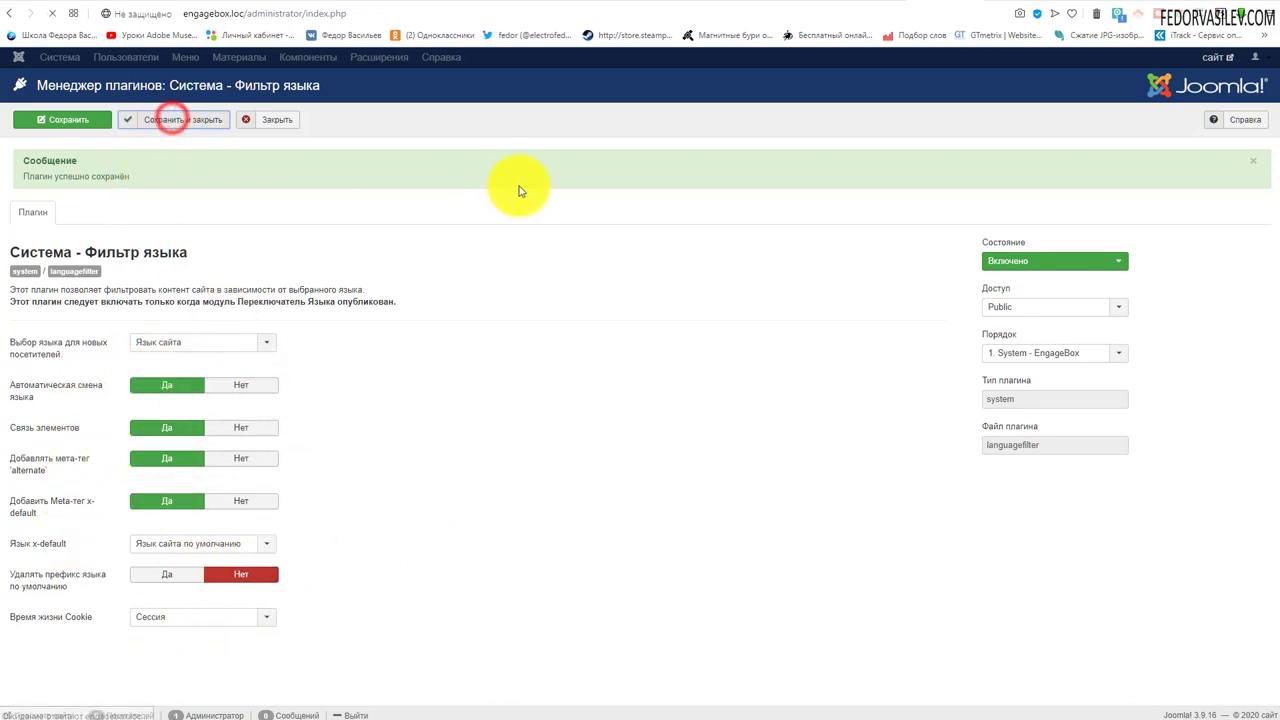
# Set the state of the Система - Подмена кода языка plugin to Включено and save it.
pyautogui.click(77, 286)
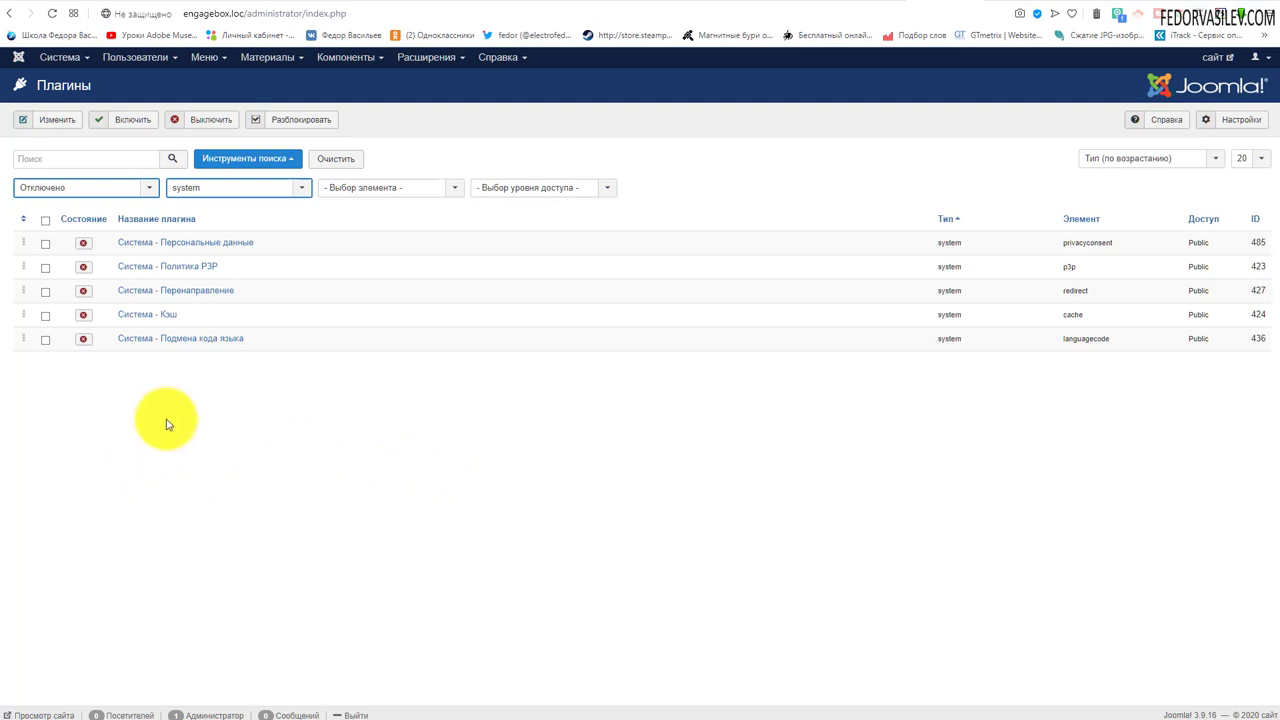
pyautogui.click(203, 345)
pyautogui.click(1034, 209)
pyautogui.click(1030, 229)
pyautogui.click(27, 128)
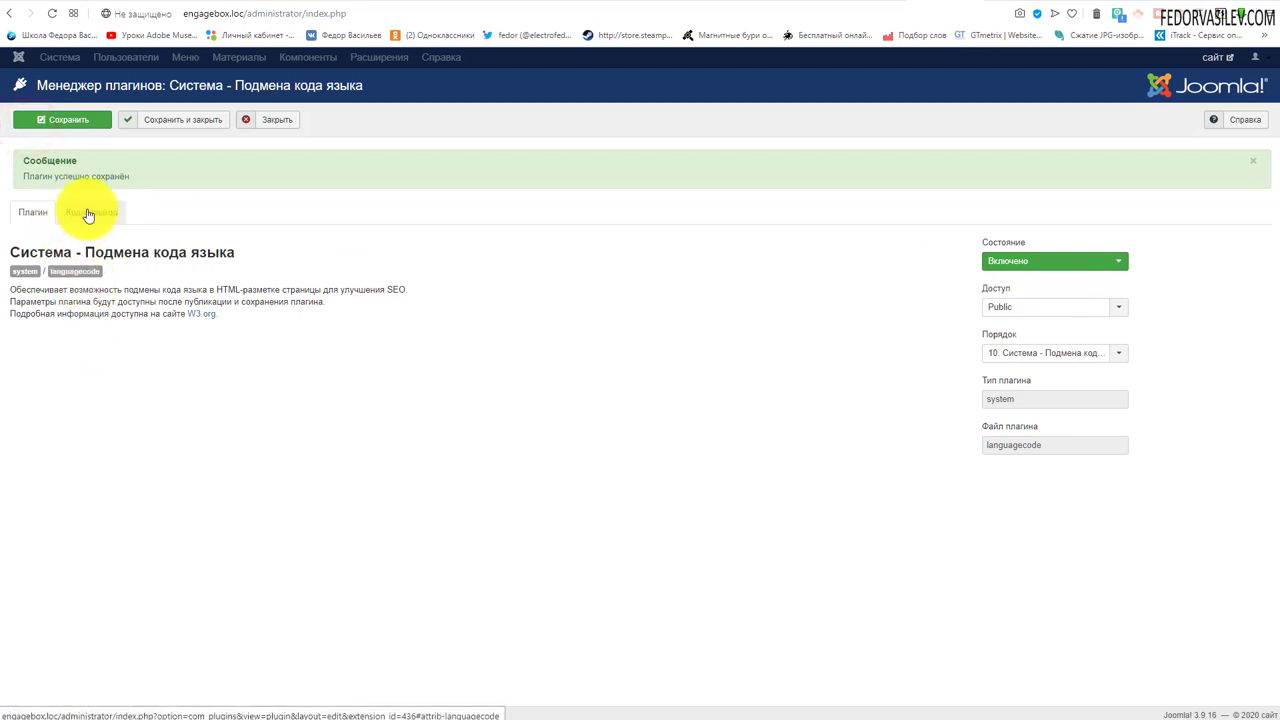
# Enter Russian as the replacement code for ru-RU in the plugin's language codes.
pyautogui.click(88, 213)
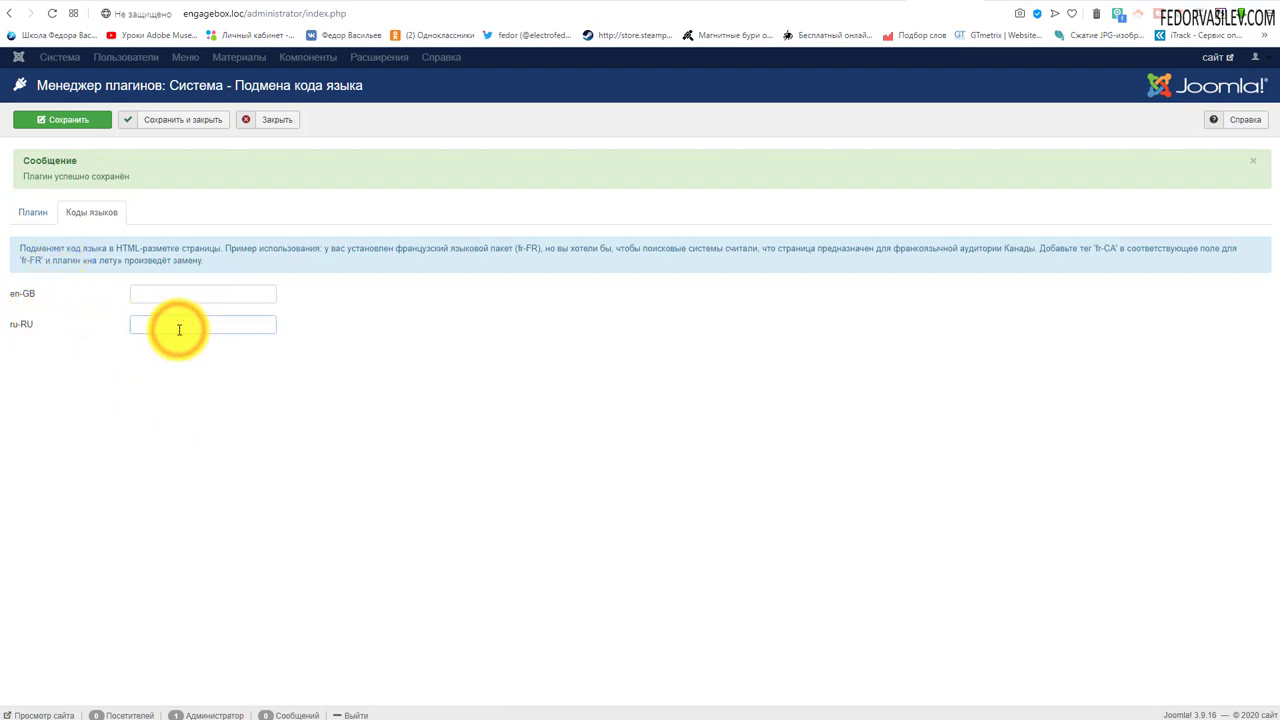
pyautogui.write('Russian')
pyautogui.click(22, 346)
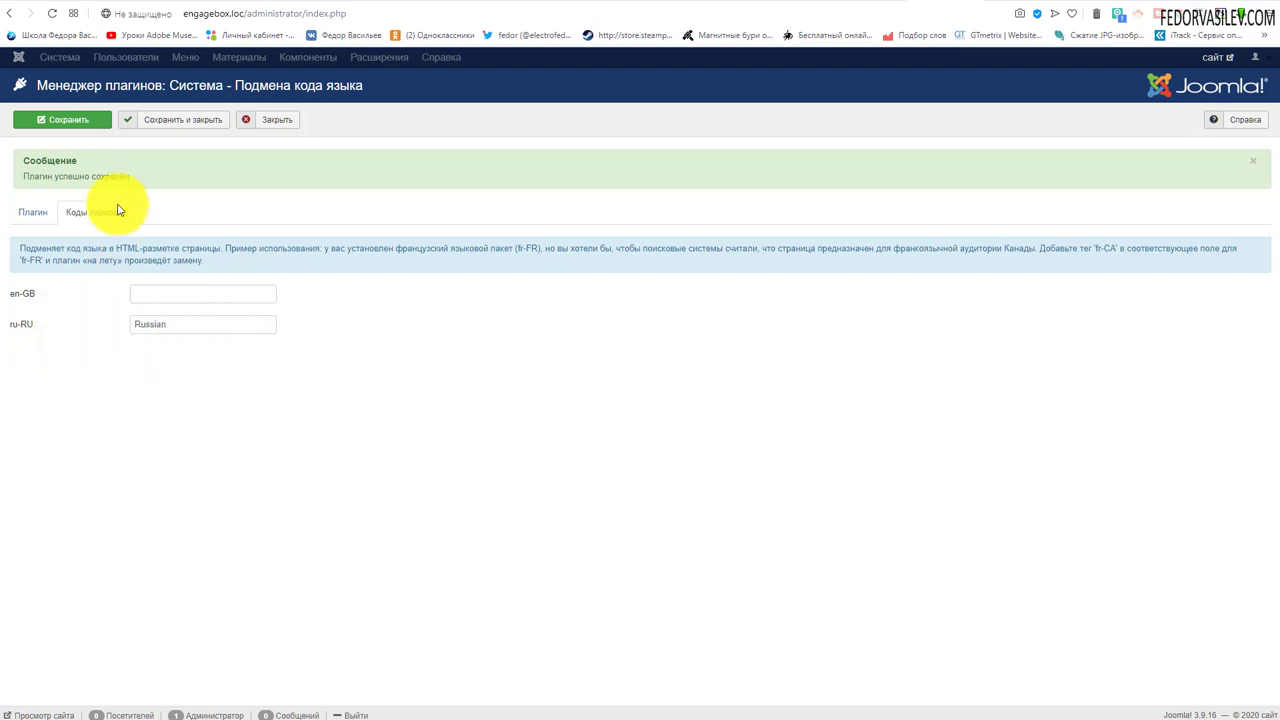
pyautogui.click(209, 323)
pyautogui.click(229, 419)
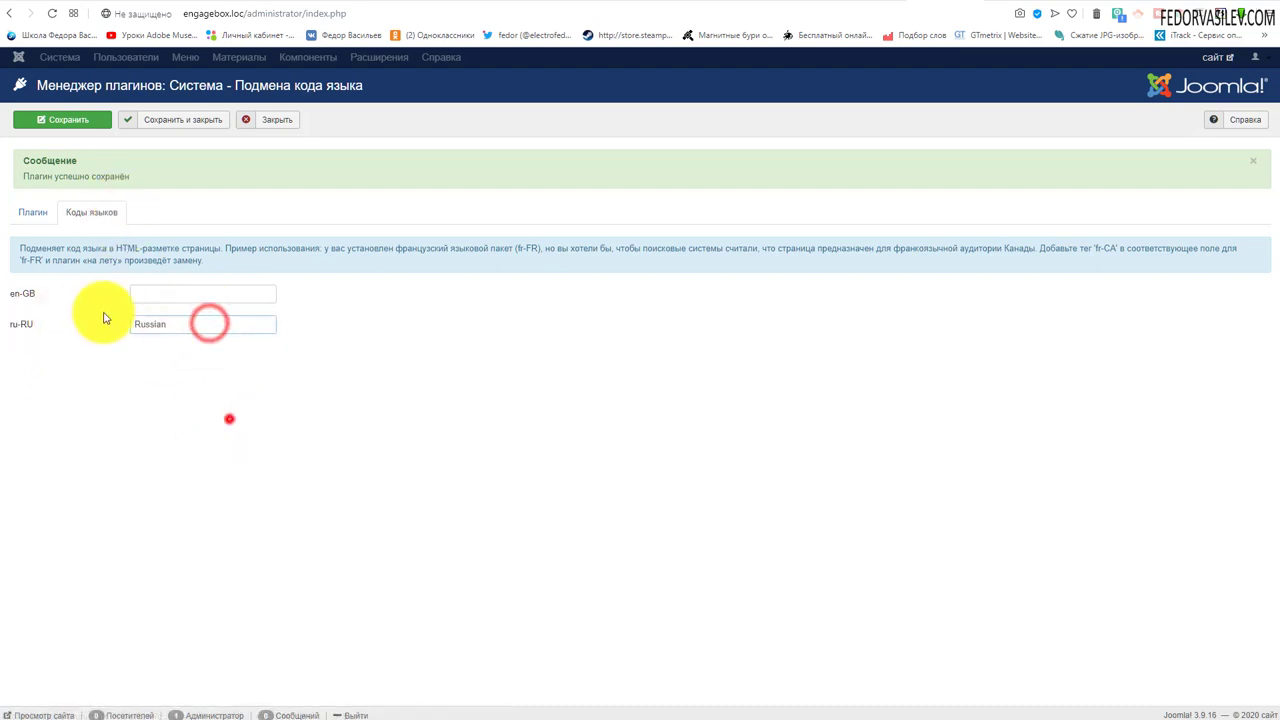
# Set the state of the Система - Подмена кода языка plugin to Отключено, then save and close it.
pyautogui.click(16, 213)
pyautogui.click(1071, 257)
pyautogui.click(1032, 288)
pyautogui.click(183, 119)
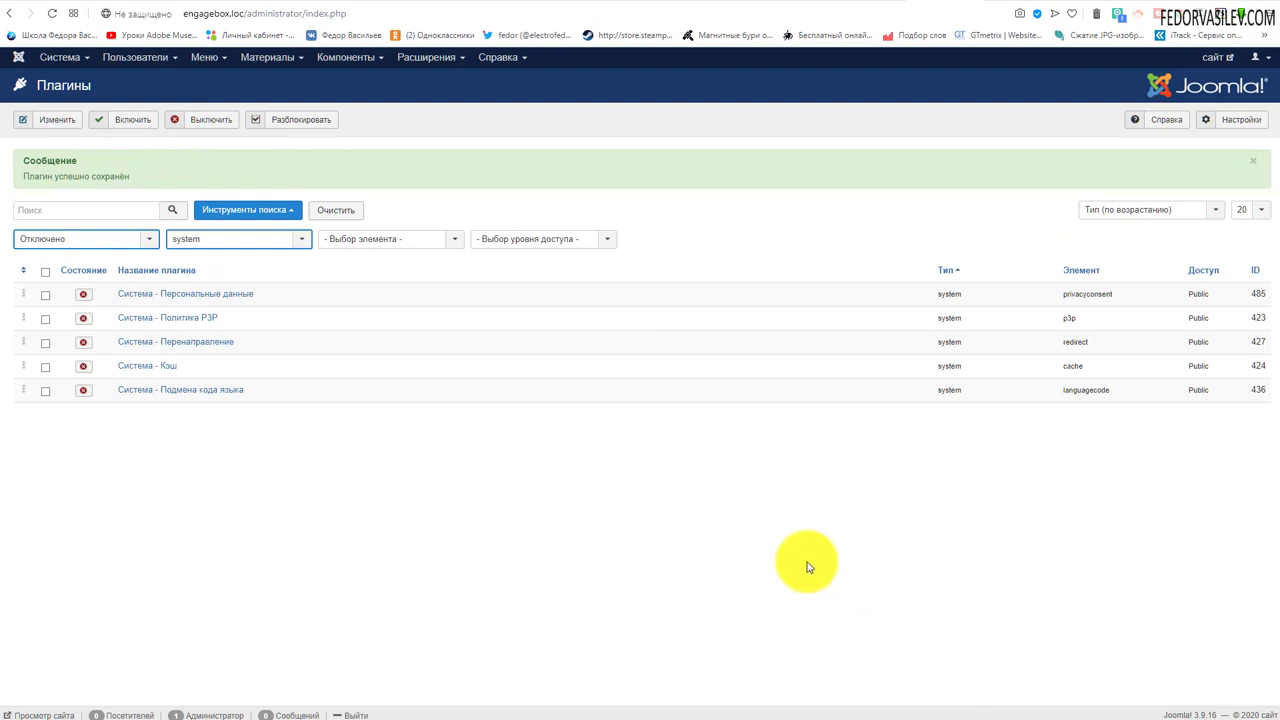
# Open the site's module list and examine the front page for a place to show a language switcher.
pyautogui.click(420, 57)
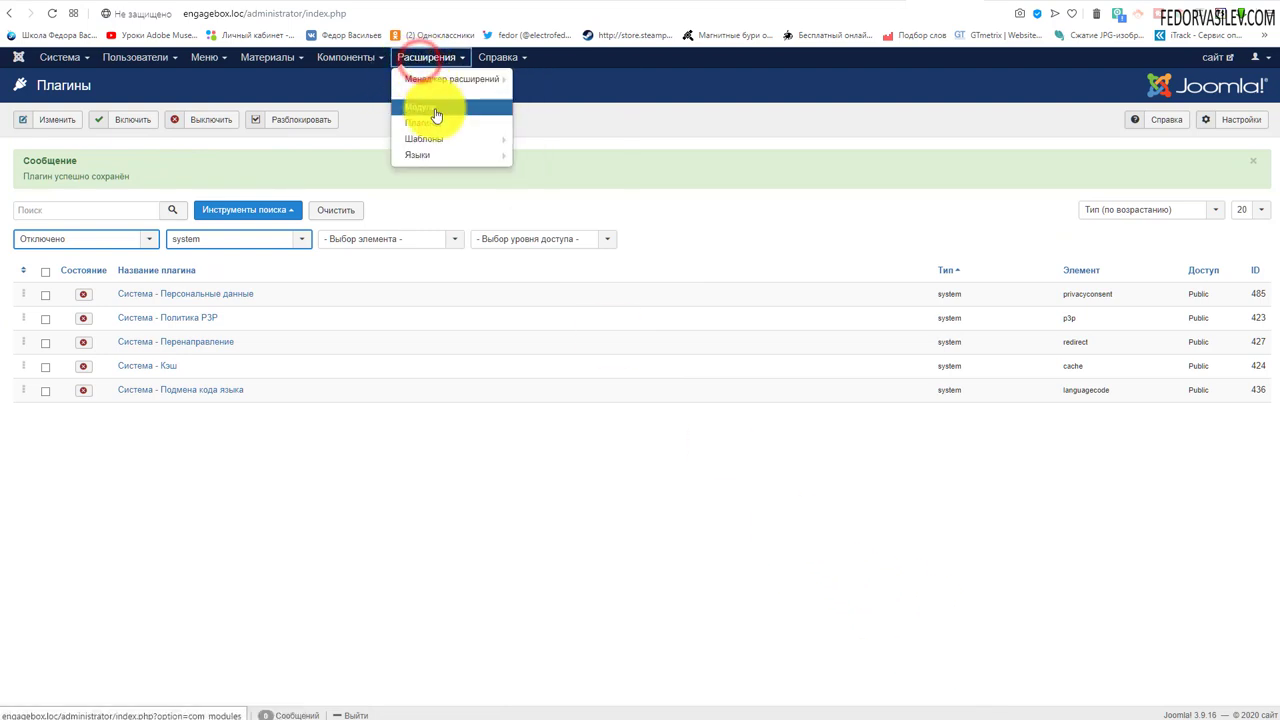
pyautogui.click(435, 109)
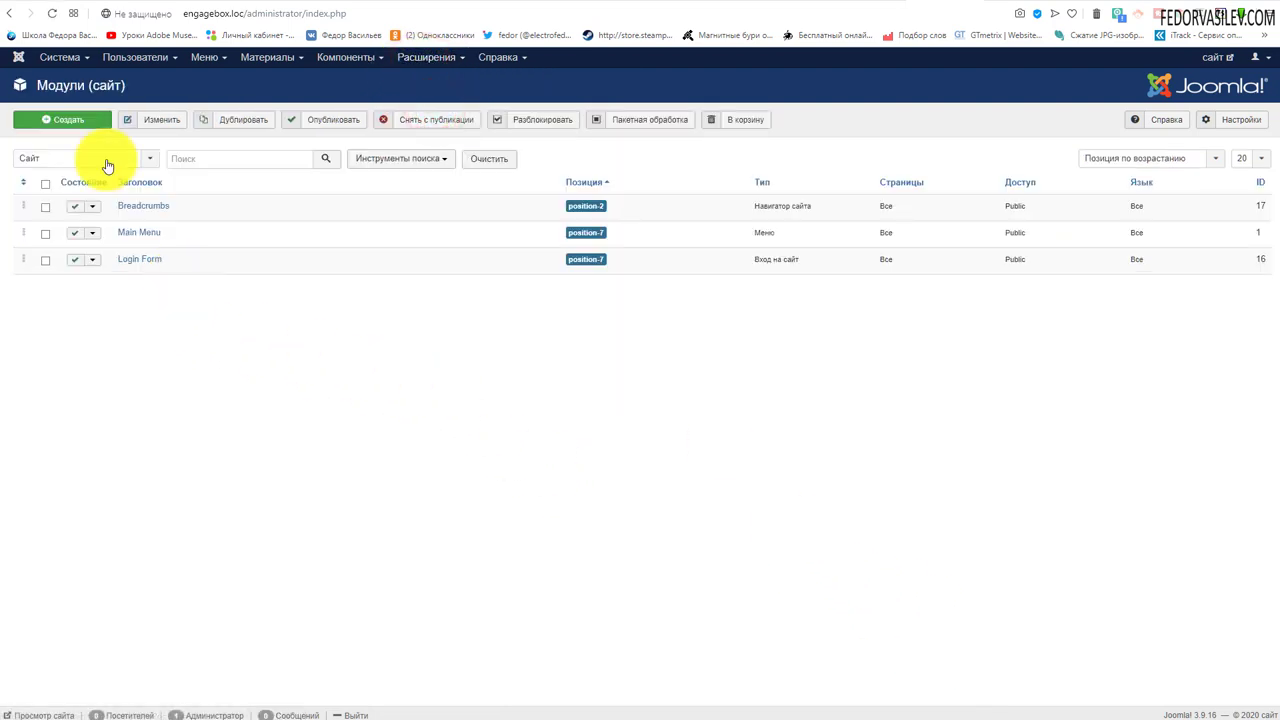
pyautogui.click(998, 0)
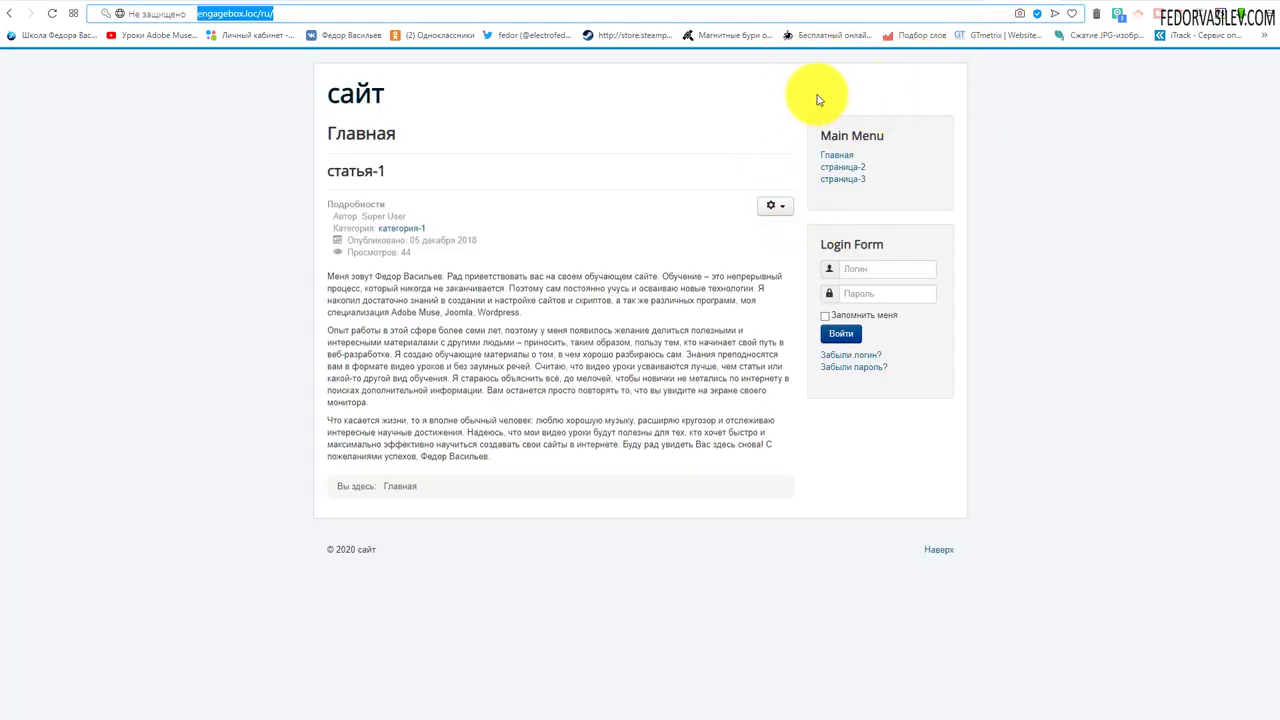
pyautogui.click(940, 4)
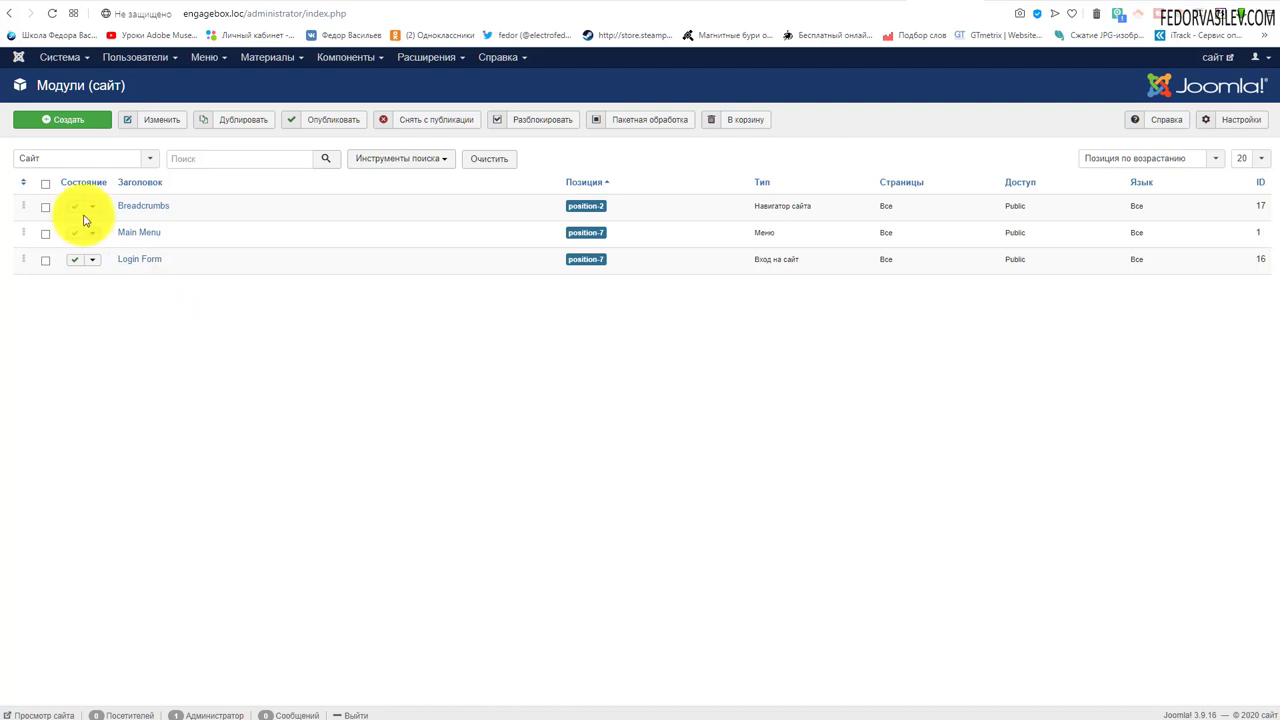
# Start a new site module of the type Переключение языков.
pyautogui.click(57, 122)
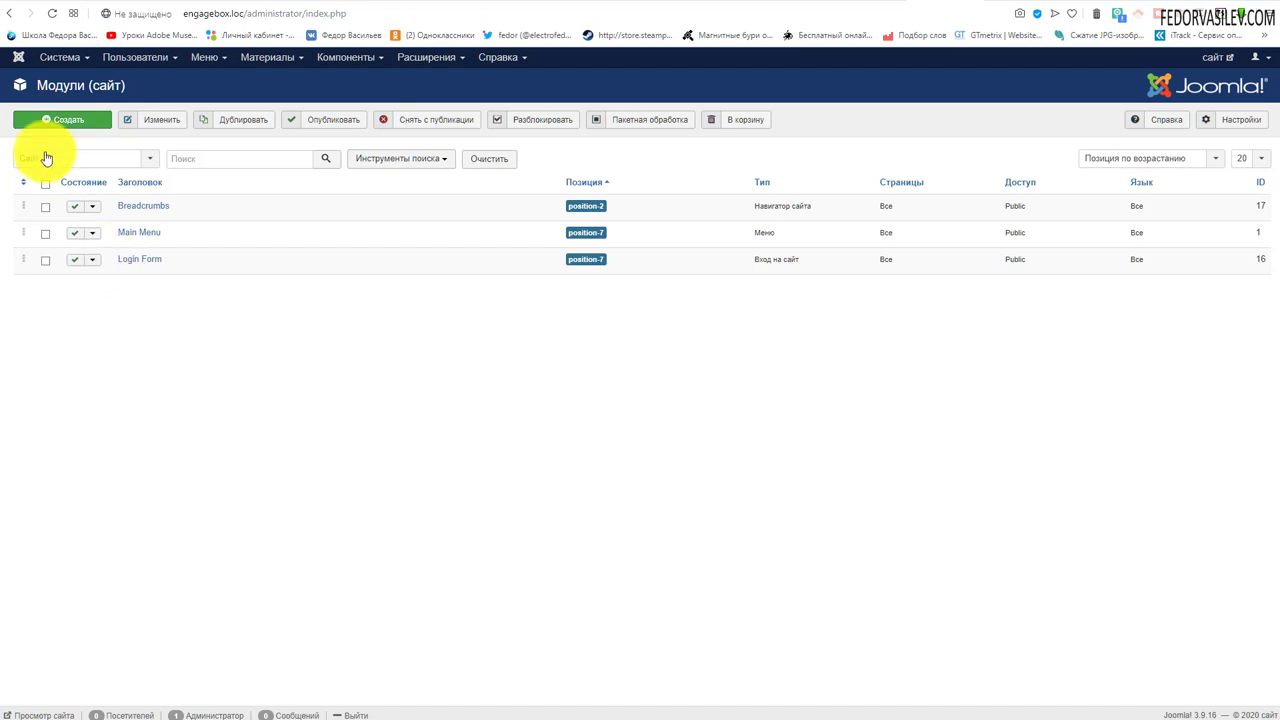
pyautogui.click(47, 158)
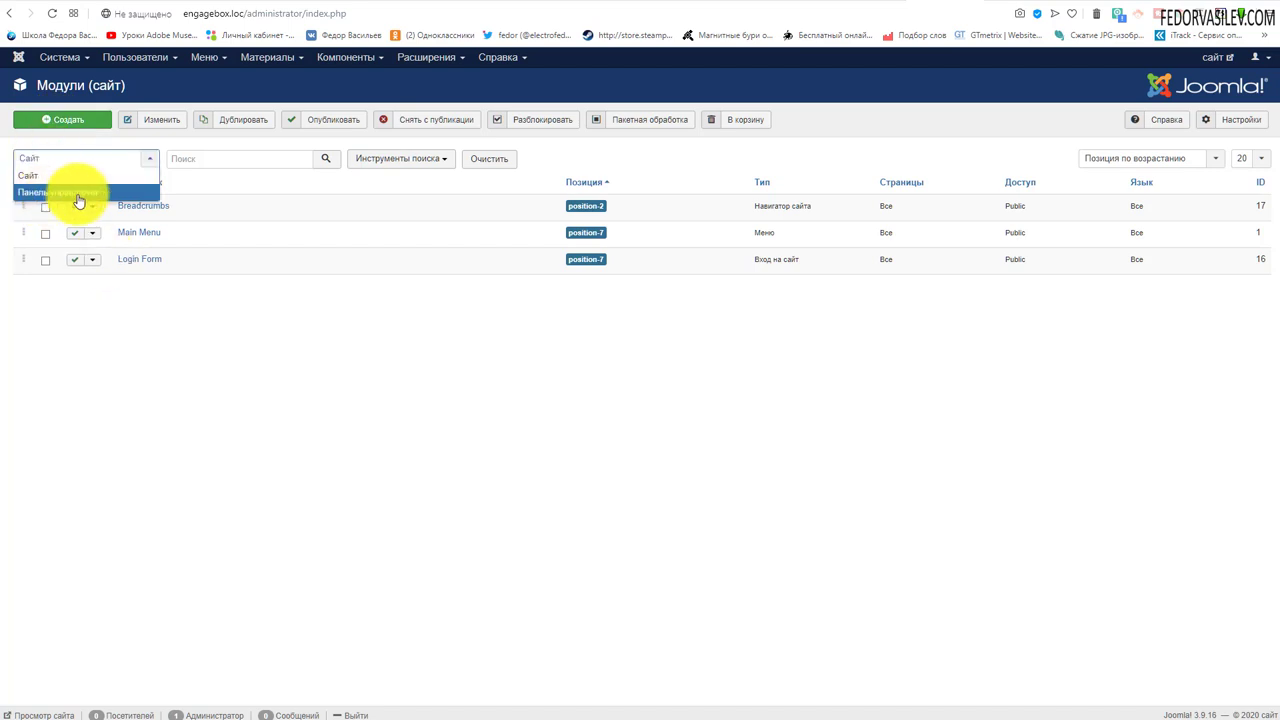
pyautogui.click(48, 175)
pyautogui.click(57, 119)
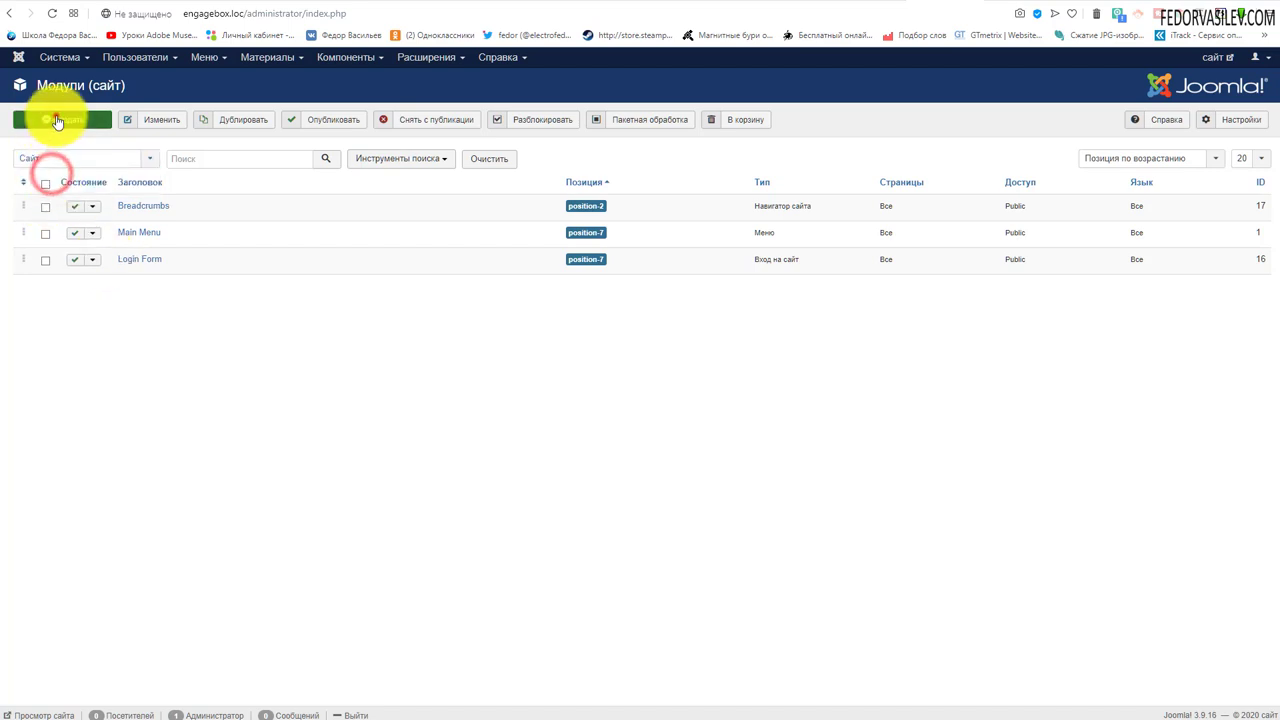
pyautogui.scroll(-1, 357, 460)
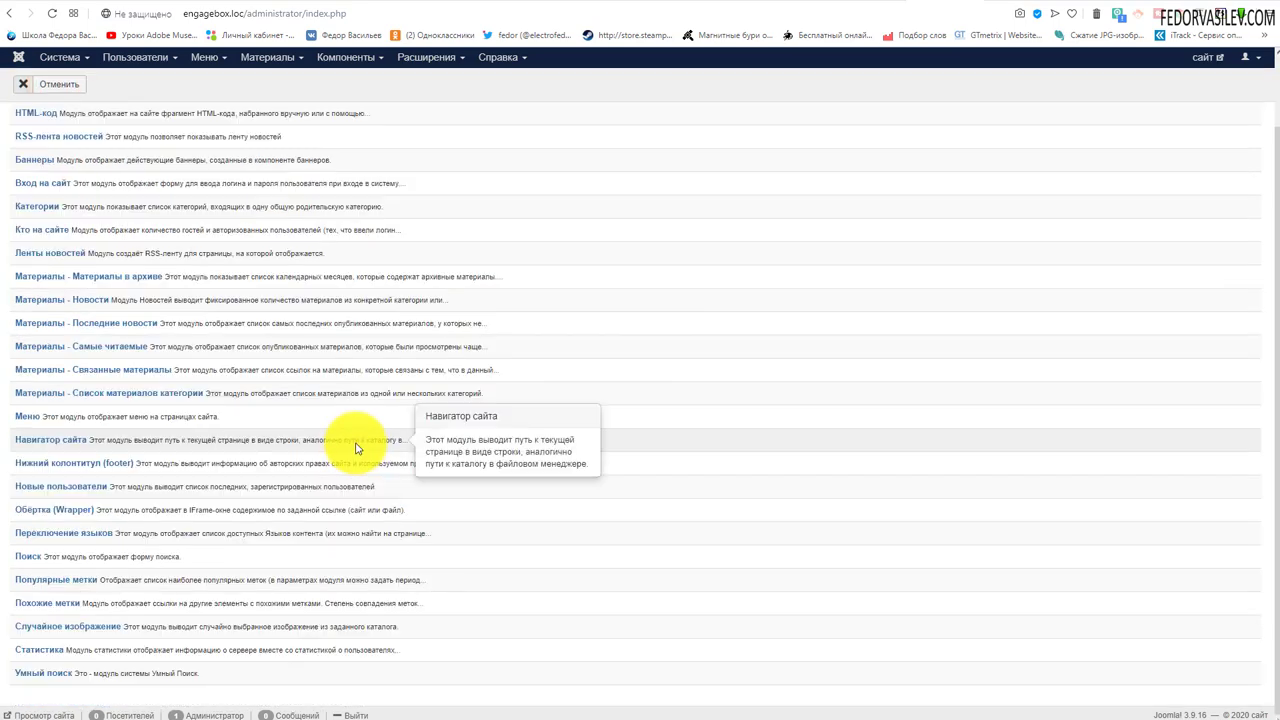
pyautogui.click(90, 535)
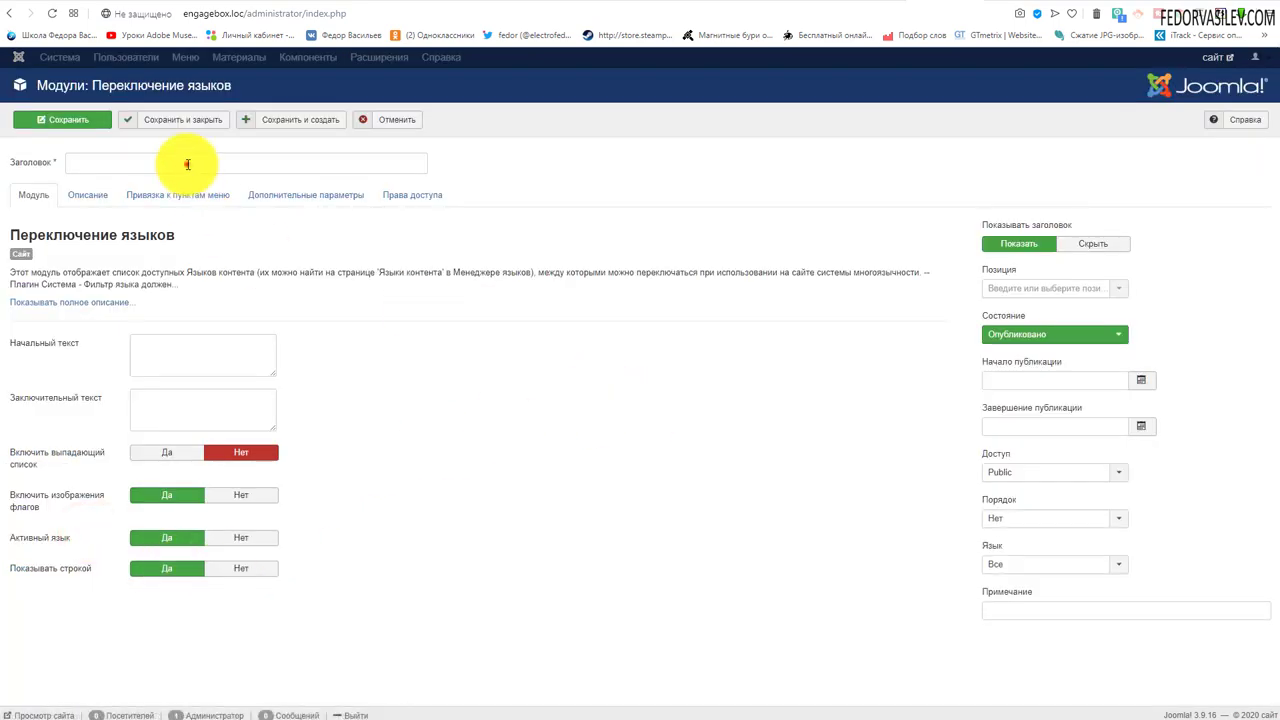
# Title the new module Переключение языков and hide its title on the site.
pyautogui.click(186, 163)
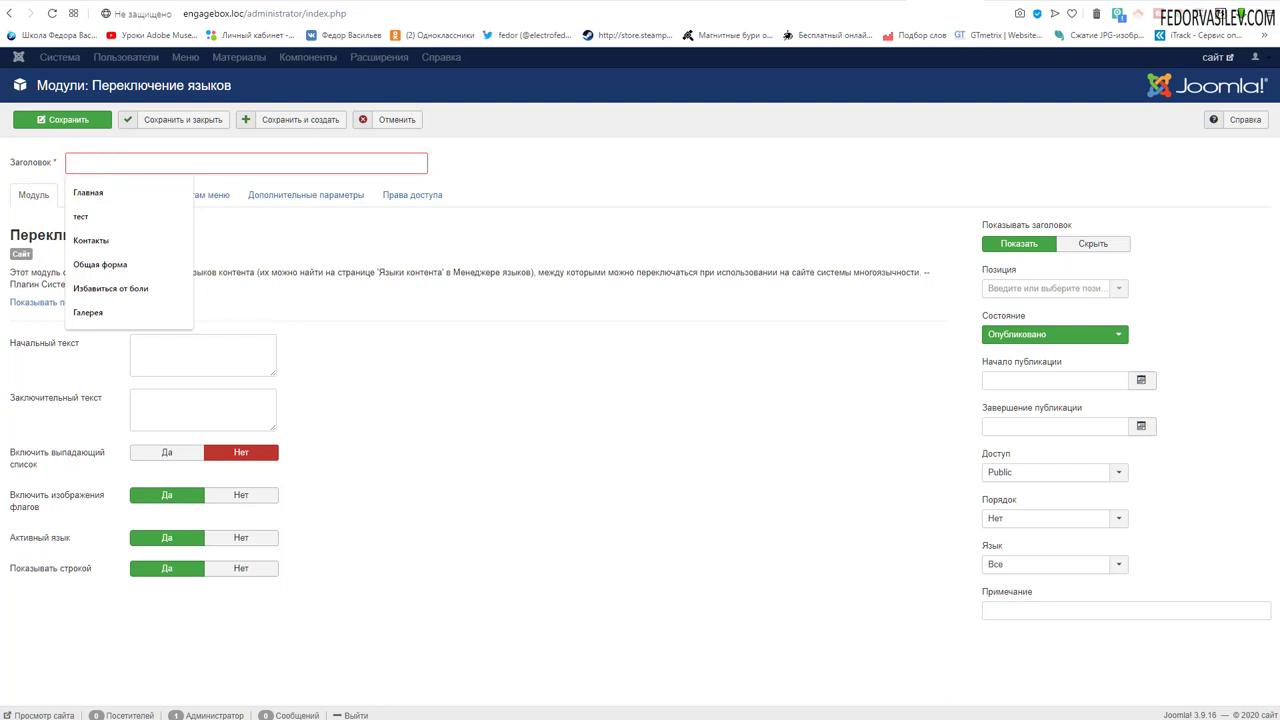
pyautogui.write('Переключение языков')
pyautogui.click(1090, 243)
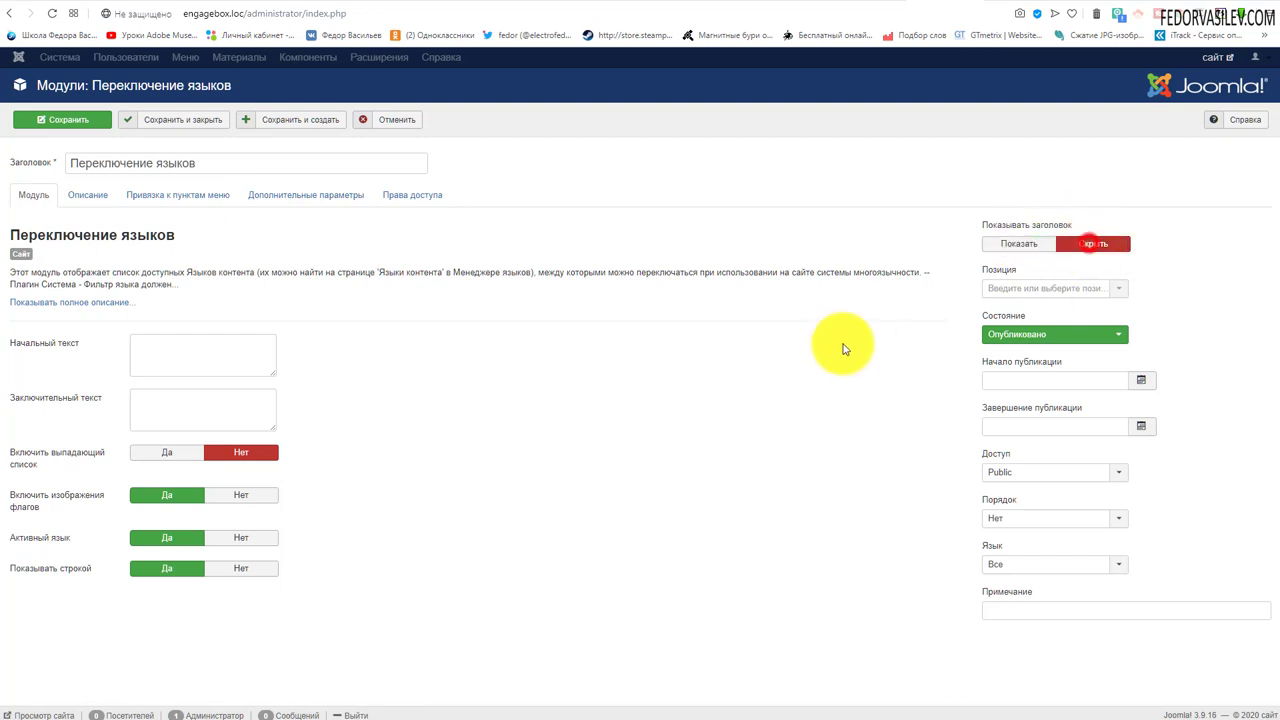
pyautogui.tripleClick(206, 163)
pyautogui.click(667, 170)
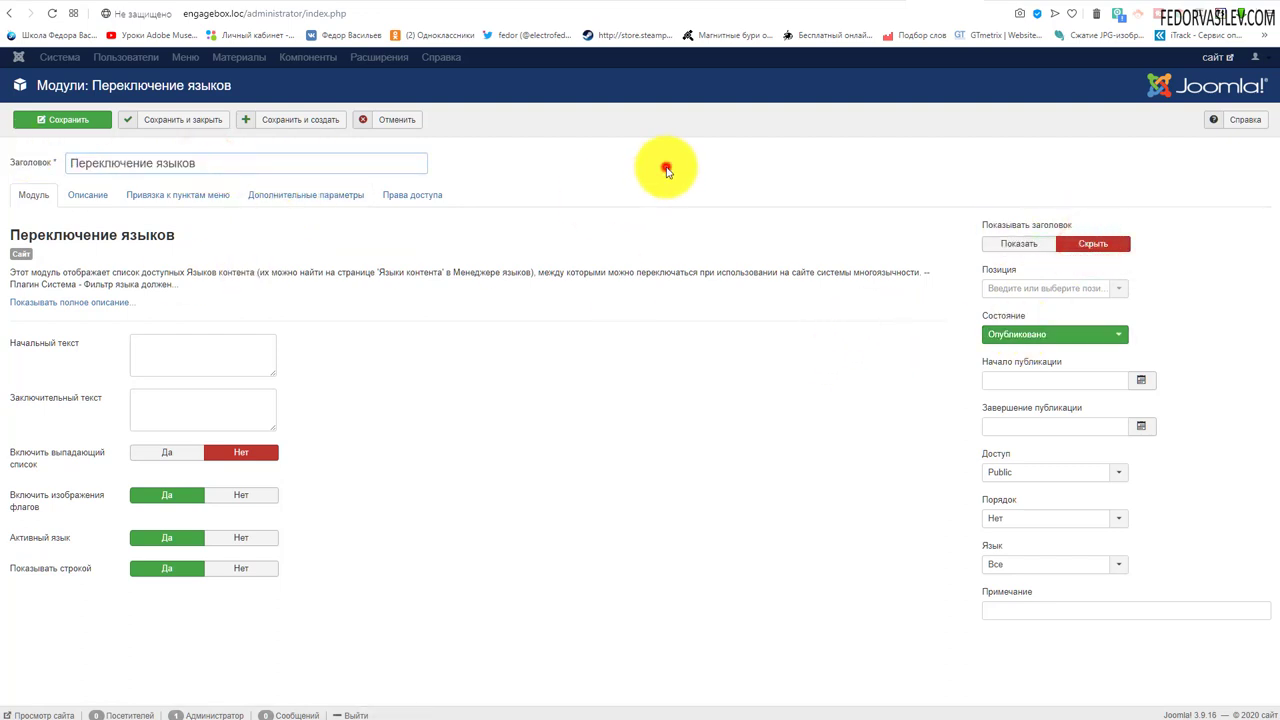
# Place the language switcher module in the Protostar template position Right [position-7].
pyautogui.click(1064, 293)
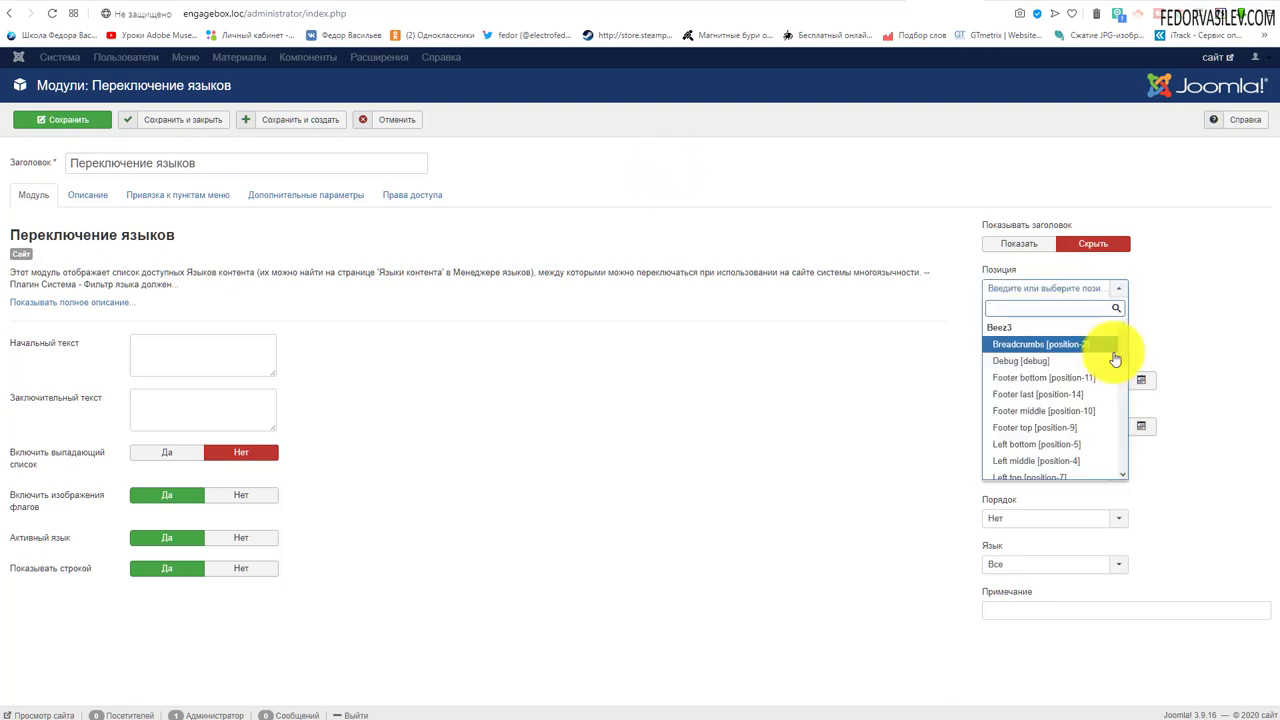
pyautogui.moveTo(1122, 350); pyautogui.dragTo(1125, 398)
pyautogui.scroll(-2, 1125, 398)
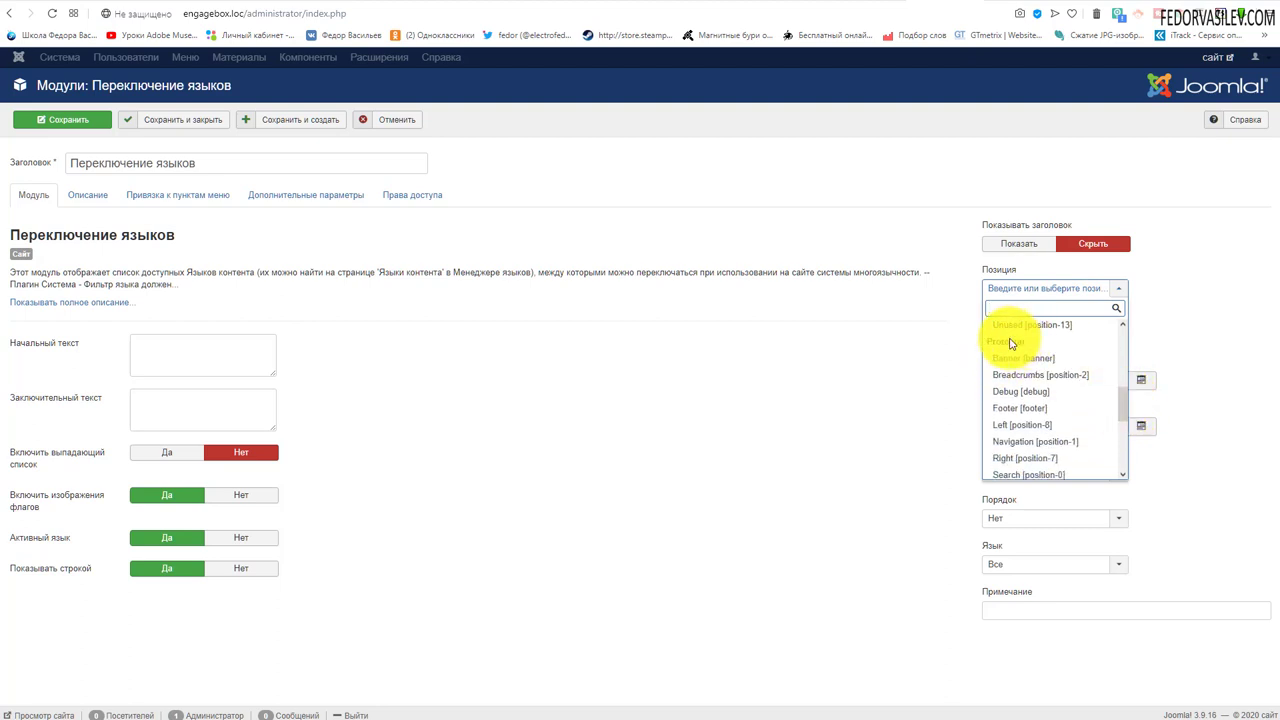
pyautogui.scroll(-2, 1012, 360)
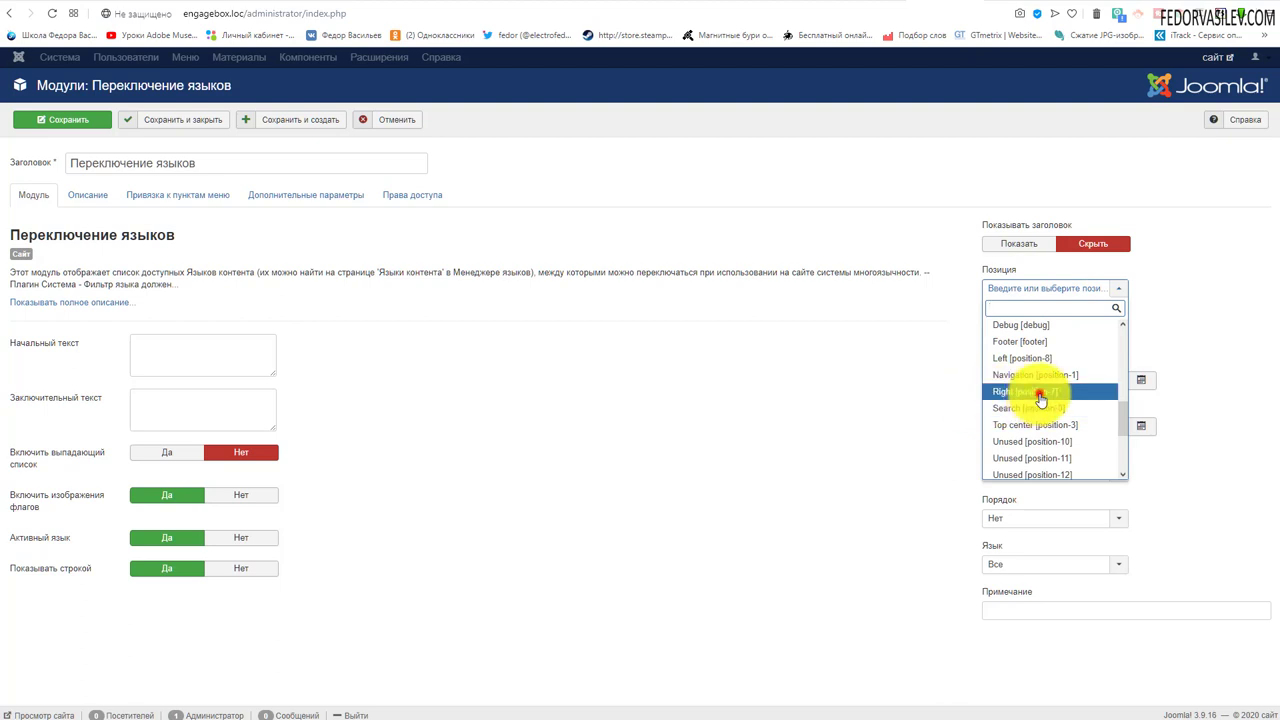
pyautogui.click(1041, 395)
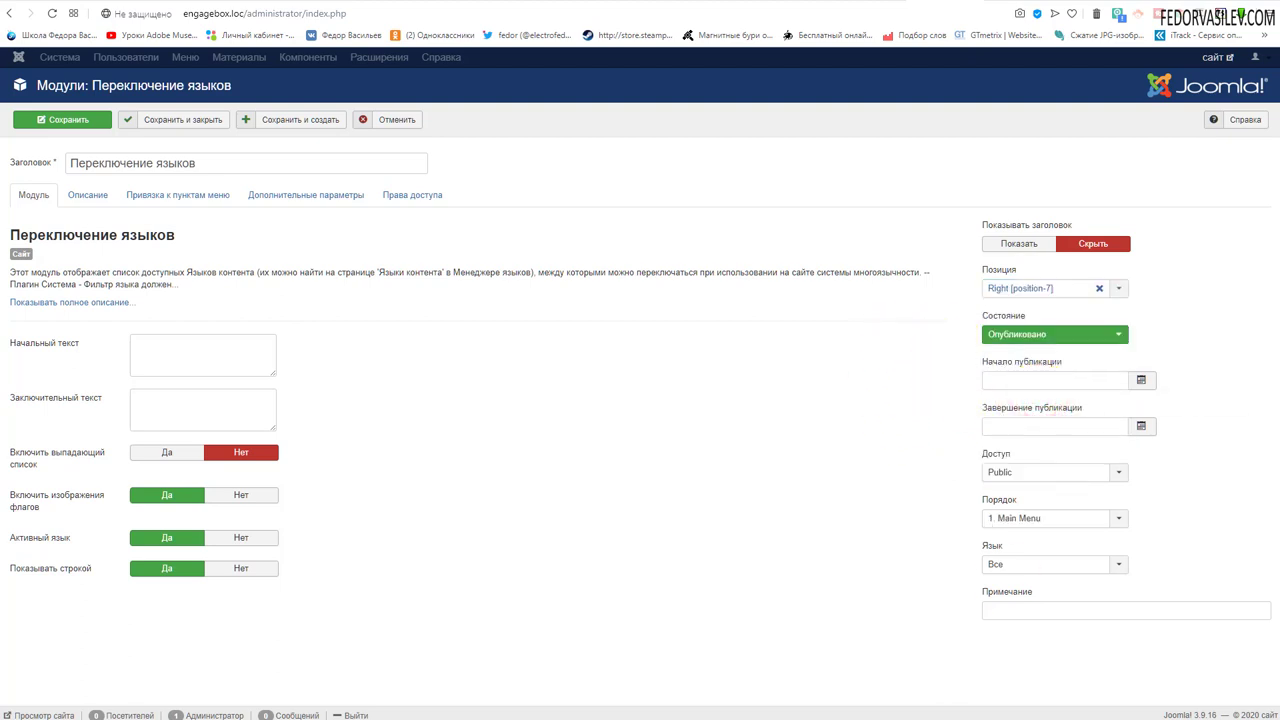
# Review the language switcher's display options, trying Показывать строкой at Нет and restoring it to Да.
pyautogui.moveTo(82, 347)
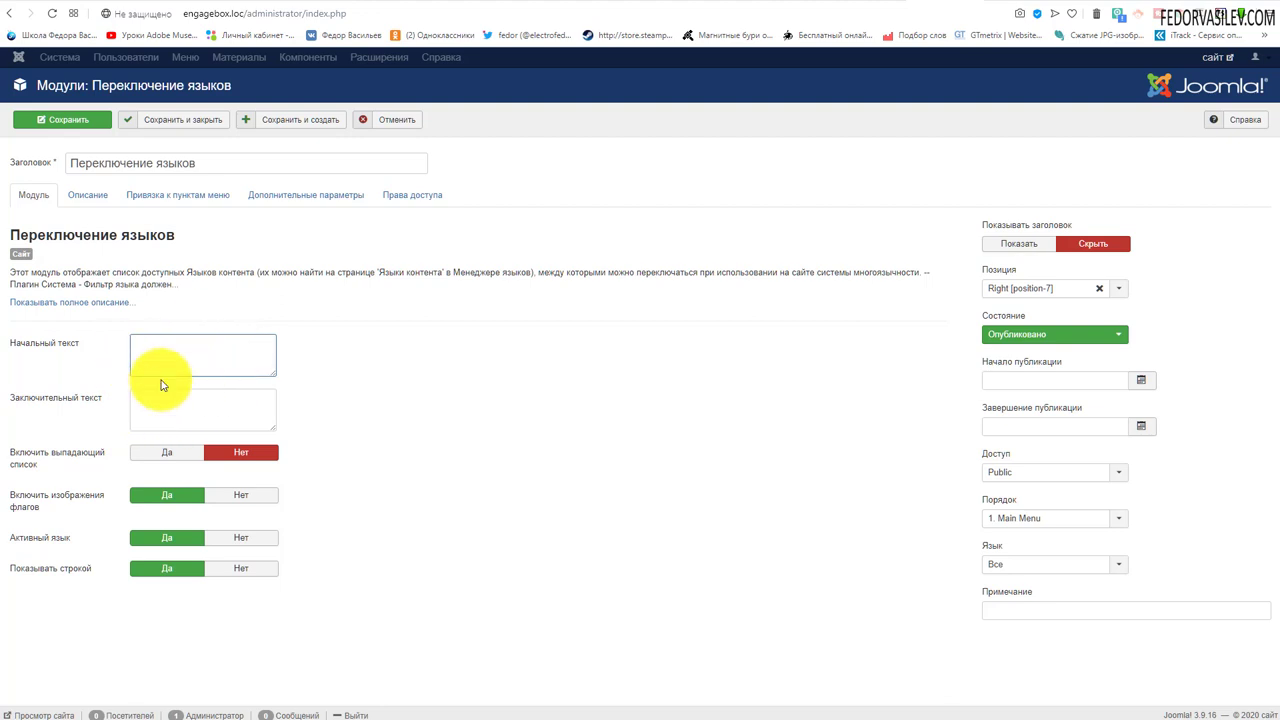
pyautogui.moveTo(115, 471)
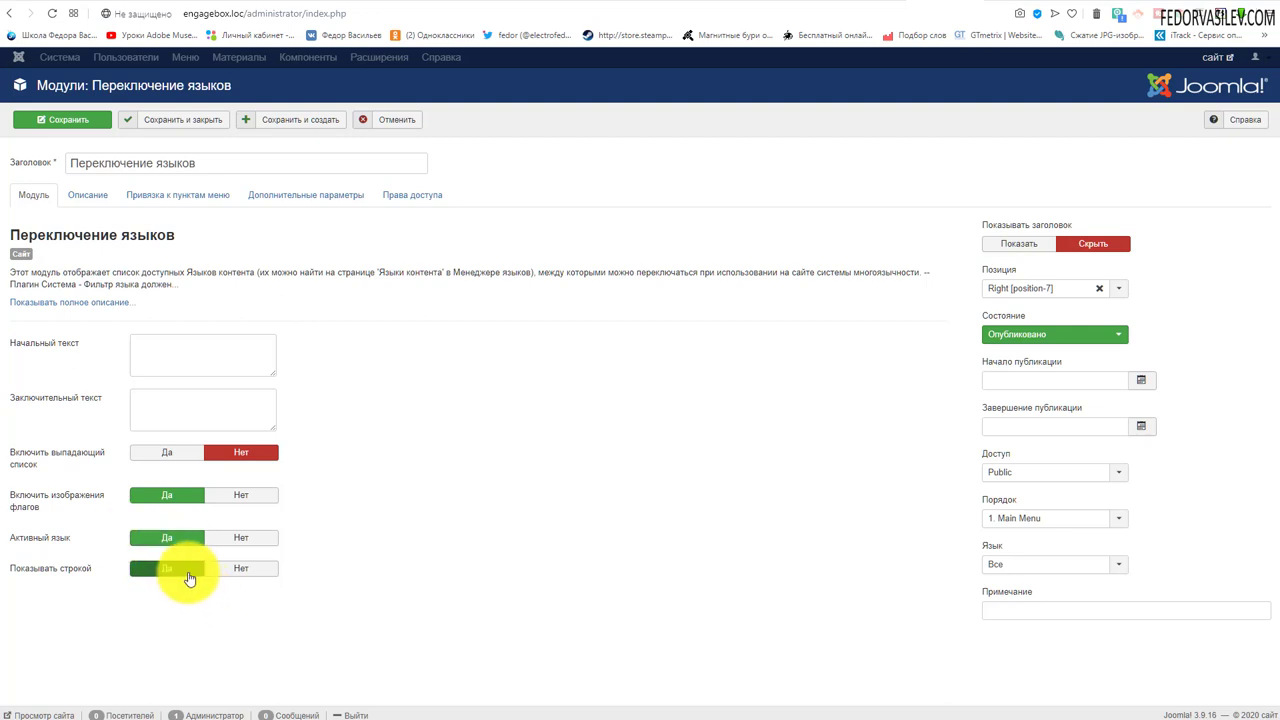
pyautogui.click(214, 571)
pyautogui.click(165, 568)
pyautogui.click(213, 568)
pyautogui.click(184, 575)
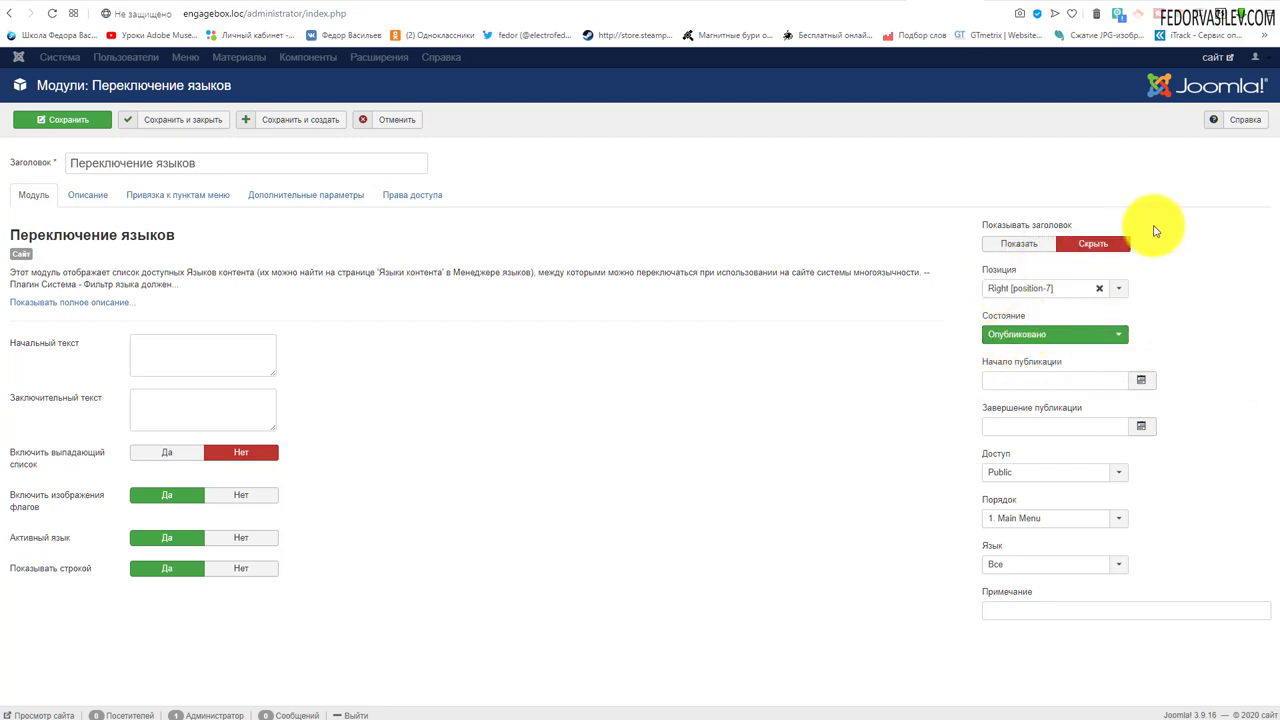
# Examine the language switcher module's description and its available menu assignment options.
pyautogui.click(80, 194)
pyautogui.click(166, 199)
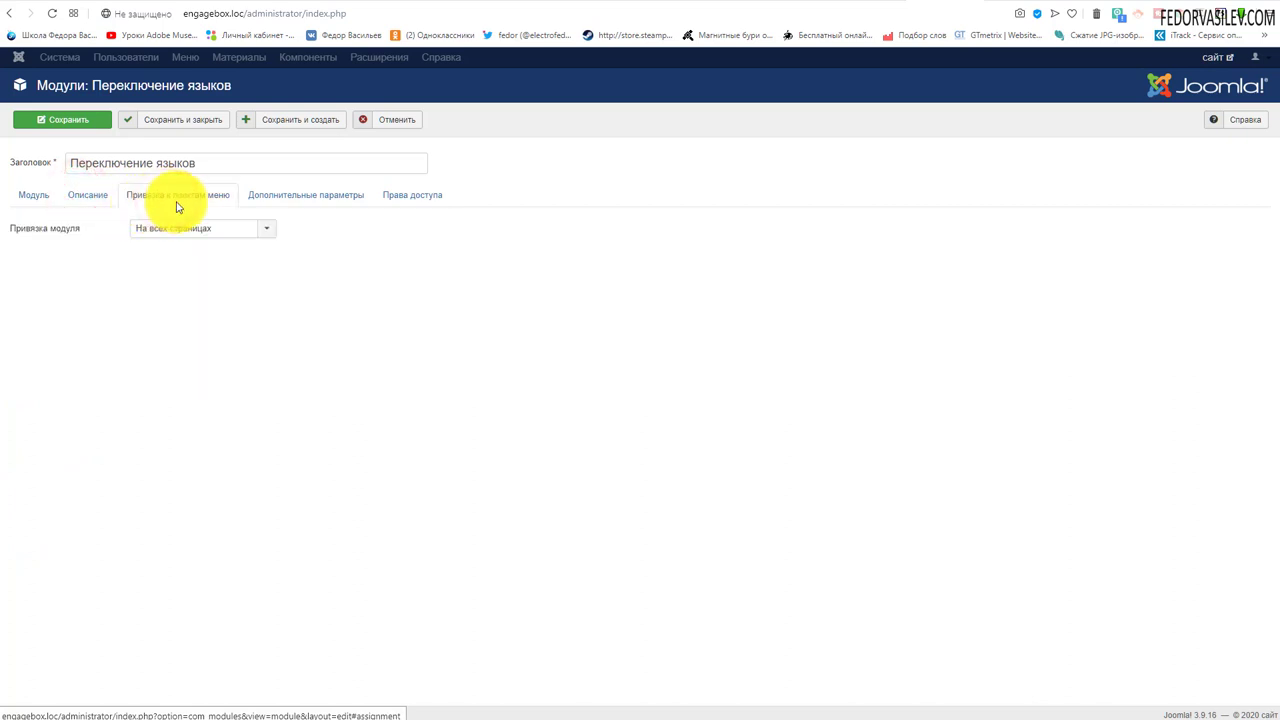
pyautogui.click(157, 229)
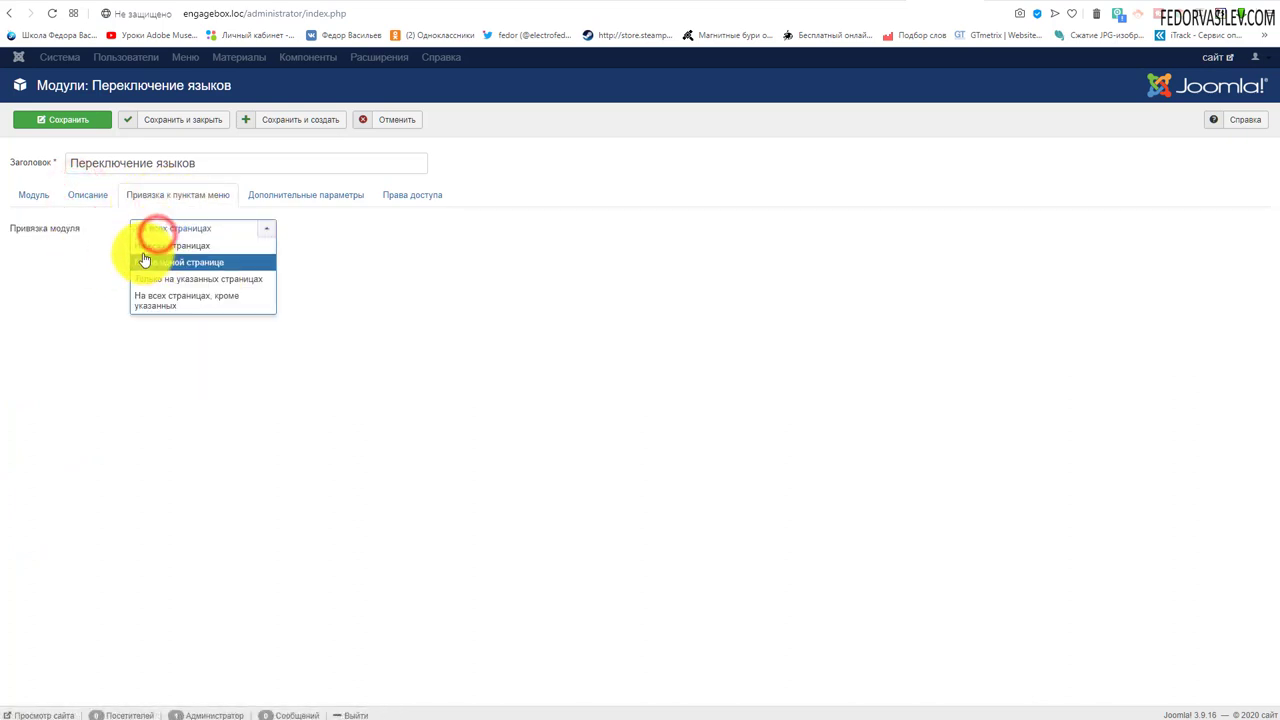
pyautogui.click(334, 249)
pyautogui.click(237, 233)
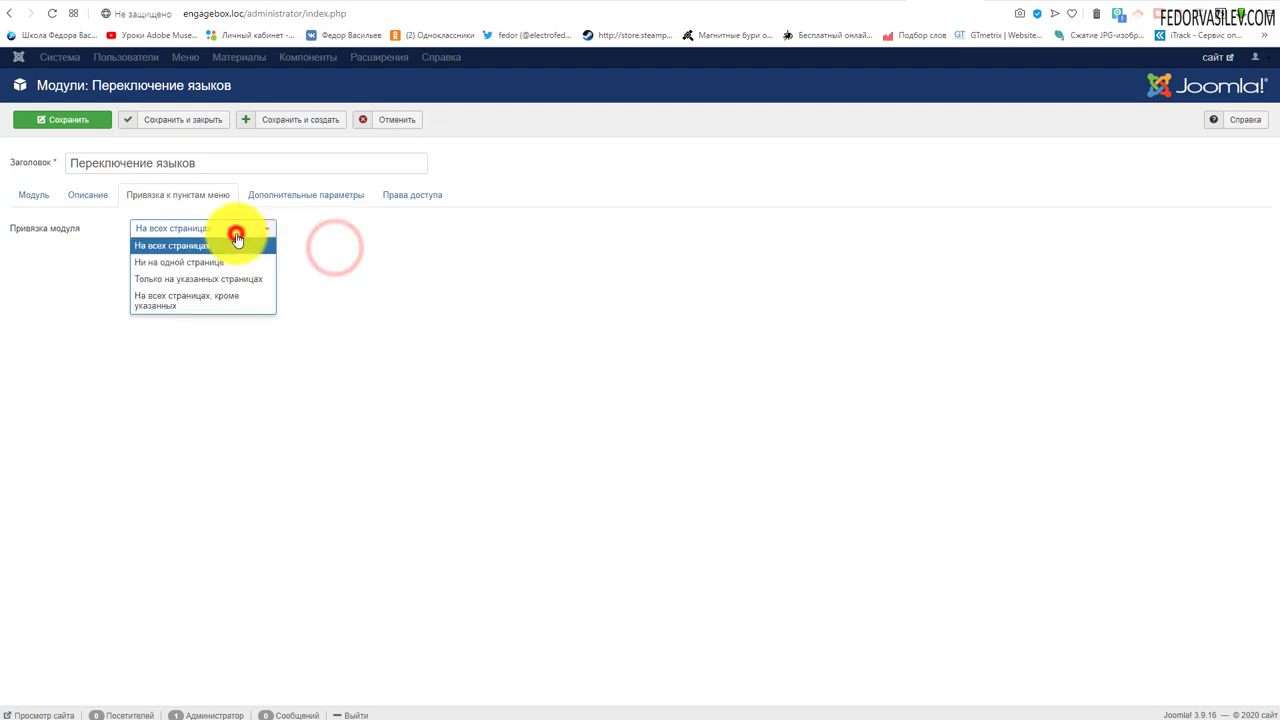
pyautogui.click(370, 233)
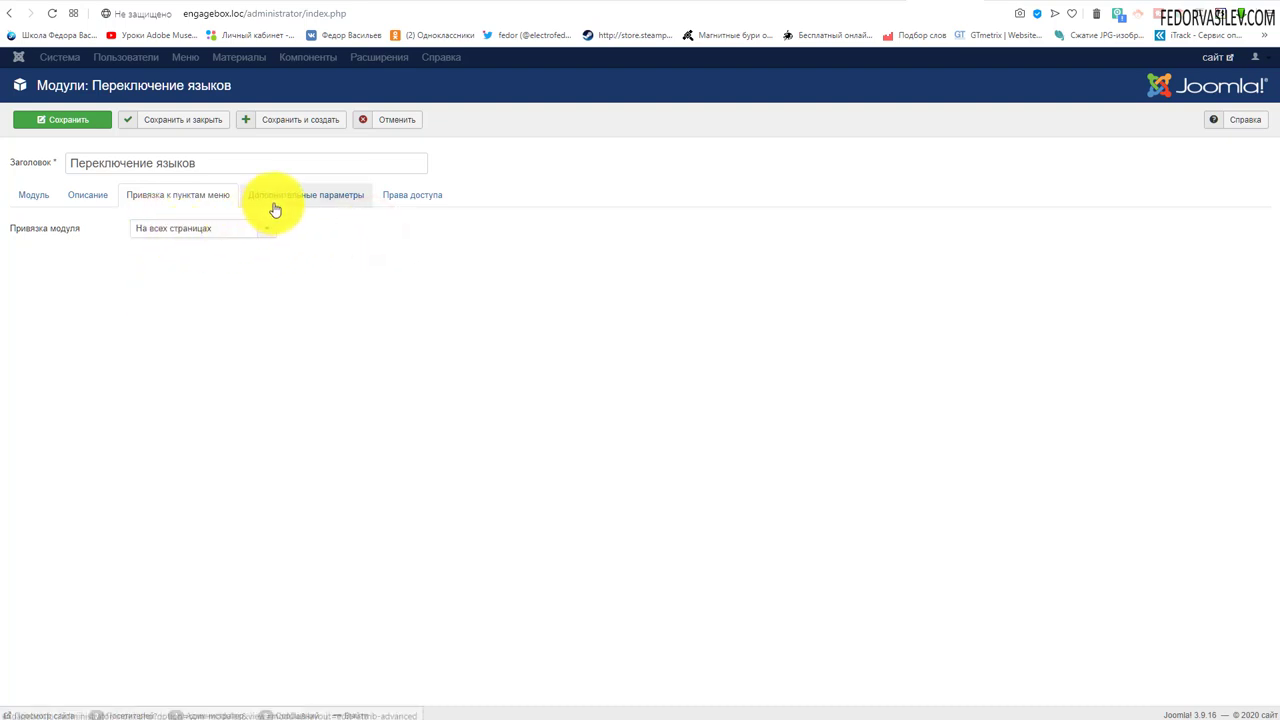
# Check the module's advanced parameters and access rights, then save and close the language switcher module.
pyautogui.click(274, 200)
pyautogui.click(400, 195)
pyautogui.click(47, 197)
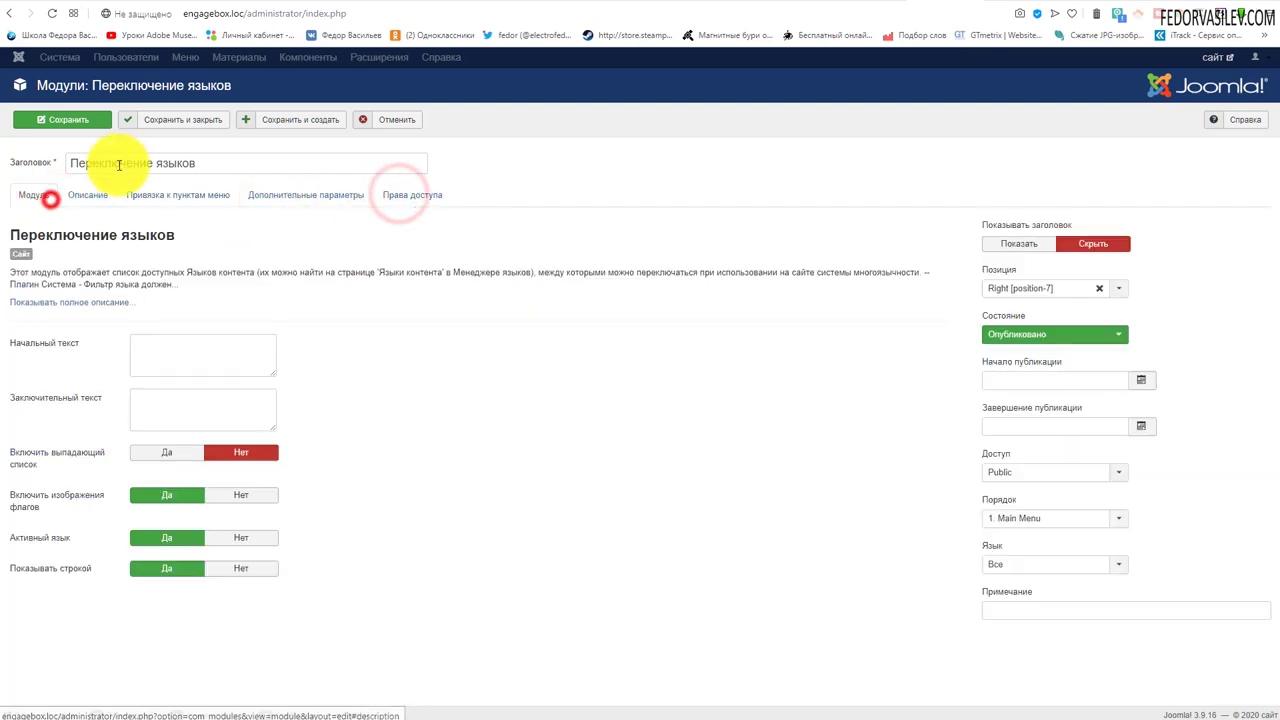
pyautogui.click(157, 122)
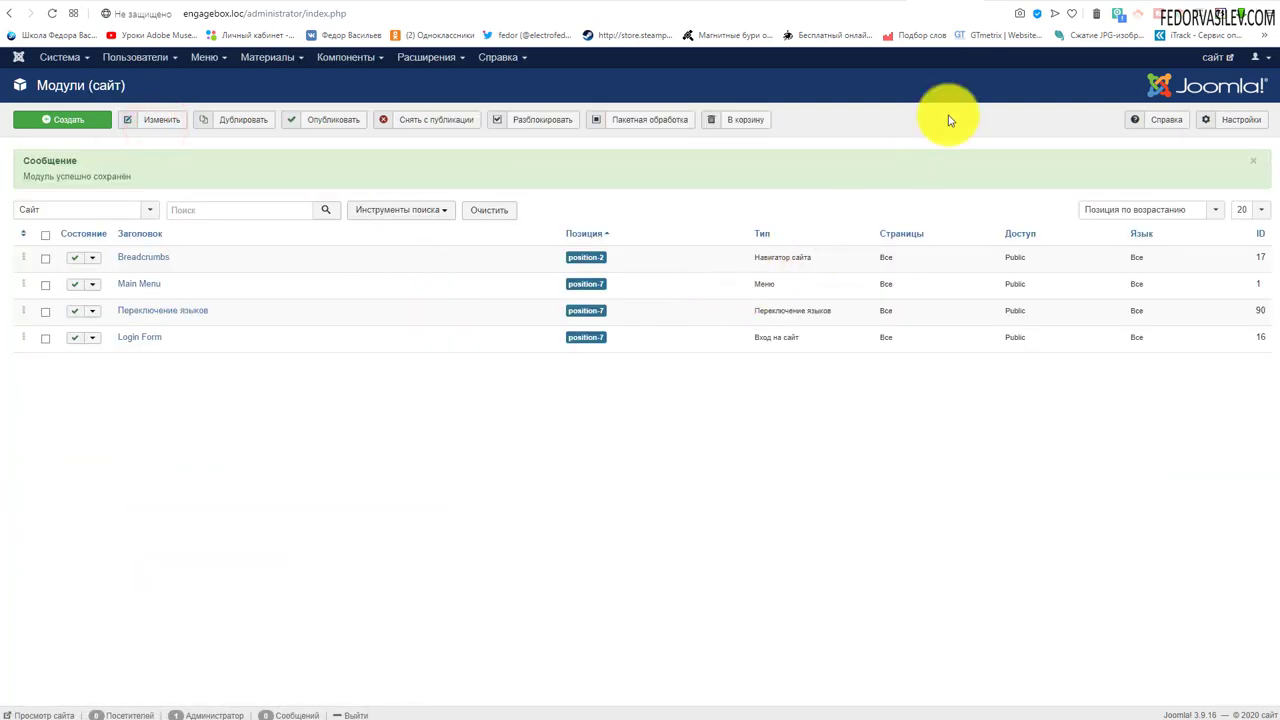
# Reload the site's front page and check for the language switcher module.
pyautogui.click(1010, 8)
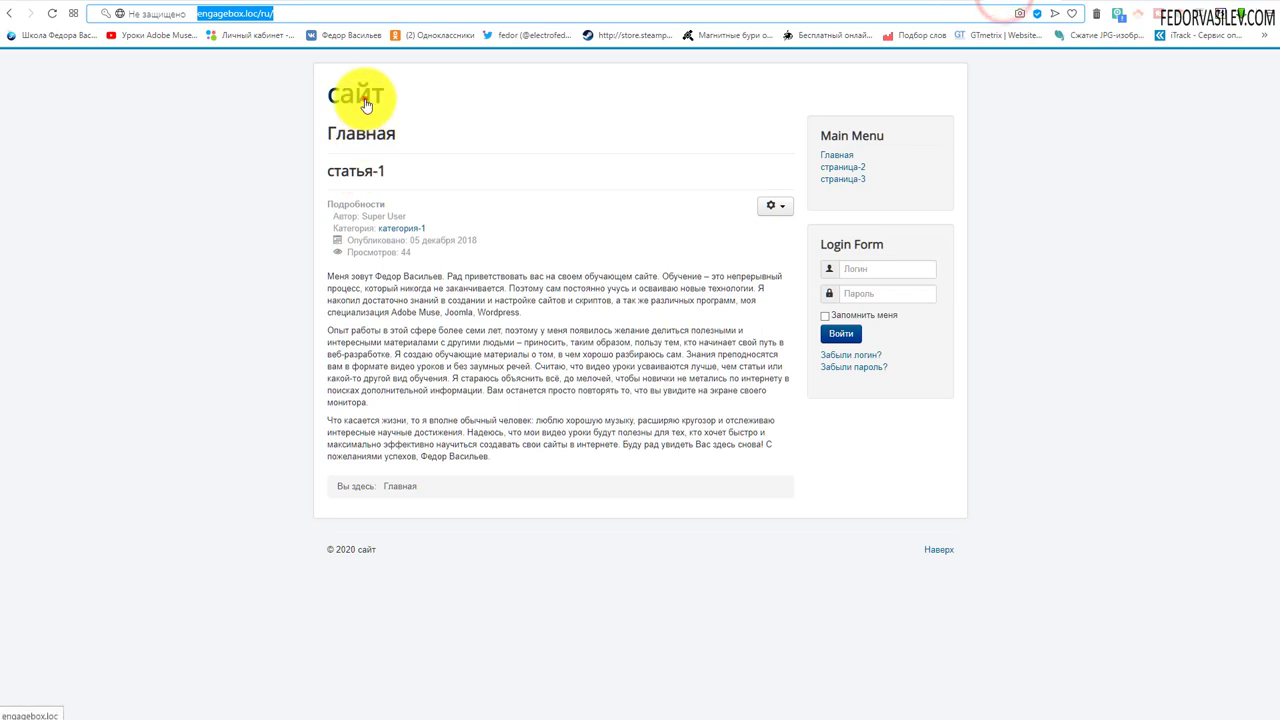
pyautogui.press('Return')
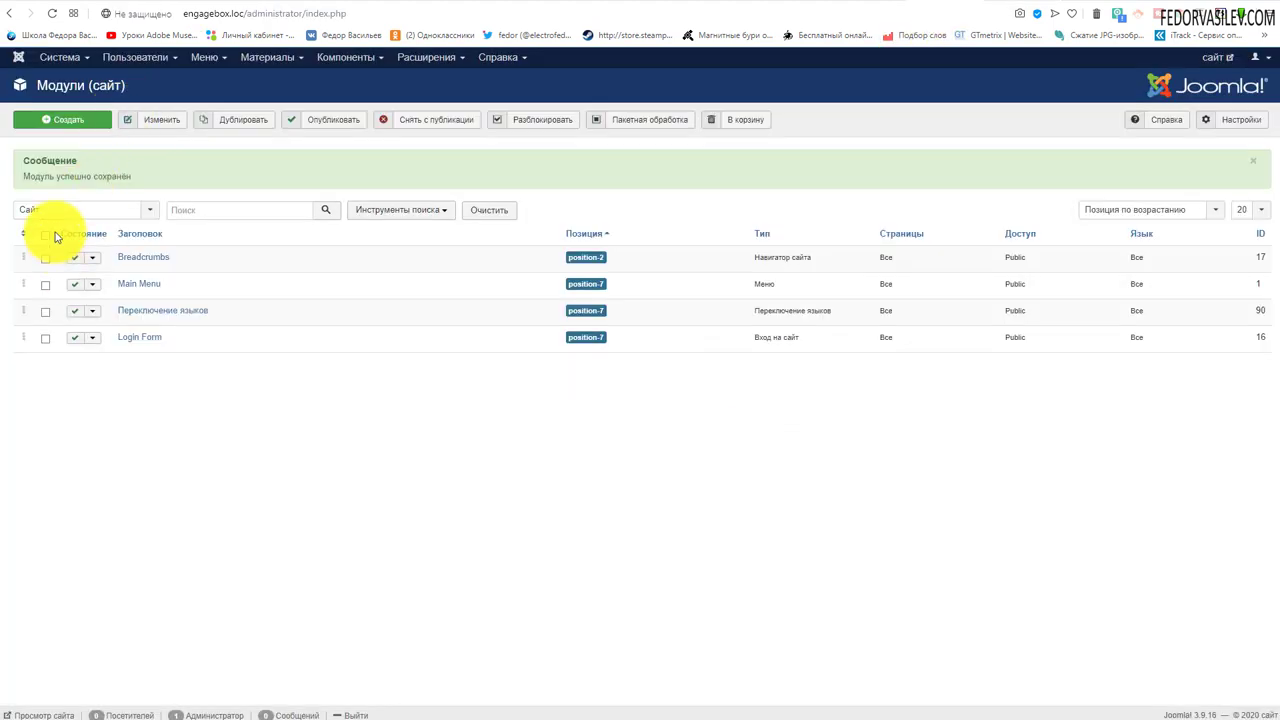
# List the administrator panel modules and set the Multilanguage status module's state to Опубликовано.
pyautogui.click(57, 209)
pyautogui.click(50, 247)
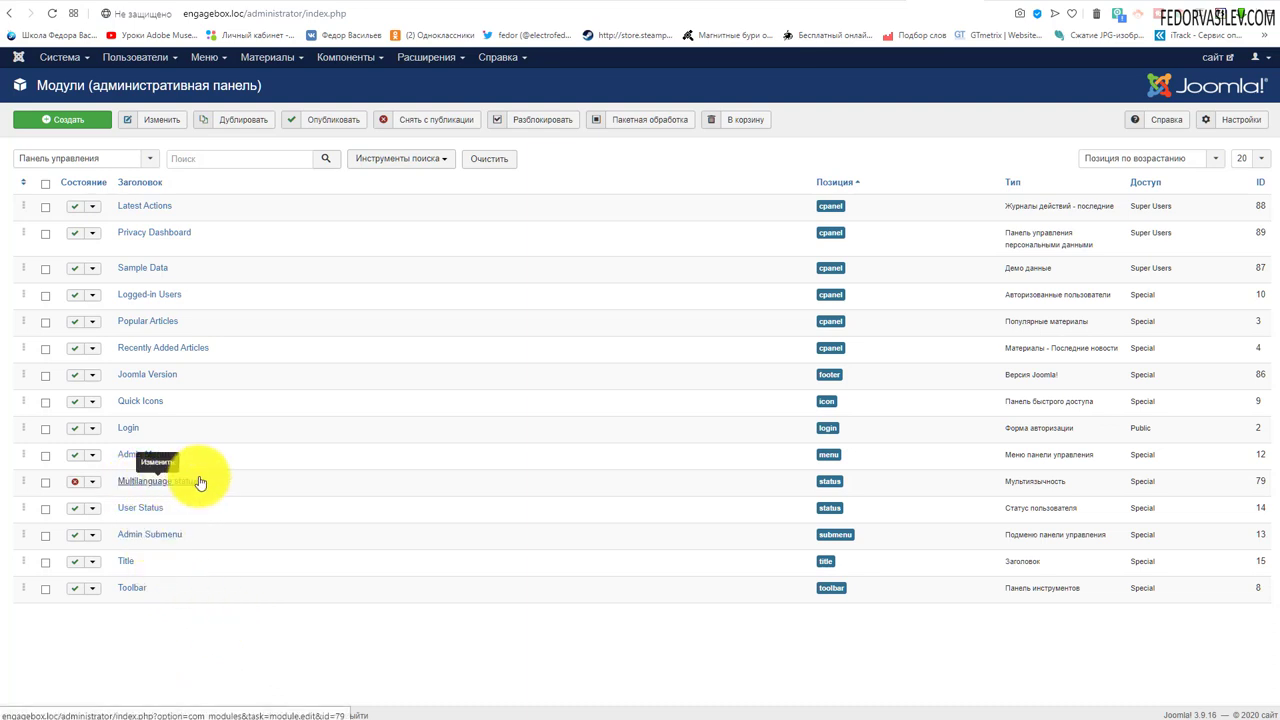
pyautogui.click(157, 481)
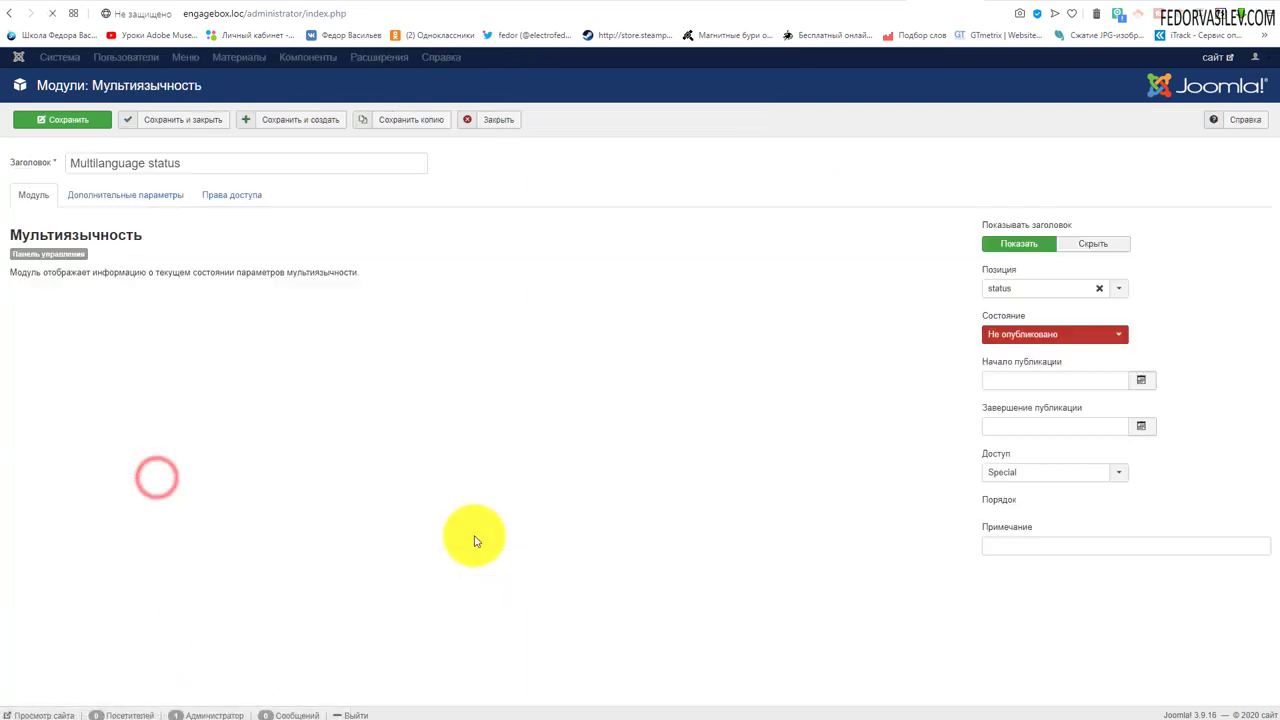
pyautogui.click(1082, 336)
pyautogui.click(1040, 352)
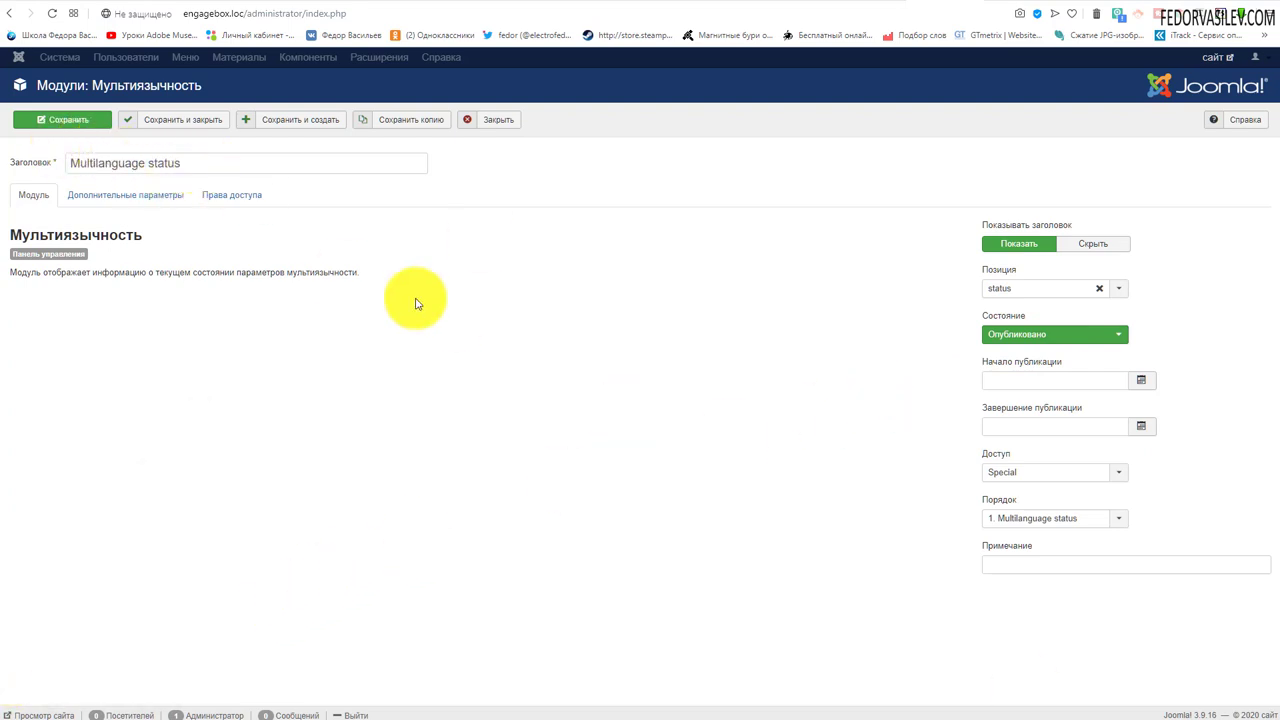
# Retitle the Multilanguage status module Мультиязычность, check its advanced parameters and access rights, and save and close it.
pyautogui.tripleClick(198, 166)
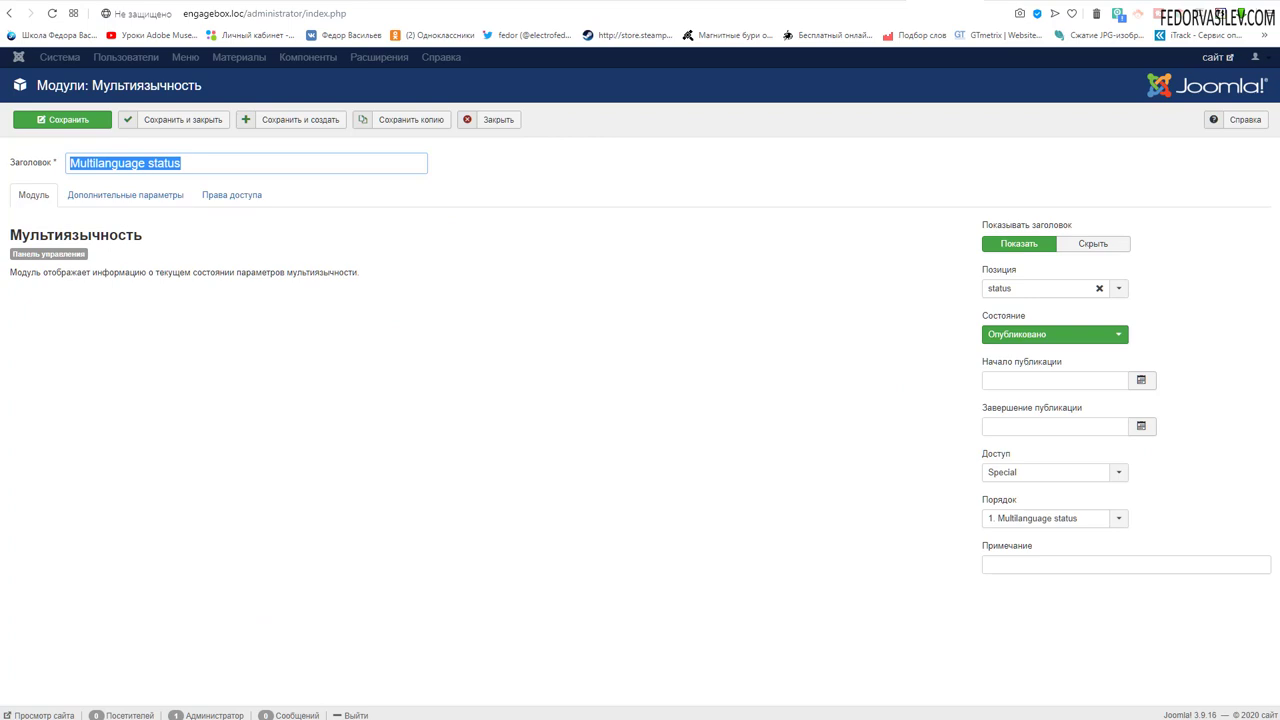
pyautogui.write('Мультиязычность')
pyautogui.click(140, 198)
pyautogui.click(225, 195)
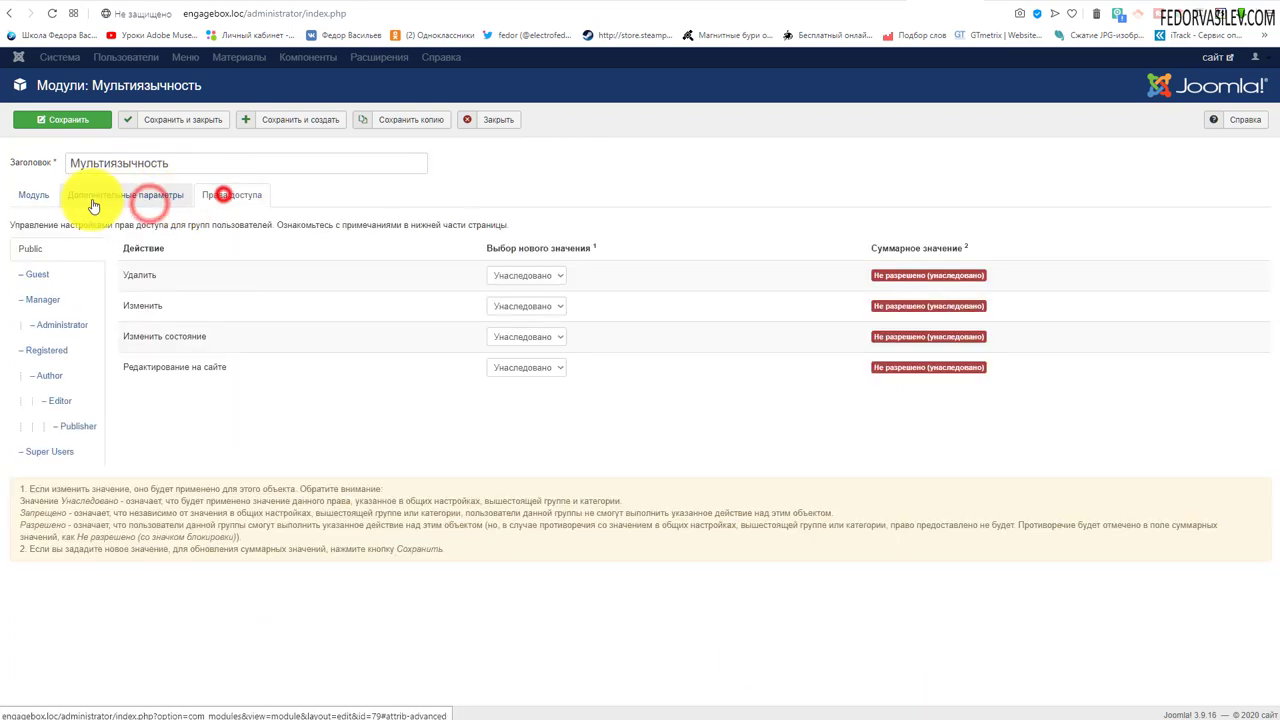
pyautogui.click(40, 197)
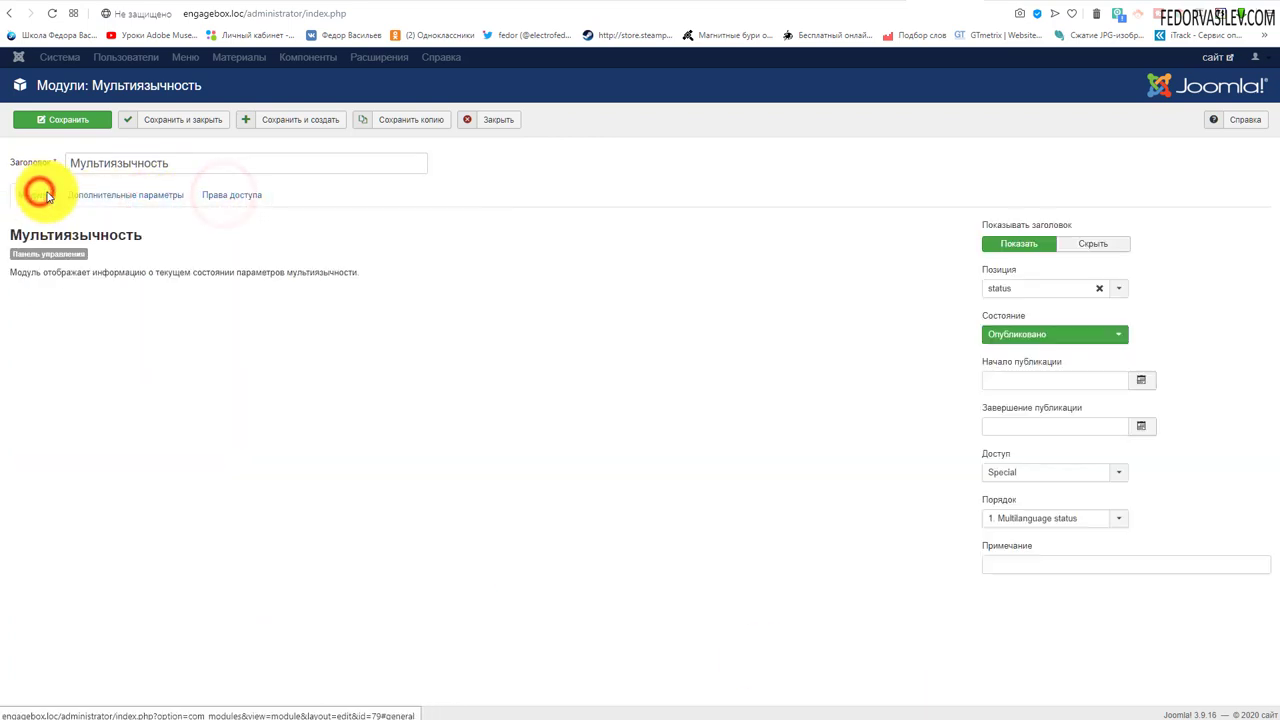
pyautogui.click(190, 119)
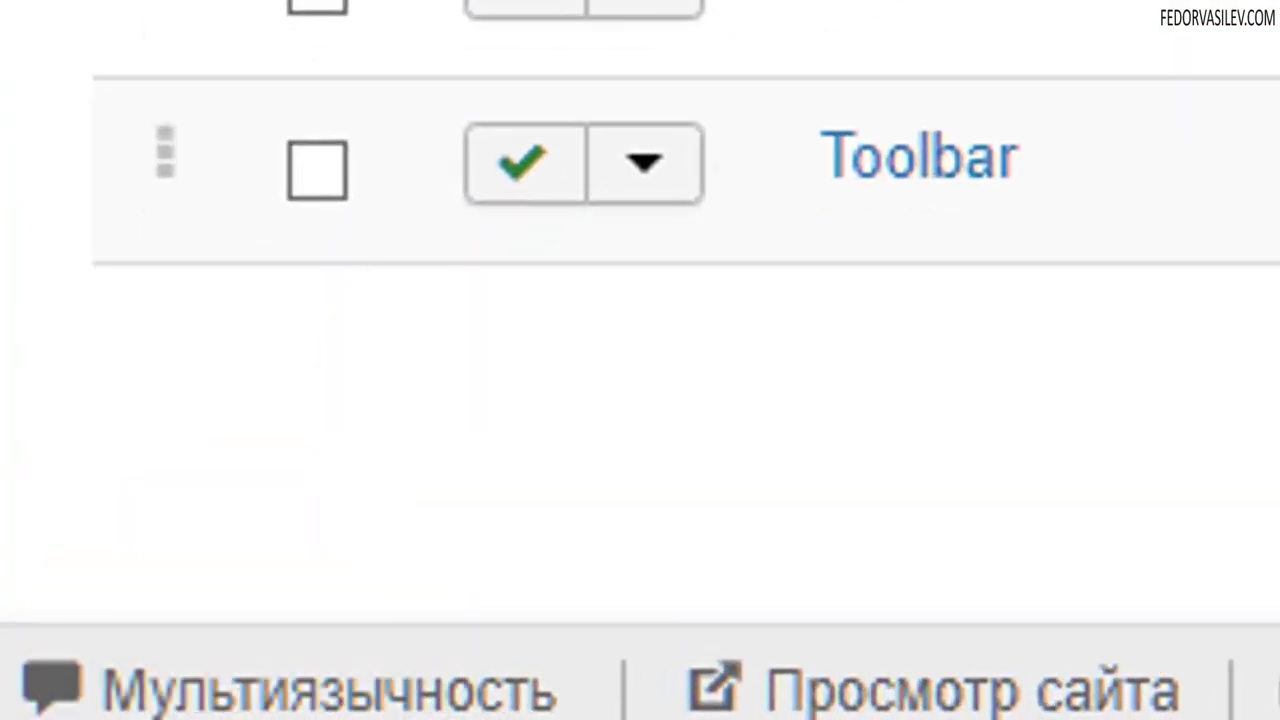
# Read the warnings and per-language statuses in the Мультиязычность report, then close it.
pyautogui.click(423, 694)
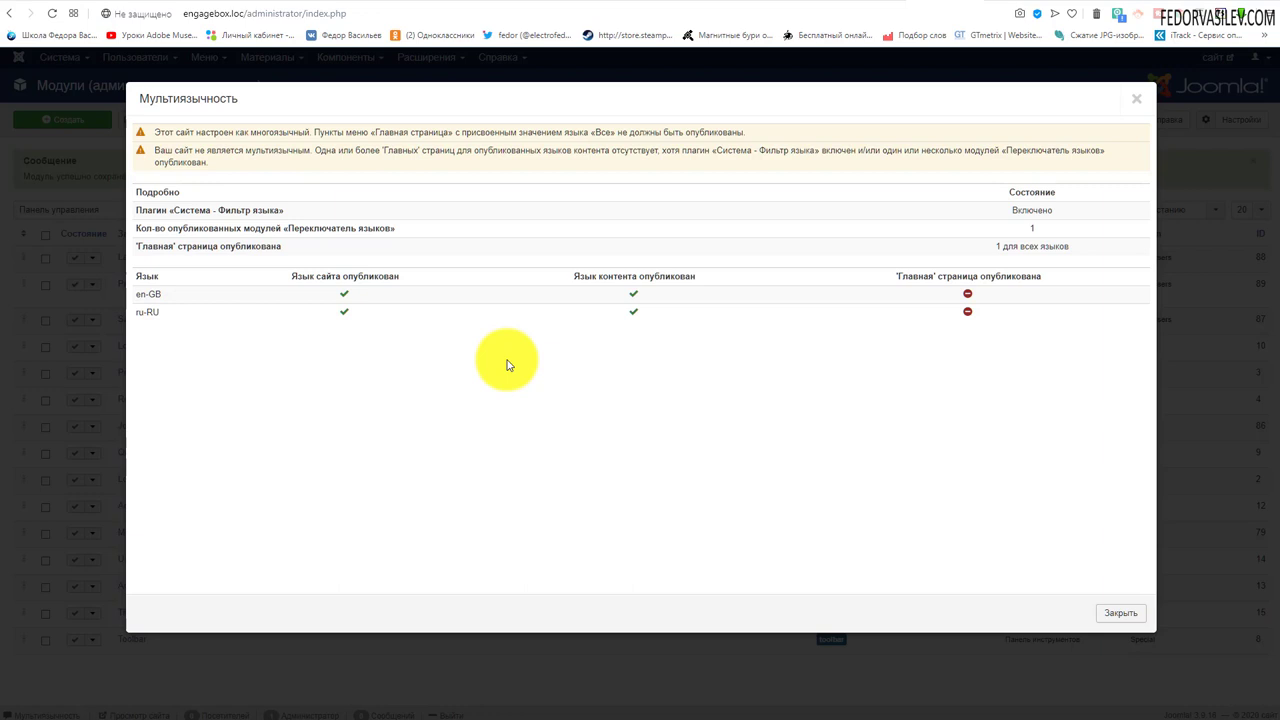
pyautogui.moveTo(157, 131); pyautogui.dragTo(206, 162)
pyautogui.click(359, 418)
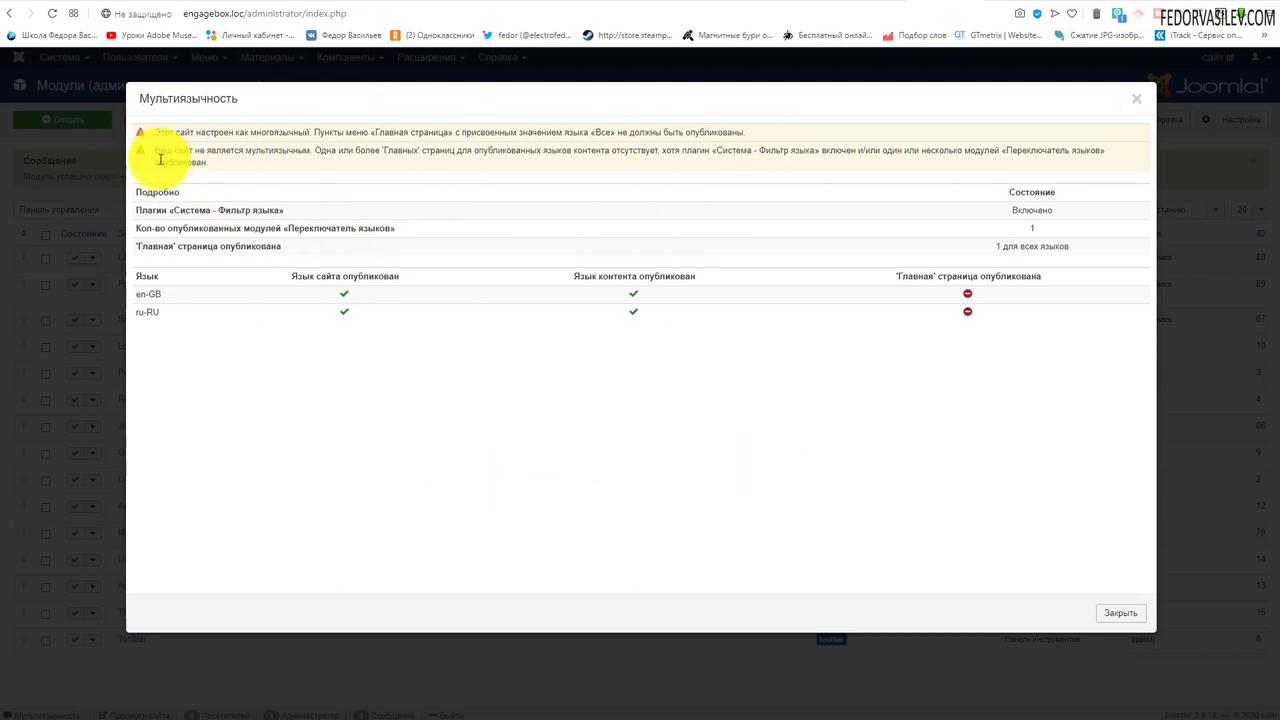
pyautogui.moveTo(155, 132); pyautogui.dragTo(225, 184)
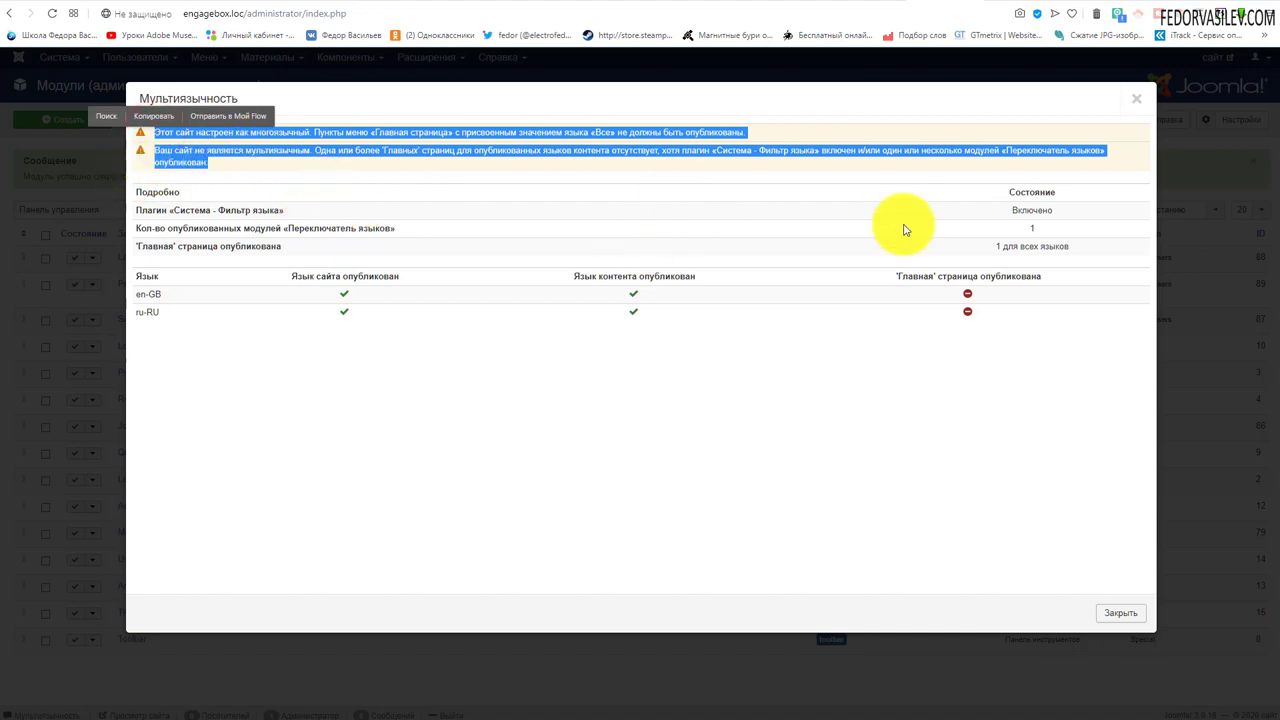
pyautogui.click(729, 463)
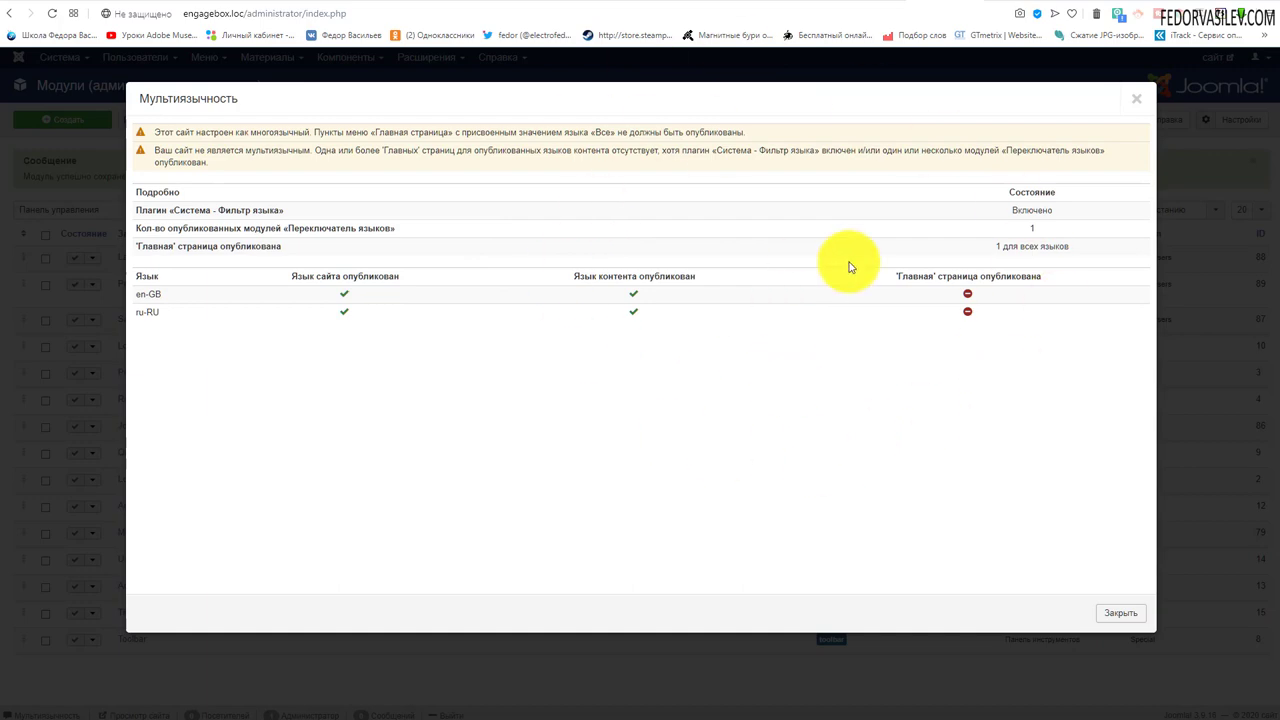
pyautogui.click(1124, 621)
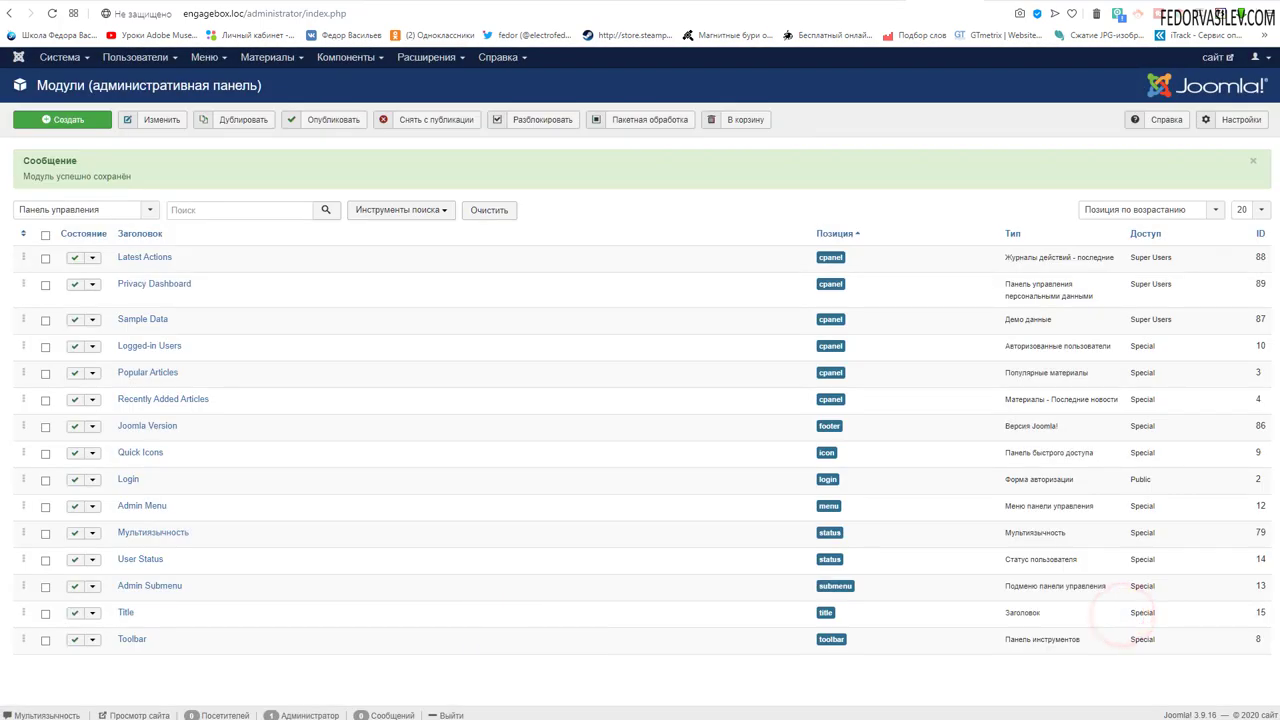
# Go to the official language pack installation page and look through the available languages.
pyautogui.click(424, 57)
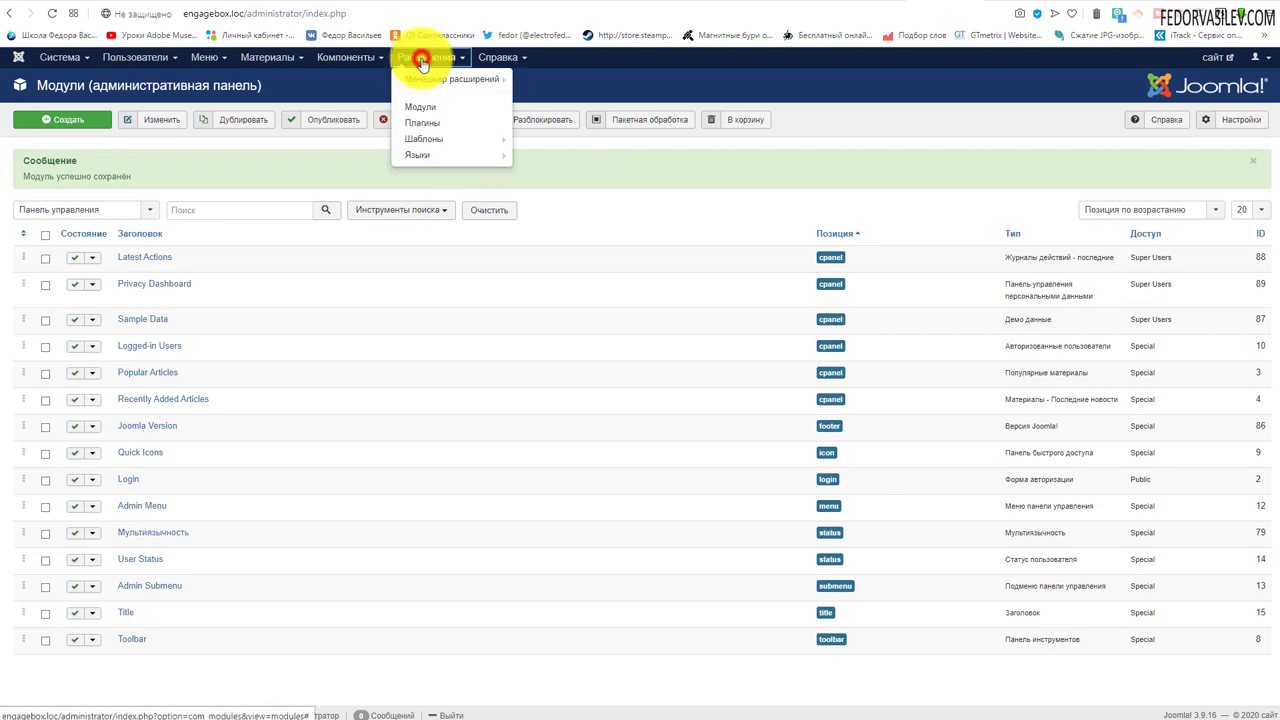
pyautogui.click(433, 159)
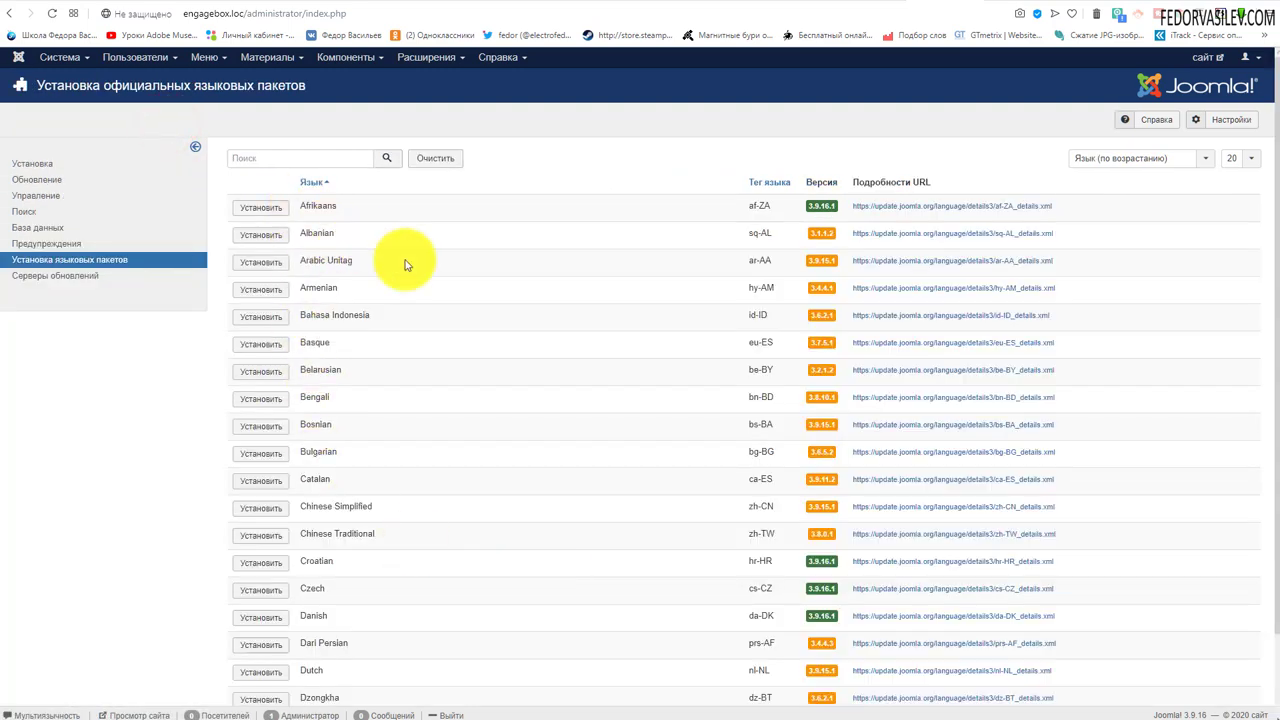
pyautogui.scroll(-1, 400, 257)
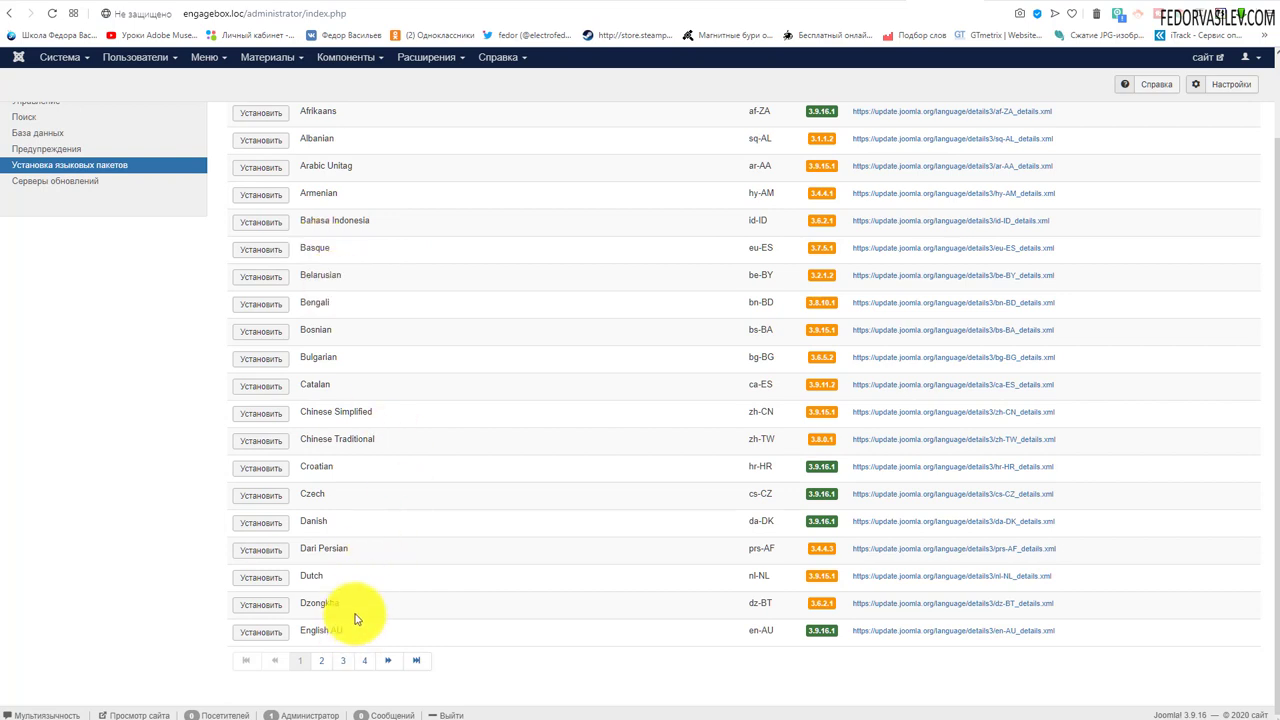
pyautogui.scroll(1, 352, 612)
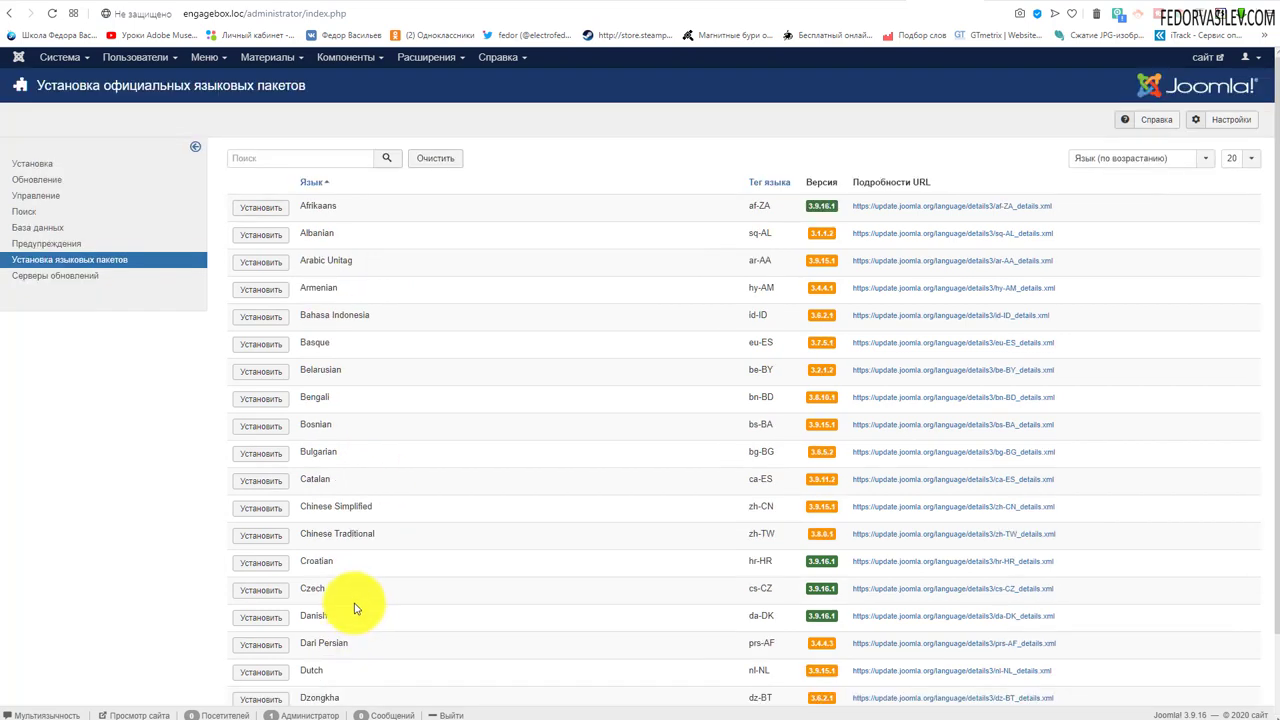
pyautogui.scroll(-1, 390, 435)
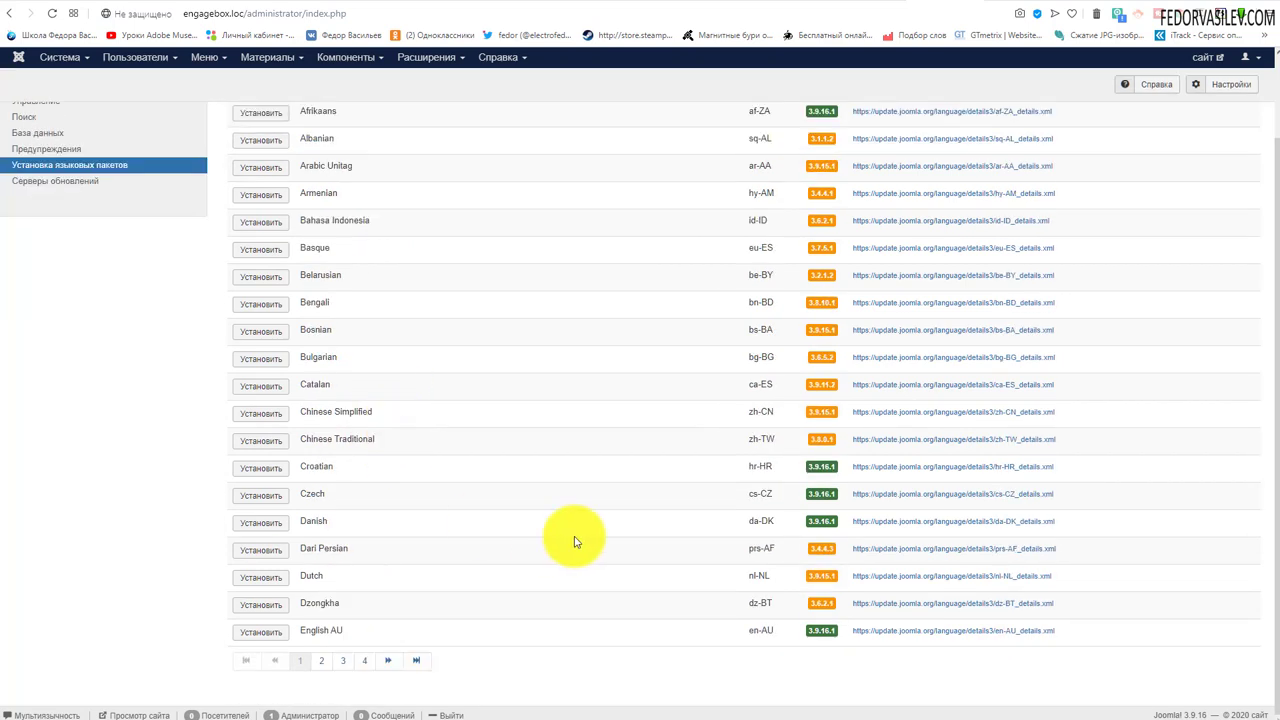
pyautogui.scroll(1, 574, 537)
pyautogui.scroll(-1, 751, 466)
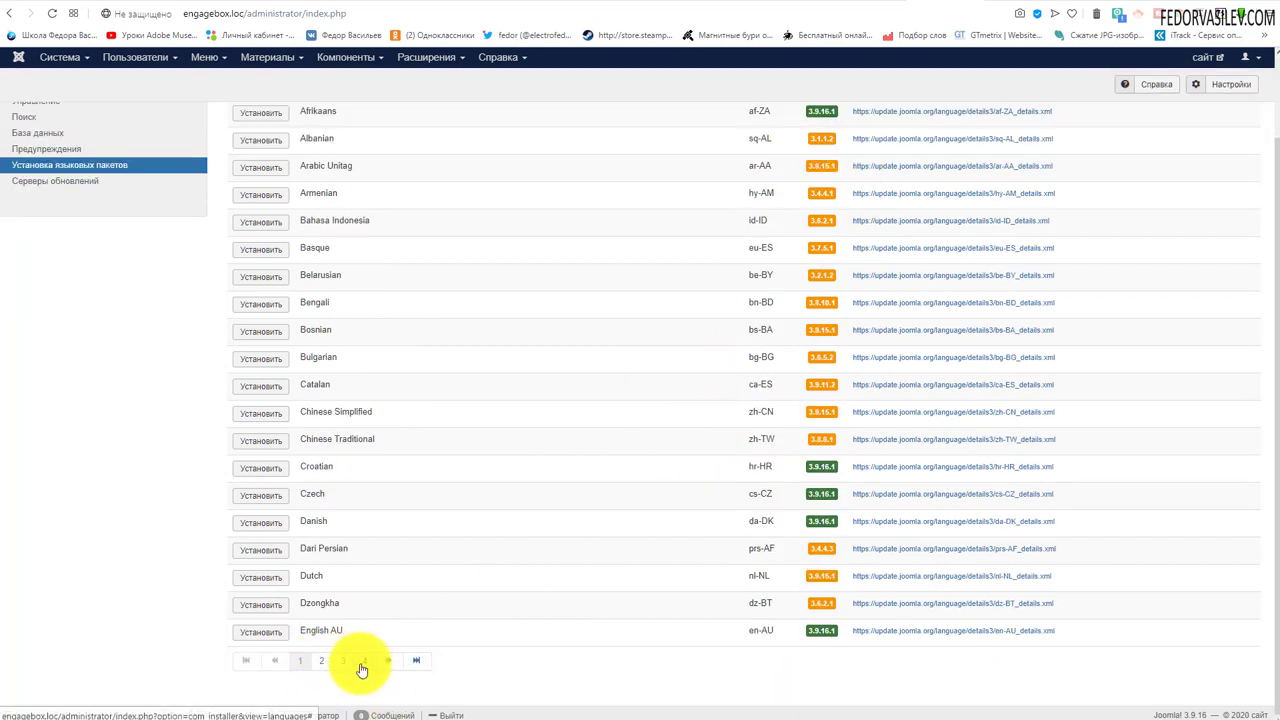
pyautogui.scroll(1, 251, 543)
pyautogui.scroll(-1, 314, 677)
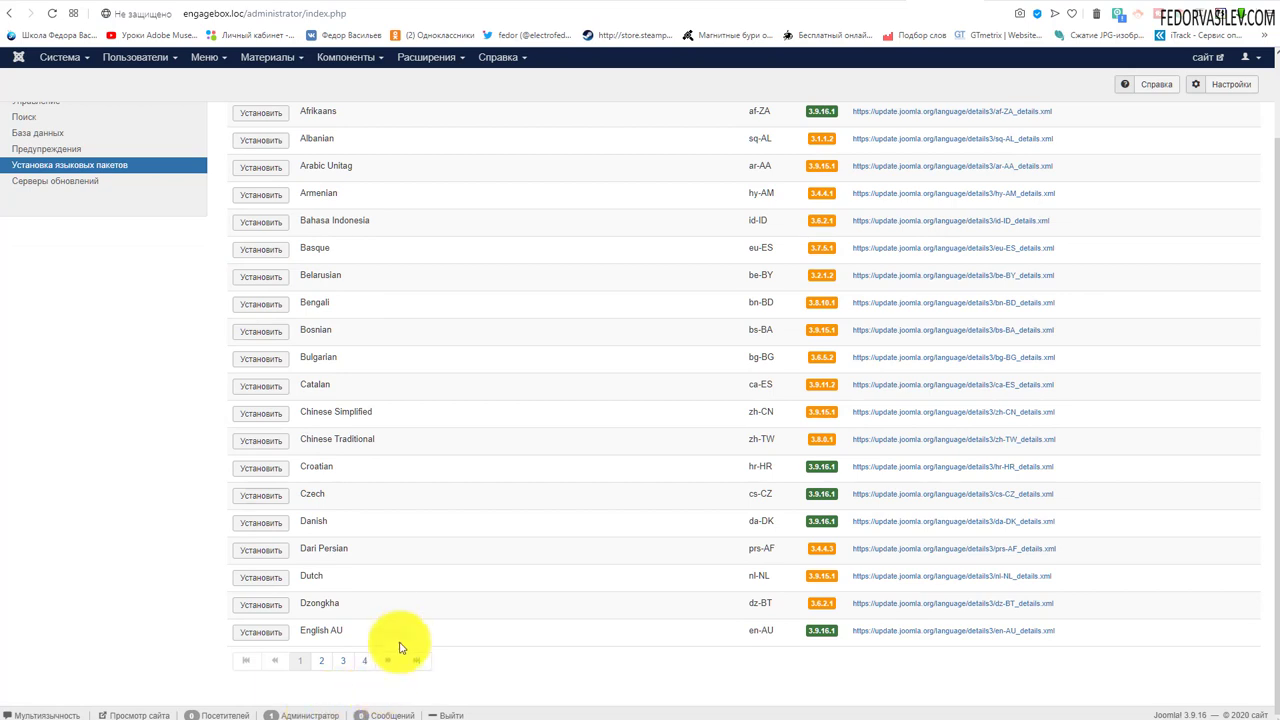
pyautogui.scroll(1, 402, 646)
# Search the official language packs for Catalan, using the name copied from the list.
pyautogui.moveTo(341, 481); pyautogui.dragTo(303, 481)
pyautogui.hotkey('ctrl', 'c')
pyautogui.click(280, 463)
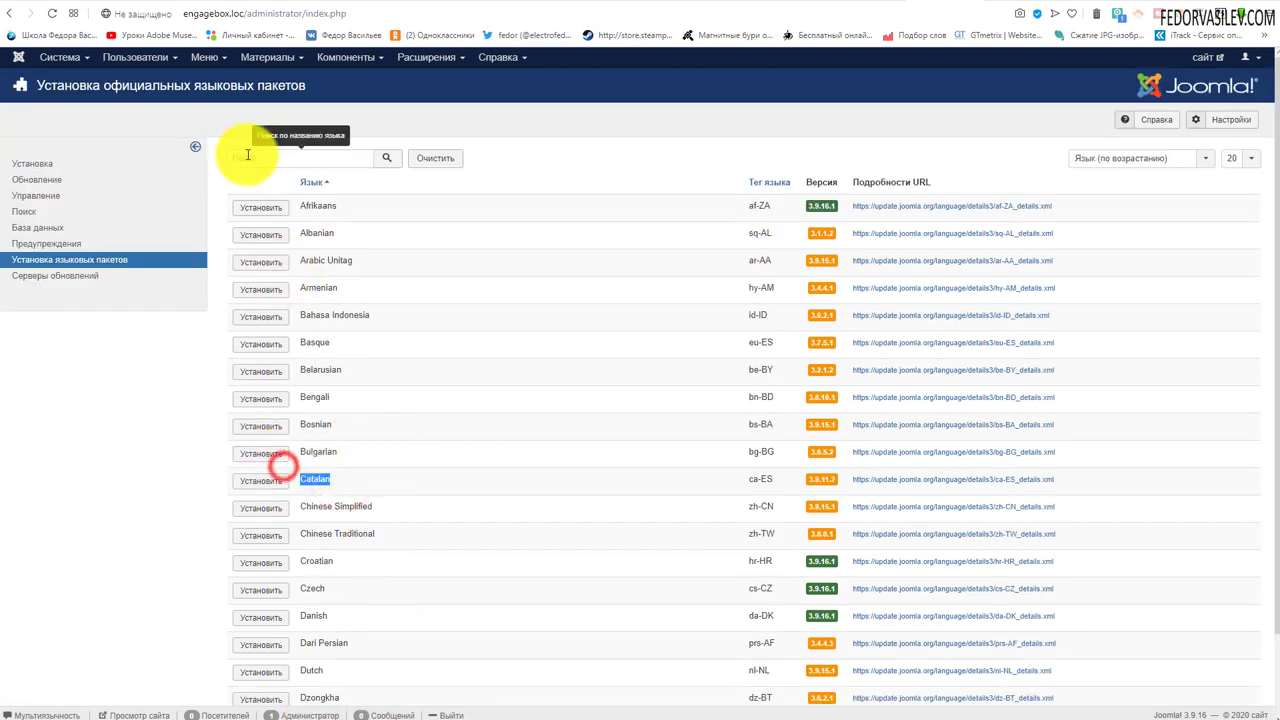
pyautogui.rightClick(251, 161)
pyautogui.click(291, 258)
pyautogui.click(387, 158)
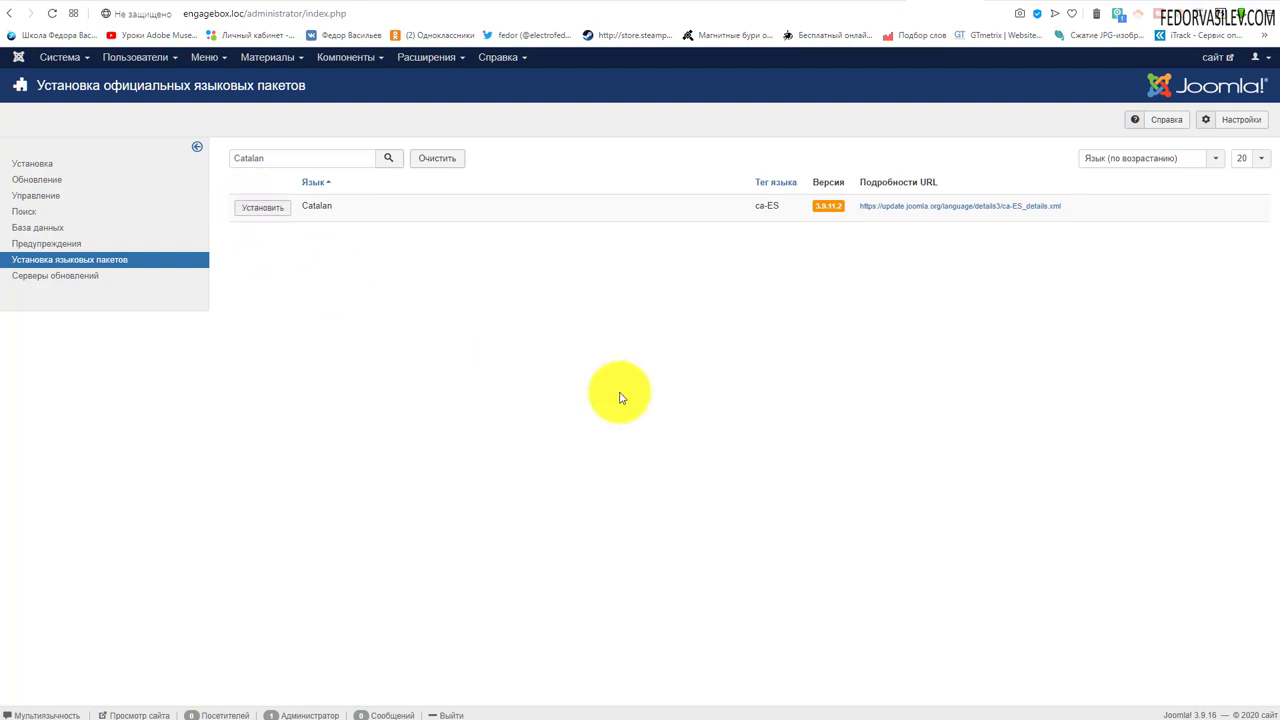
# Look over the installed and content languages, view the blank new content language form and cancel it.
pyautogui.click(430, 60)
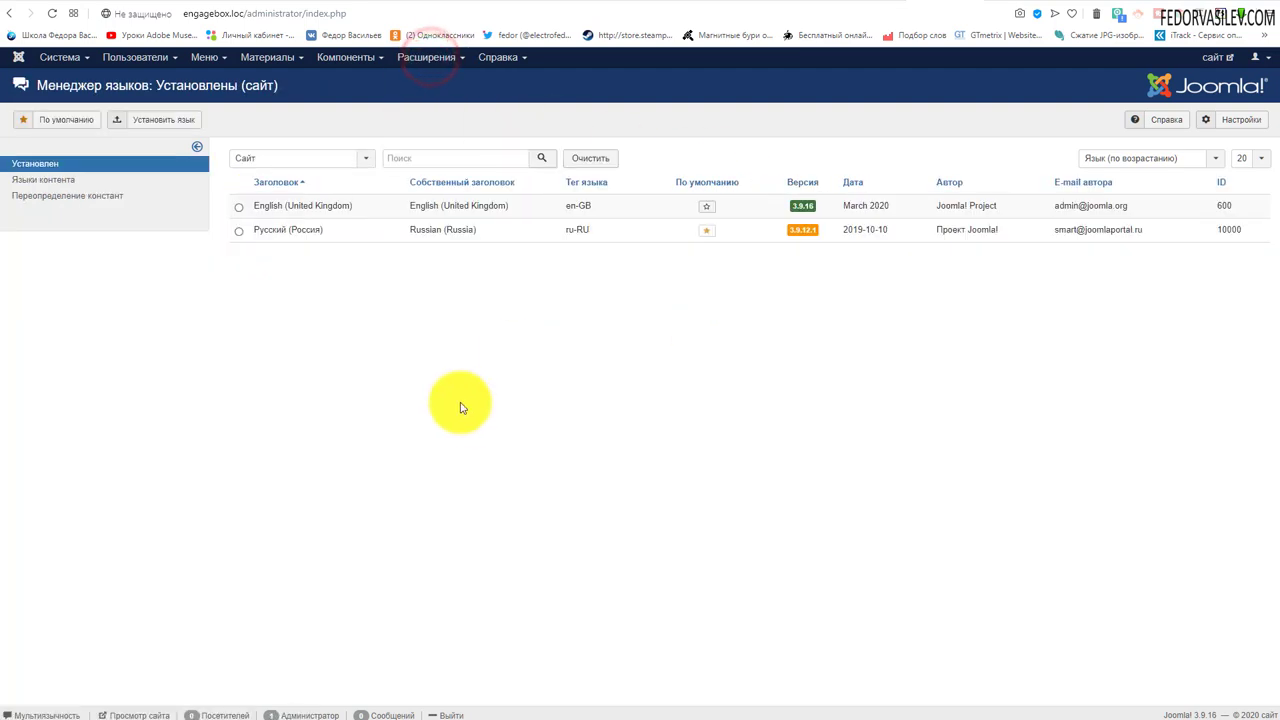
pyautogui.click(45, 179)
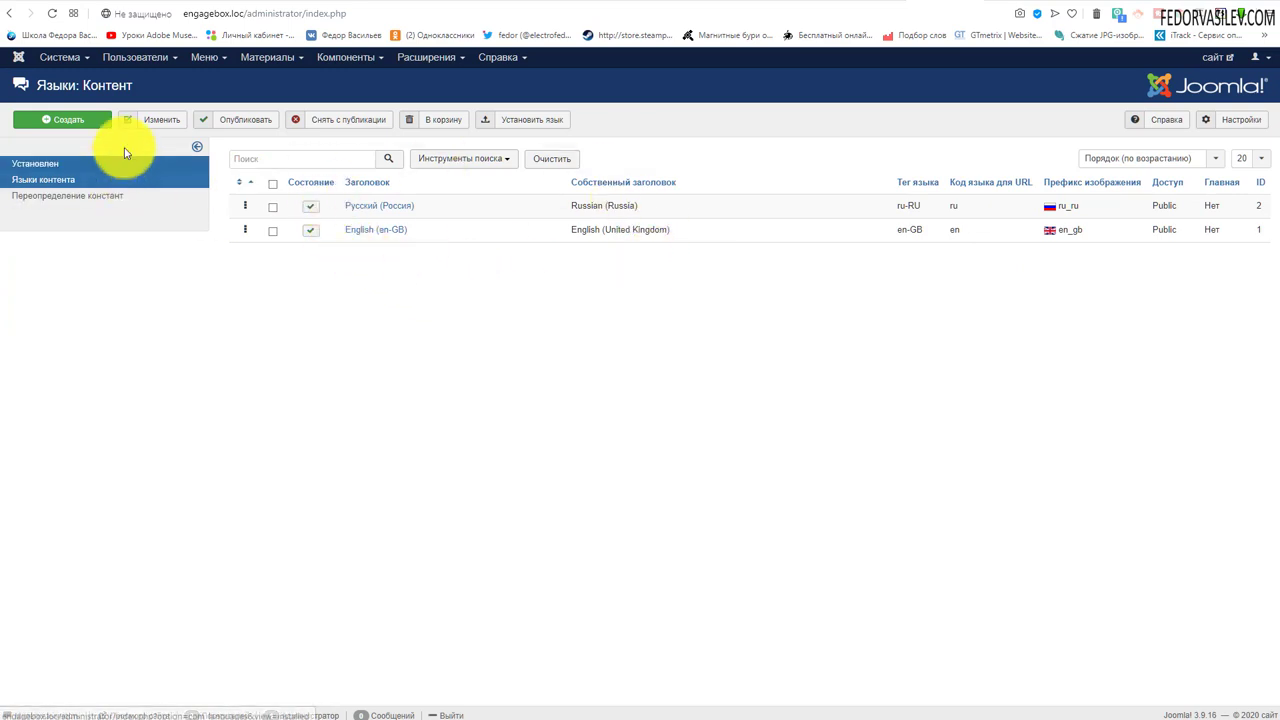
pyautogui.click(61, 121)
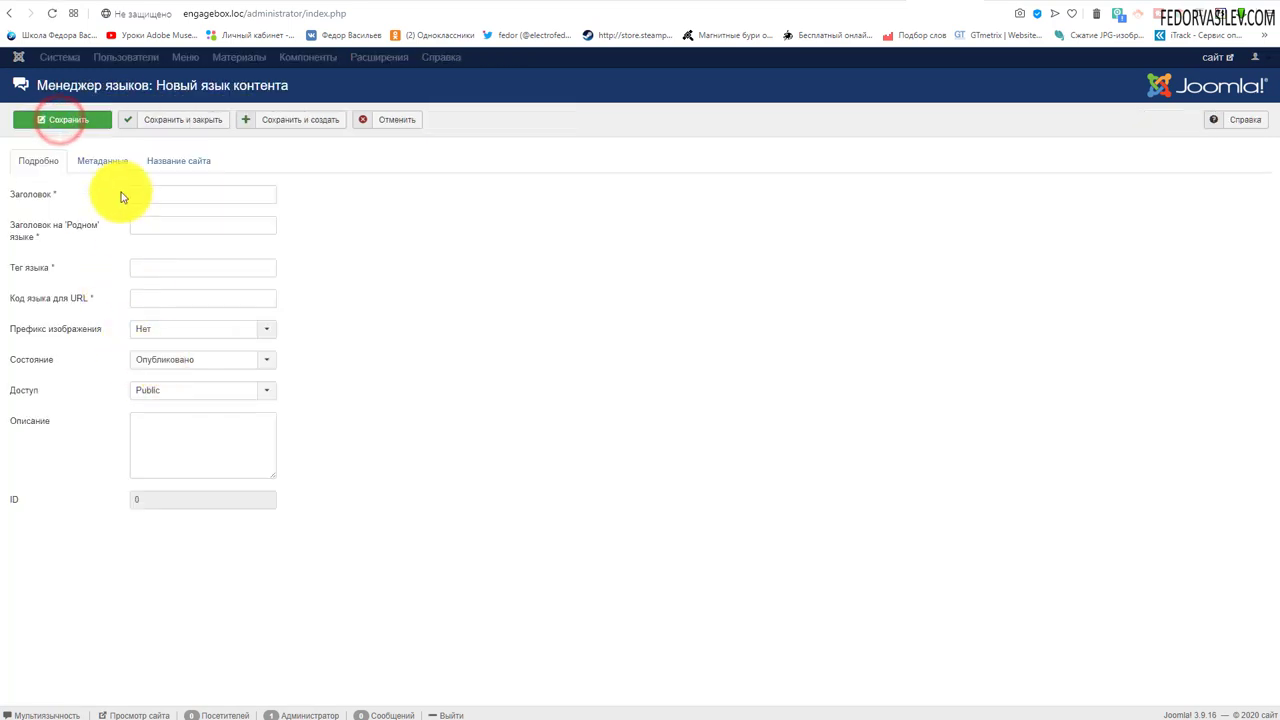
pyautogui.click(376, 119)
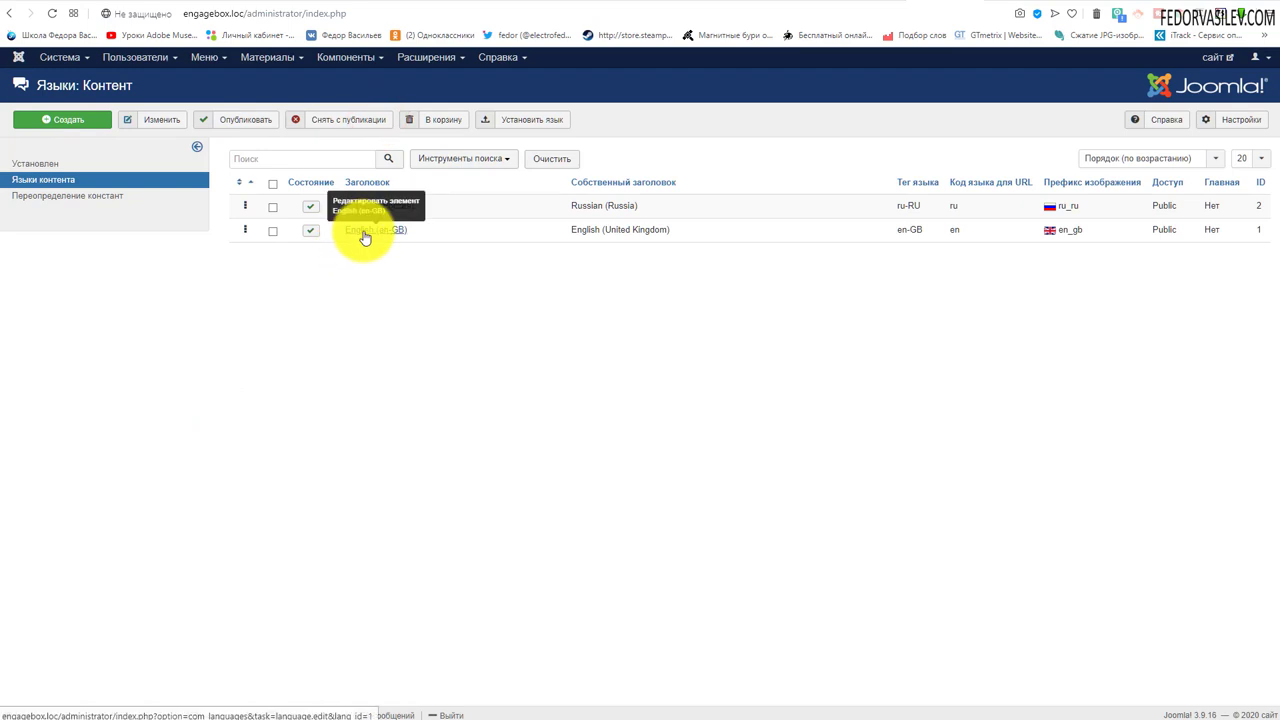
# Open the English (en-GB) content language and examine its title, native title, language tag and URL code.
pyautogui.click(368, 230)
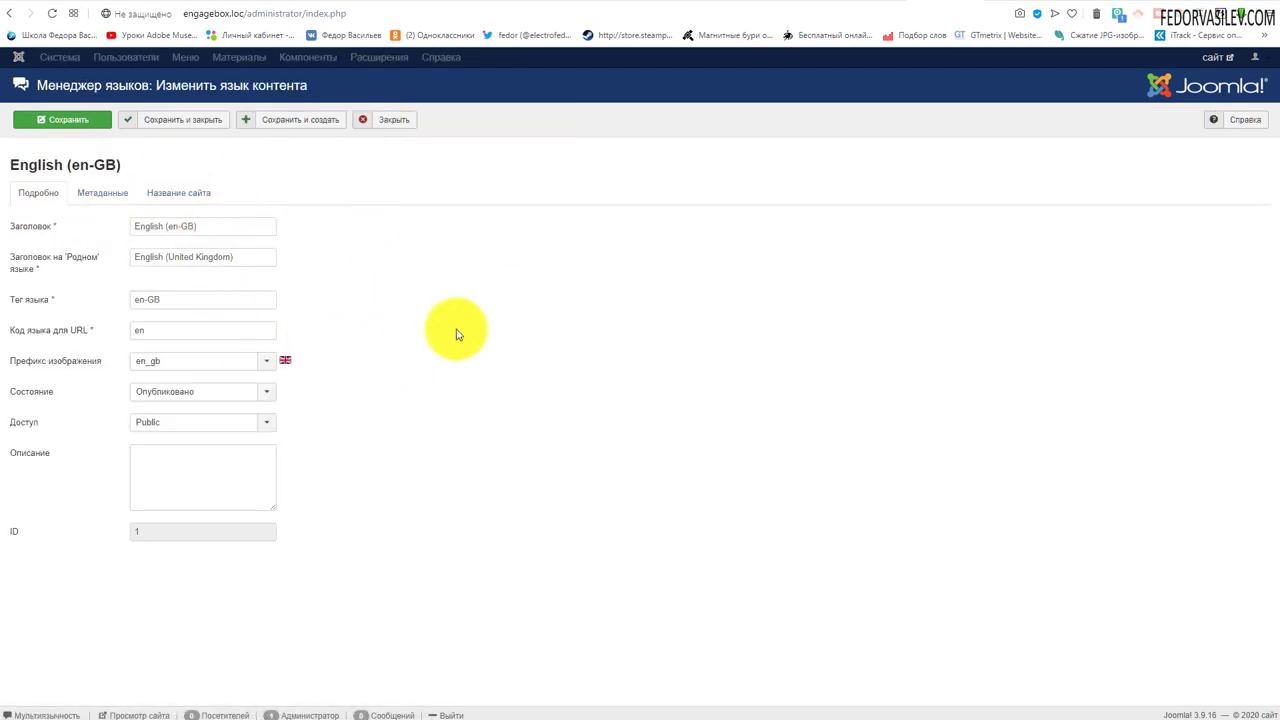
pyautogui.tripleClick(212, 224)
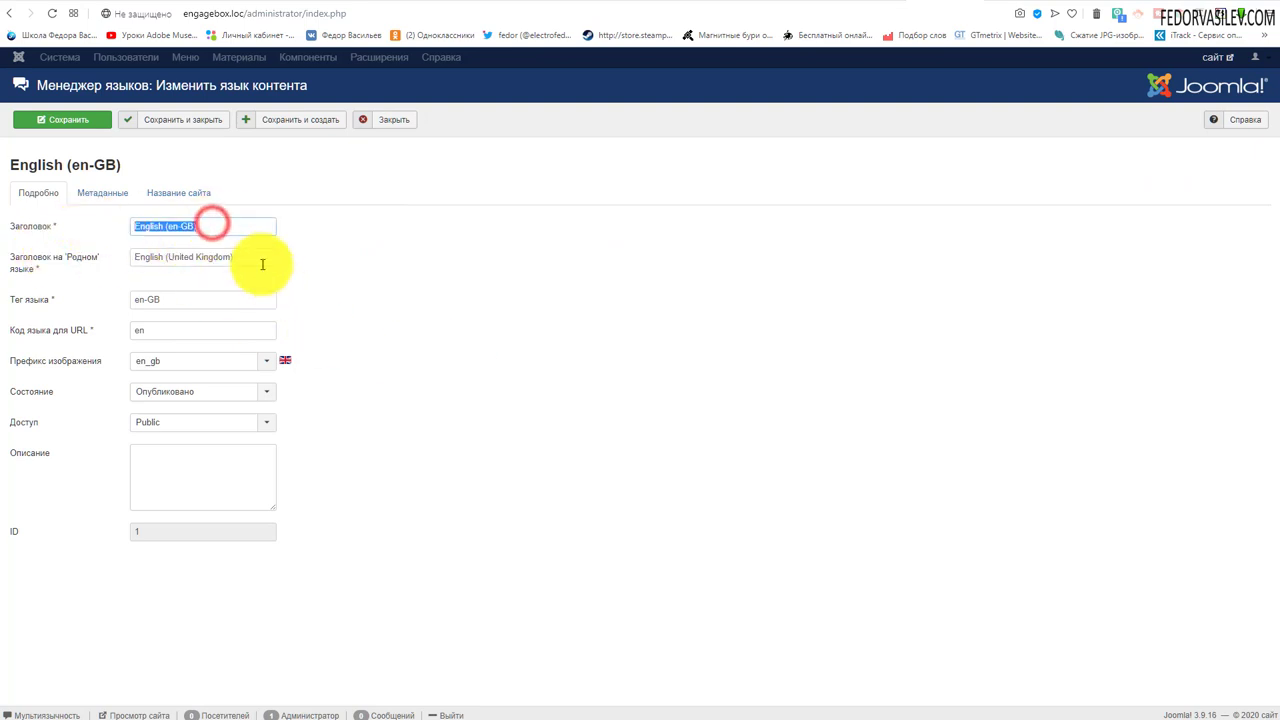
pyautogui.tripleClick(246, 252)
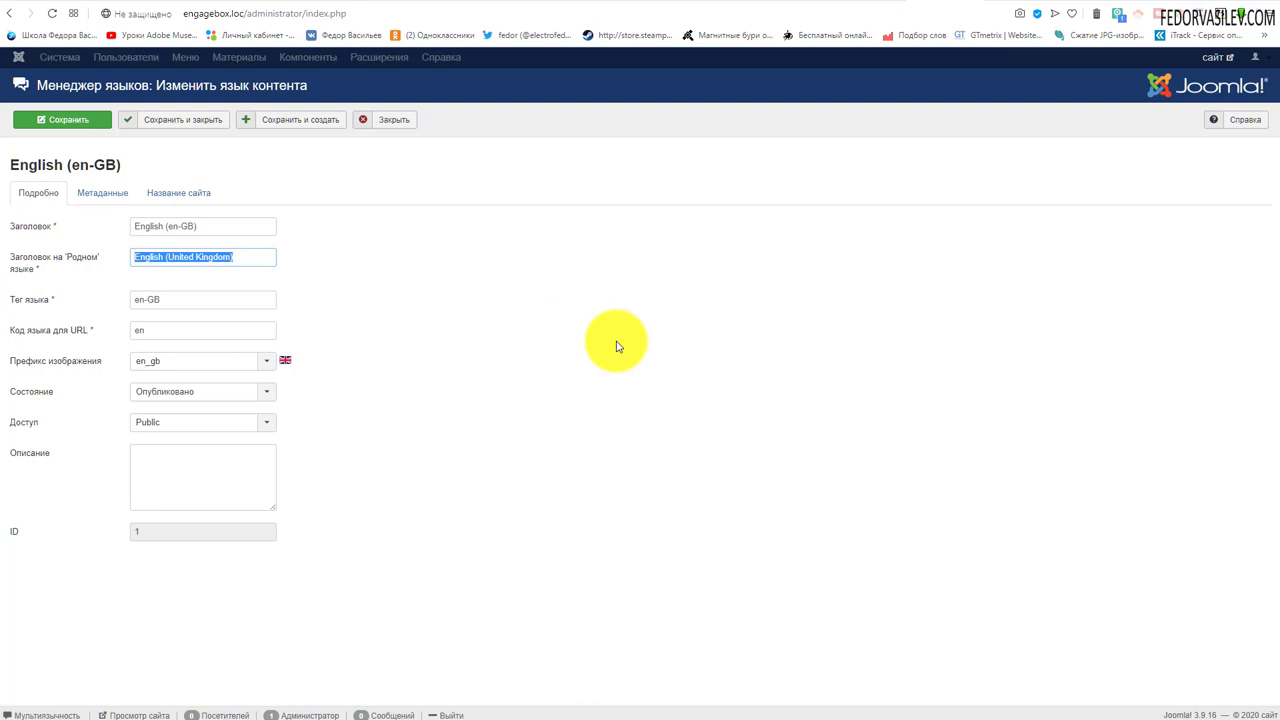
pyautogui.tripleClick(171, 300)
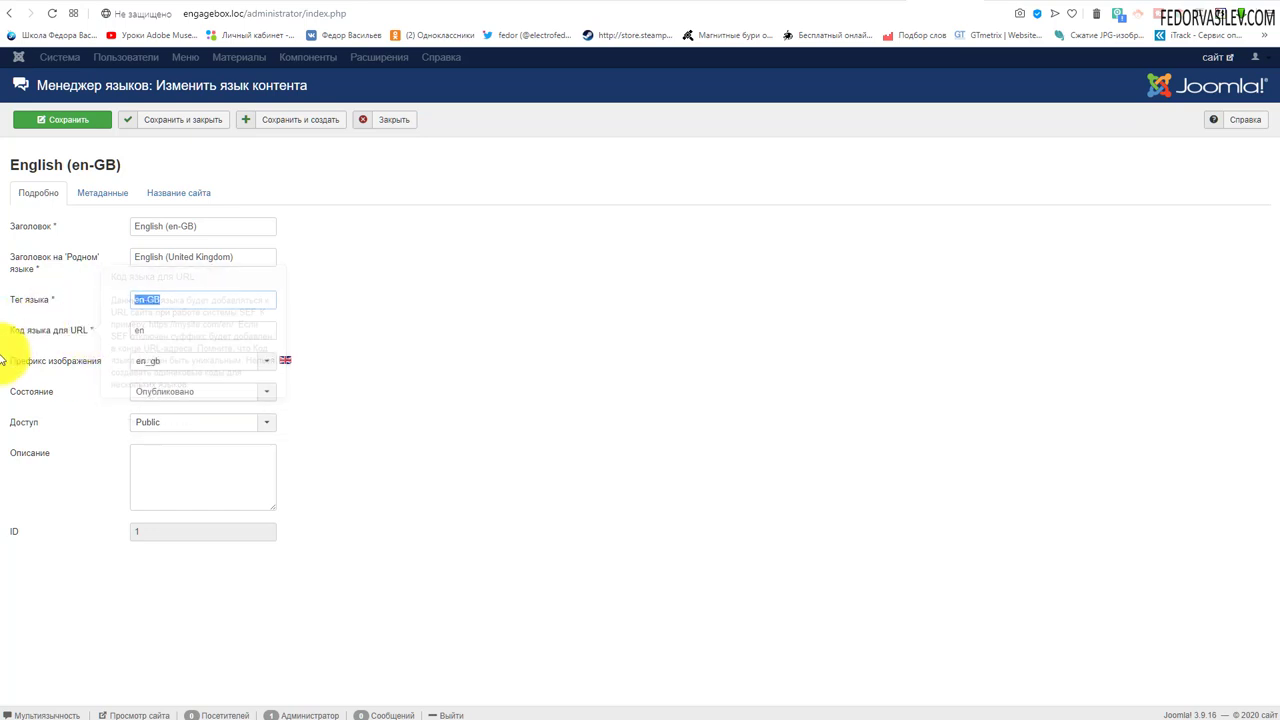
pyautogui.doubleClick(143, 330)
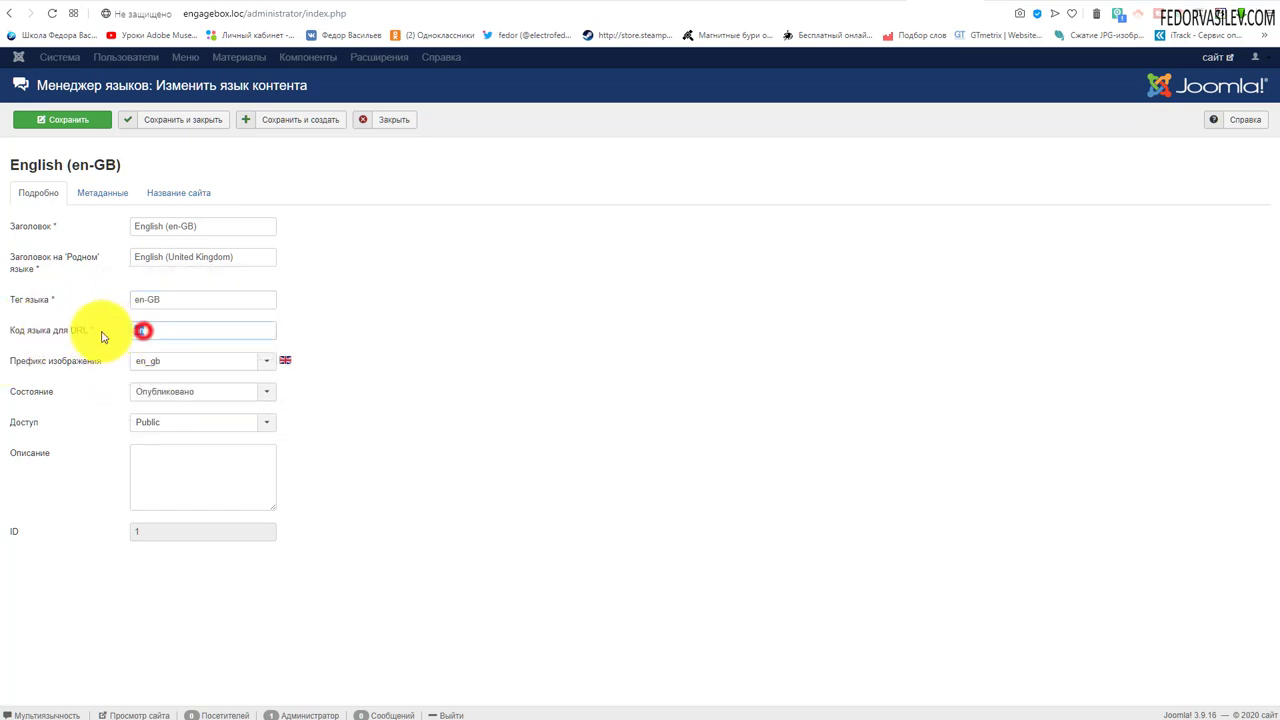
pyautogui.click(463, 390)
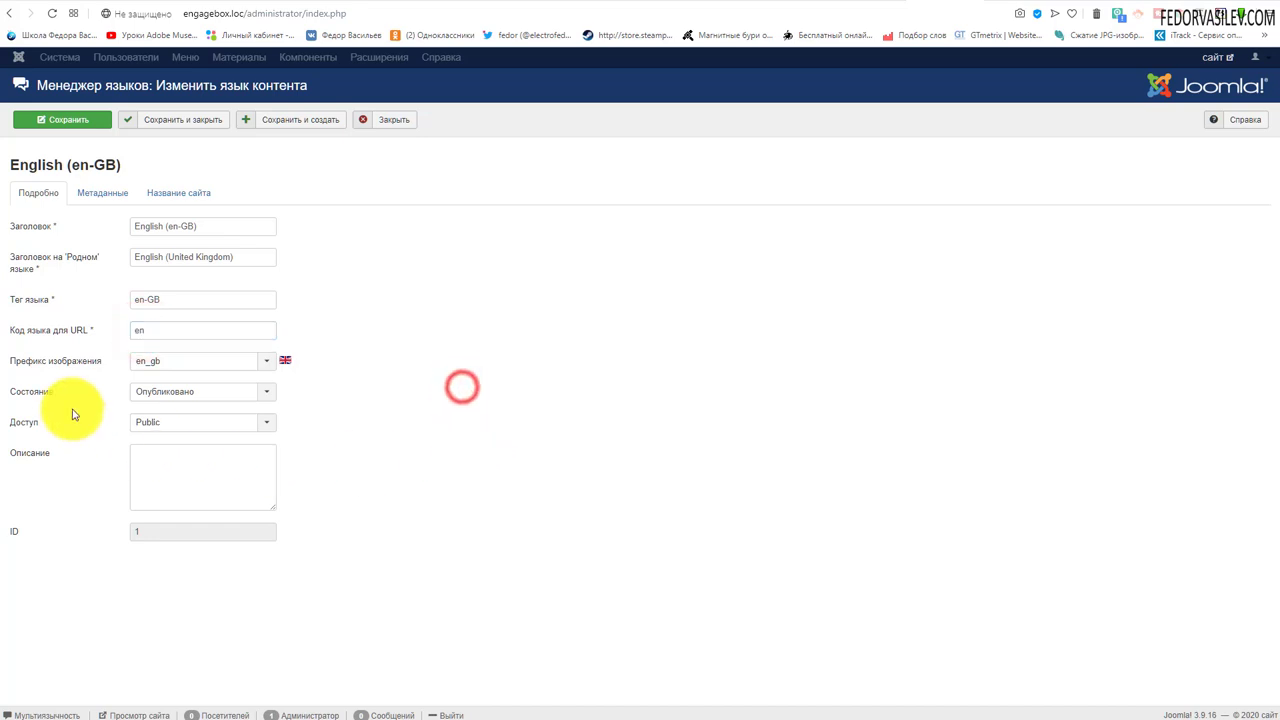
# Browse the image prefix options of the English content language and view its site name setting.
pyautogui.click(263, 366)
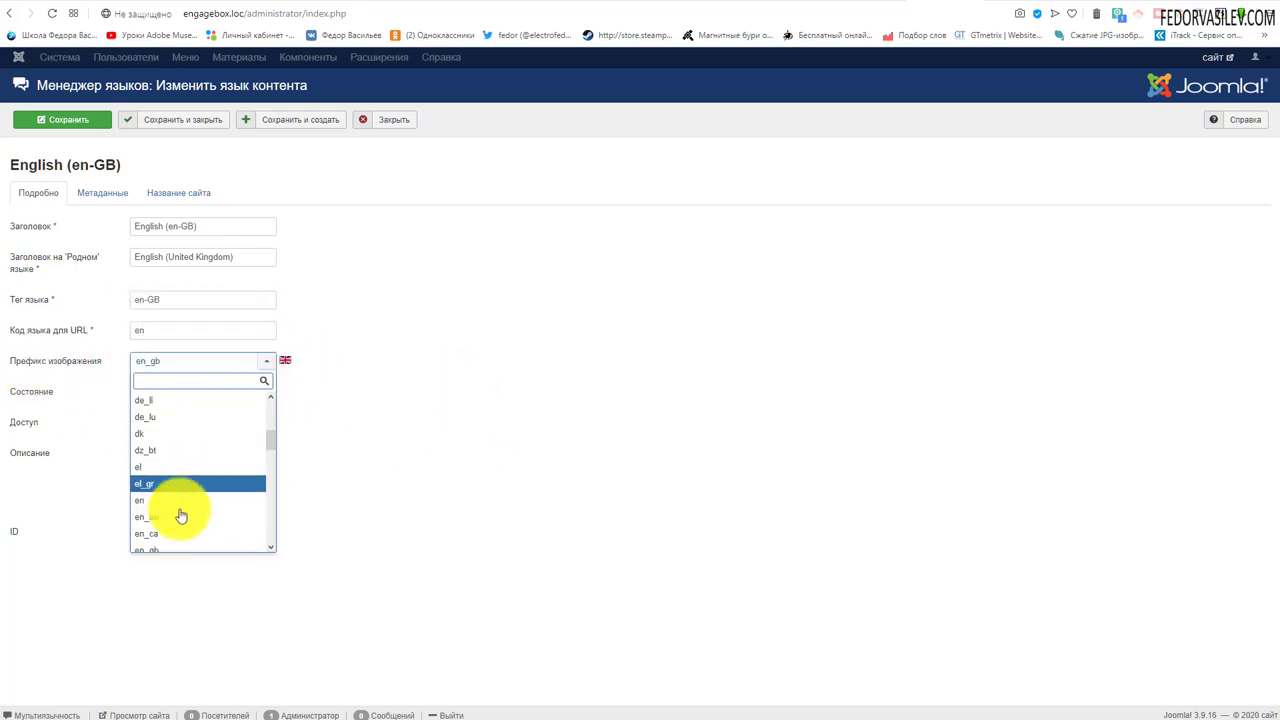
pyautogui.scroll(-3, 166, 457)
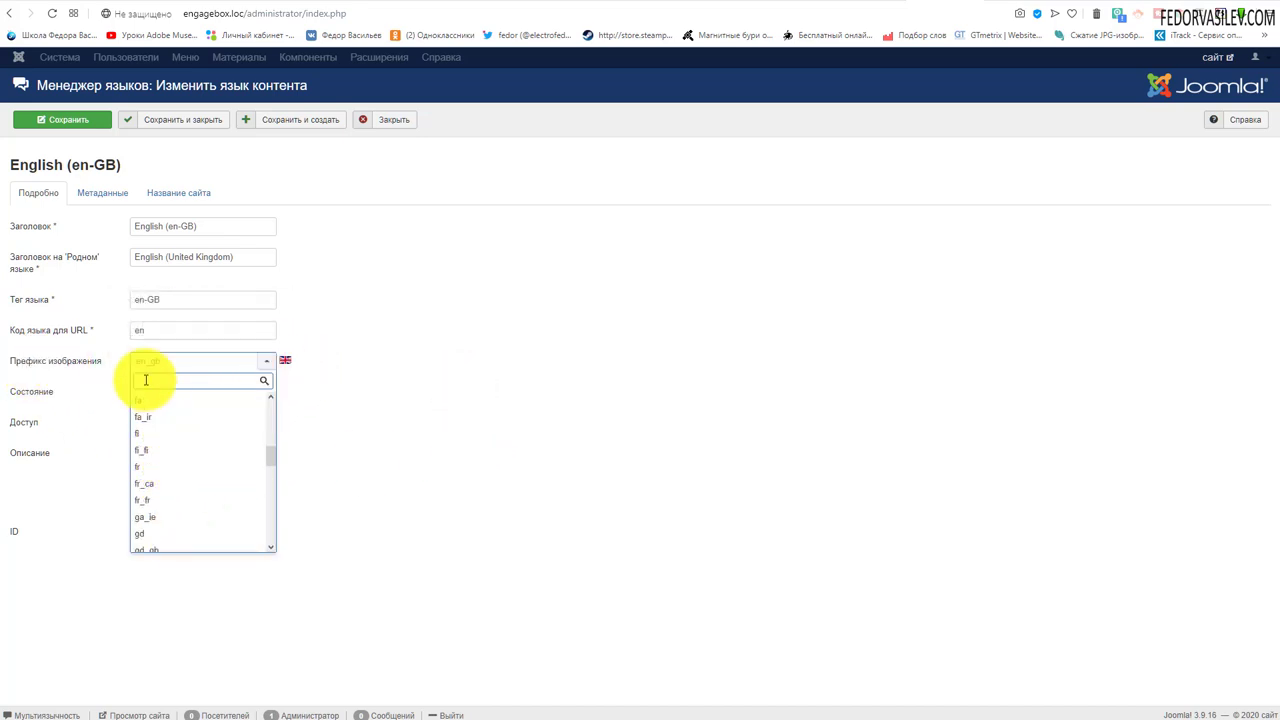
pyautogui.click(437, 388)
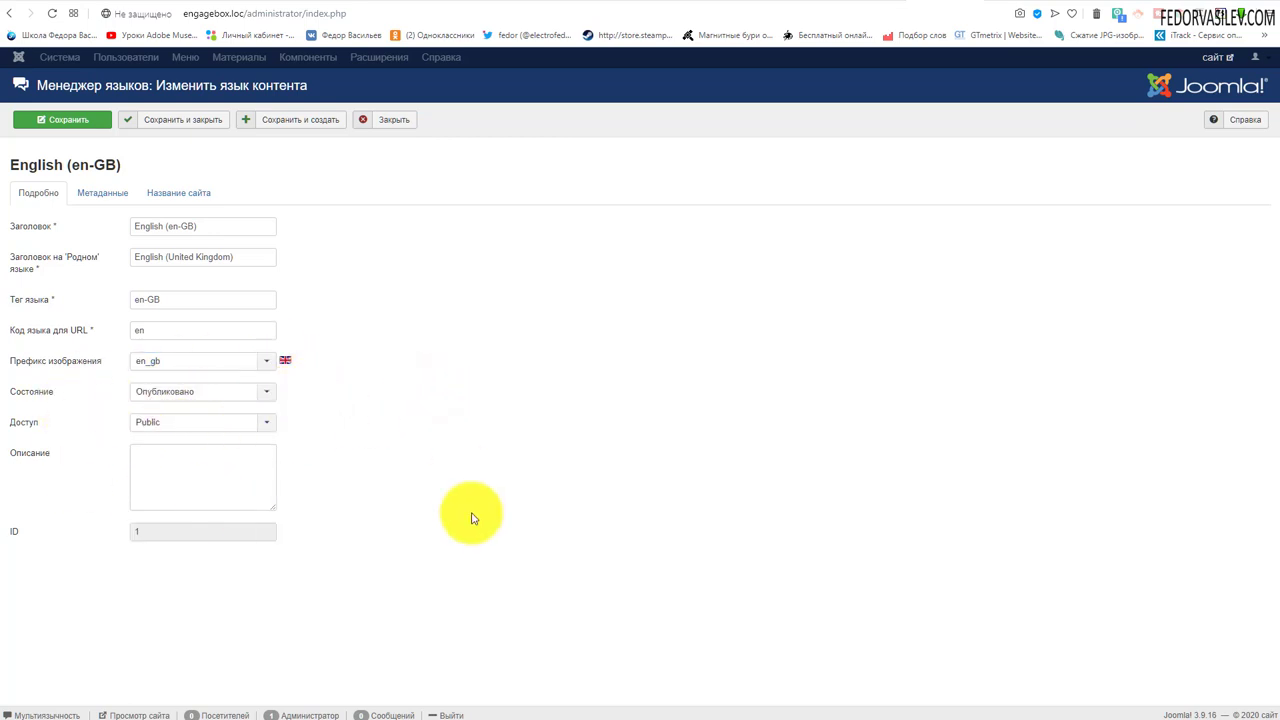
pyautogui.click(170, 198)
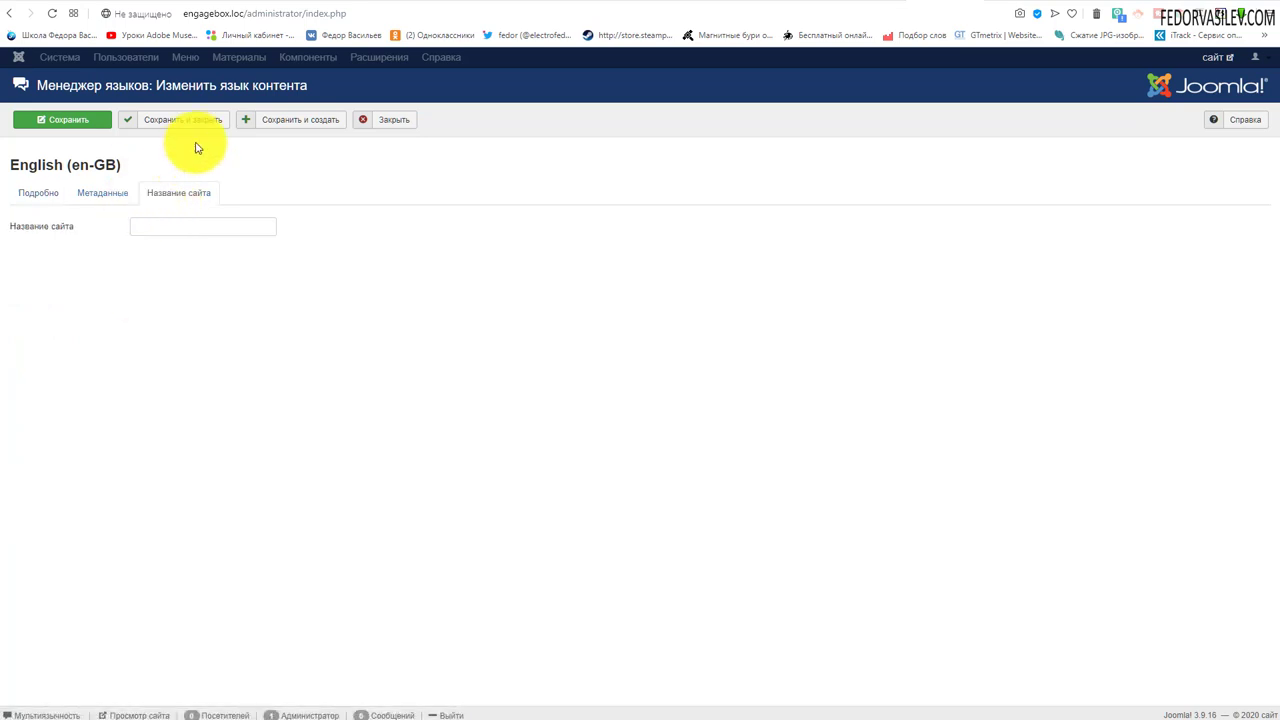
# Check the English content language's site name setting and look at the site title heading on the public Russian home page.
pyautogui.click(30, 195)
pyautogui.click(194, 196)
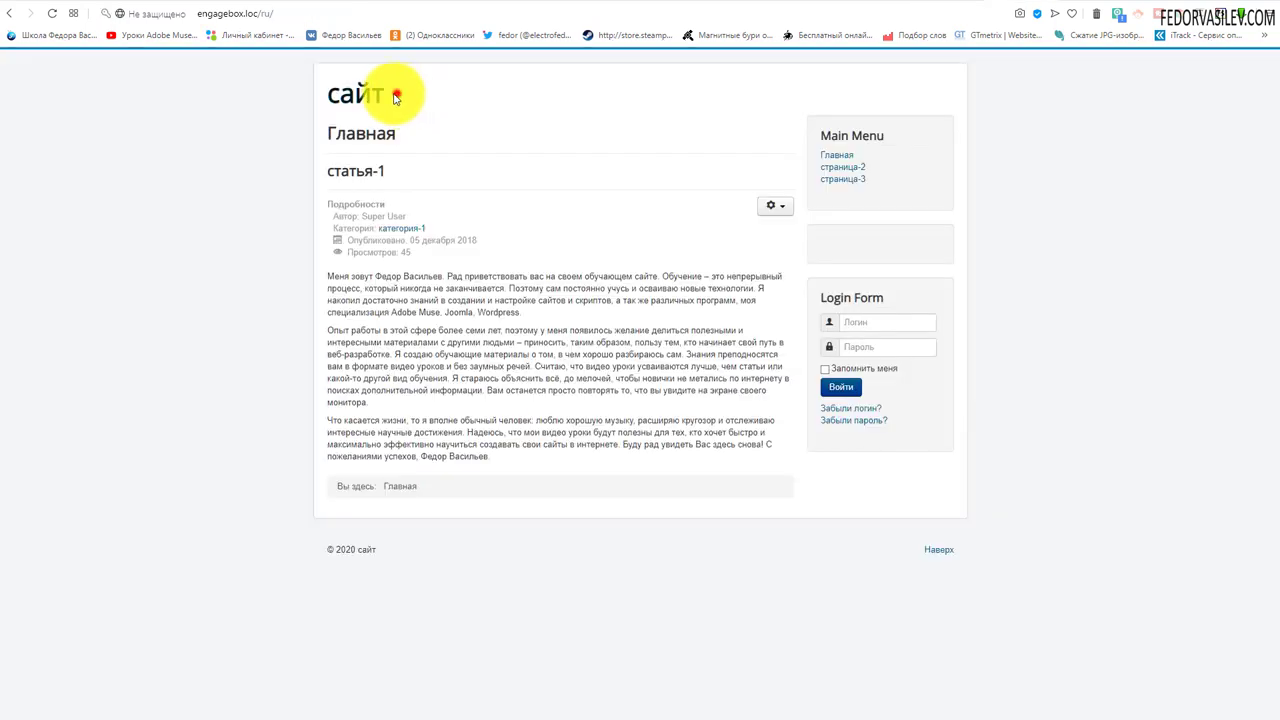
pyautogui.moveTo(400, 94); pyautogui.dragTo(320, 71)
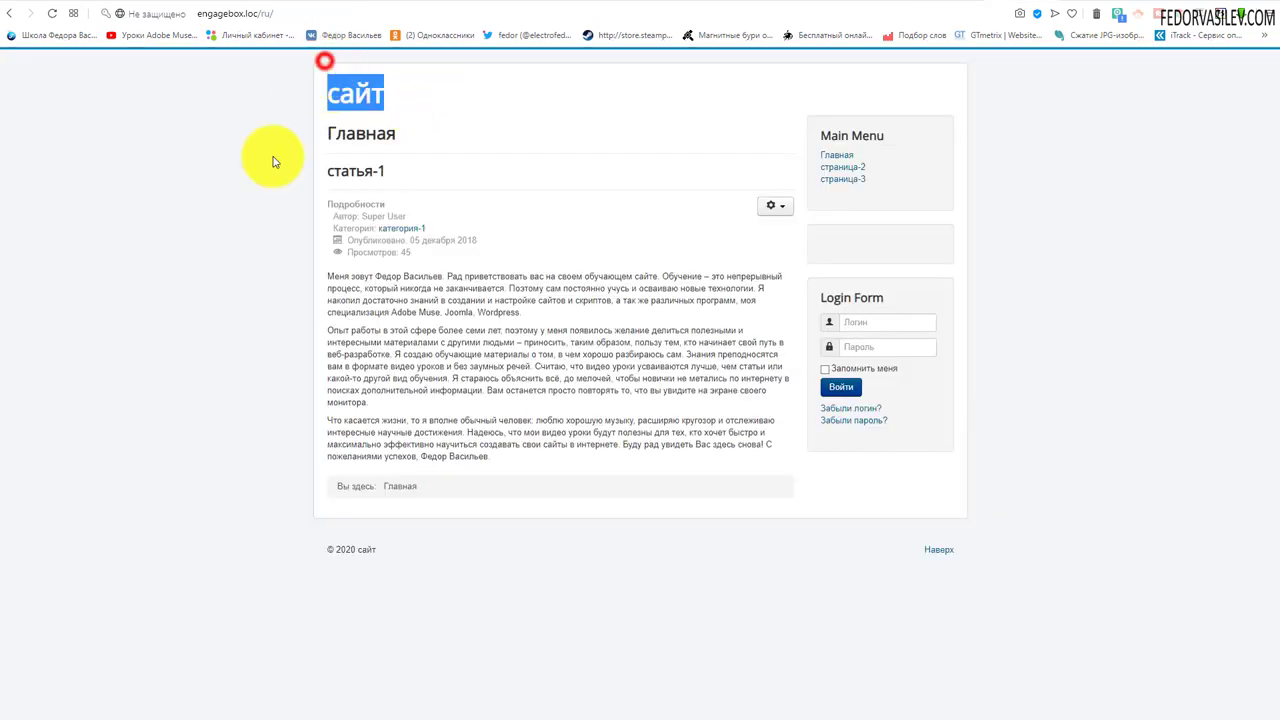
pyautogui.click(514, 94)
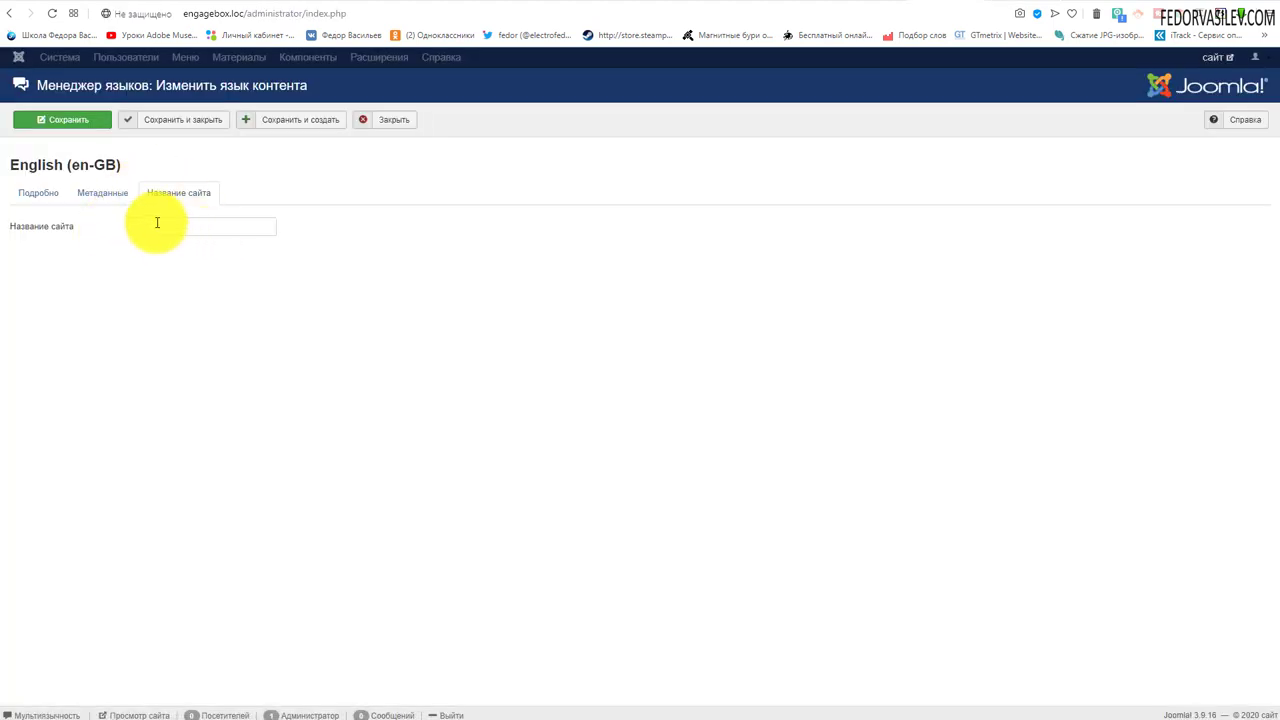
# Set the English content language's site name to "website" and save it.
pyautogui.rightClick(157, 220)
pyautogui.click(169, 316)
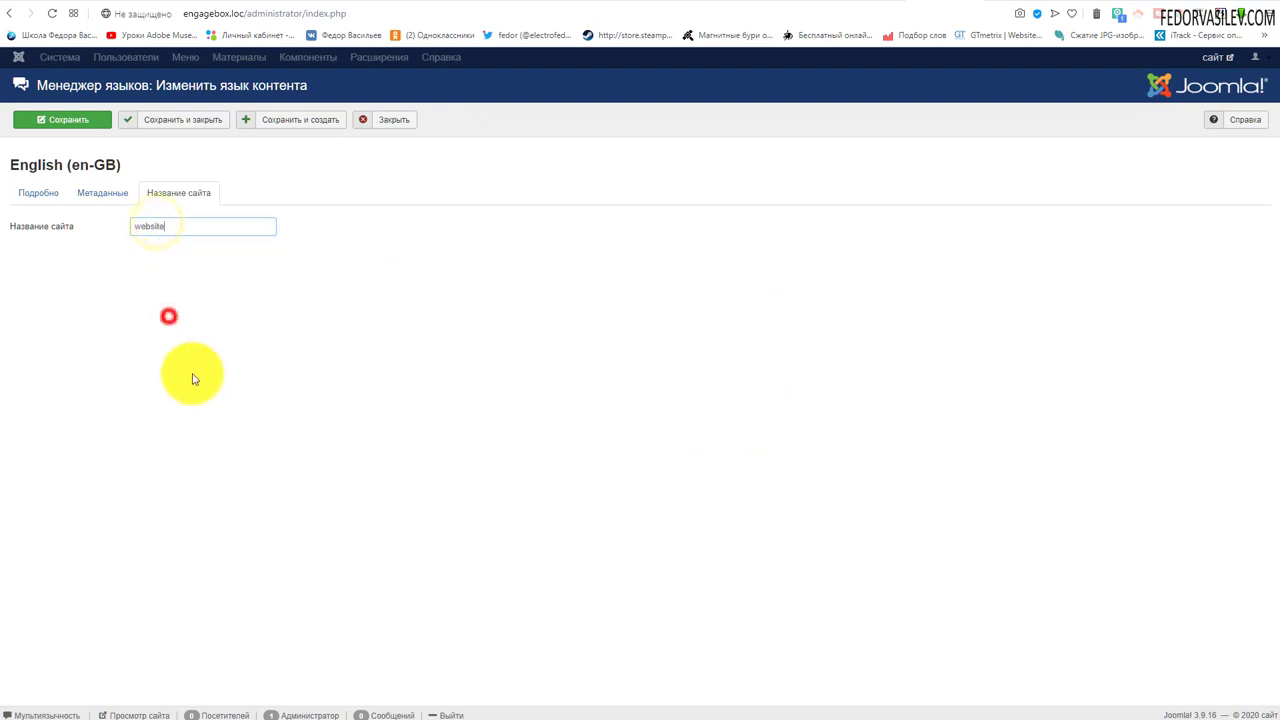
pyautogui.click(191, 120)
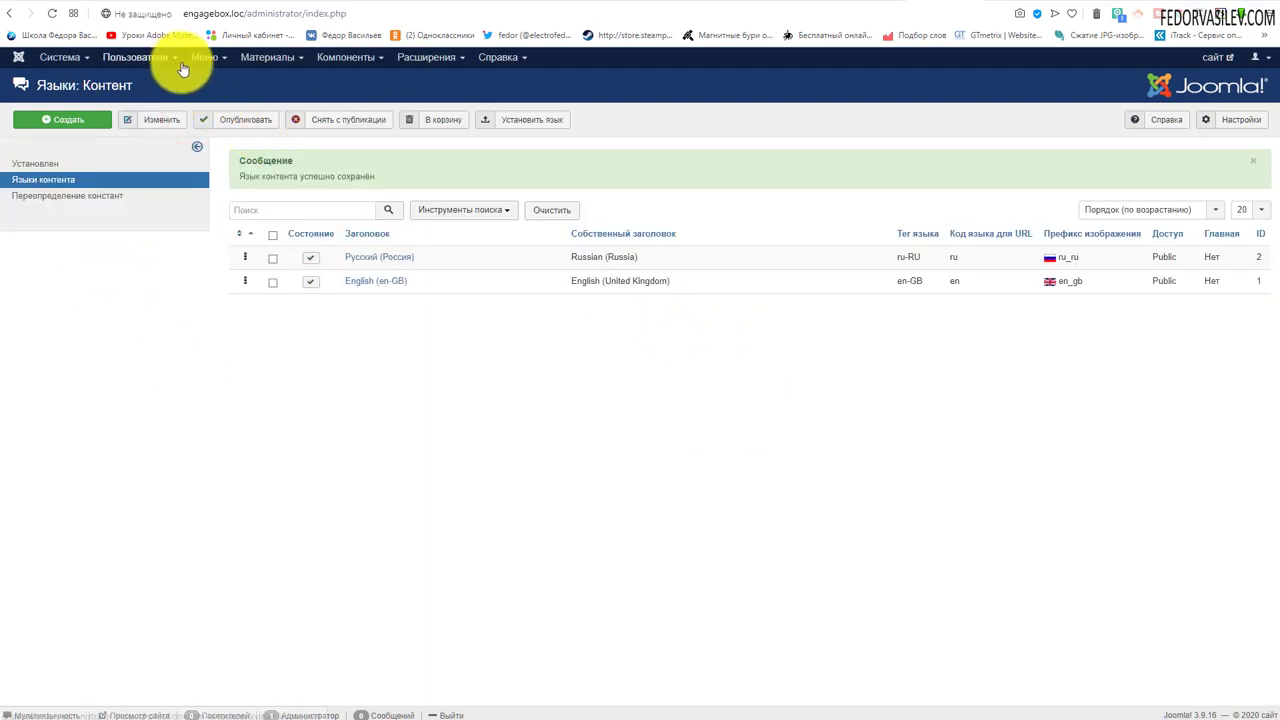
# Open the global configuration and try editing the default site name.
pyautogui.click(41, 56)
pyautogui.click(66, 106)
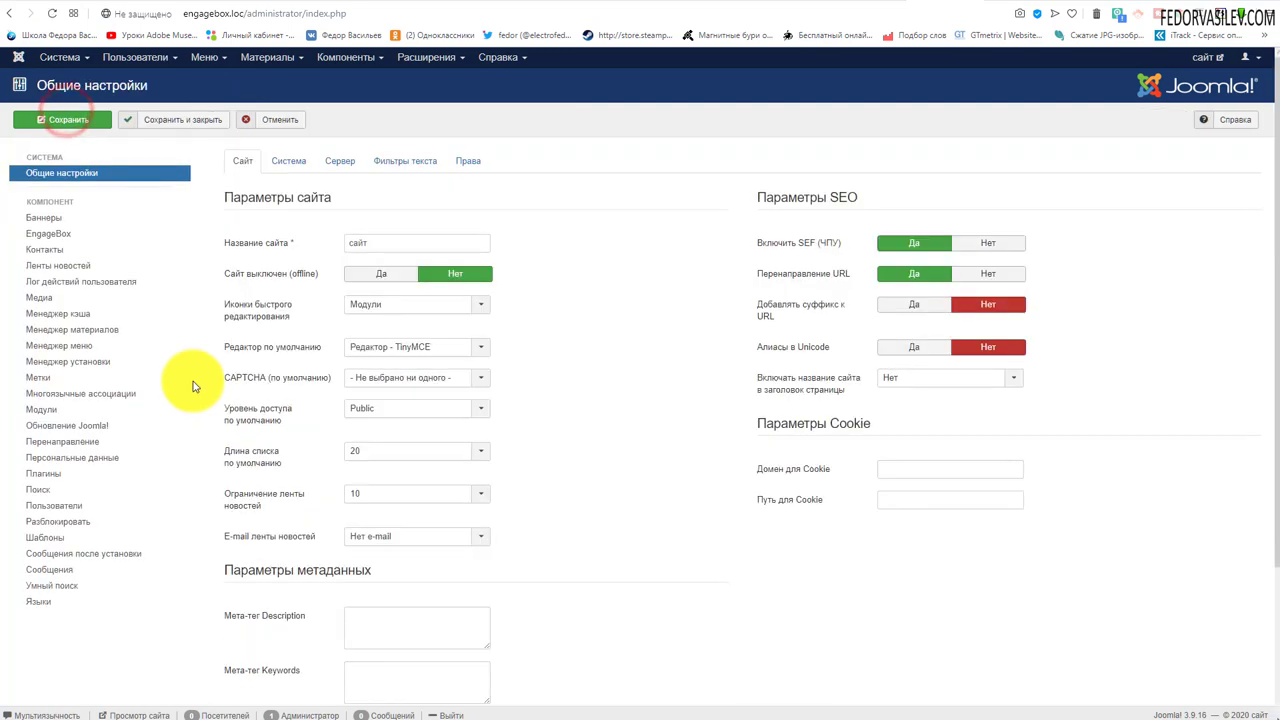
pyautogui.doubleClick(391, 245)
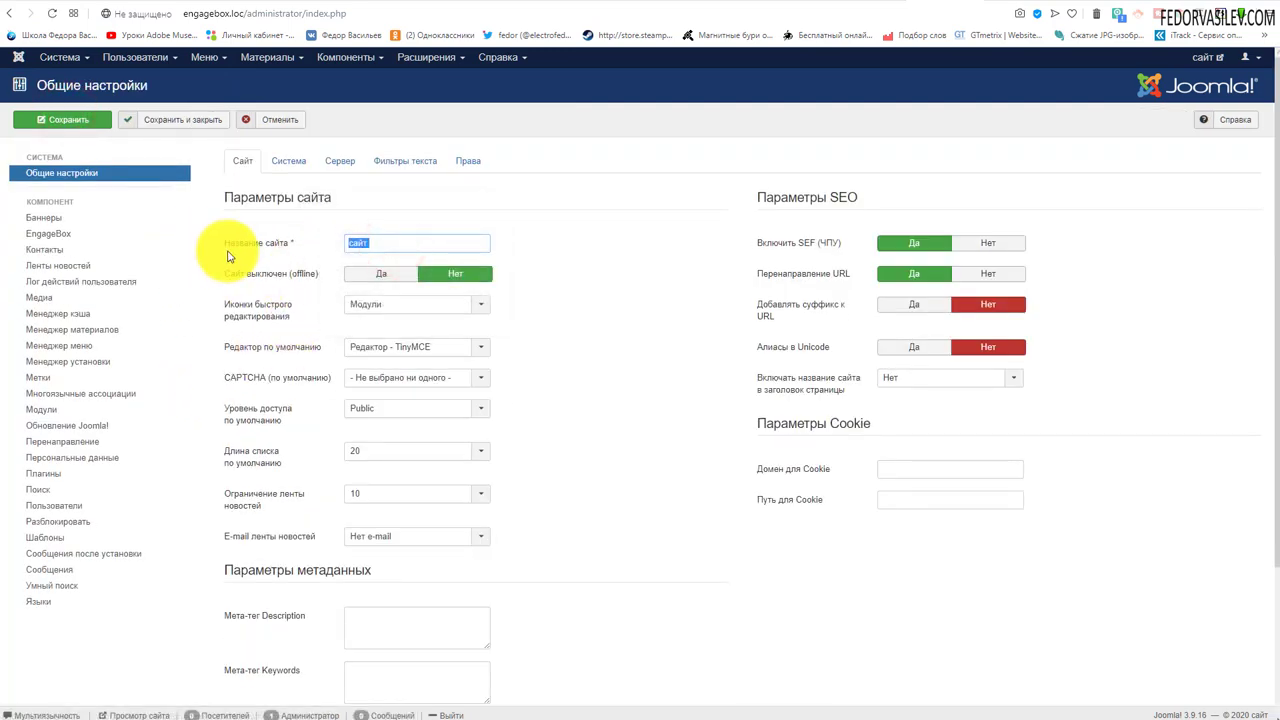
pyautogui.click(394, 242)
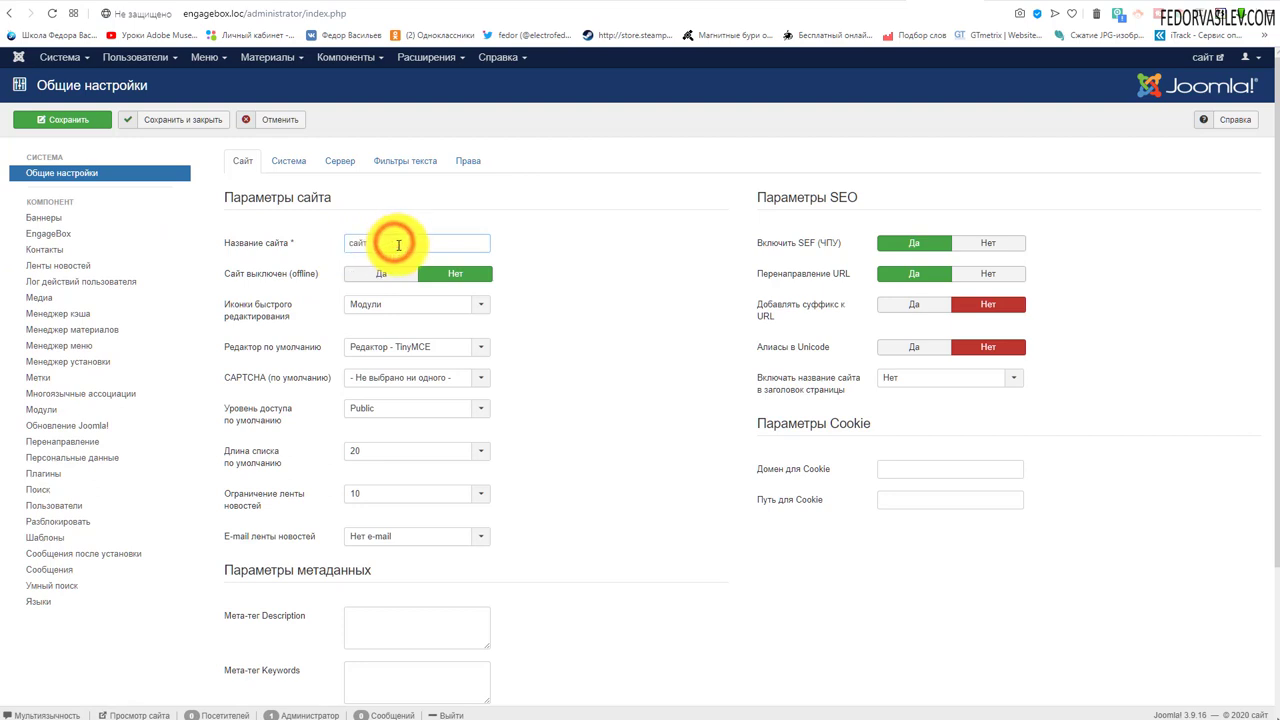
pyautogui.press('BackSpace')
pyautogui.press('BackSpace')
pyautogui.press('BackSpace')
pyautogui.press('BackSpace')
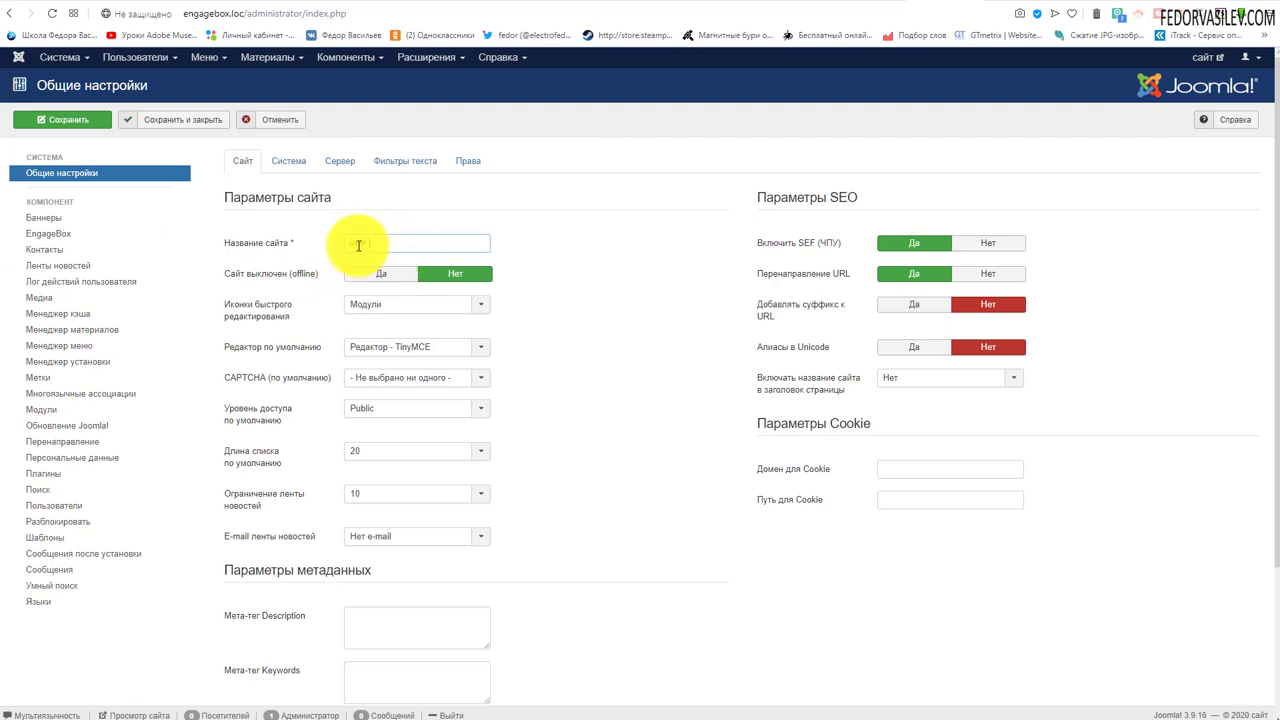
pyautogui.doubleClick(372, 245)
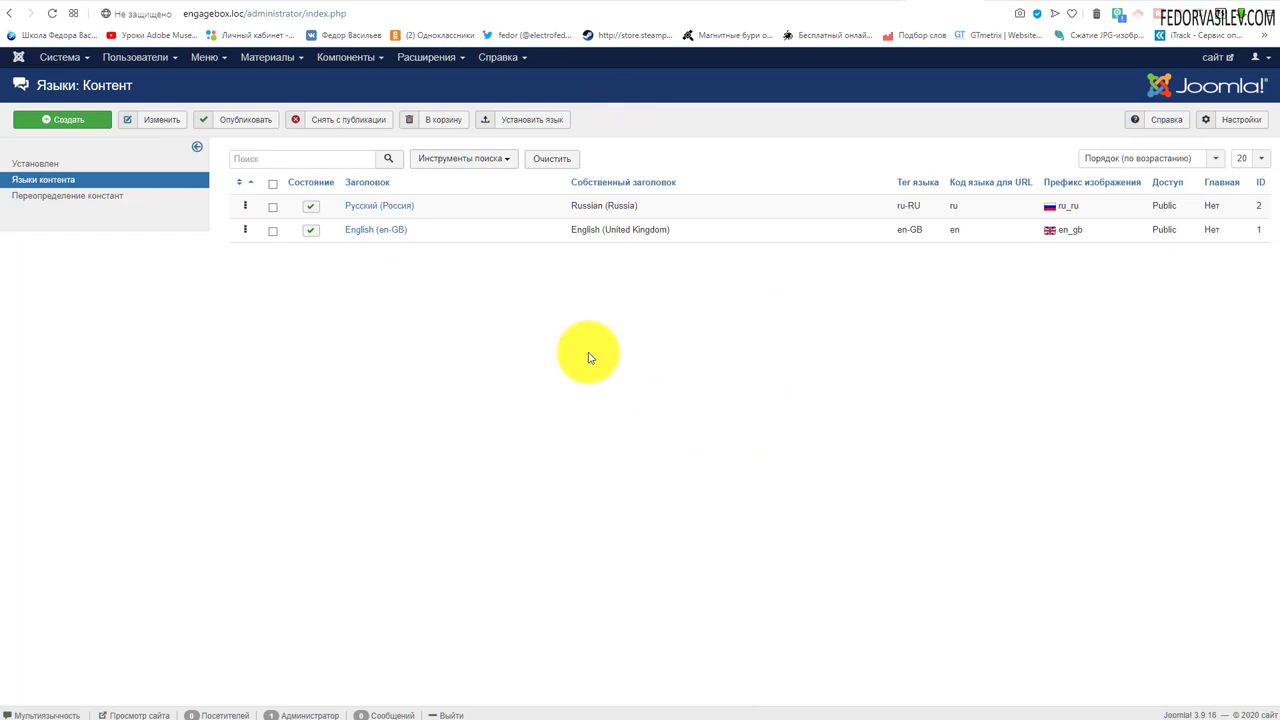
# Create a new site menu titled "Main Menu EN", with "Main Menu EN" as its menu type, and save it.
pyautogui.click(210, 57)
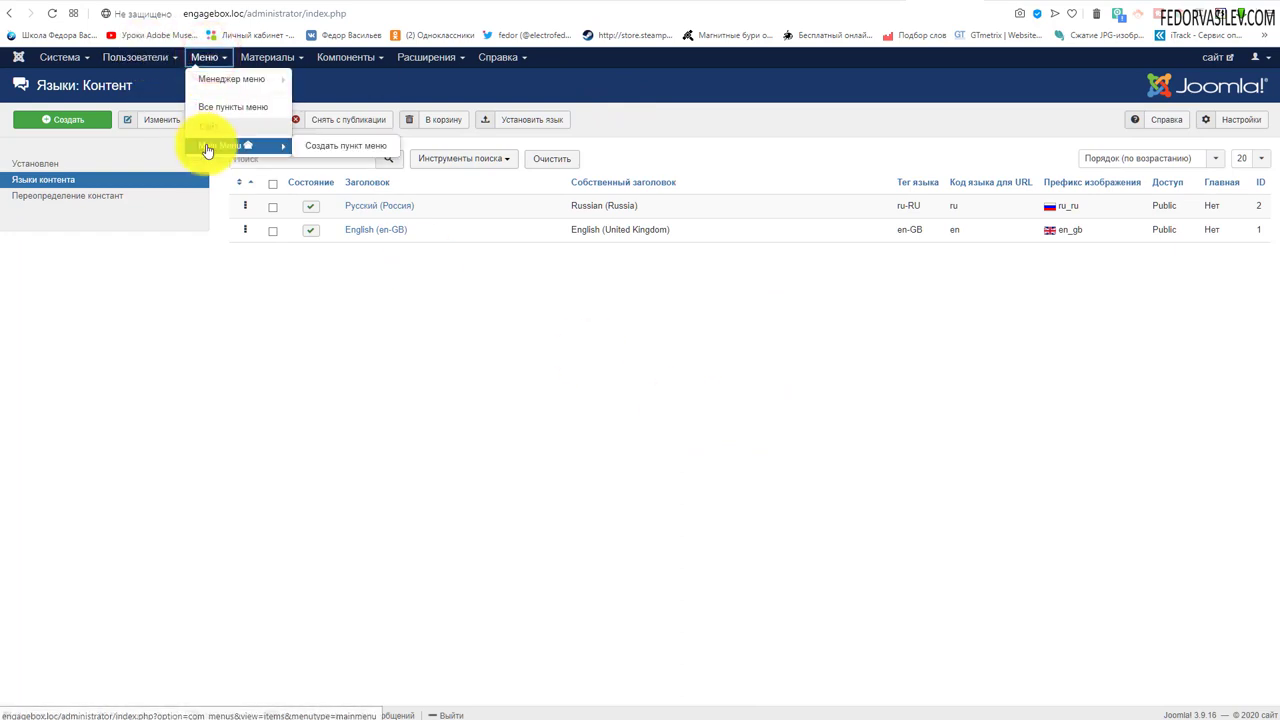
pyautogui.click(208, 149)
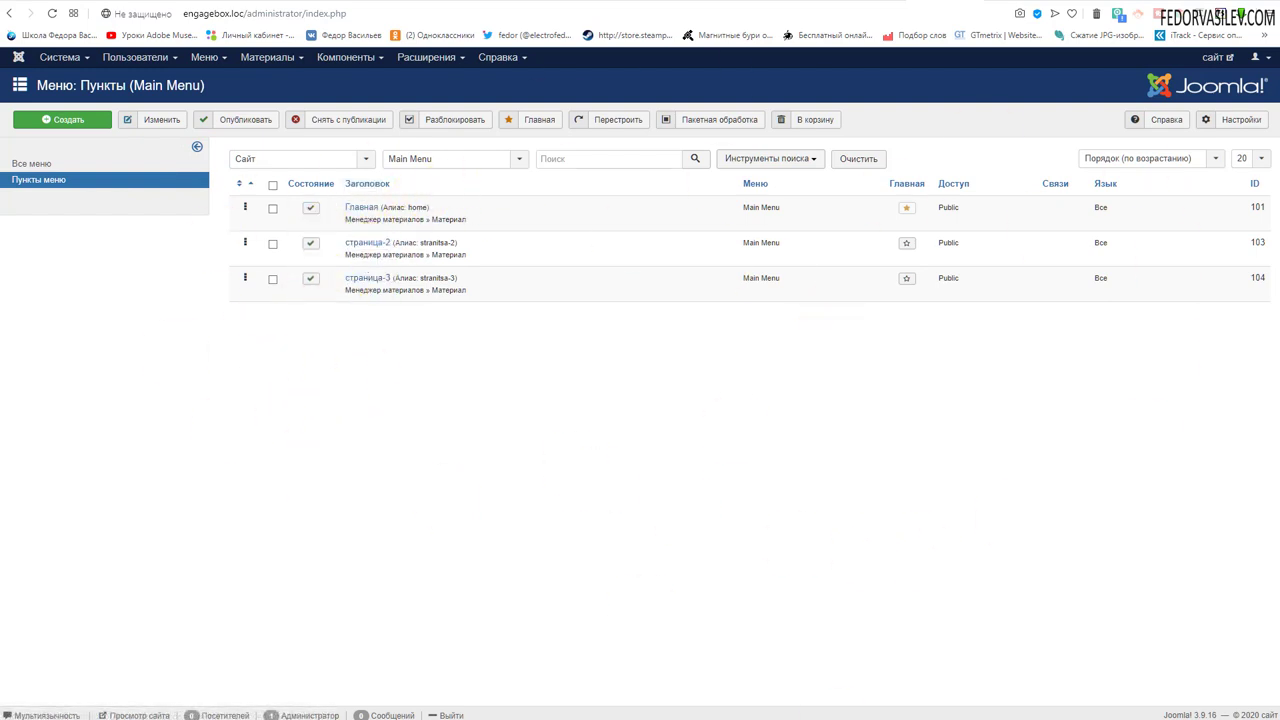
pyautogui.click(35, 163)
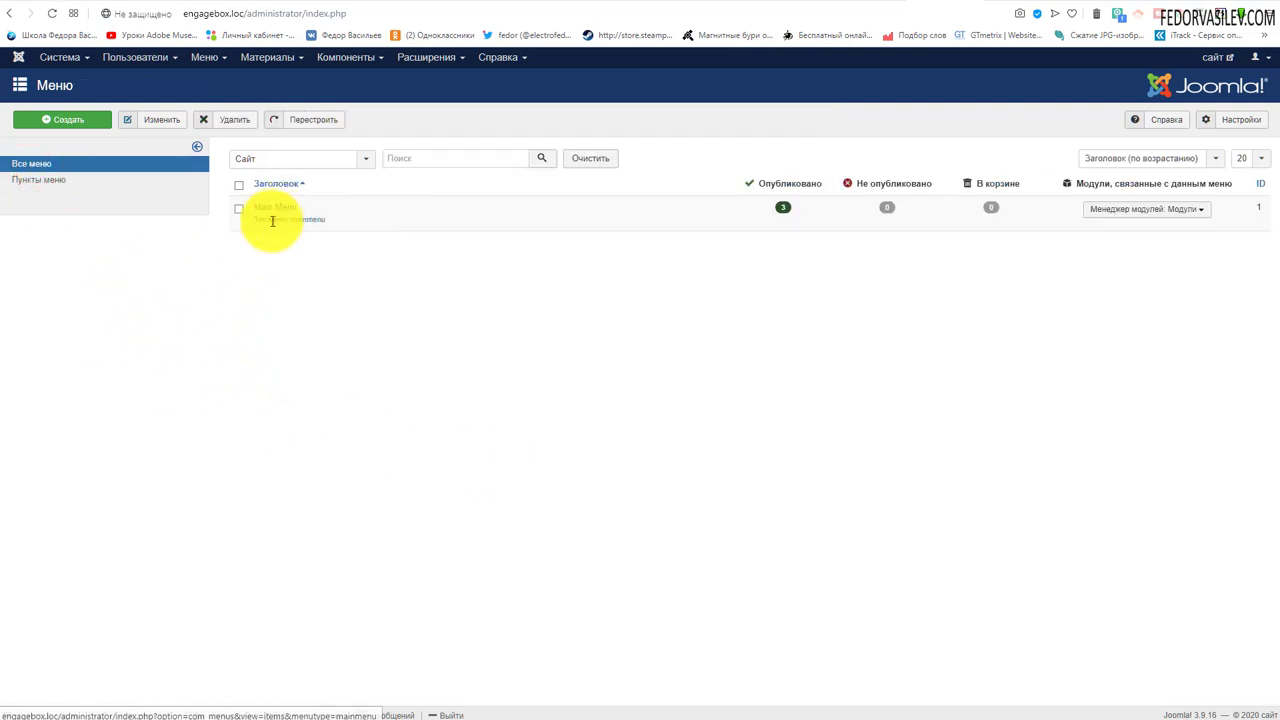
pyautogui.click(48, 122)
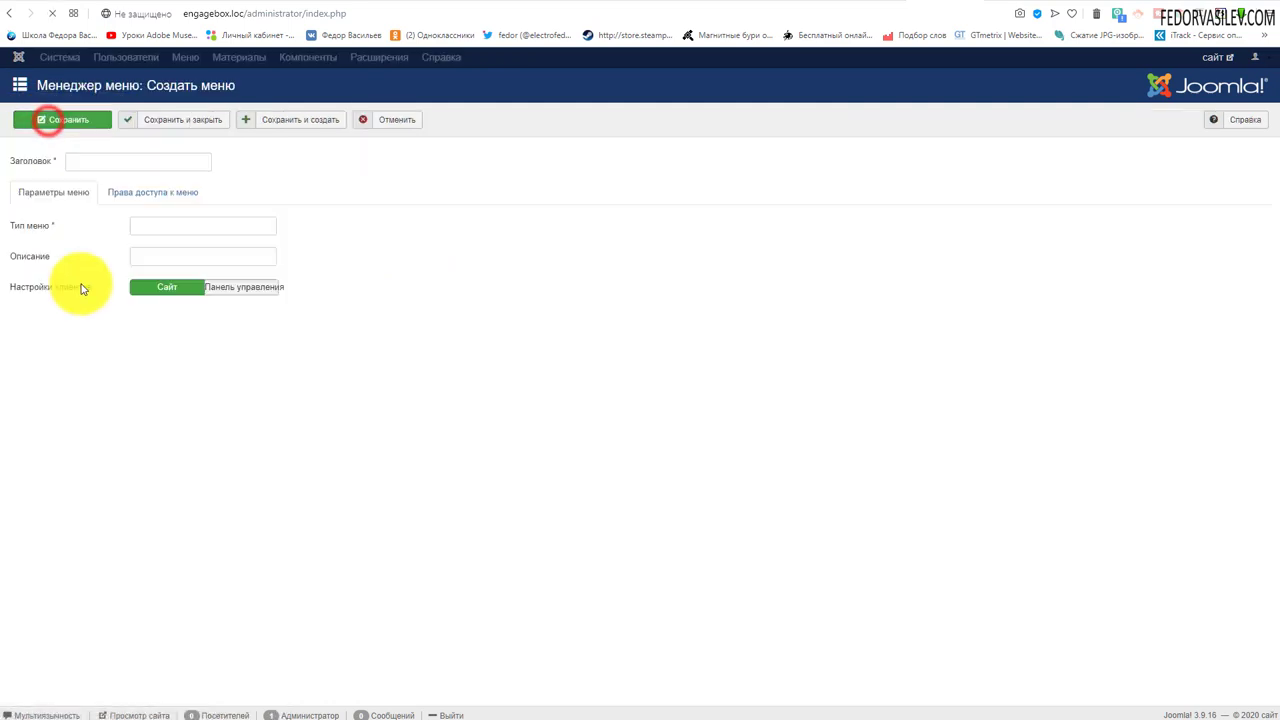
pyautogui.click(87, 162)
pyautogui.write('Main Menu')
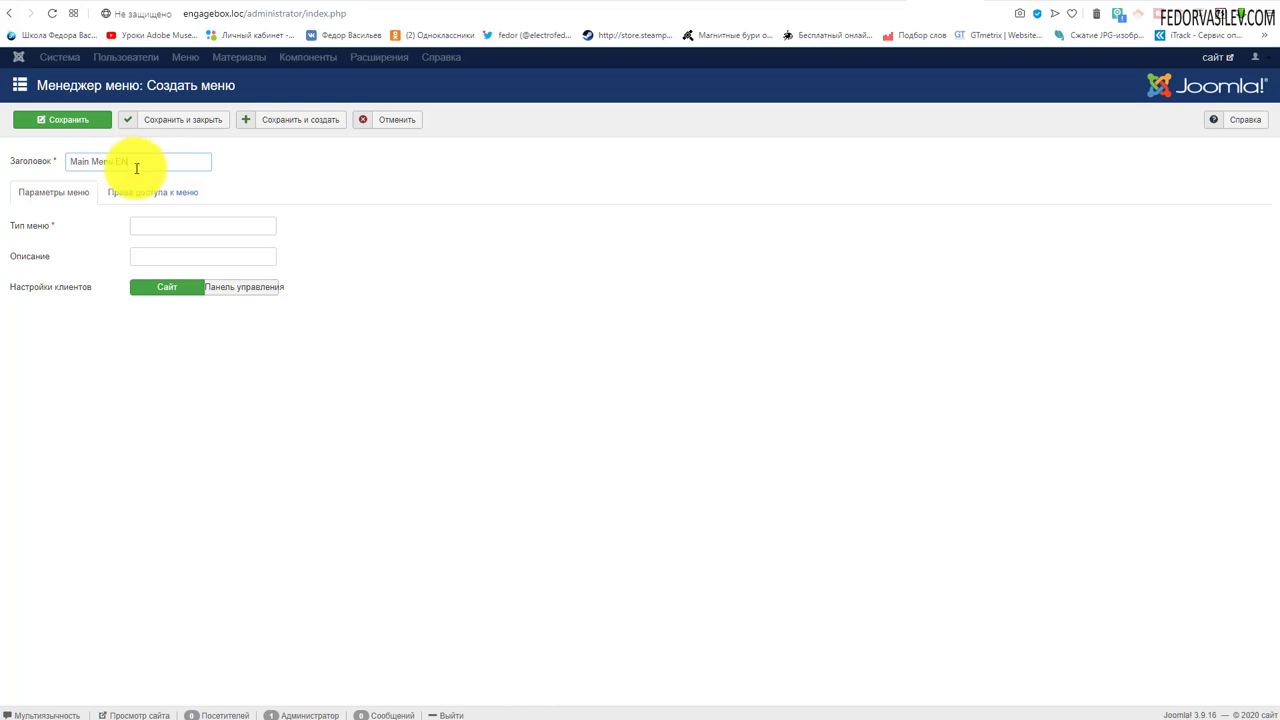
pyautogui.moveTo(128, 162); pyautogui.dragTo(57, 170)
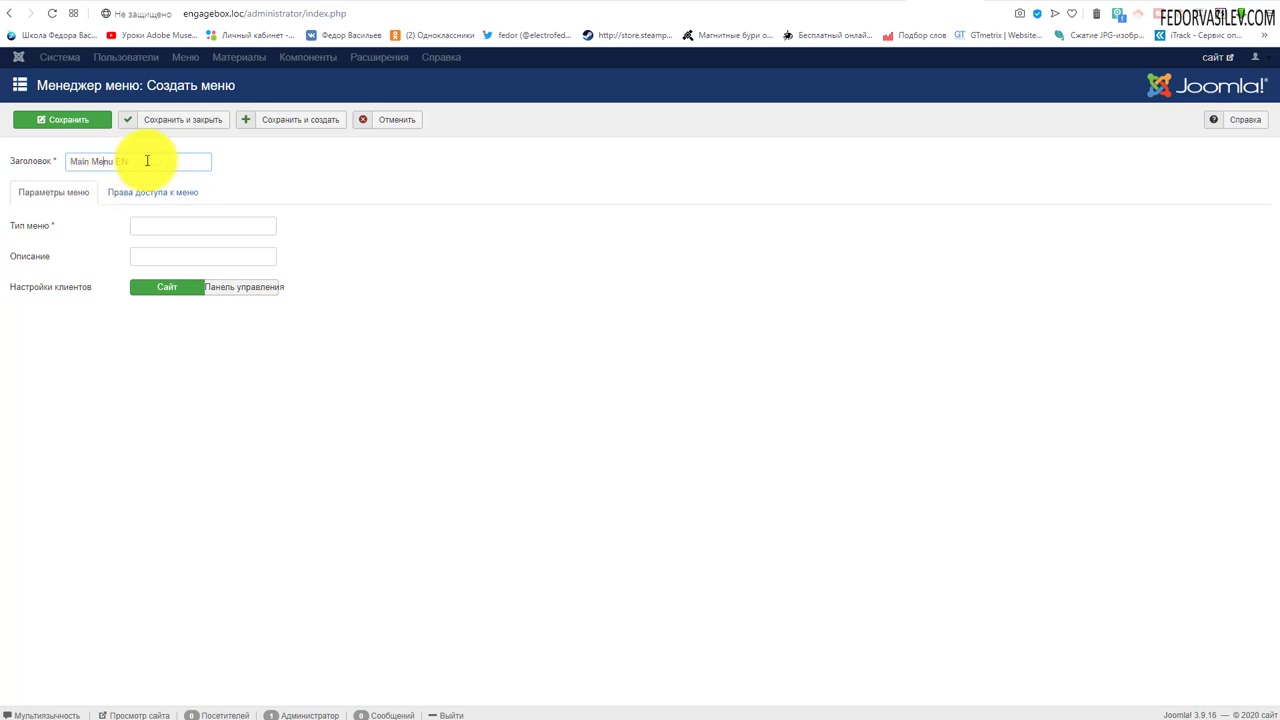
pyautogui.moveTo(147, 160); pyautogui.dragTo(170, 226)
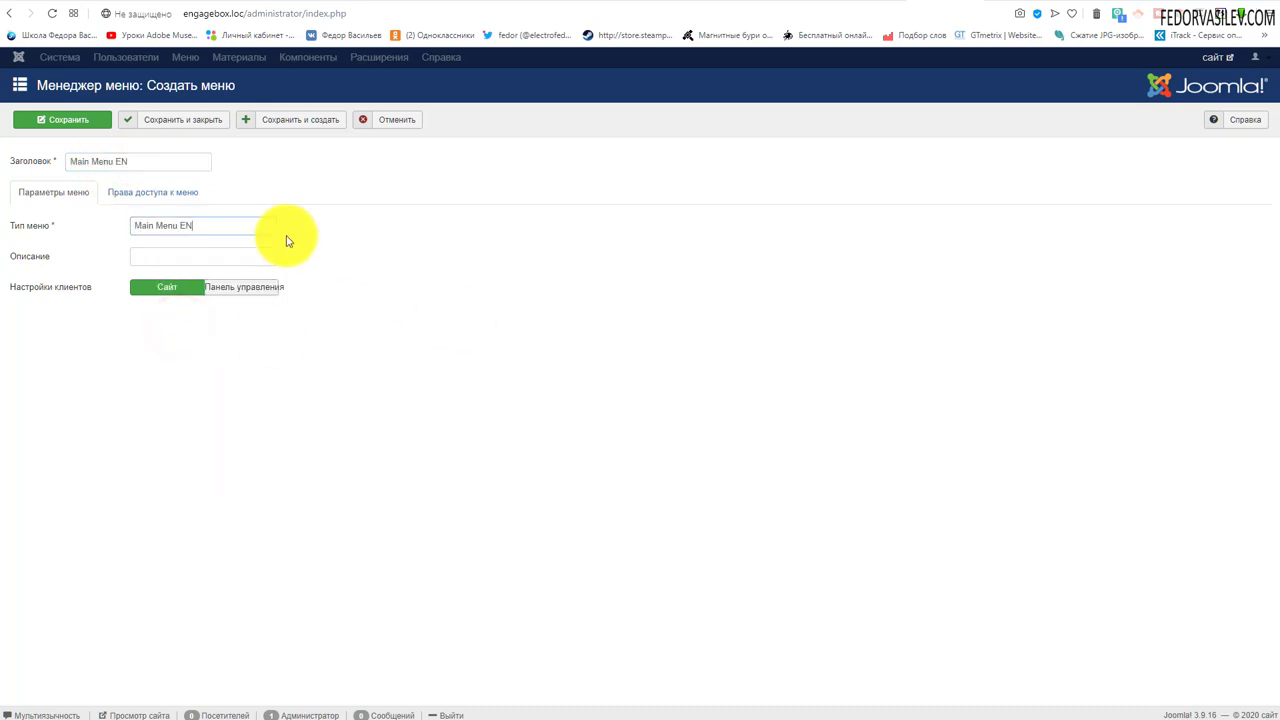
pyautogui.click(188, 120)
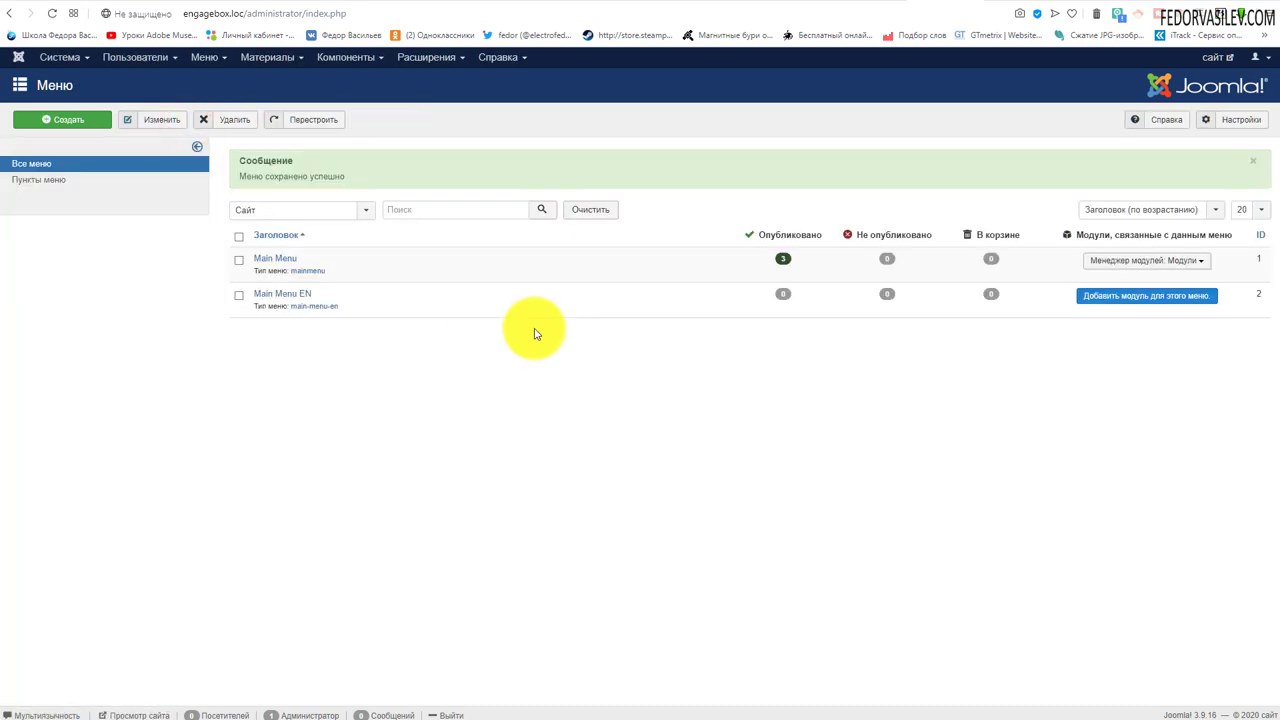
# Batch-copy the страница-2 and страница-3 items of Main Menu into Main Menu EN with the language English (en-GB).
pyautogui.click(283, 257)
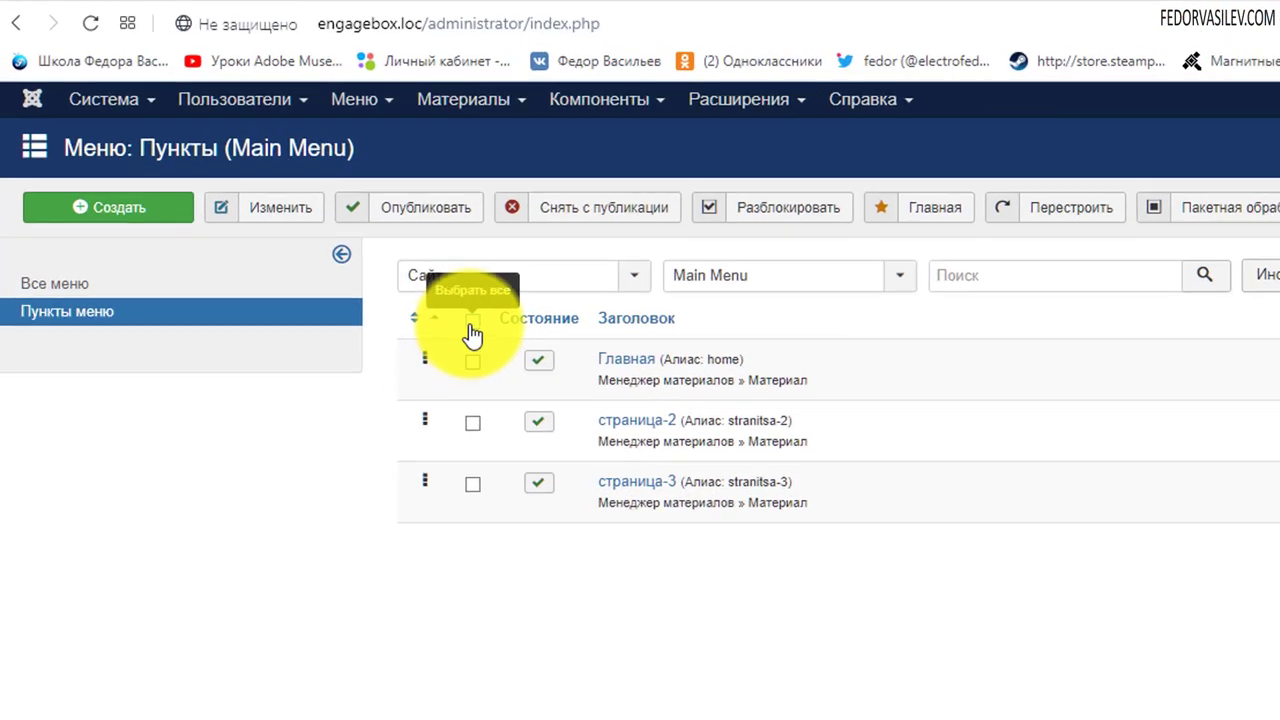
pyautogui.click(273, 185)
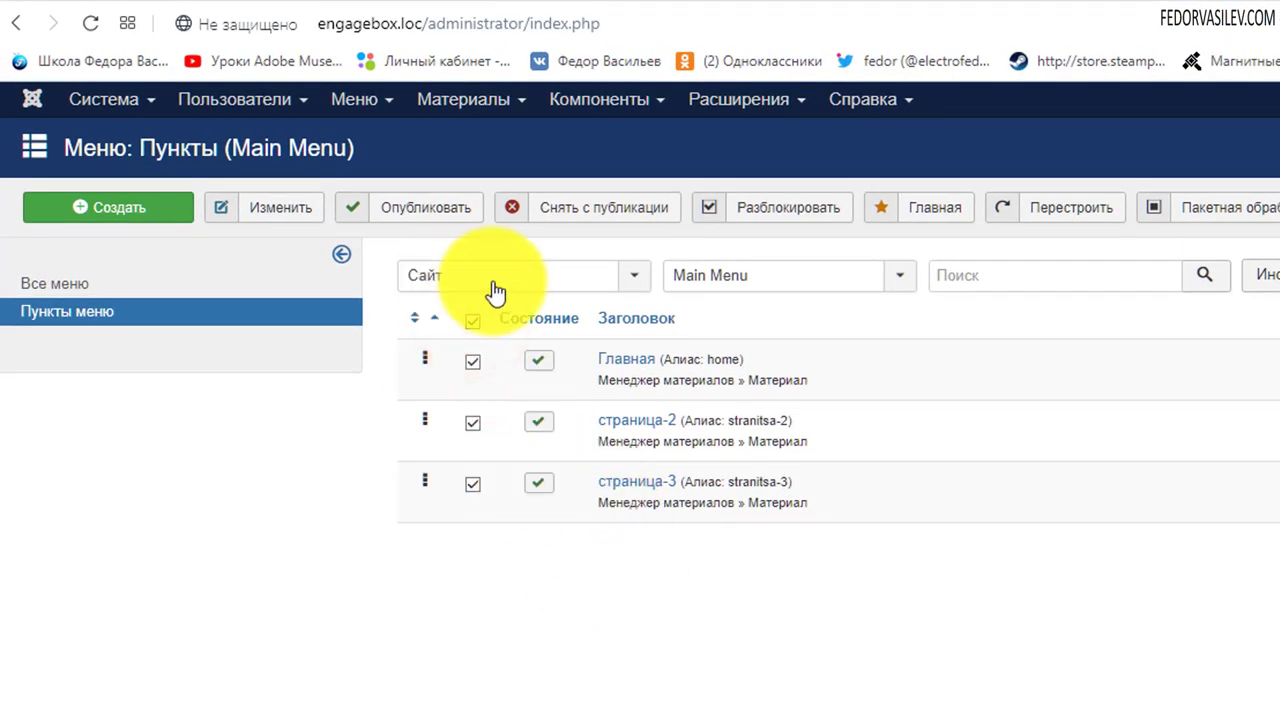
pyautogui.click(472, 362)
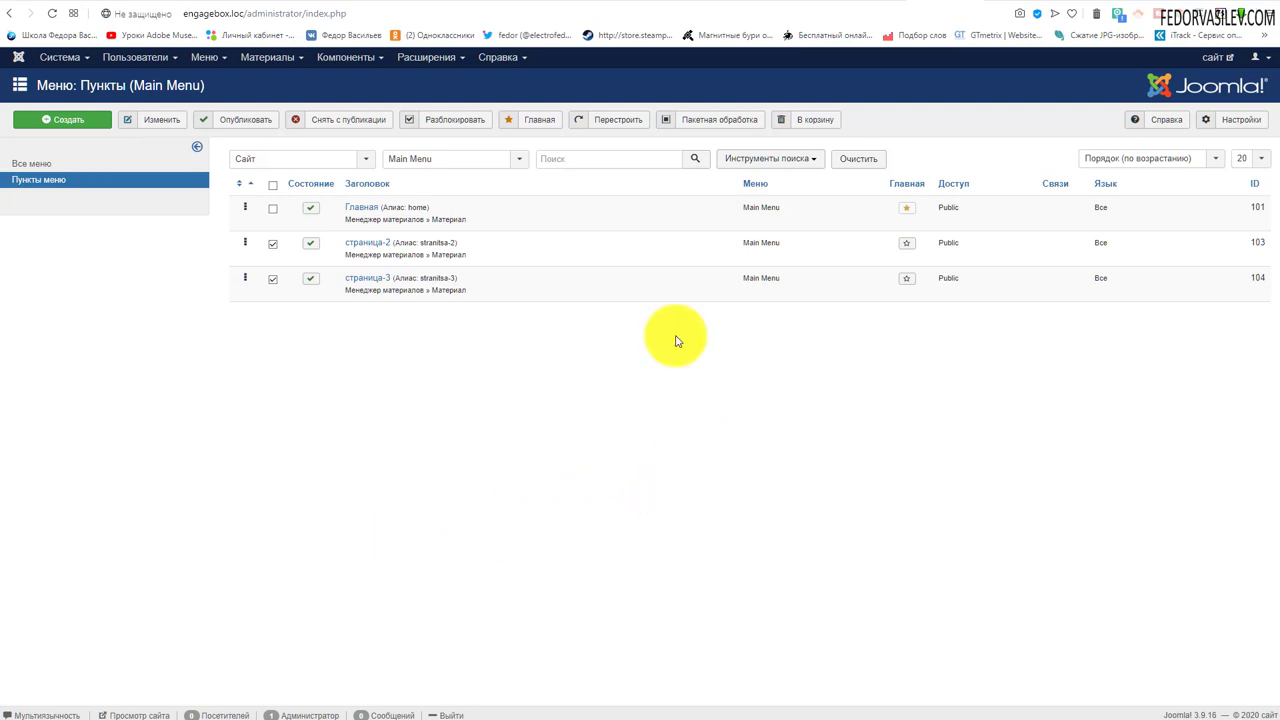
pyautogui.click(714, 120)
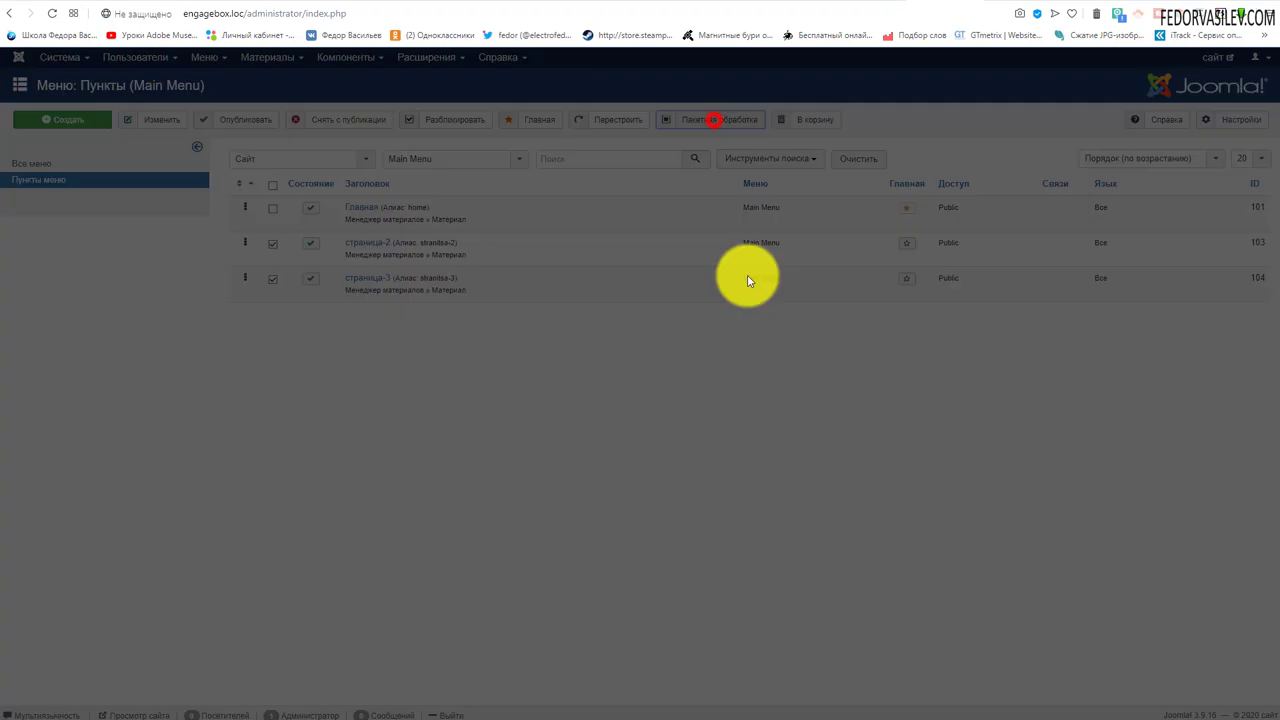
pyautogui.click(183, 190)
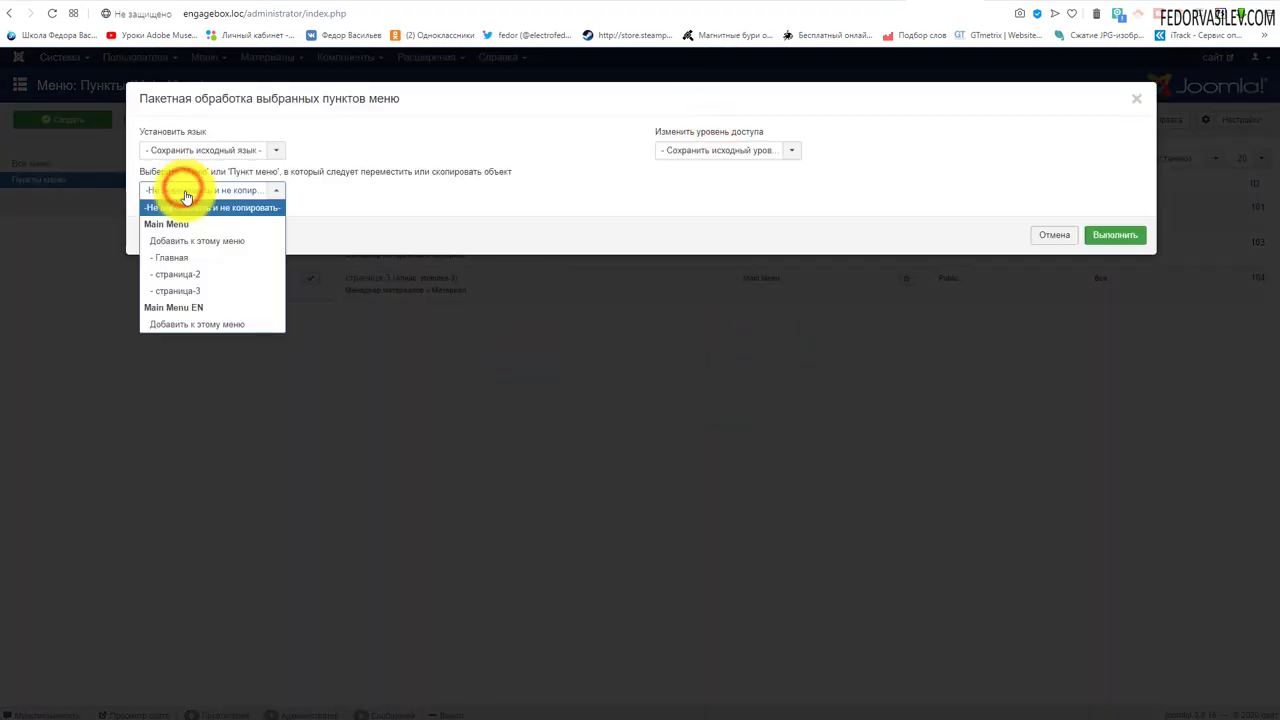
pyautogui.click(228, 330)
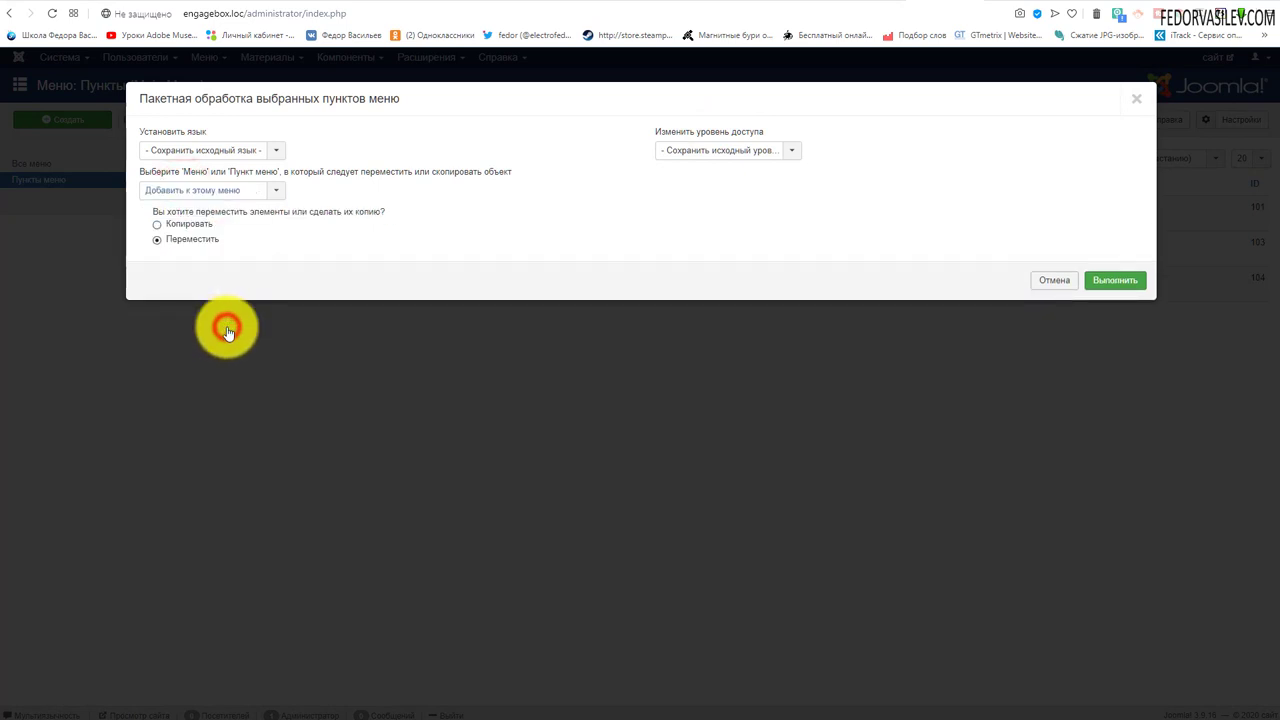
pyautogui.click(160, 228)
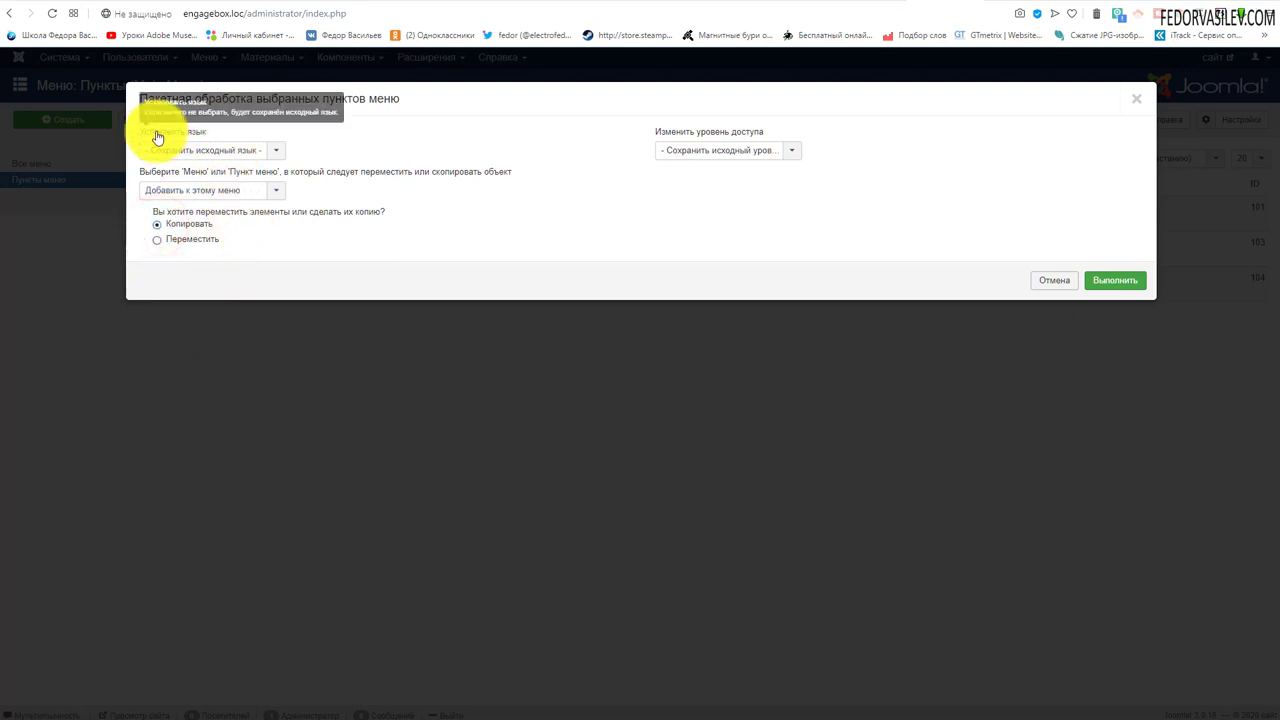
pyautogui.click(197, 152)
pyautogui.click(168, 201)
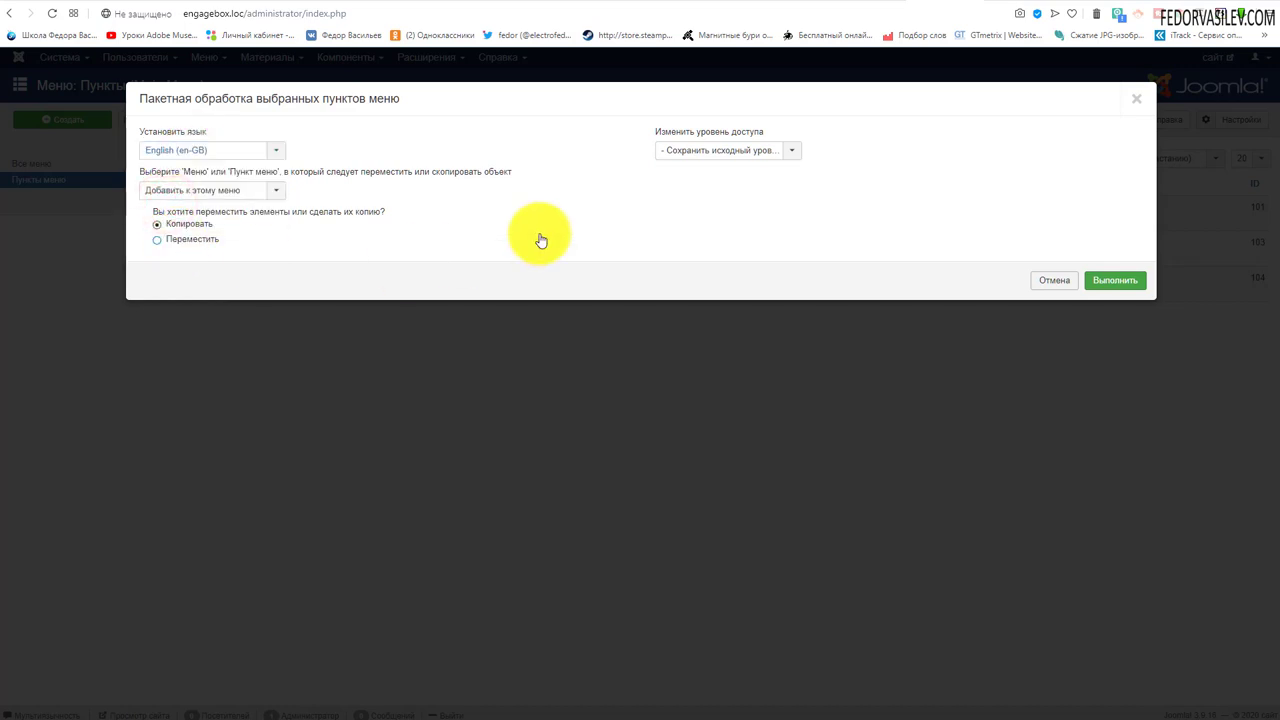
pyautogui.click(1093, 285)
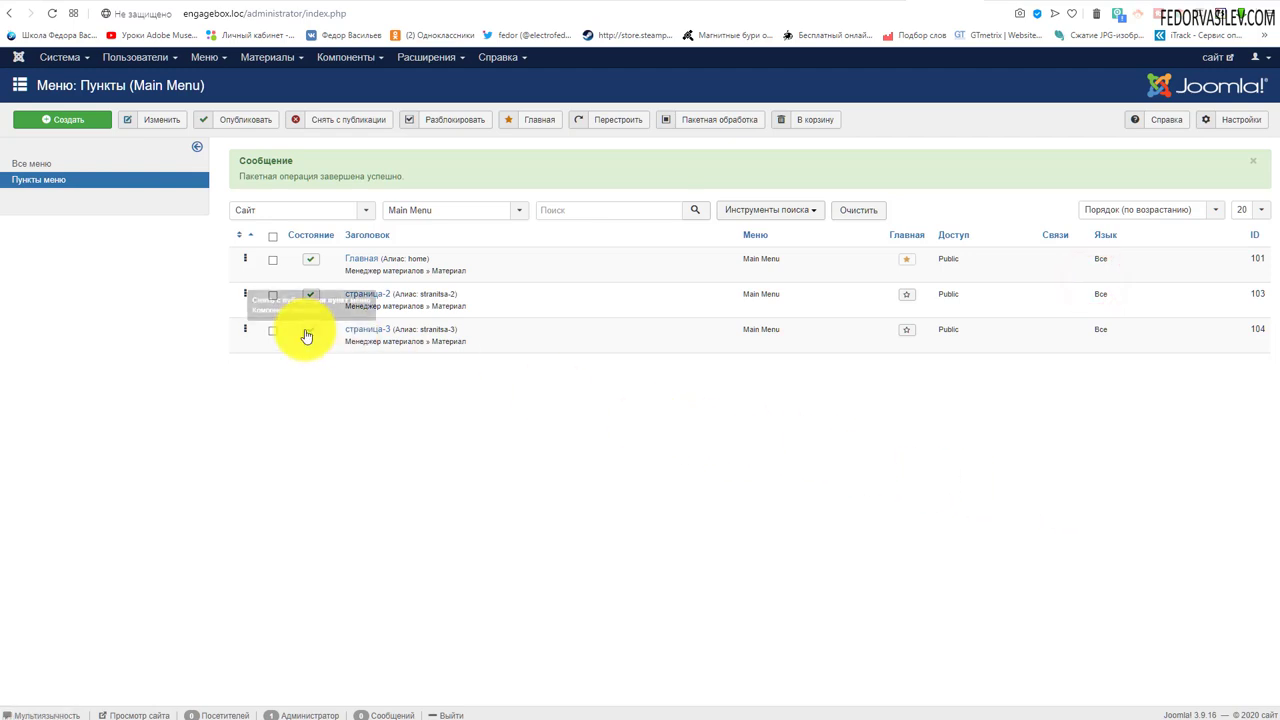
# Batch-copy the Главная item of Main Menu into Main Menu EN with the language English (en-GB).
pyautogui.click(272, 260)
pyautogui.click(700, 120)
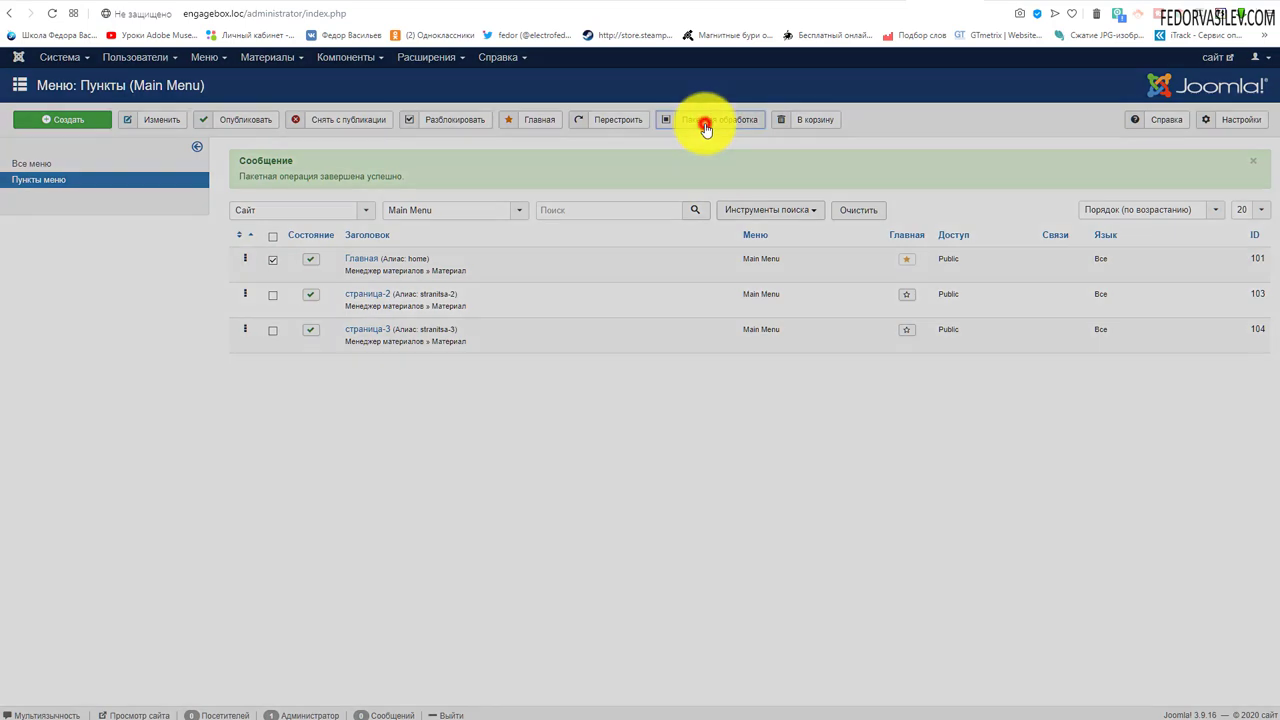
pyautogui.click(183, 189)
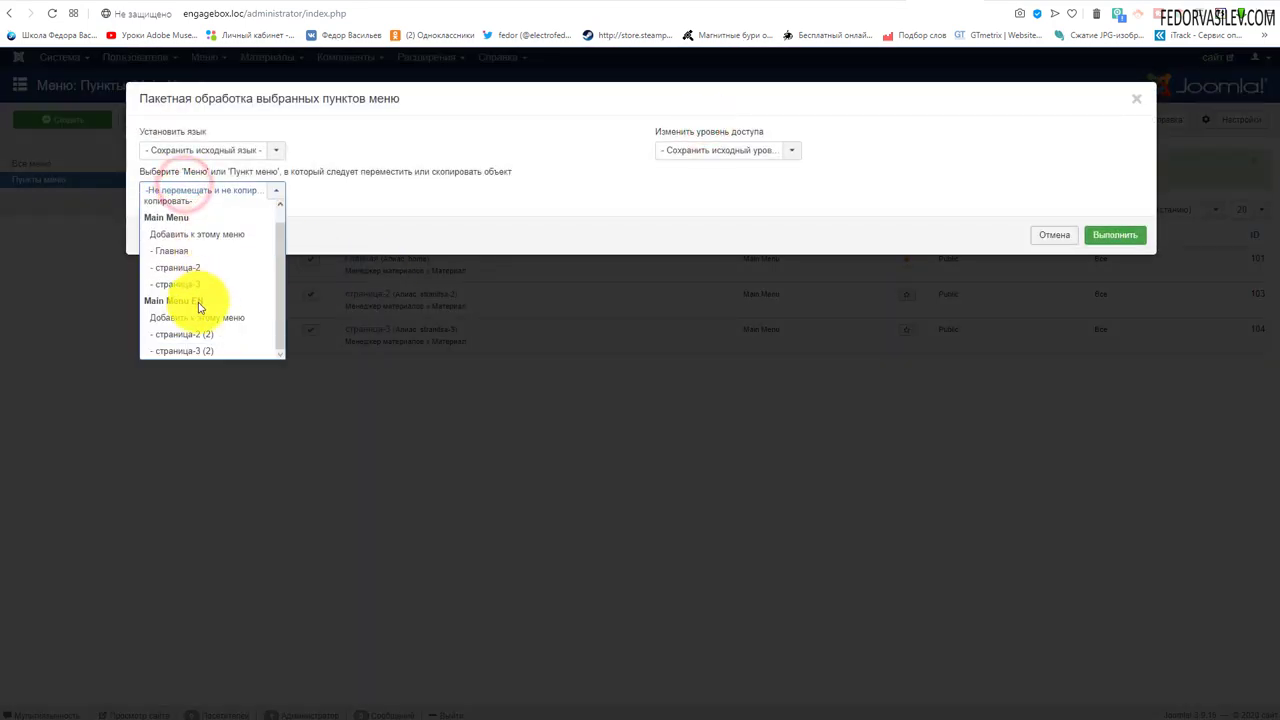
pyautogui.click(211, 321)
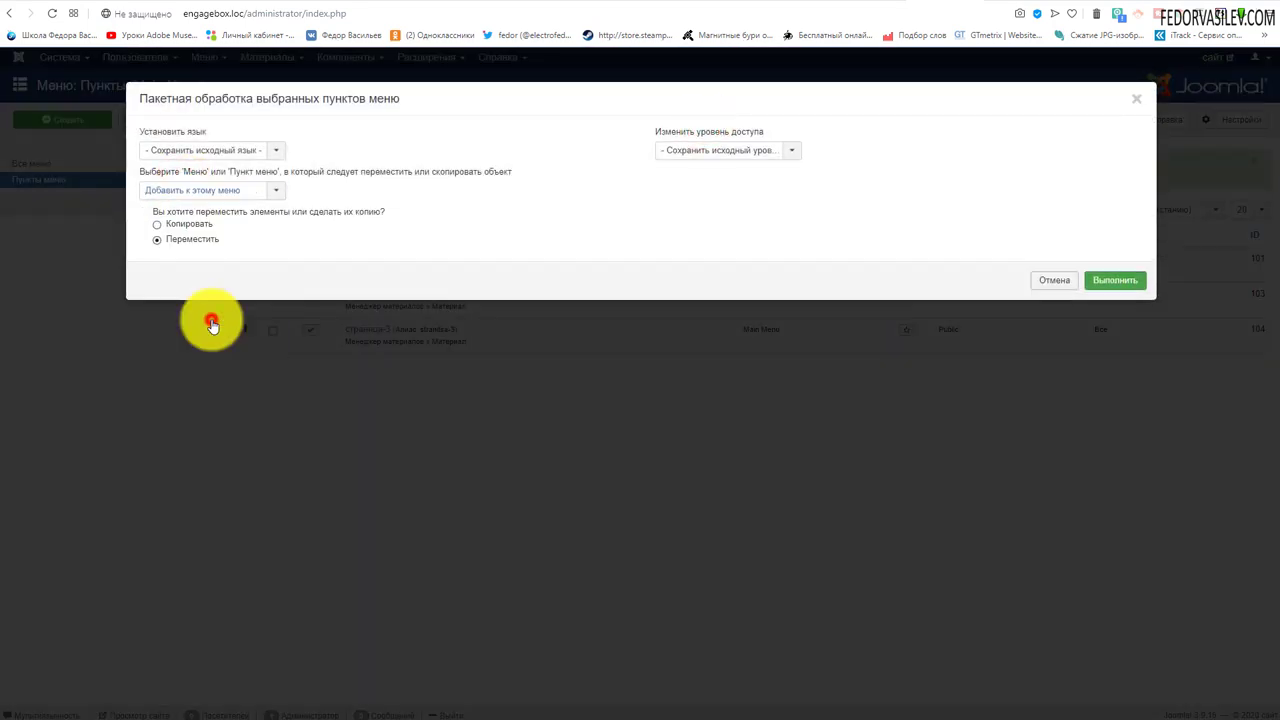
pyautogui.click(171, 228)
pyautogui.click(200, 150)
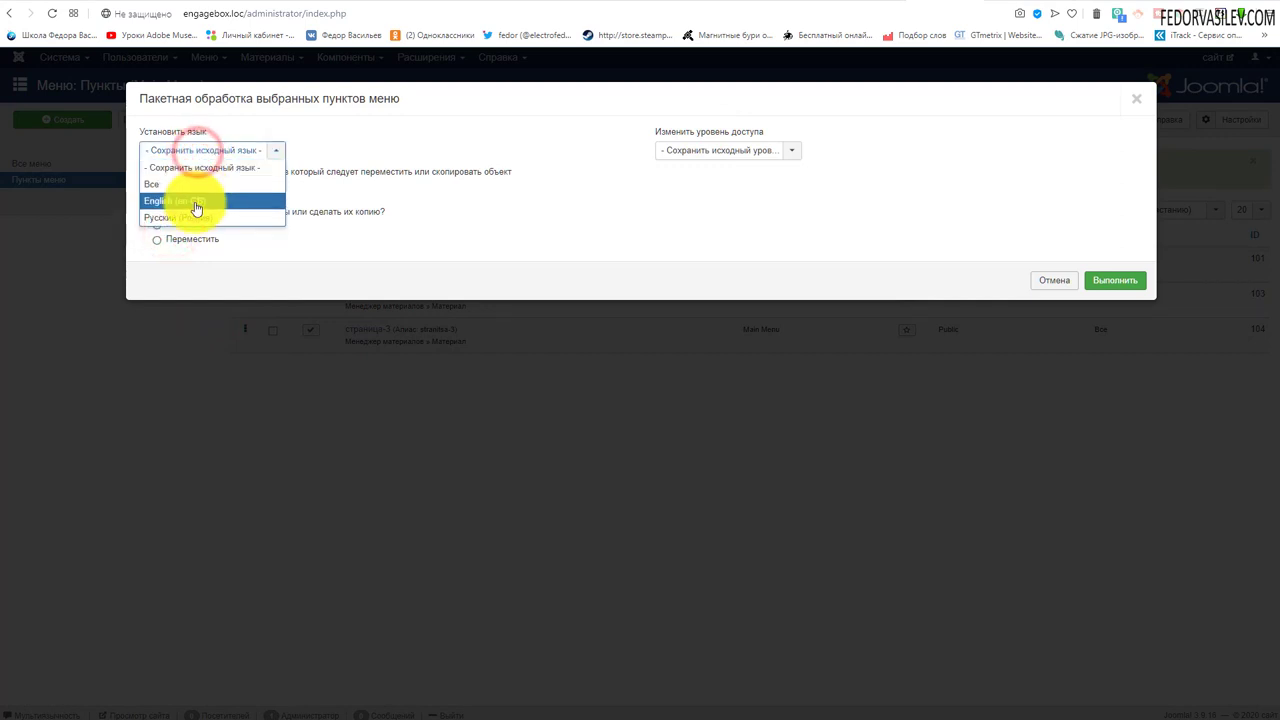
pyautogui.click(194, 202)
pyautogui.click(1103, 279)
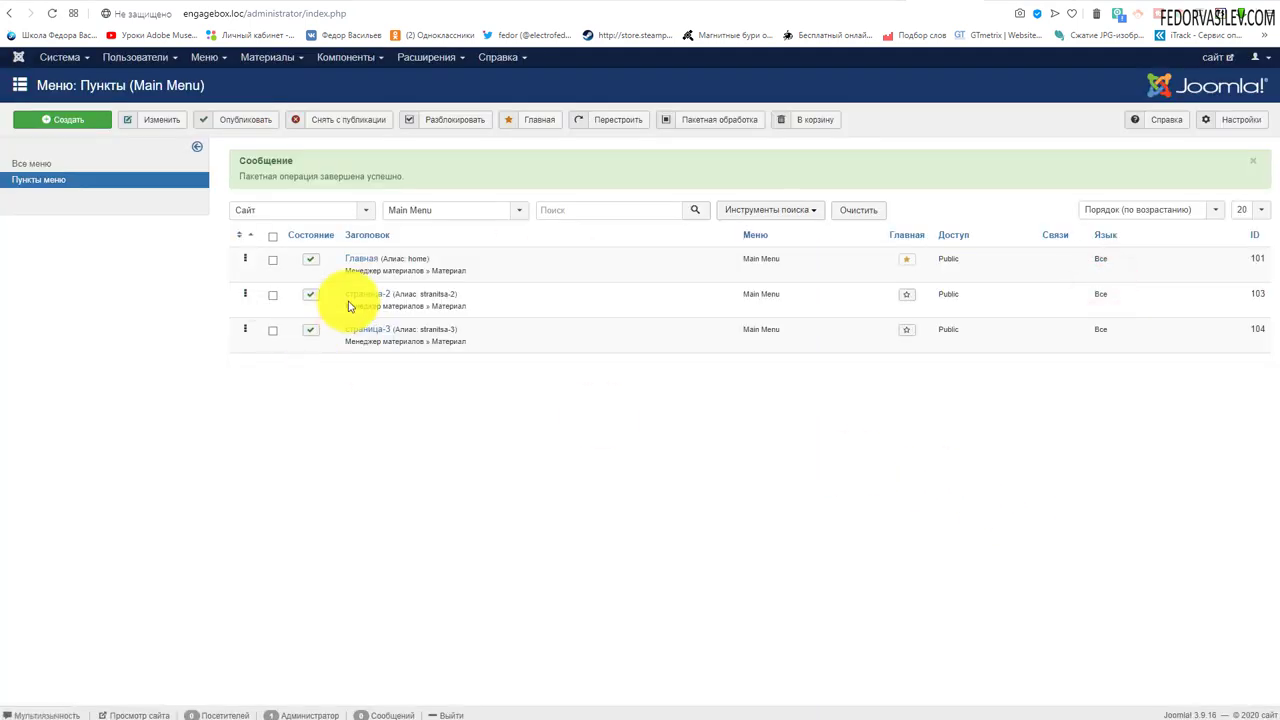
# Show the items of Main Menu EN and move Главная (2) to the first position.
pyautogui.click(455, 208)
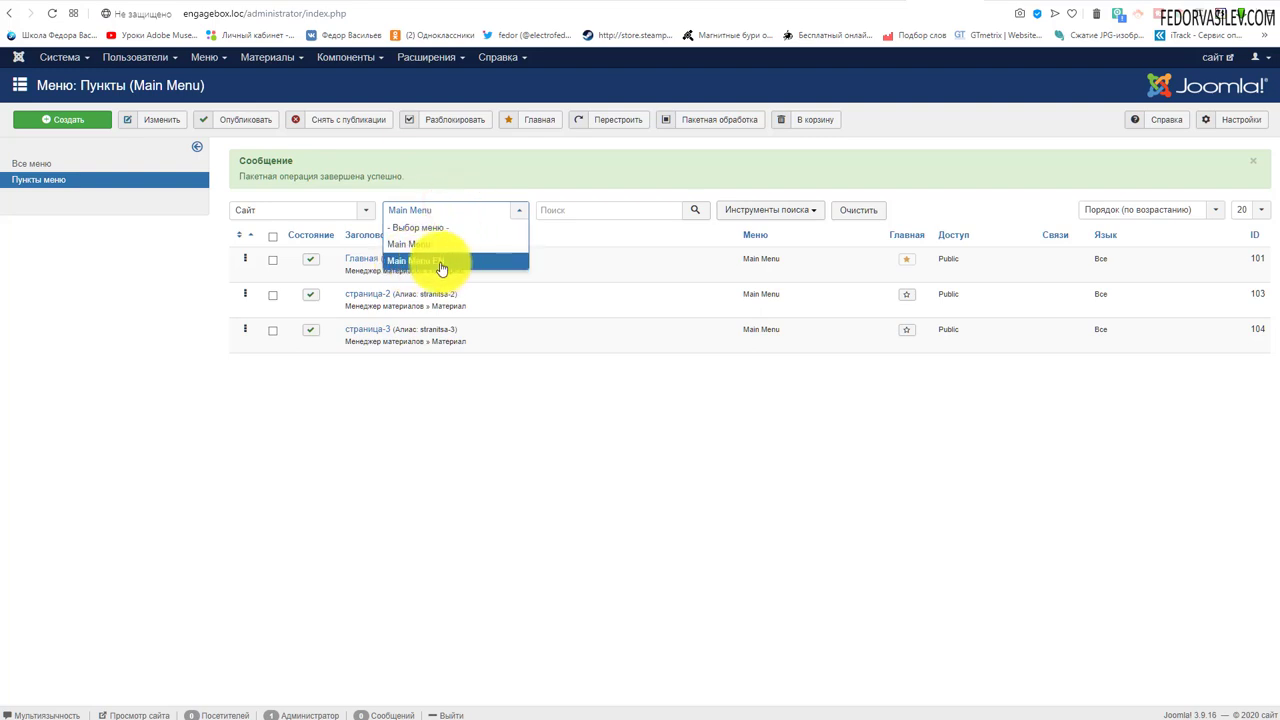
pyautogui.click(443, 266)
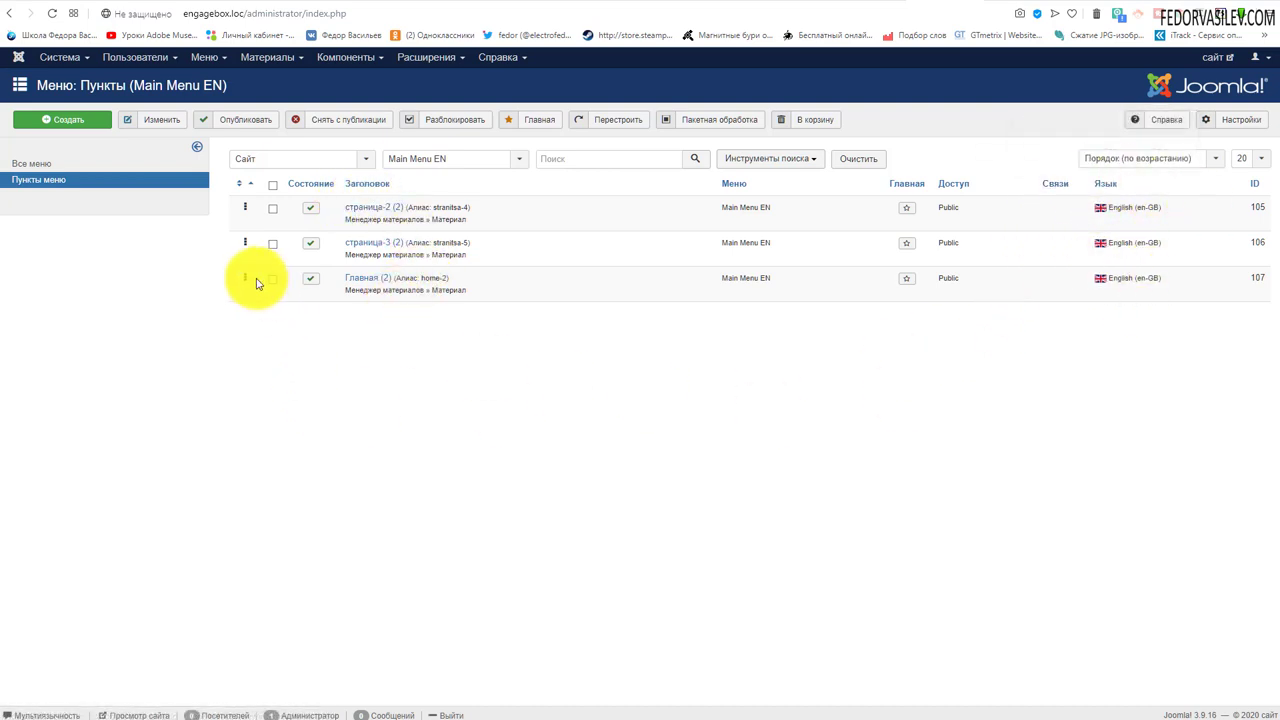
pyautogui.moveTo(245, 280); pyautogui.dragTo(253, 191)
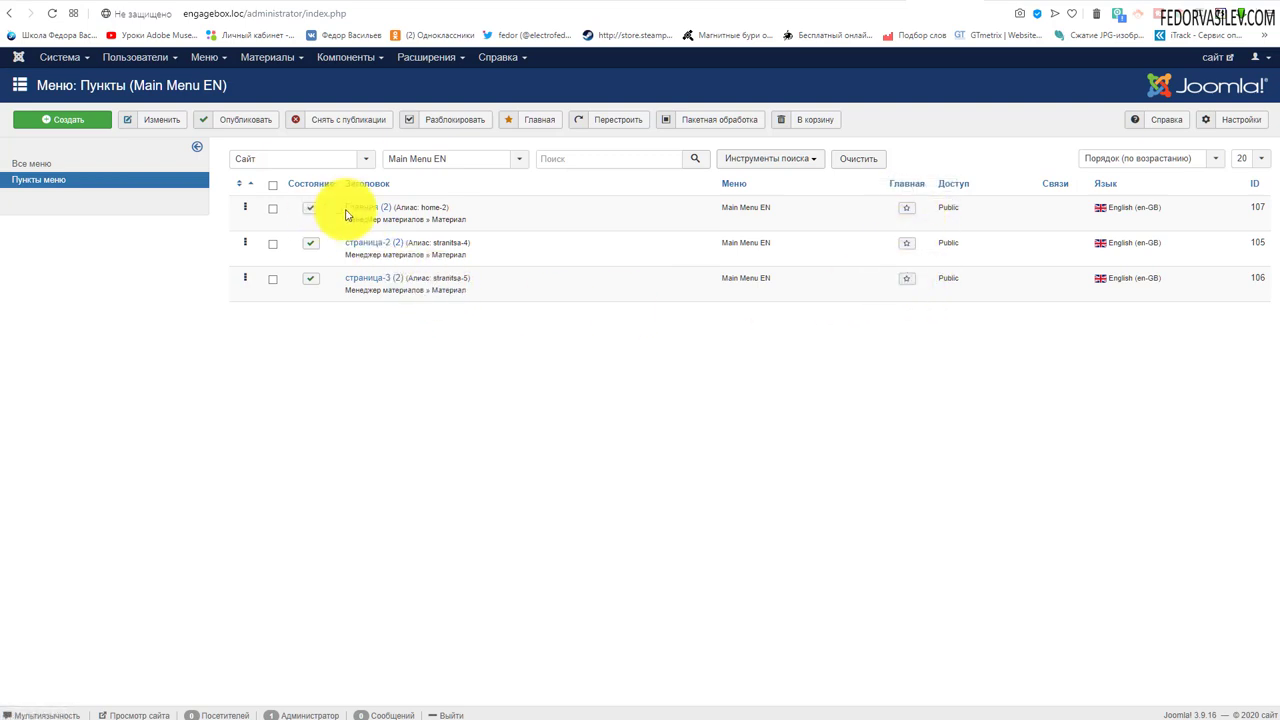
# Make Главная (2) the home page of Main Menu EN and save it with the title Home and the alias home-en.
pyautogui.click(907, 213)
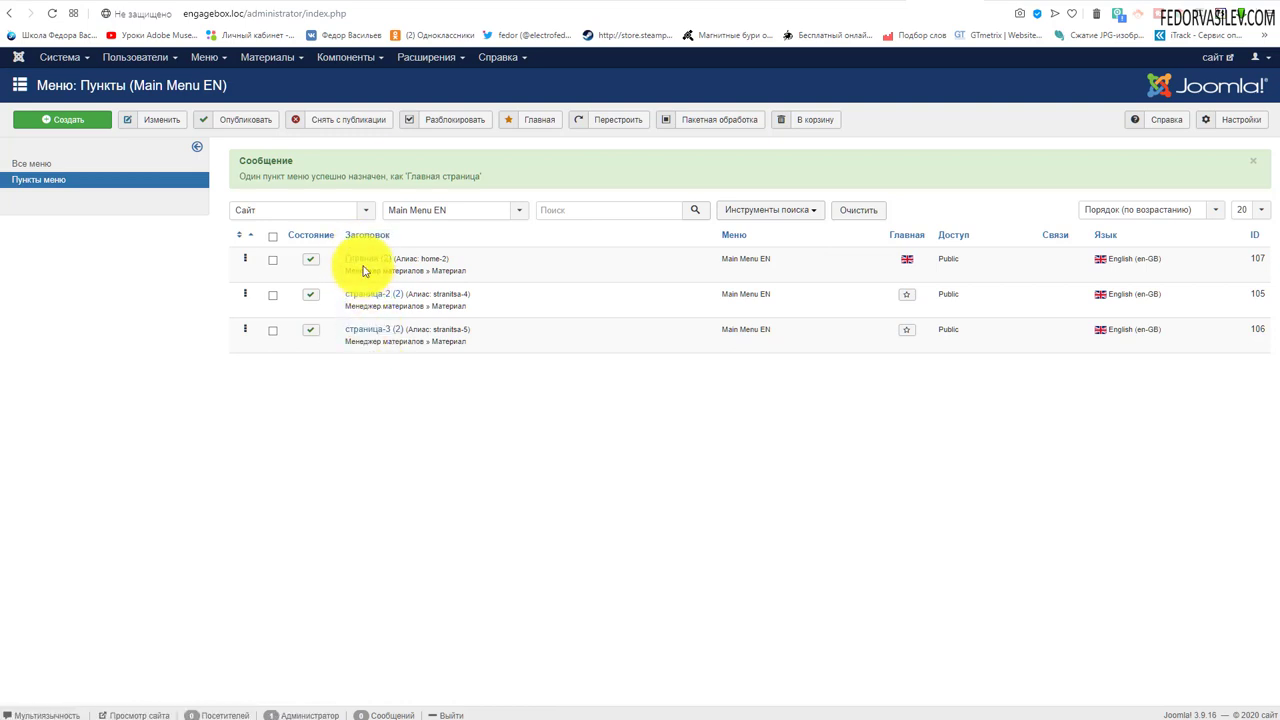
pyautogui.click(363, 259)
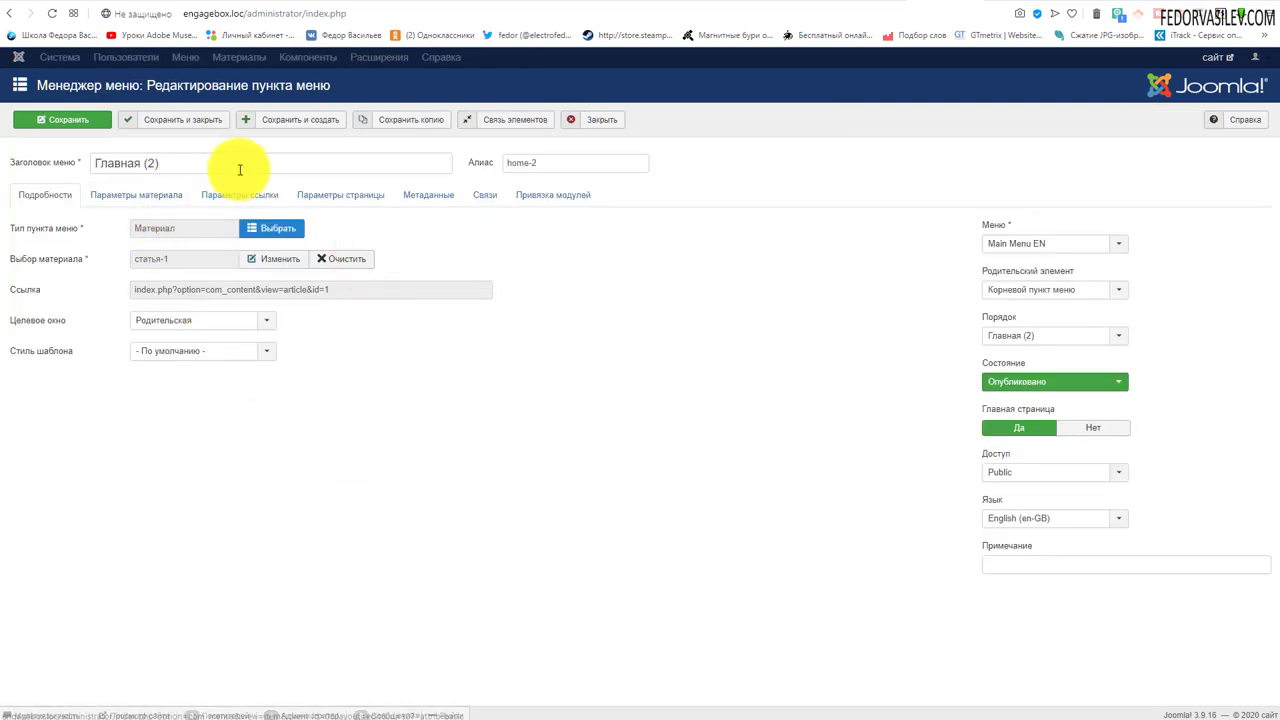
pyautogui.moveTo(171, 164); pyautogui.dragTo(80, 170)
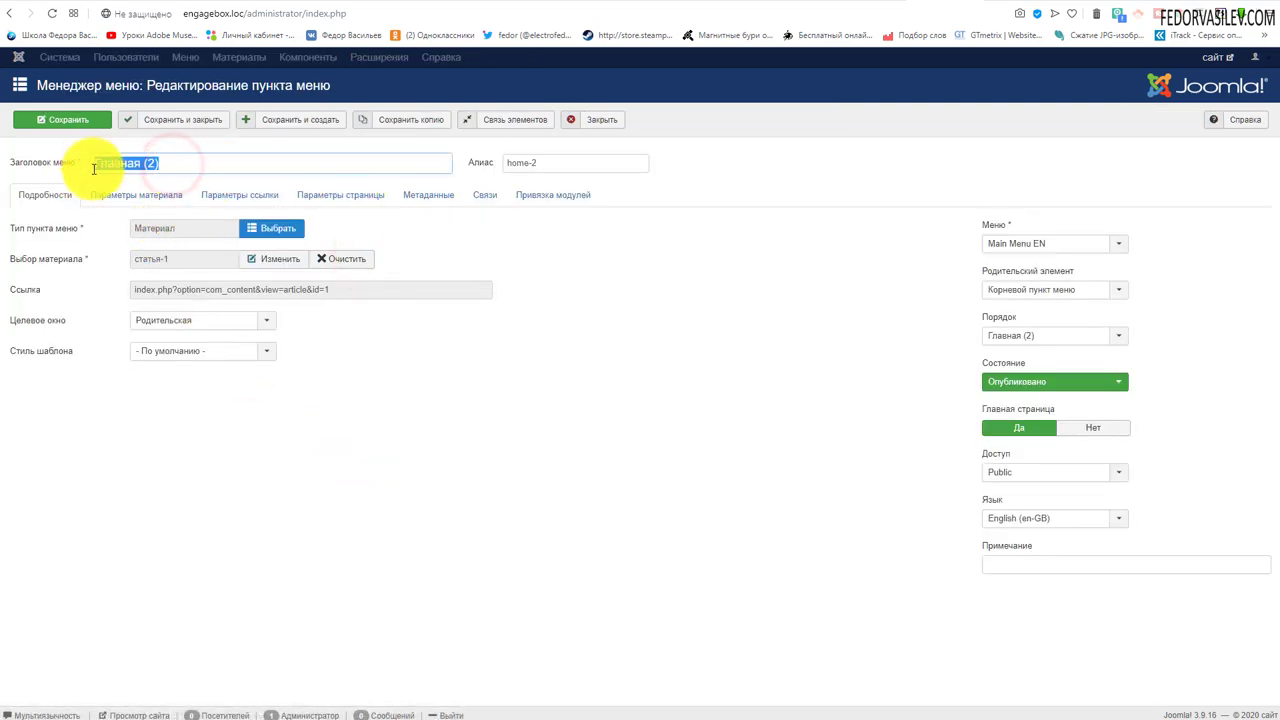
pyautogui.press('BackSpace')
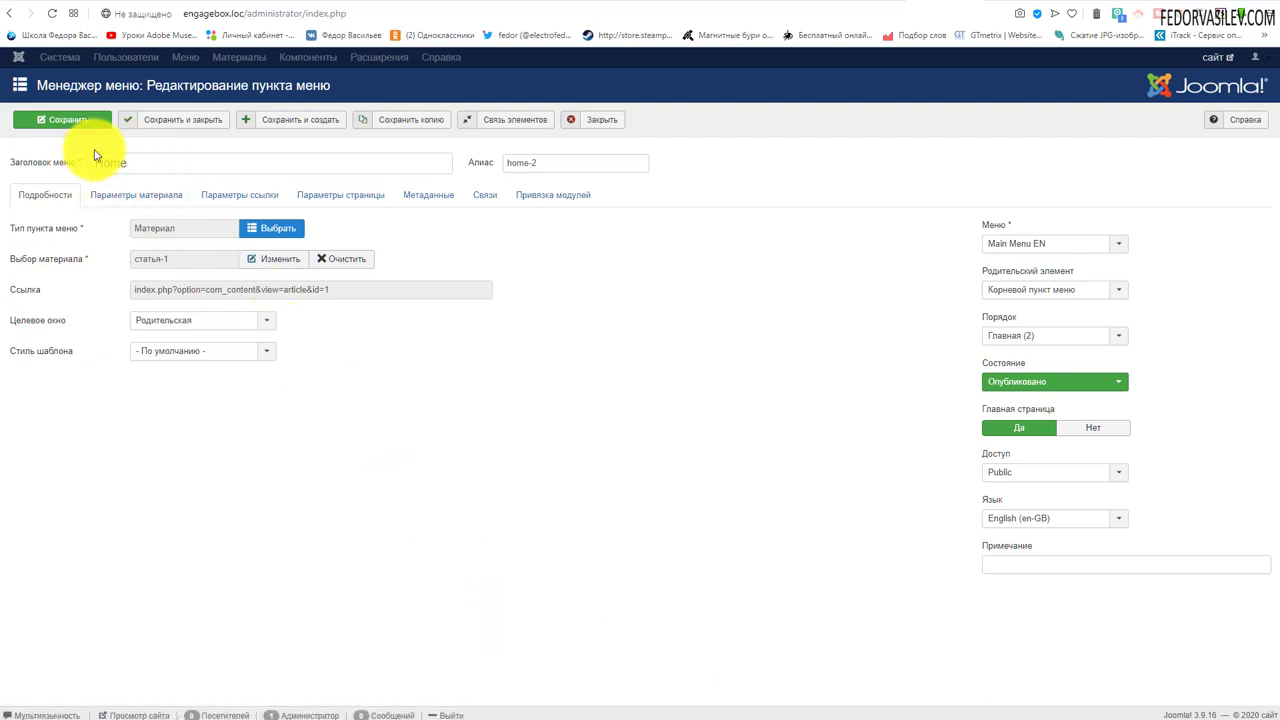
pyautogui.write('Home')
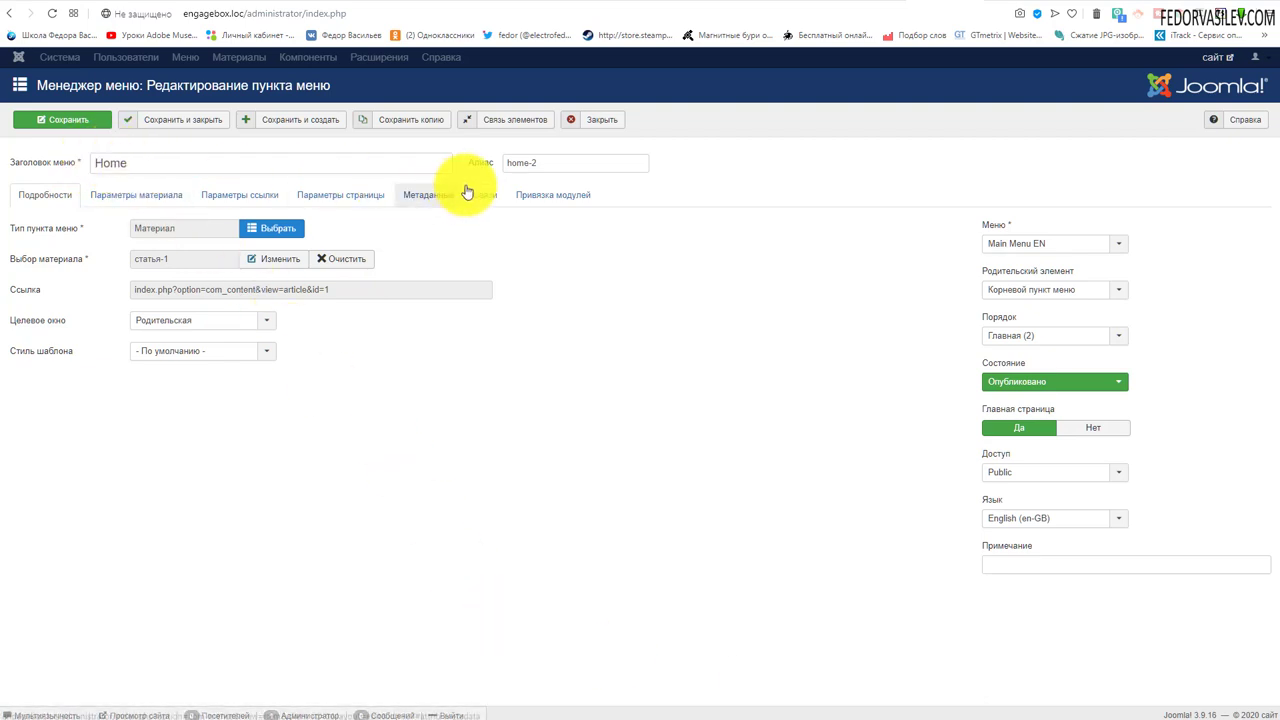
pyautogui.click(538, 162)
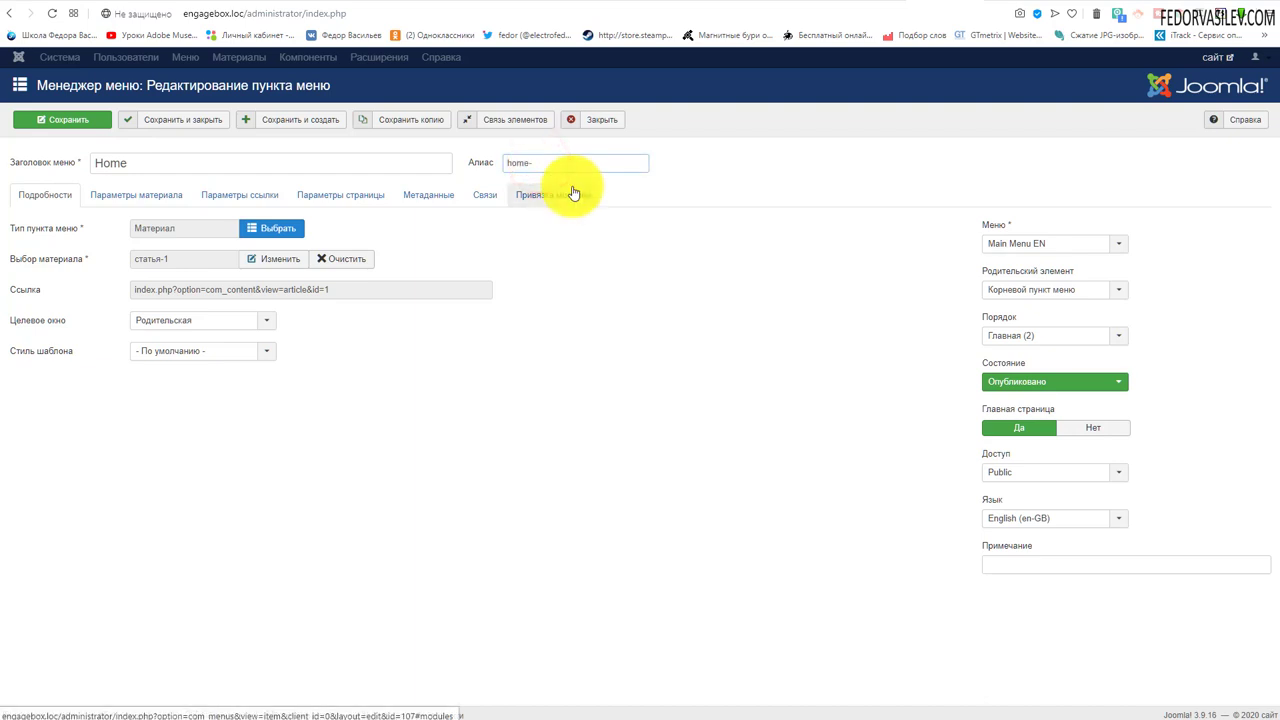
pyautogui.write('en')
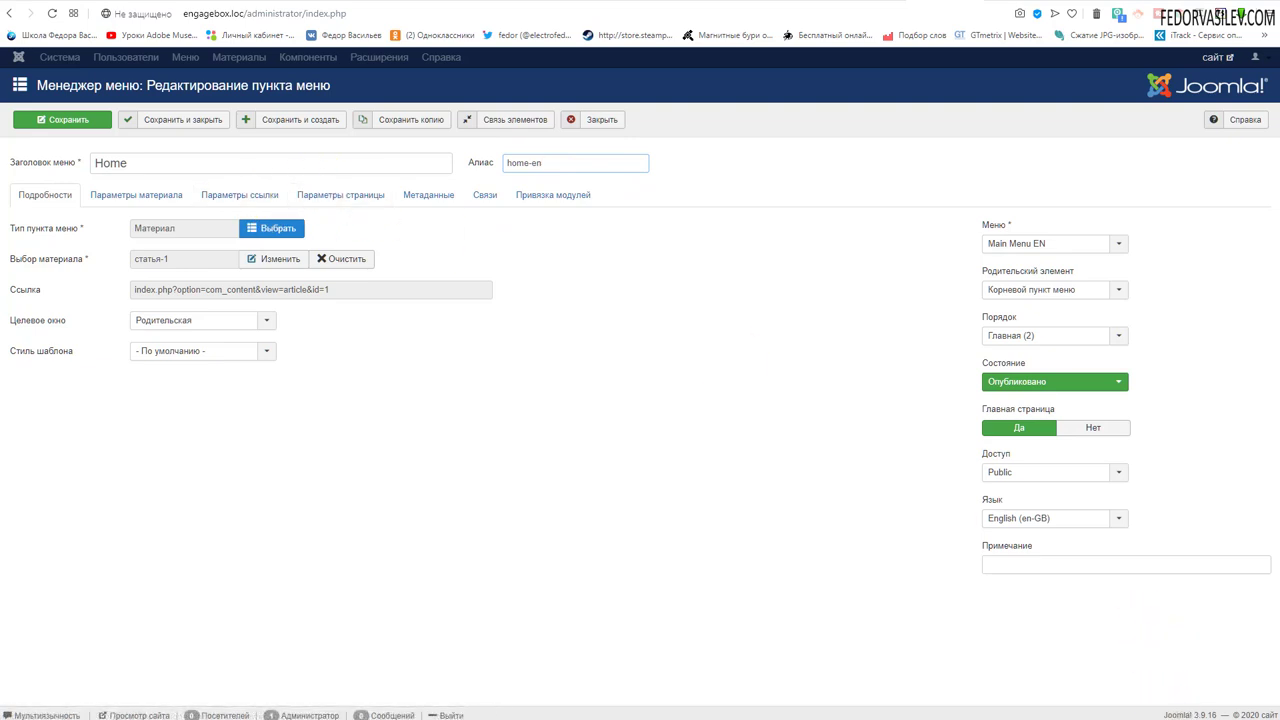
pyautogui.click(64, 120)
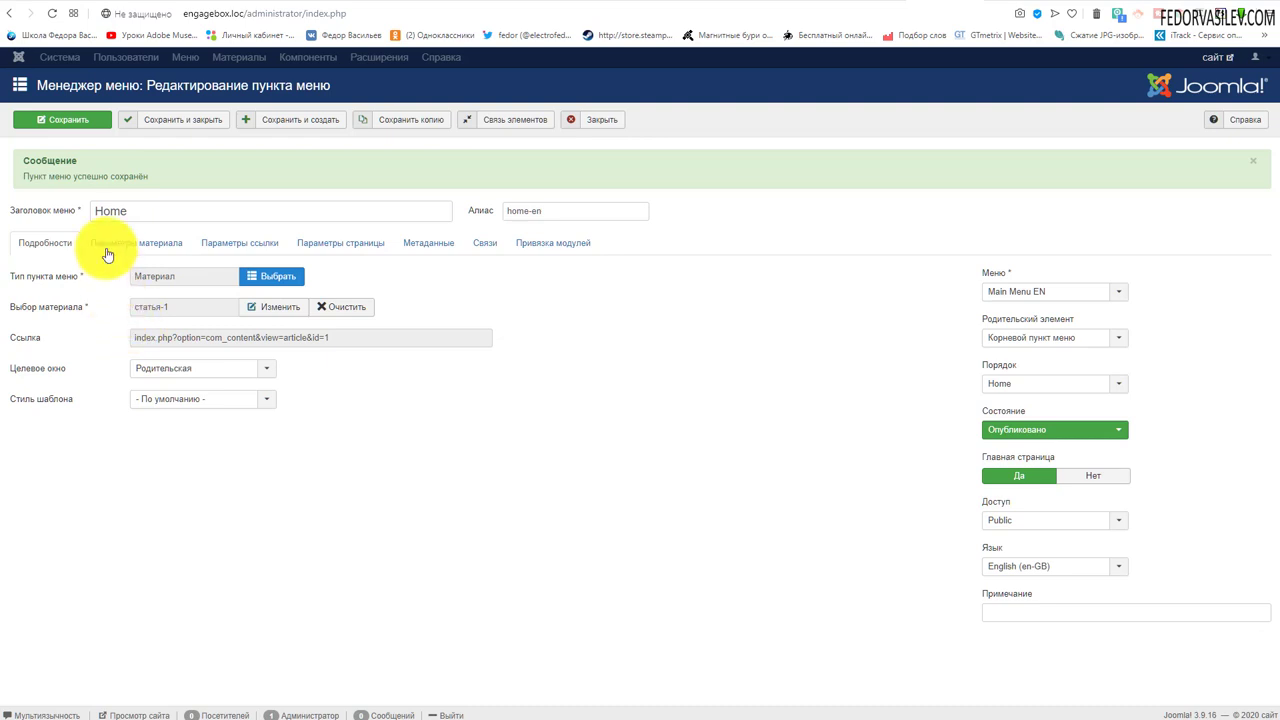
pyautogui.click(137, 211)
pyautogui.click(458, 512)
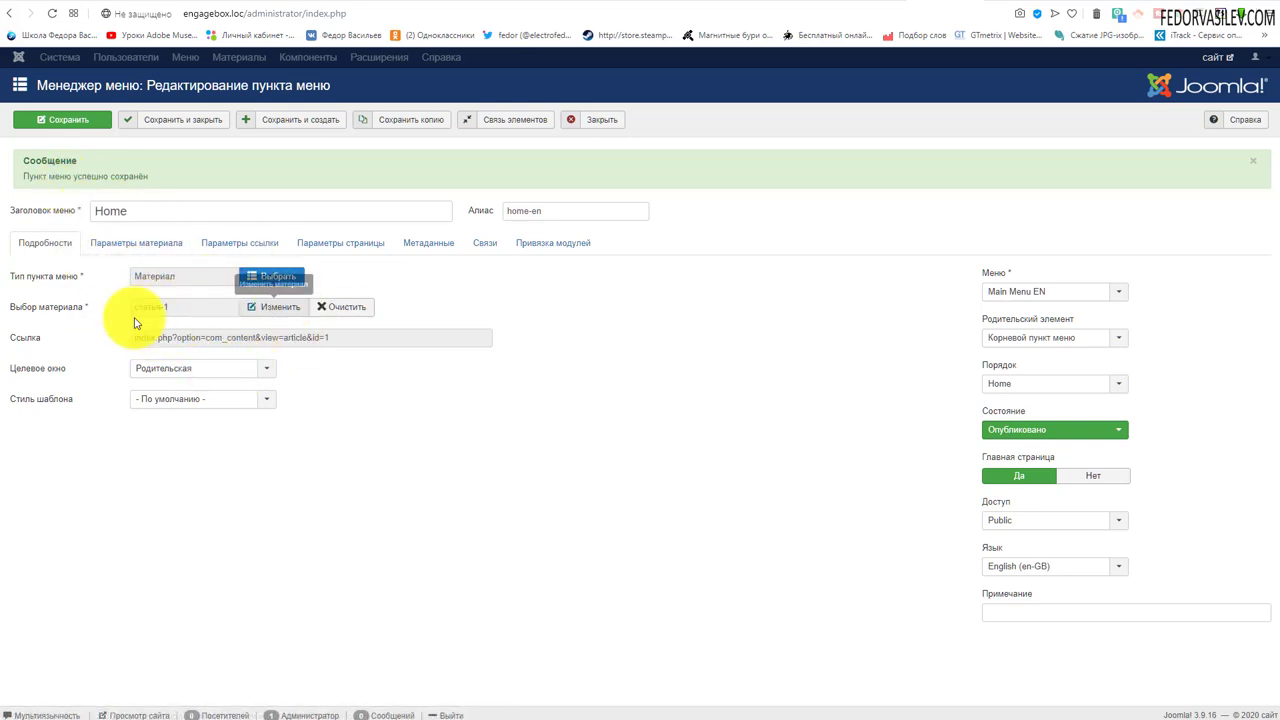
pyautogui.click(149, 120)
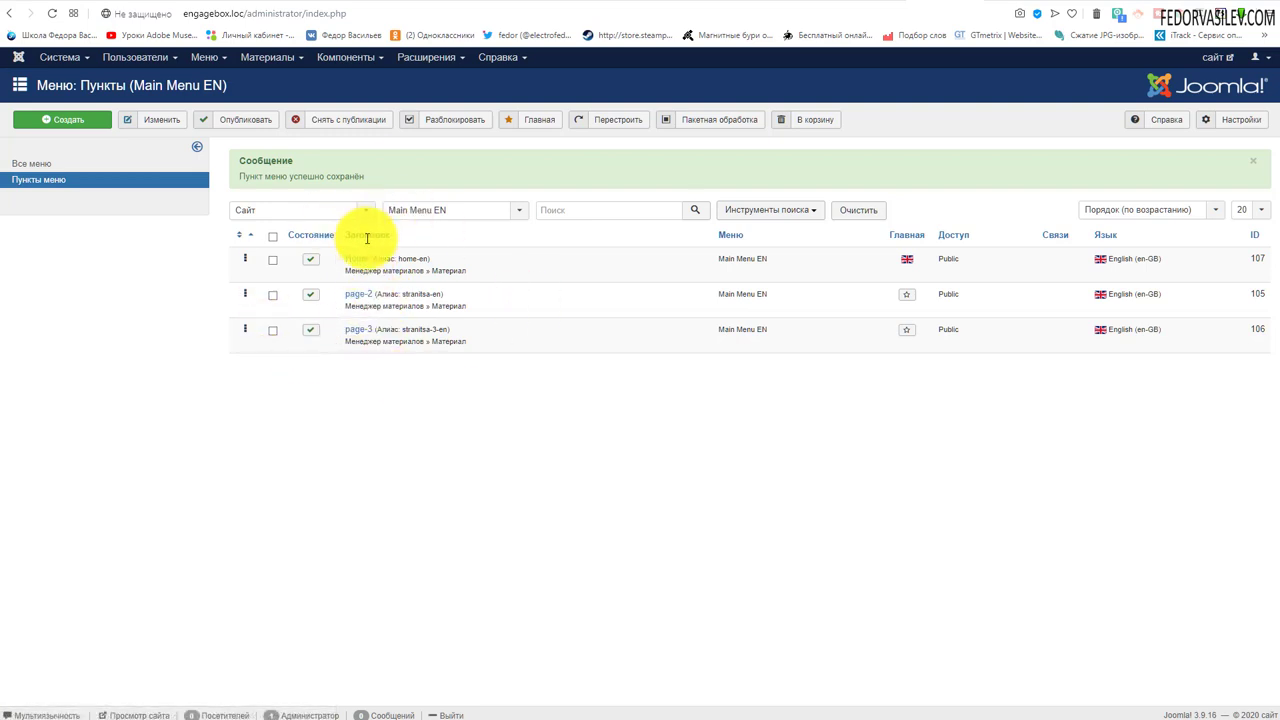
# Batch-set the language of страница-2 and страница-3 in Main Menu to Русский (Россия).
pyautogui.click(482, 211)
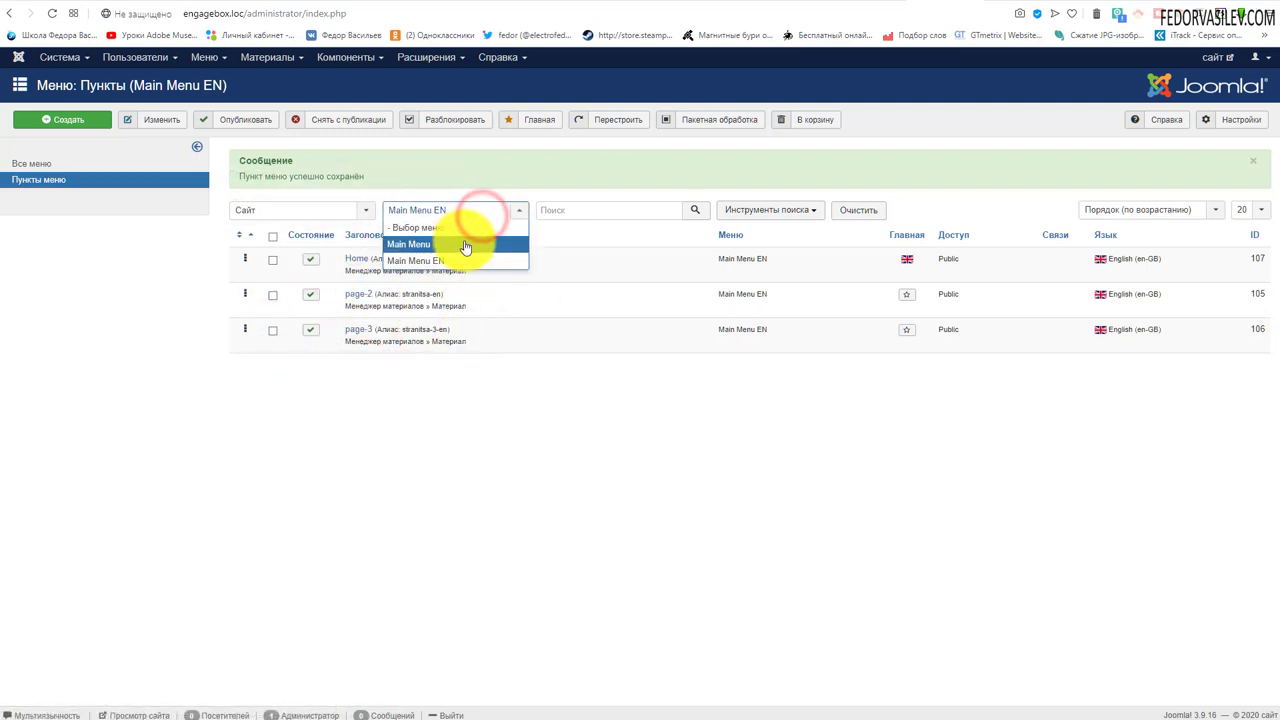
pyautogui.click(465, 245)
pyautogui.click(272, 295)
pyautogui.click(272, 330)
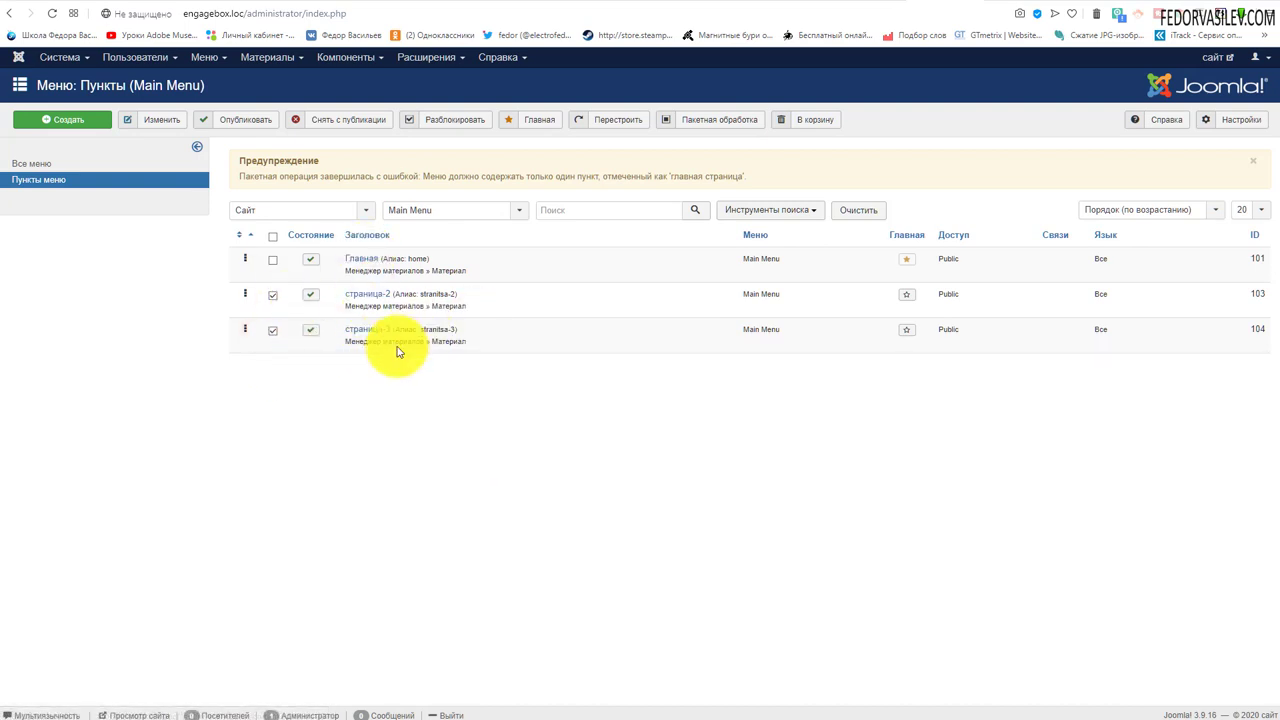
pyautogui.click(725, 119)
pyautogui.click(241, 152)
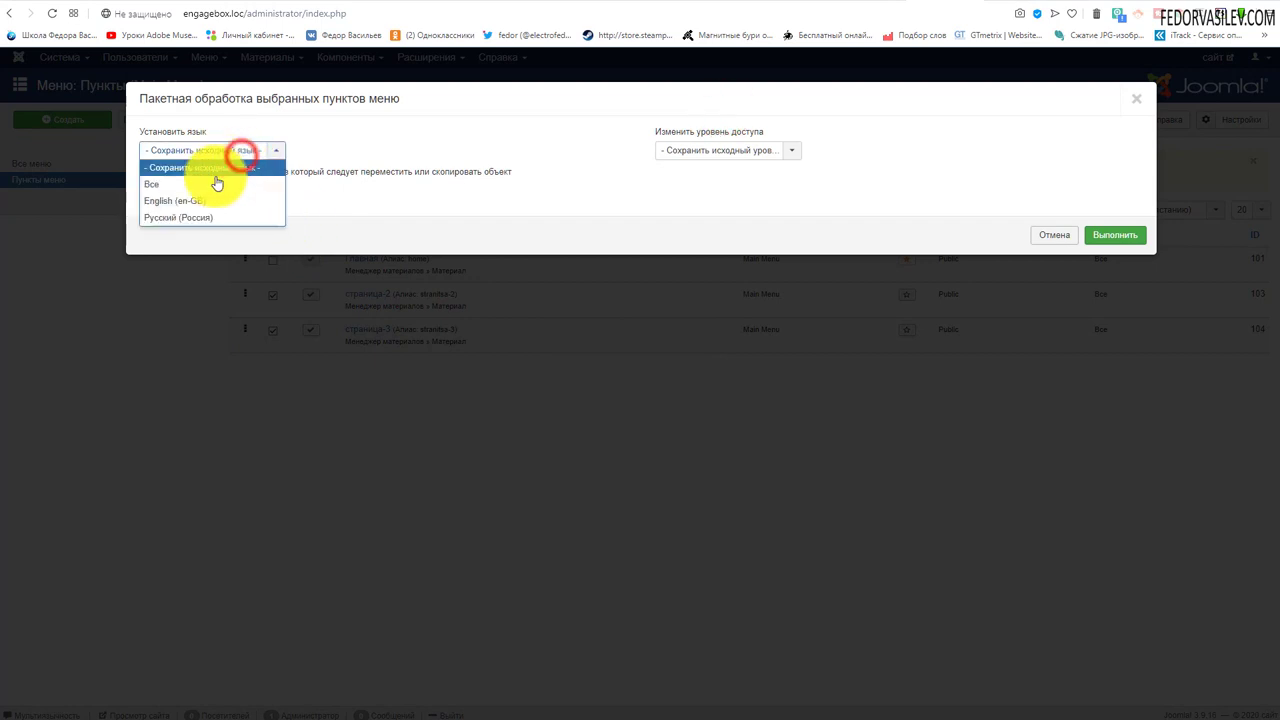
pyautogui.click(189, 217)
pyautogui.click(1114, 235)
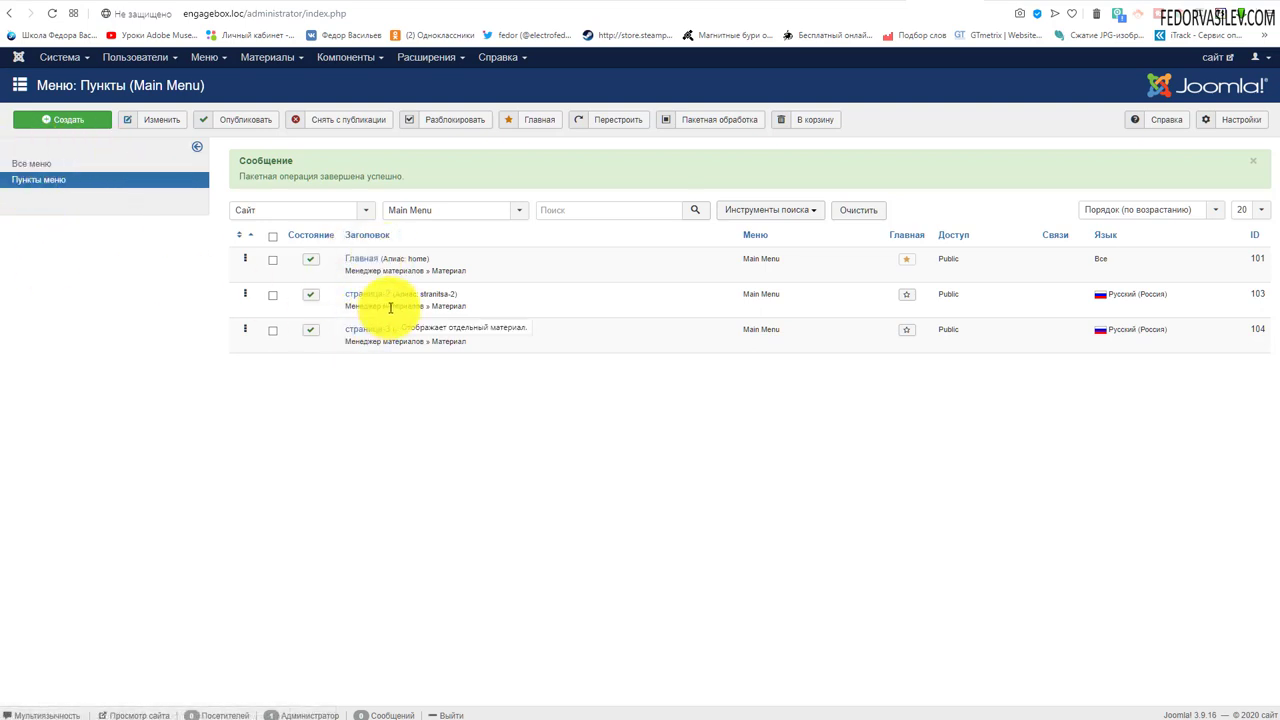
# Batch-copy the Главная item of Main Menu into the same menu, keeping its original language.
pyautogui.click(272, 259)
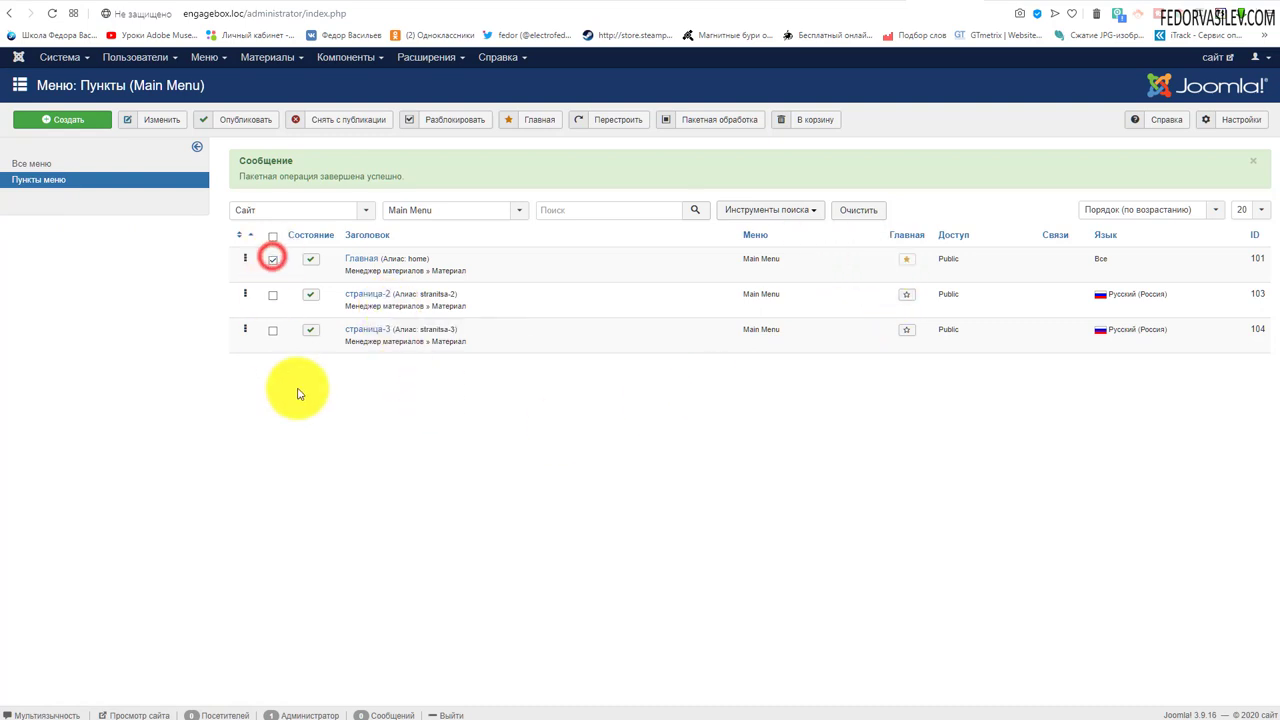
pyautogui.click(692, 118)
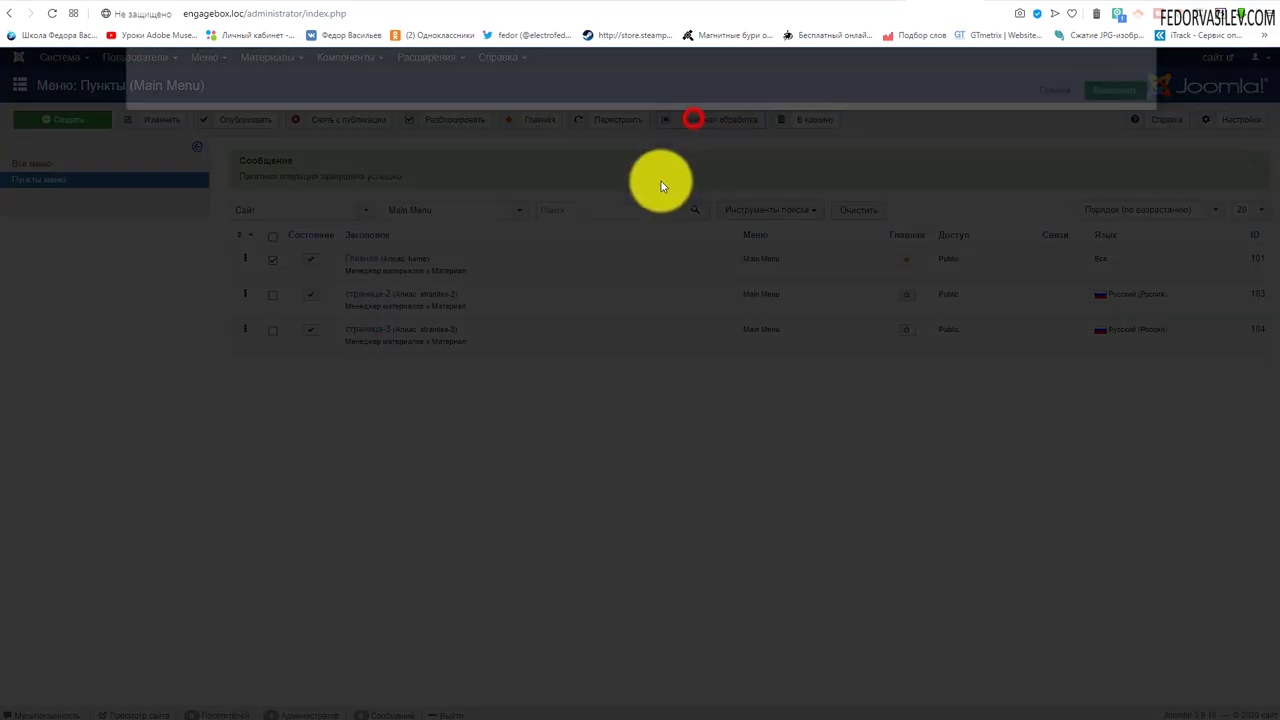
pyautogui.click(211, 192)
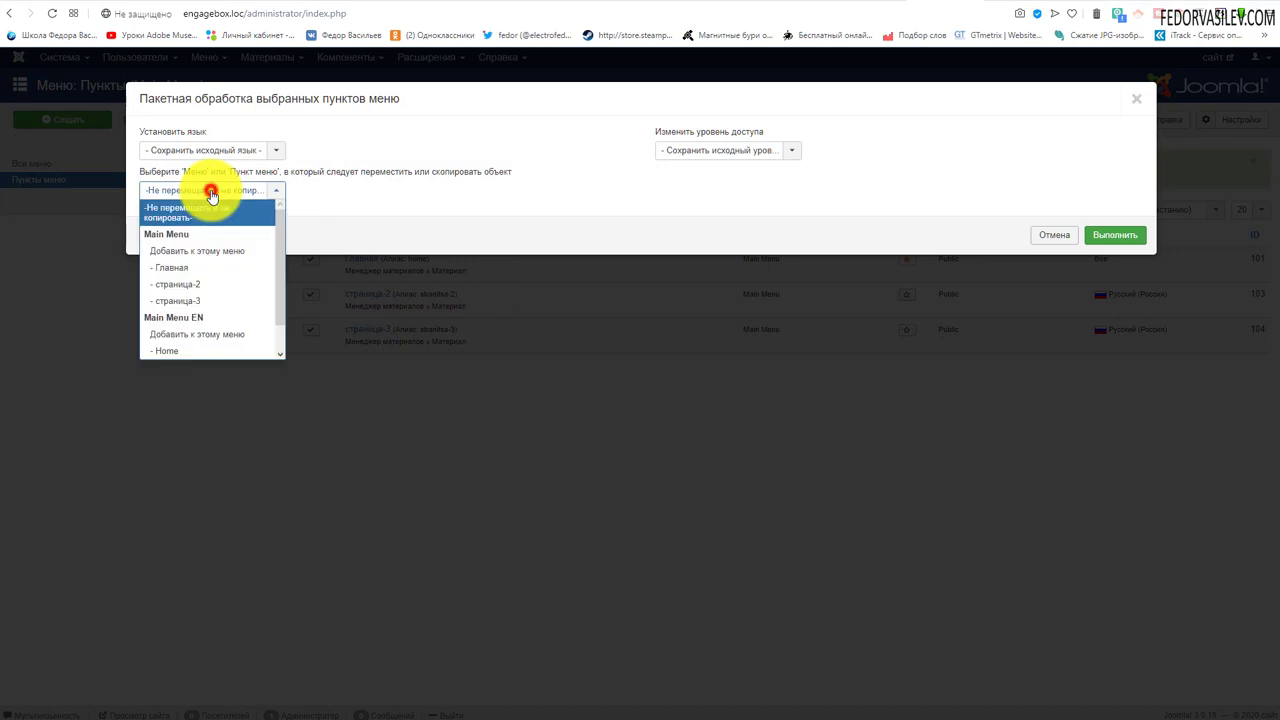
pyautogui.scroll(-1, 239, 289)
pyautogui.scroll(1, 234, 277)
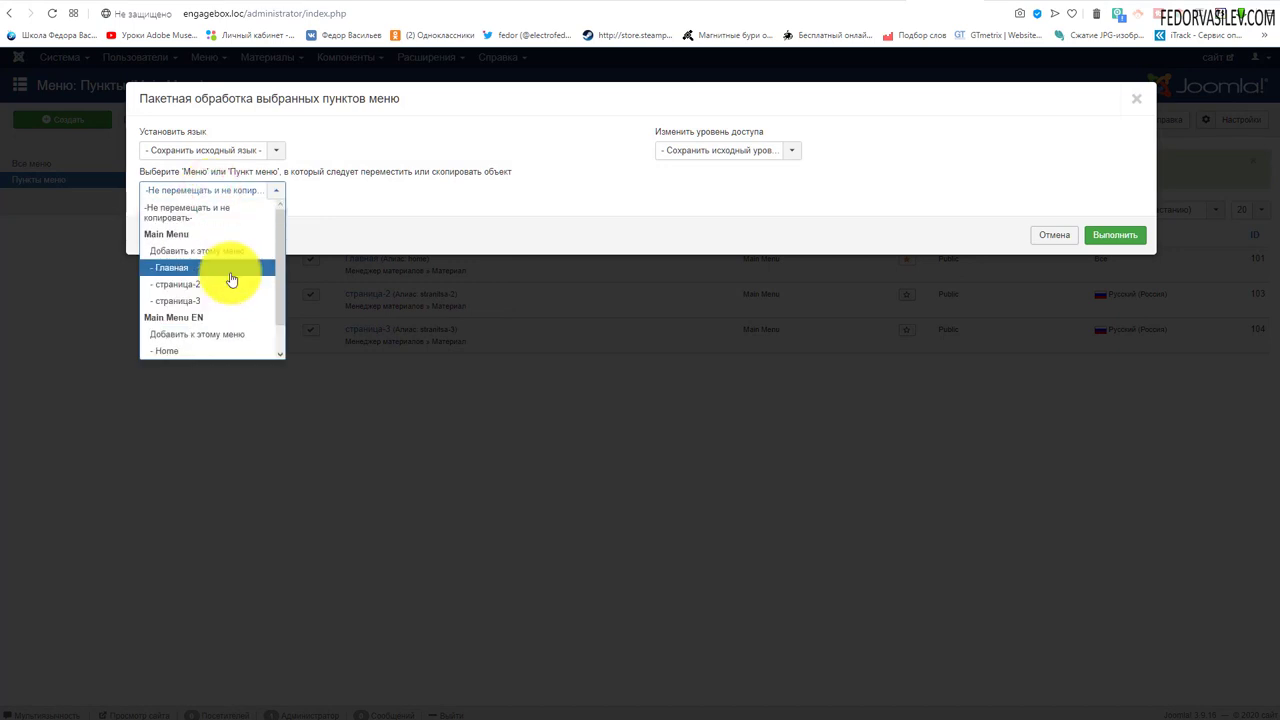
pyautogui.click(184, 254)
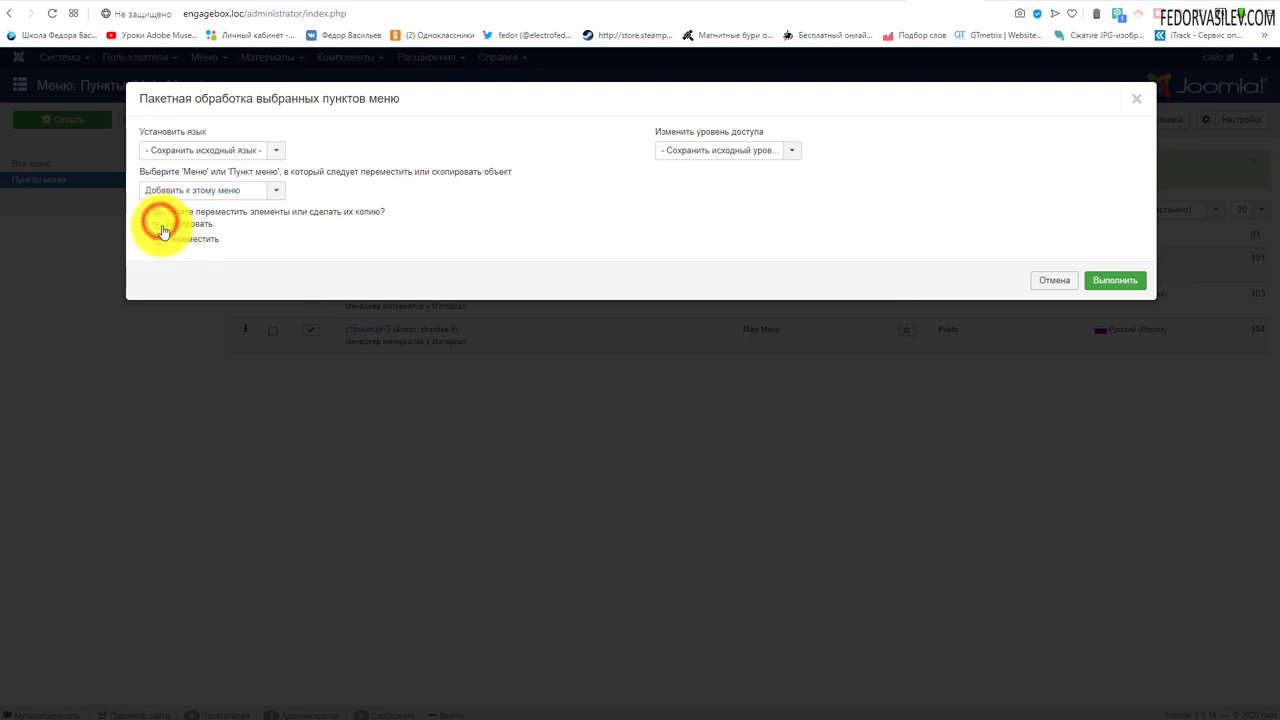
pyautogui.click(1094, 280)
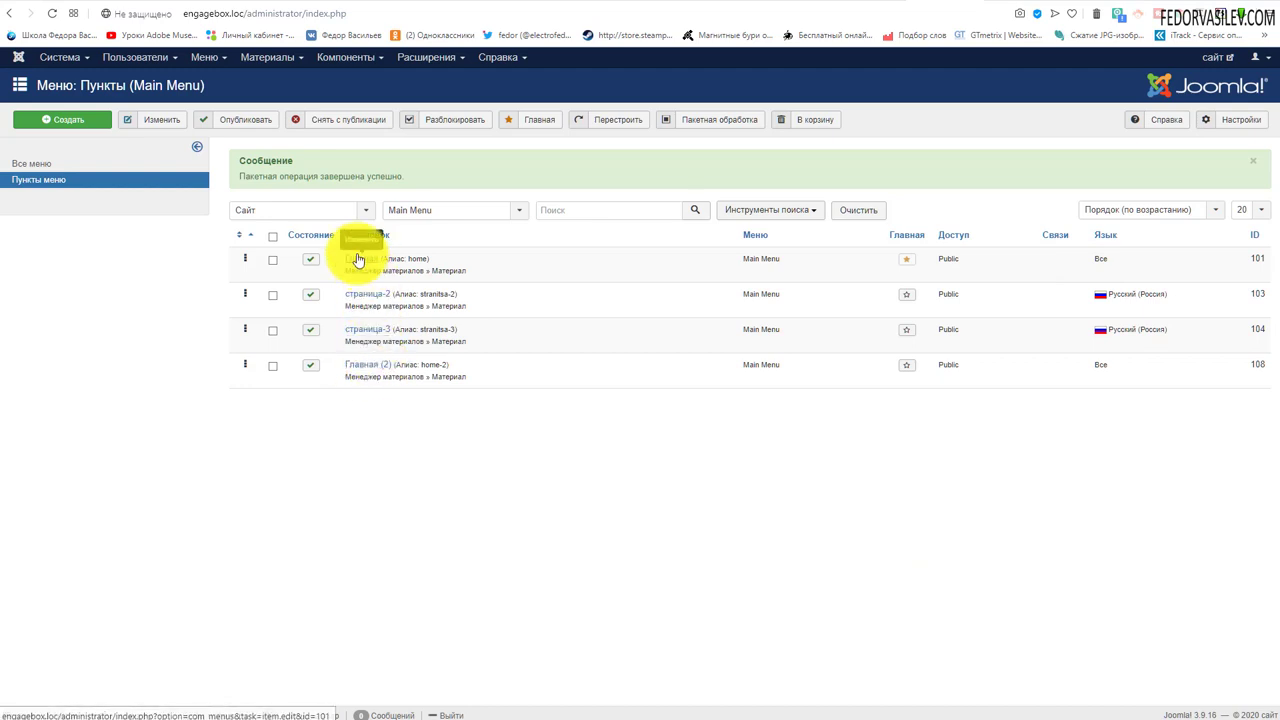
# Create a site menu with "Меню для главной" as title and menu type, and batch-move the original Главная item from Main Menu into it.
pyautogui.click(48, 163)
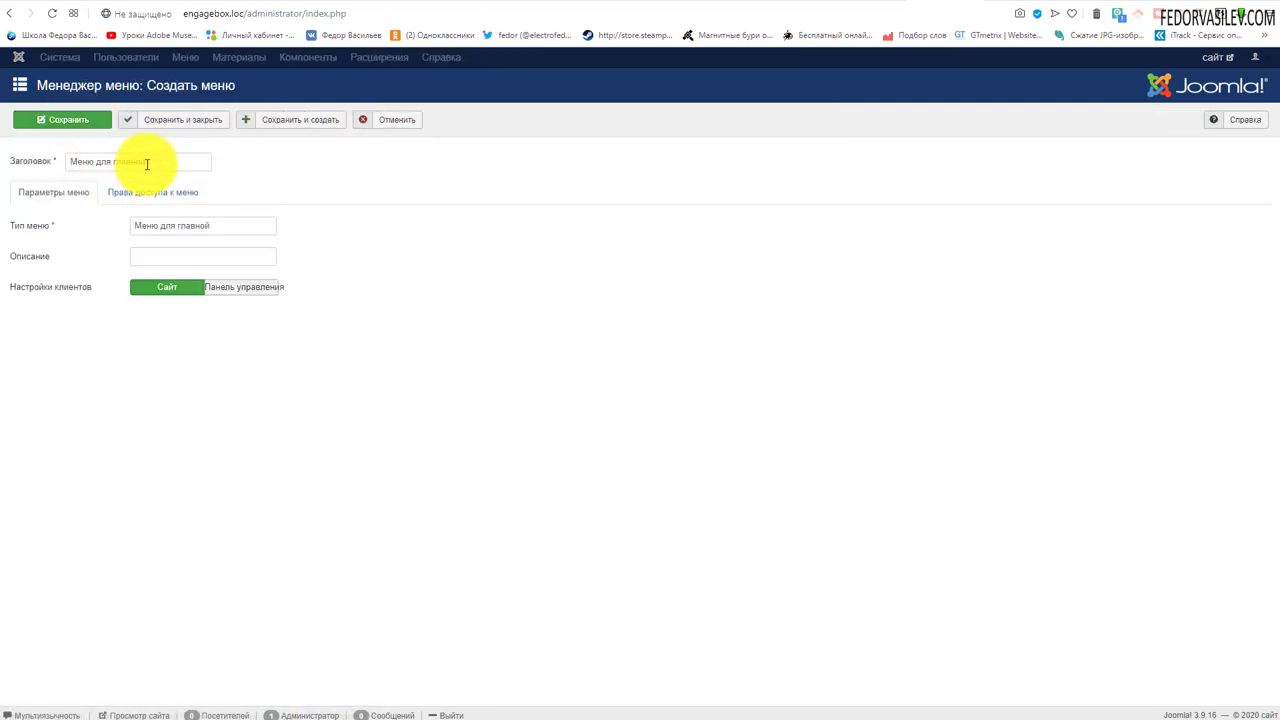
pyautogui.click(186, 122)
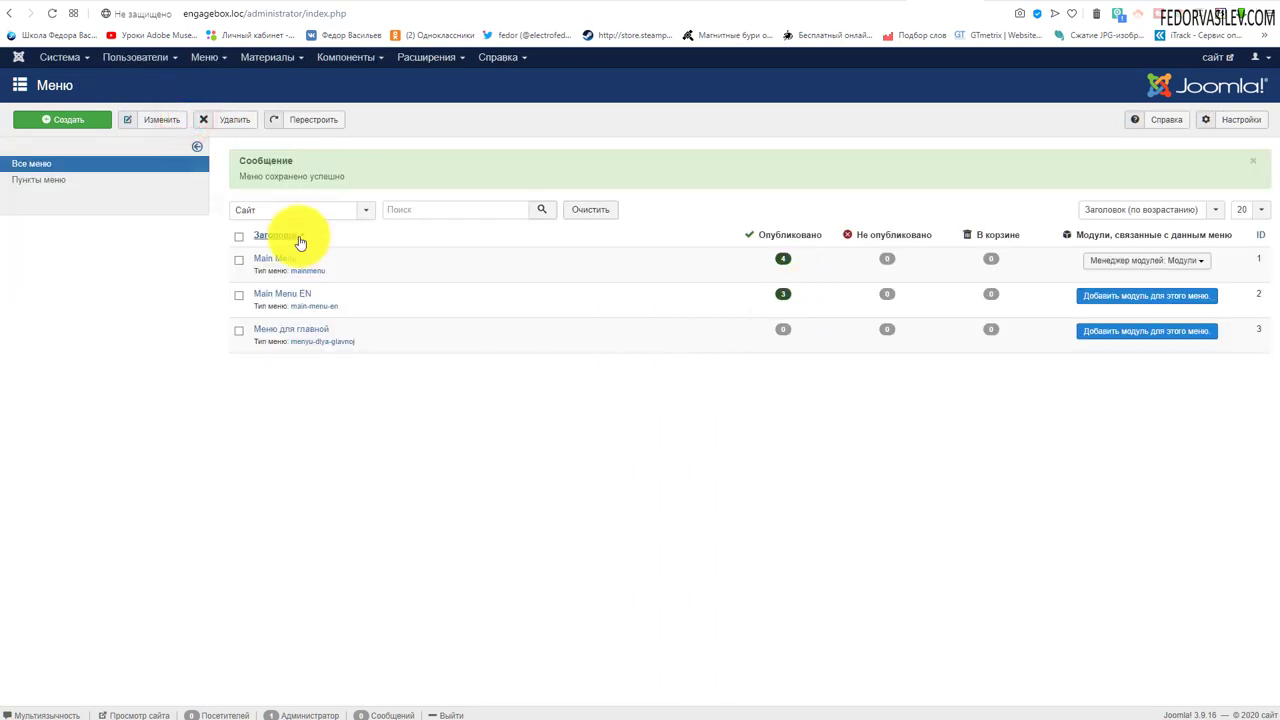
pyautogui.click(265, 258)
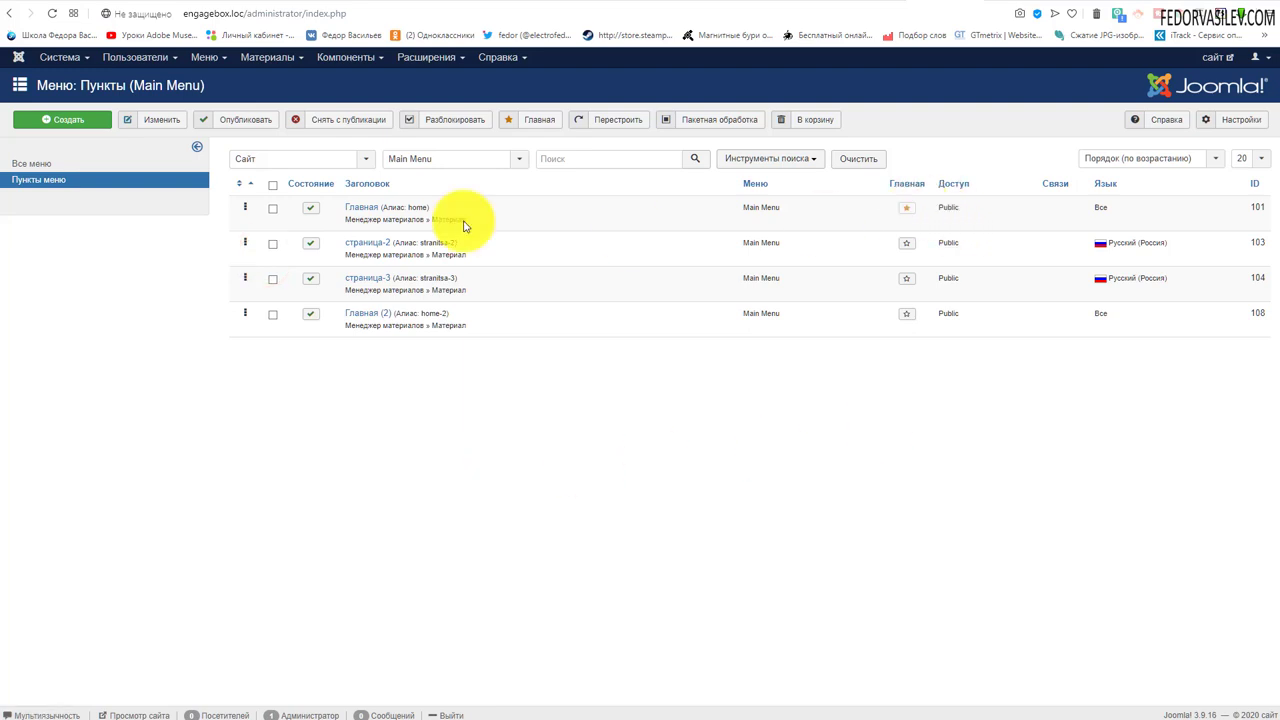
pyautogui.click(272, 212)
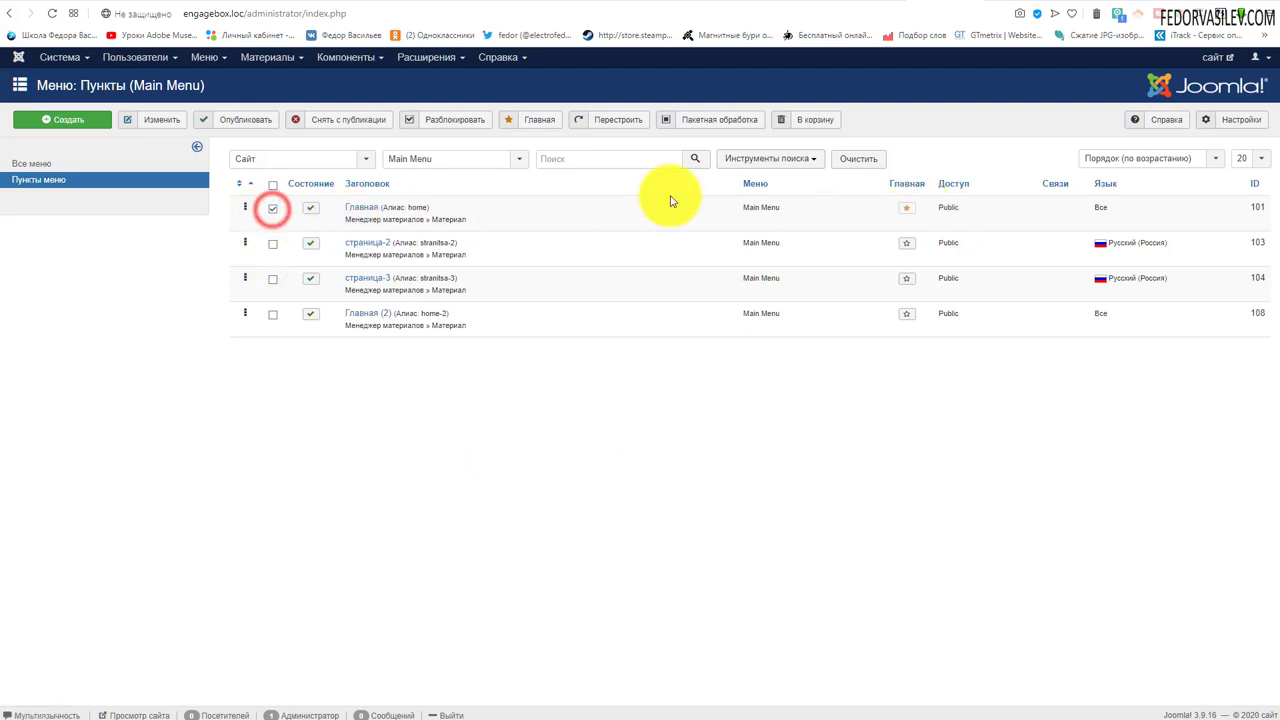
pyautogui.click(686, 120)
pyautogui.click(263, 191)
pyautogui.scroll(-3, 243, 280)
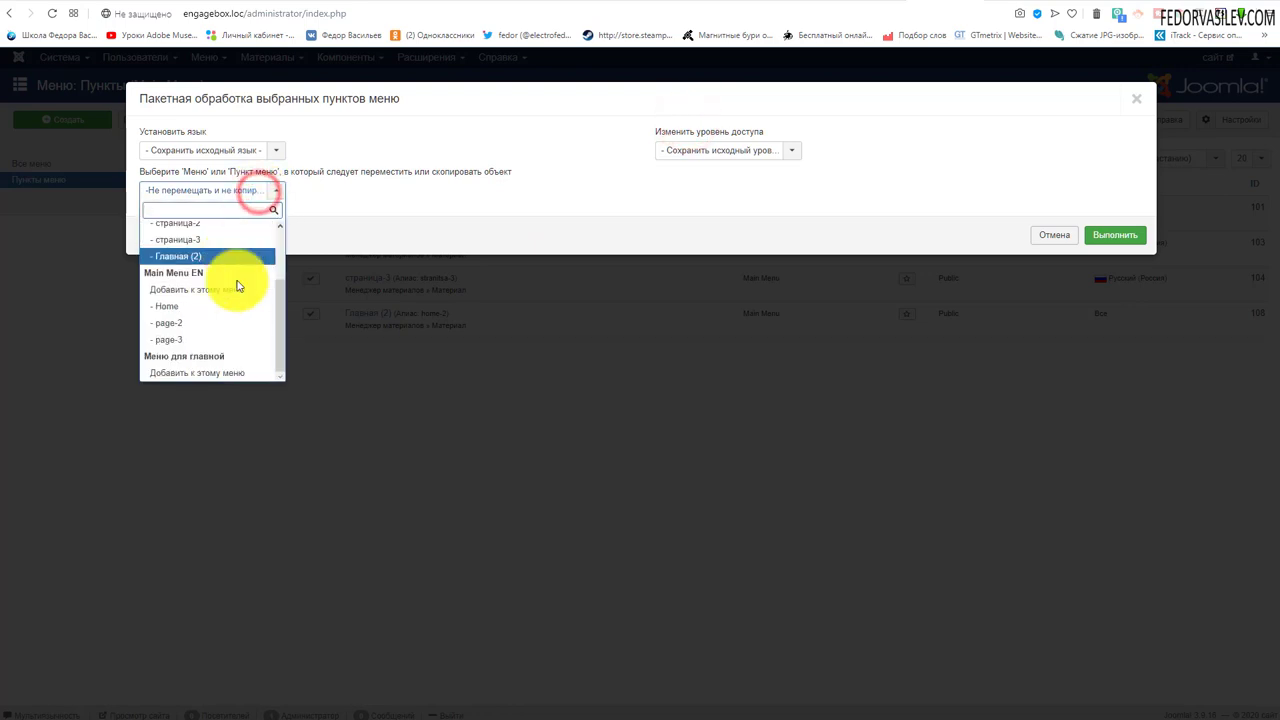
pyautogui.click(196, 374)
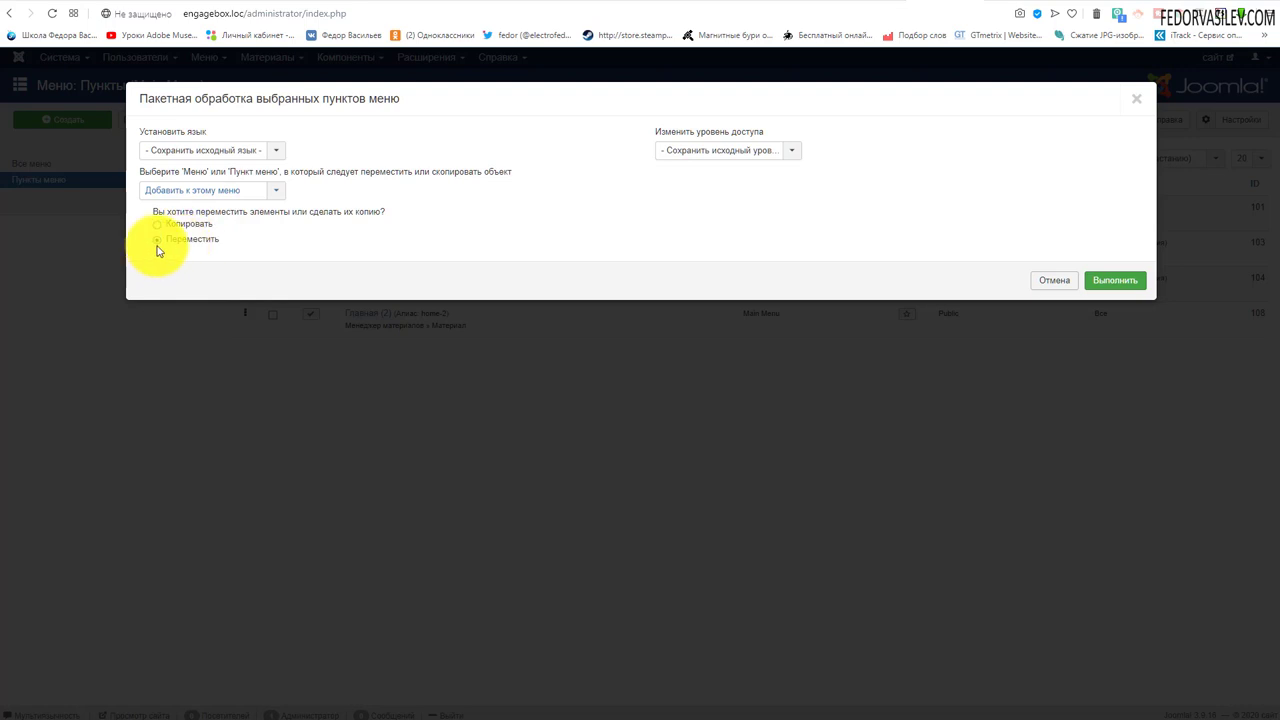
pyautogui.click(1100, 283)
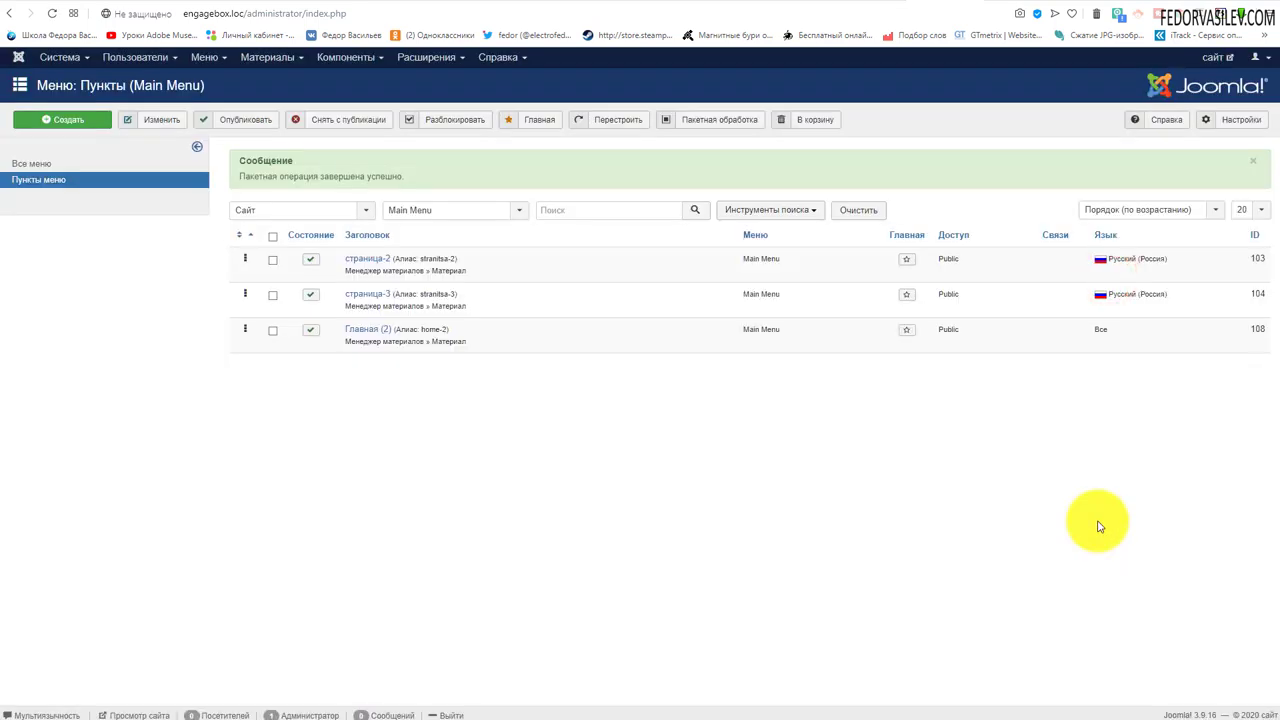
# Check the items of Меню для главной, and move Главная (2) to the first position in Main Menu.
pyautogui.click(448, 212)
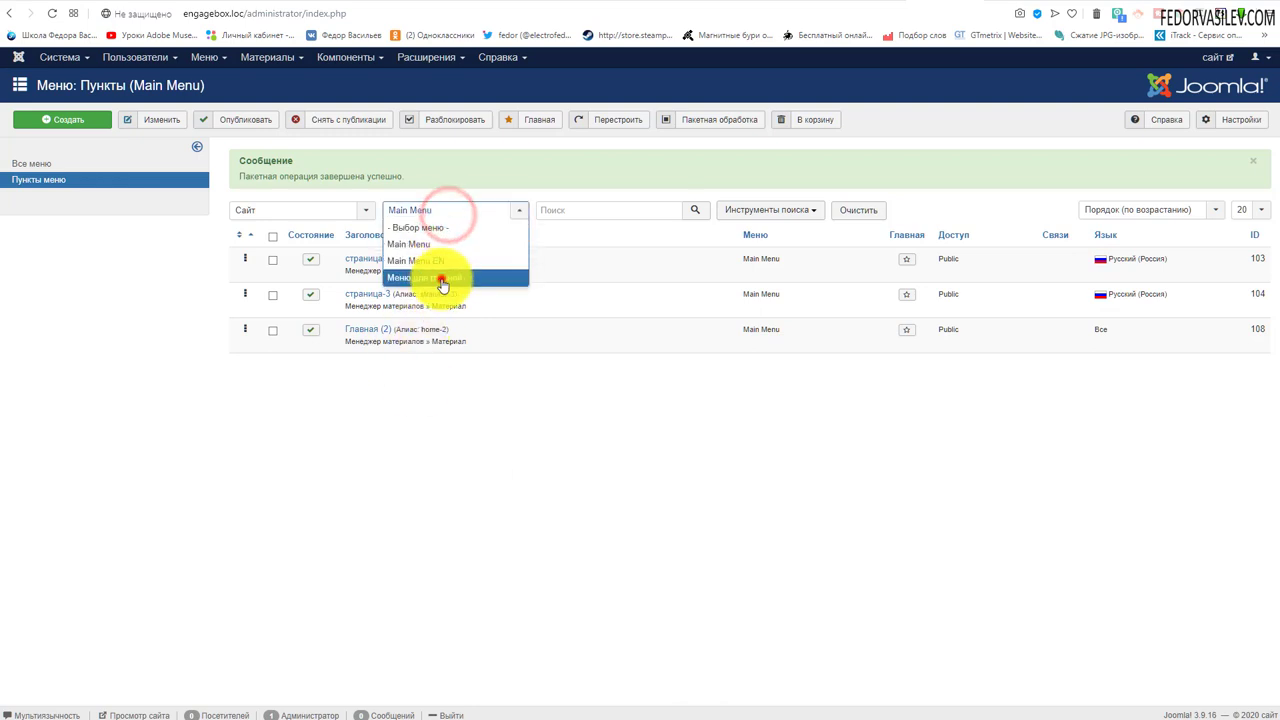
pyautogui.click(441, 278)
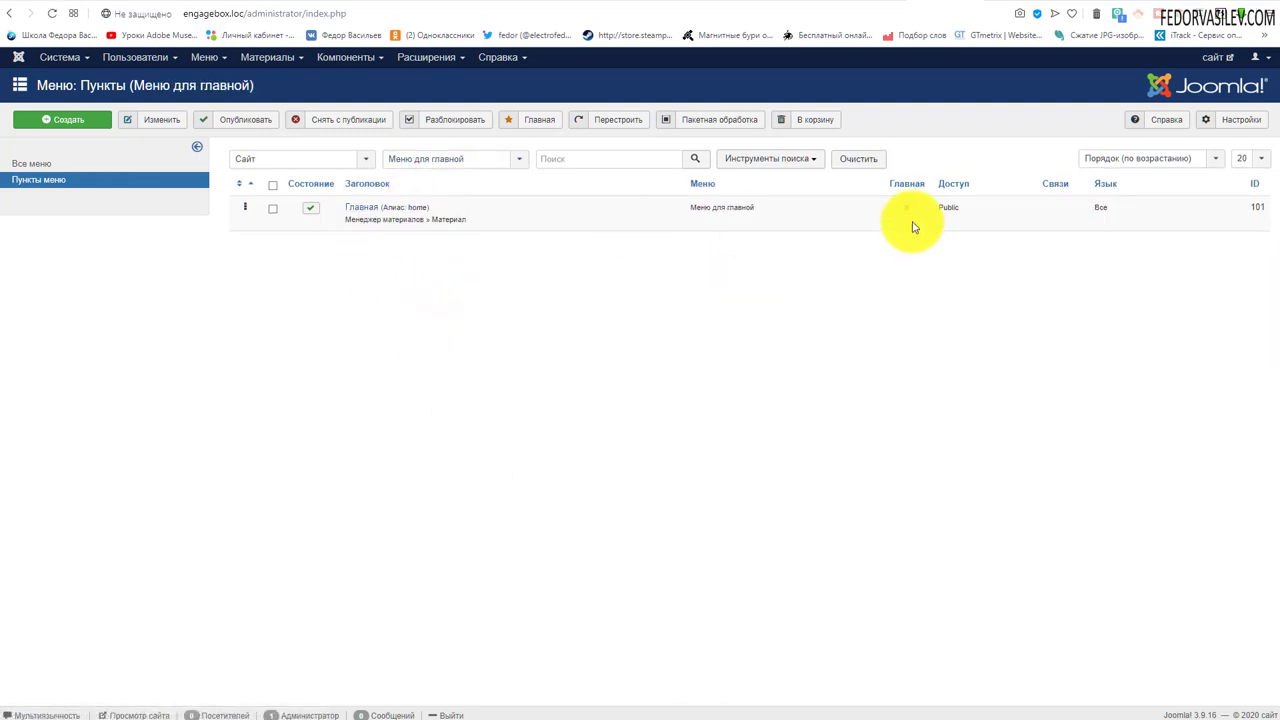
pyautogui.click(414, 160)
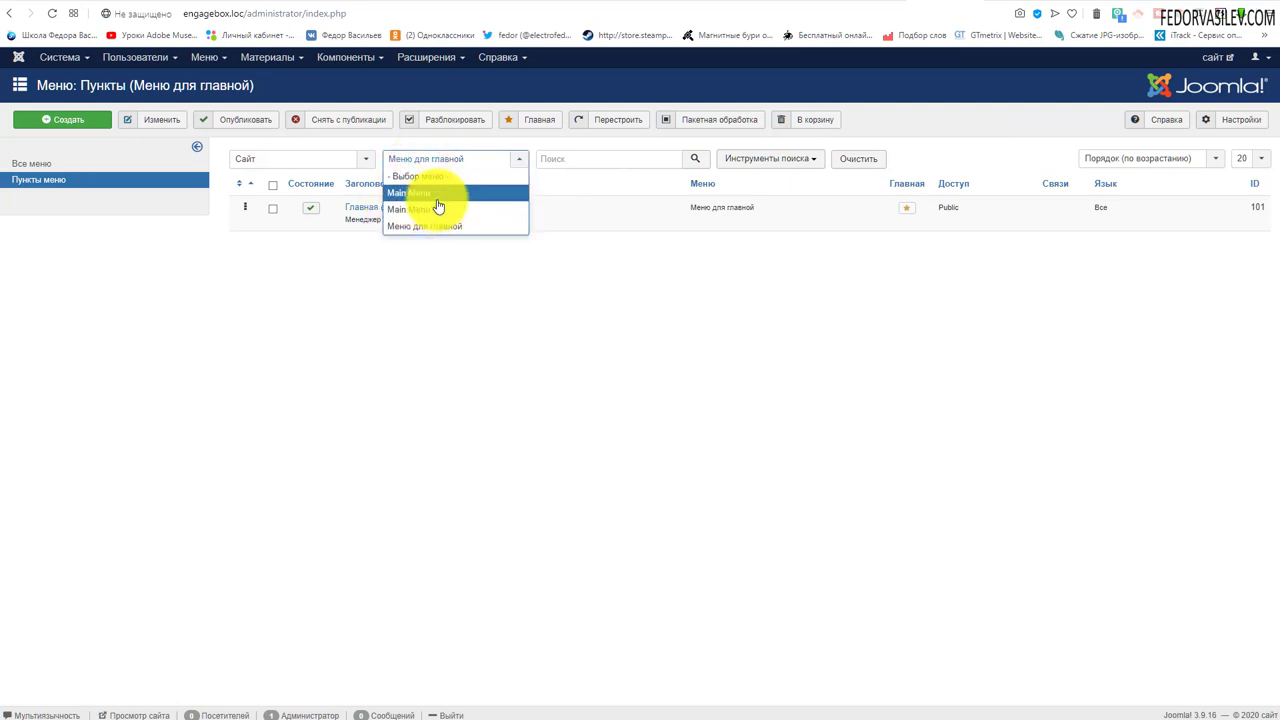
pyautogui.click(437, 207)
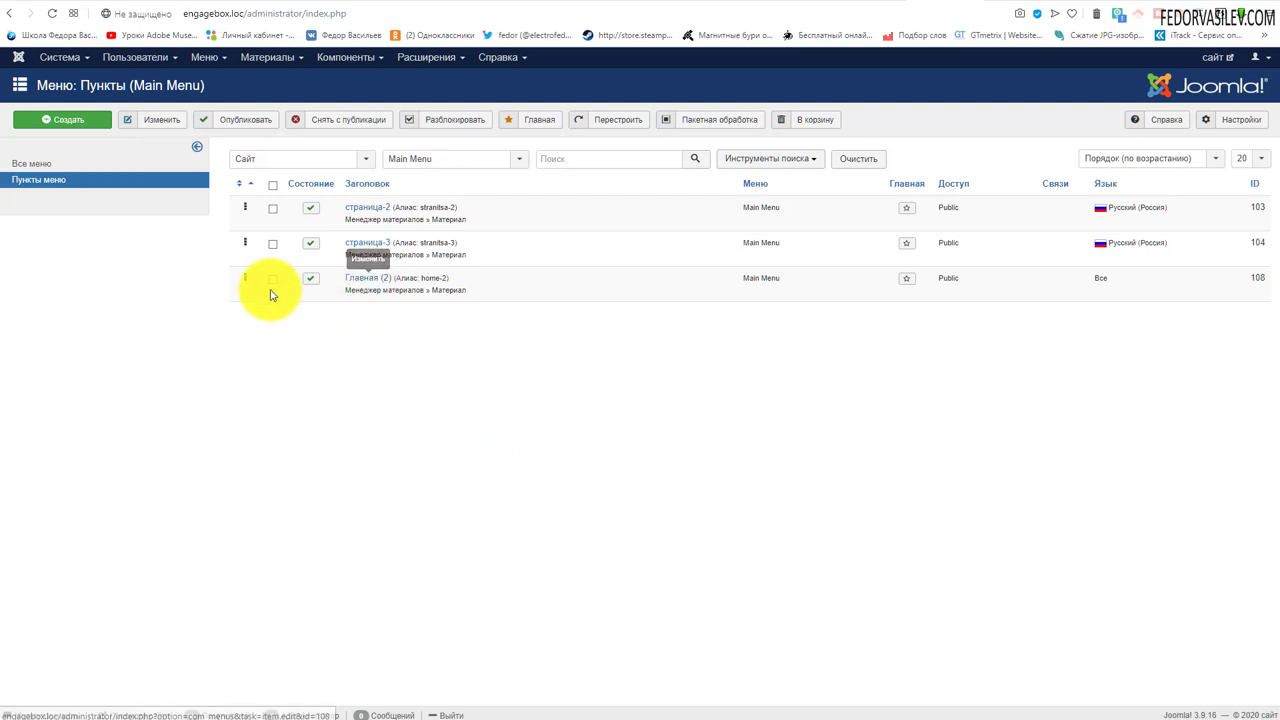
pyautogui.moveTo(245, 277); pyautogui.dragTo(236, 213)
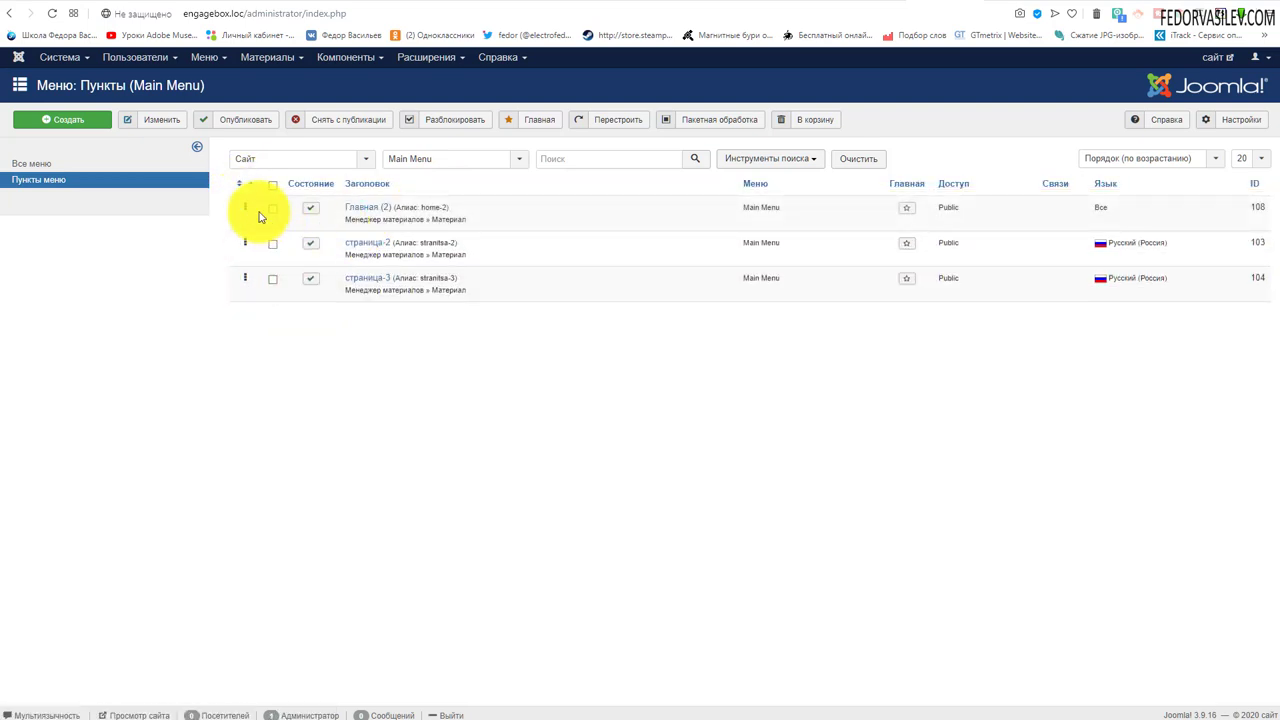
# Batch-set the language of Главная (2) in Main Menu to Русский (Россия) and make it the home page for that language.
pyautogui.click(273, 212)
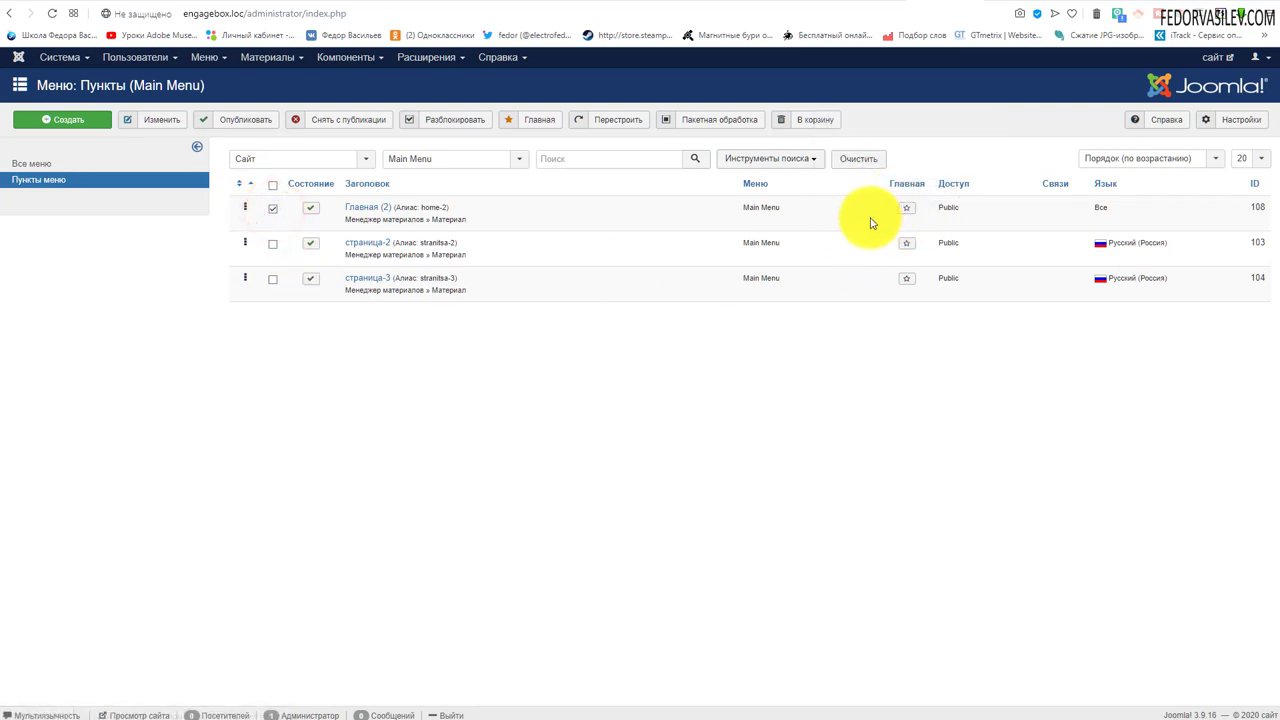
pyautogui.click(723, 121)
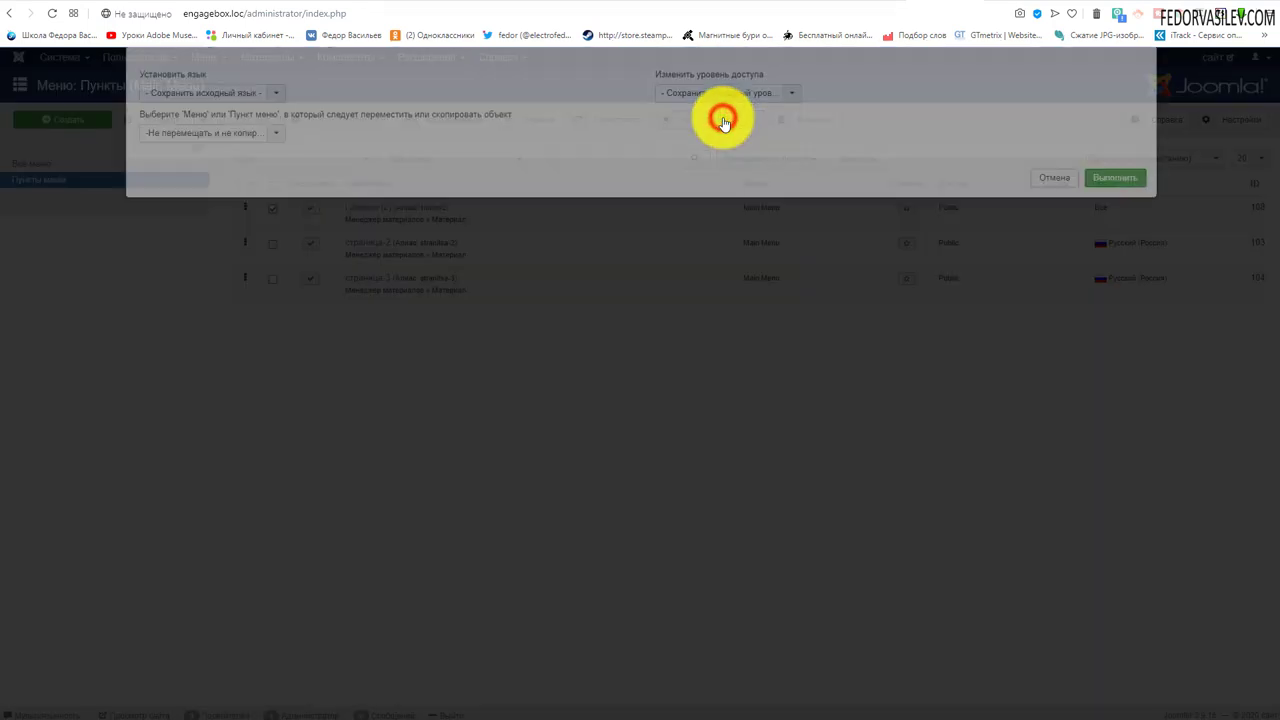
pyautogui.click(248, 152)
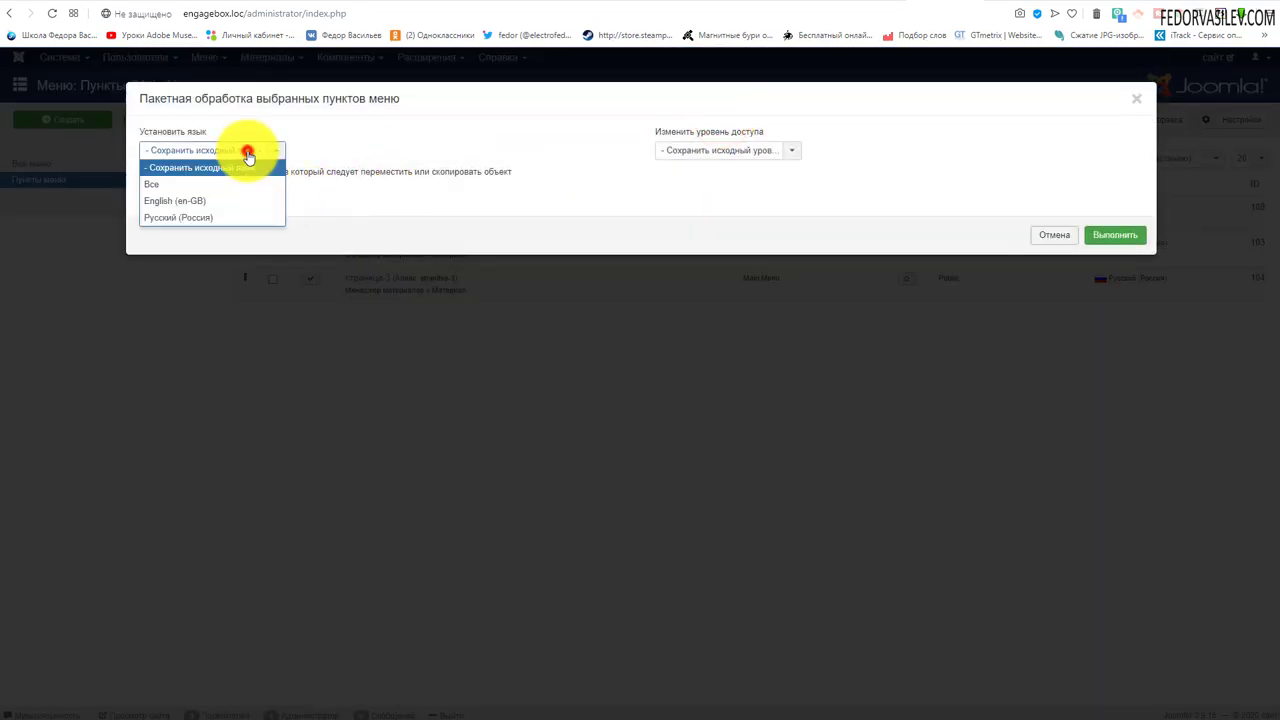
pyautogui.click(208, 212)
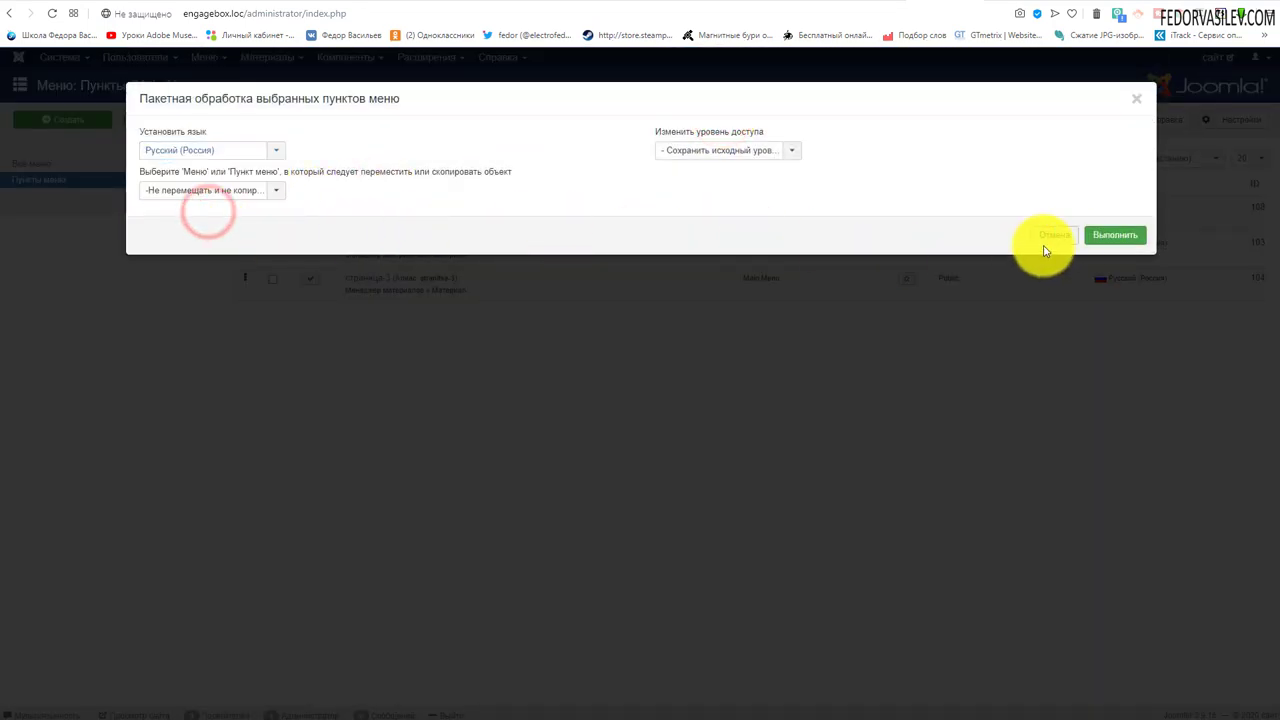
pyautogui.click(1106, 234)
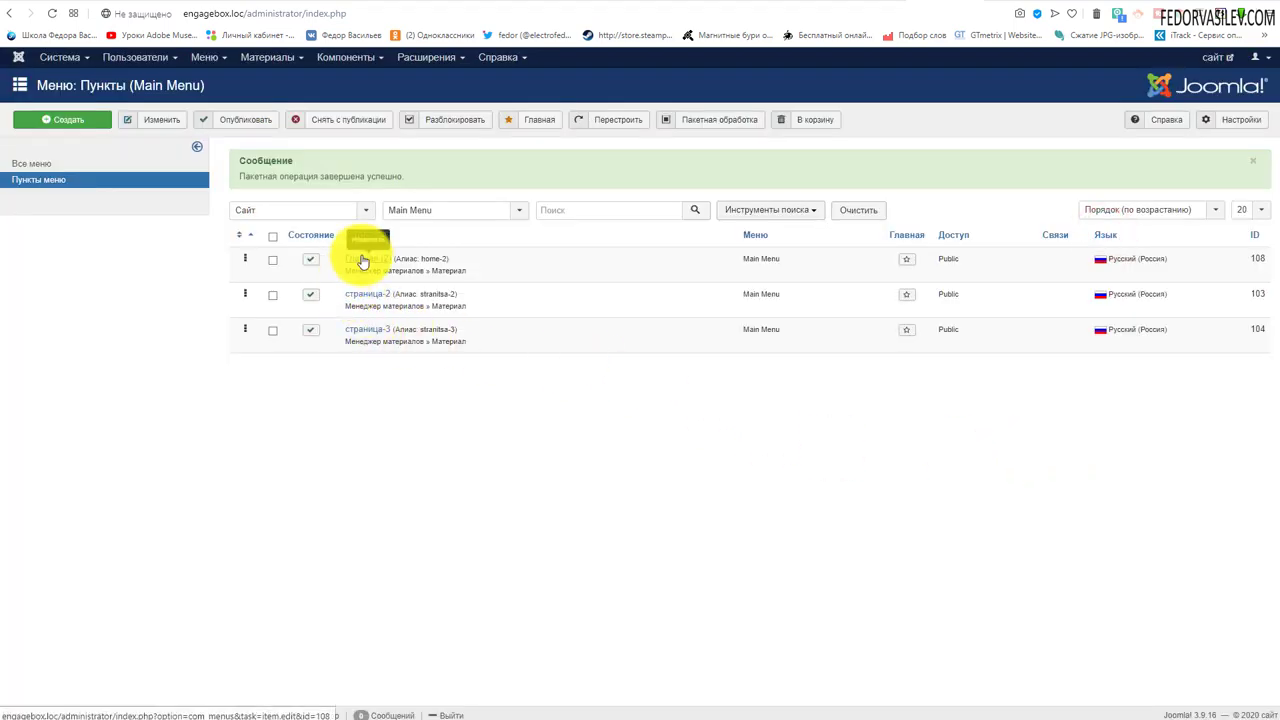
pyautogui.click(906, 259)
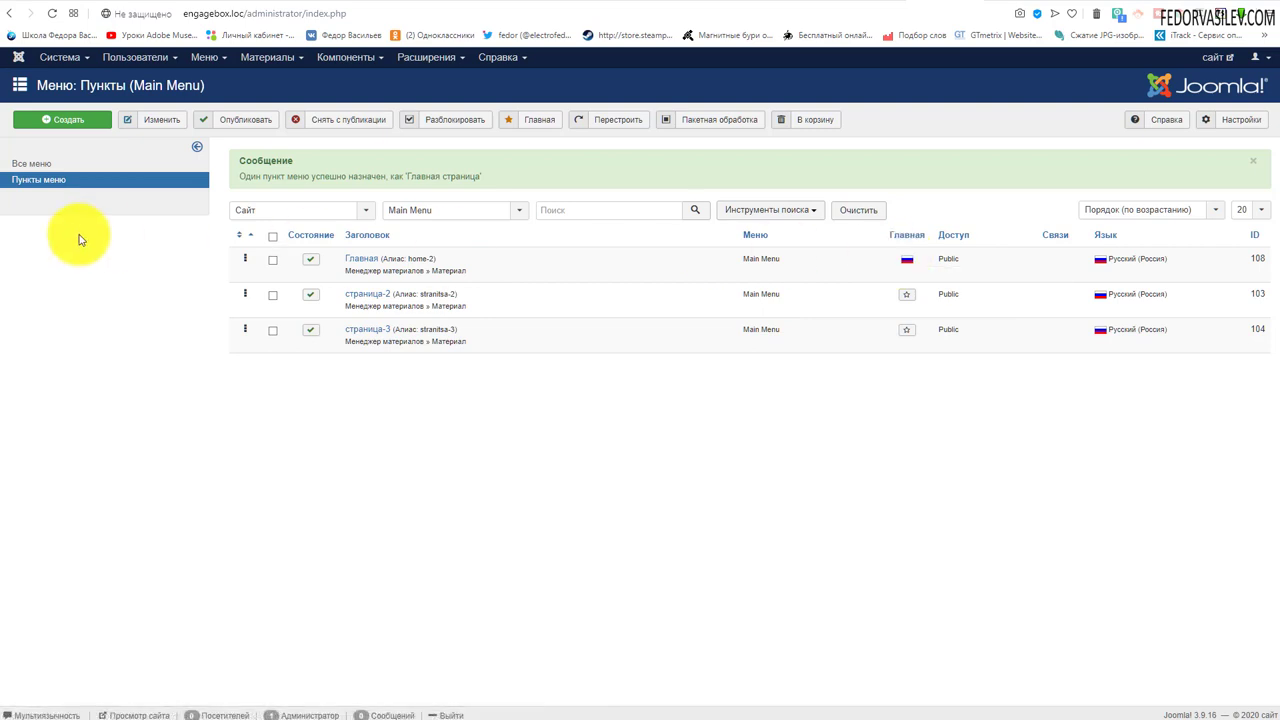
# Check the home assignment and language of the items in Меню для главной, Main Menu and Main Menu EN.
pyautogui.click(407, 212)
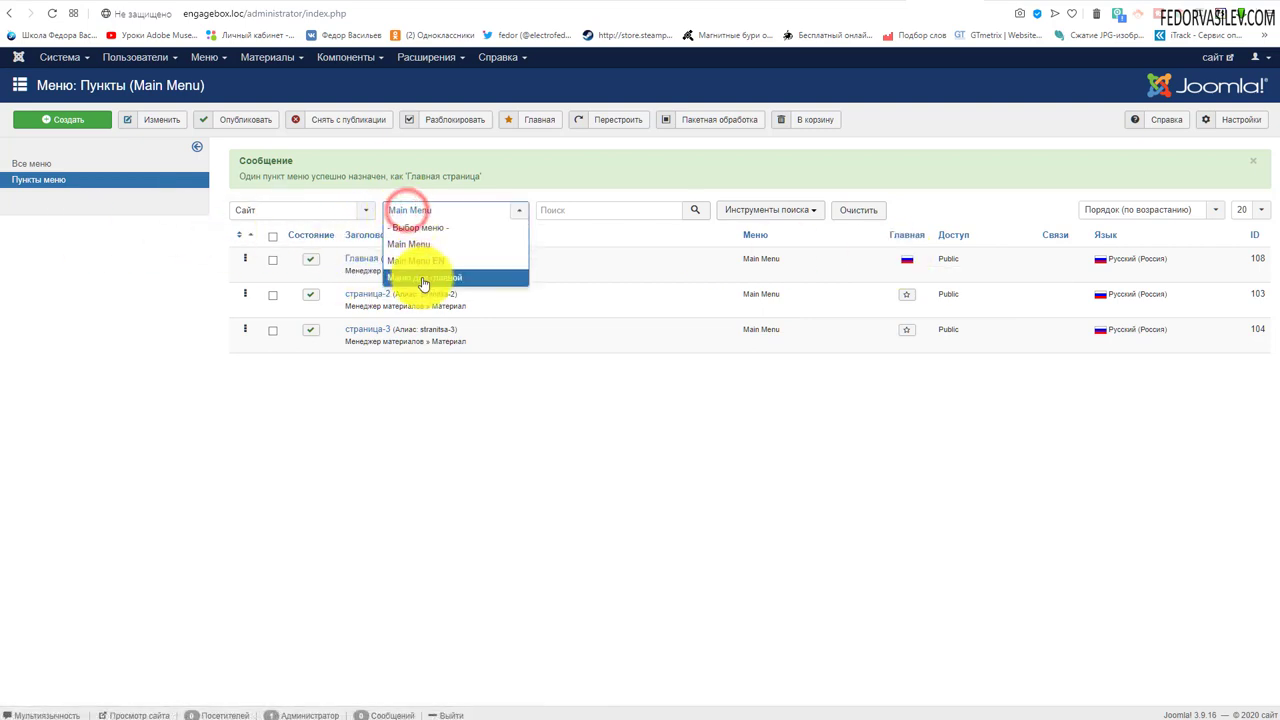
pyautogui.click(423, 279)
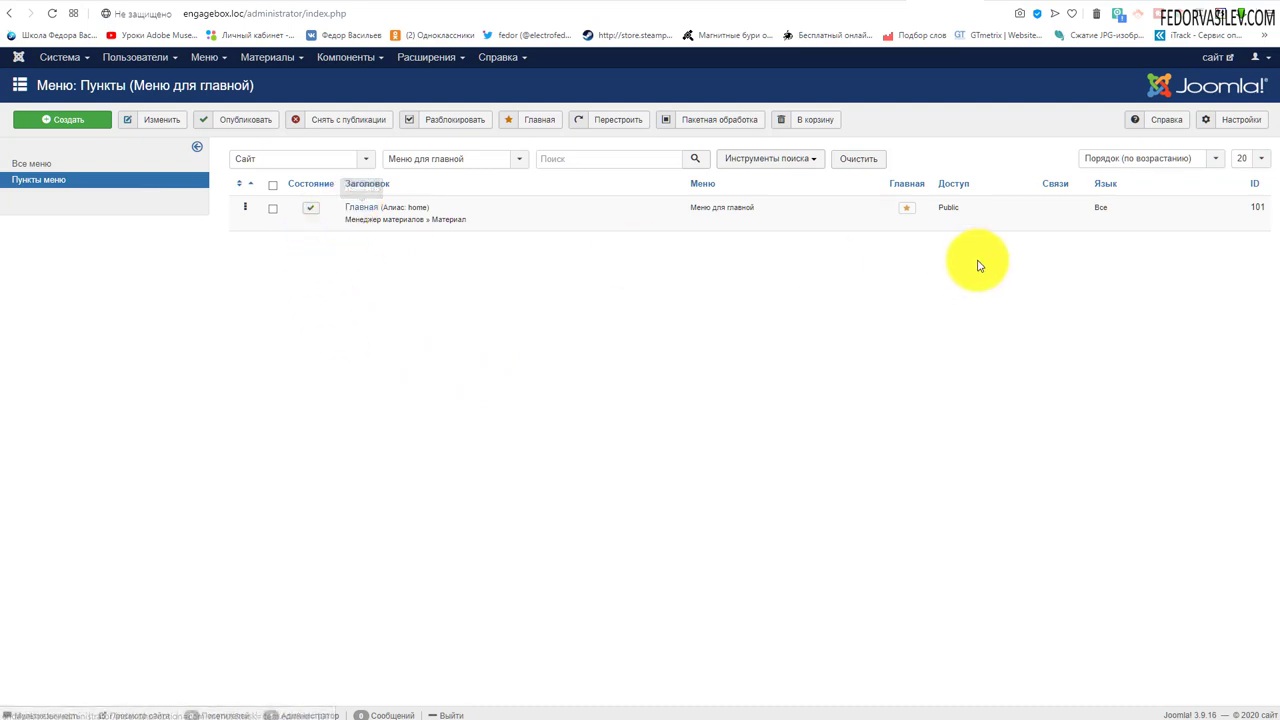
pyautogui.click(1094, 208)
pyautogui.click(1019, 288)
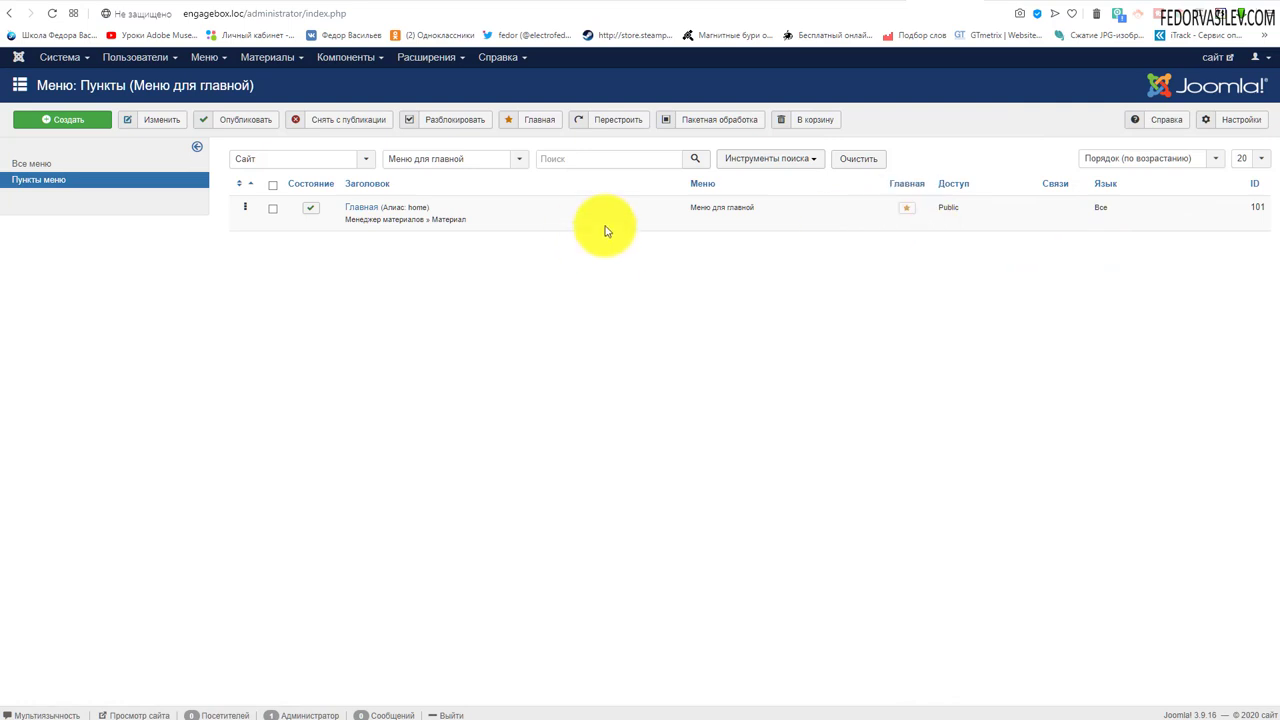
pyautogui.click(1125, 207)
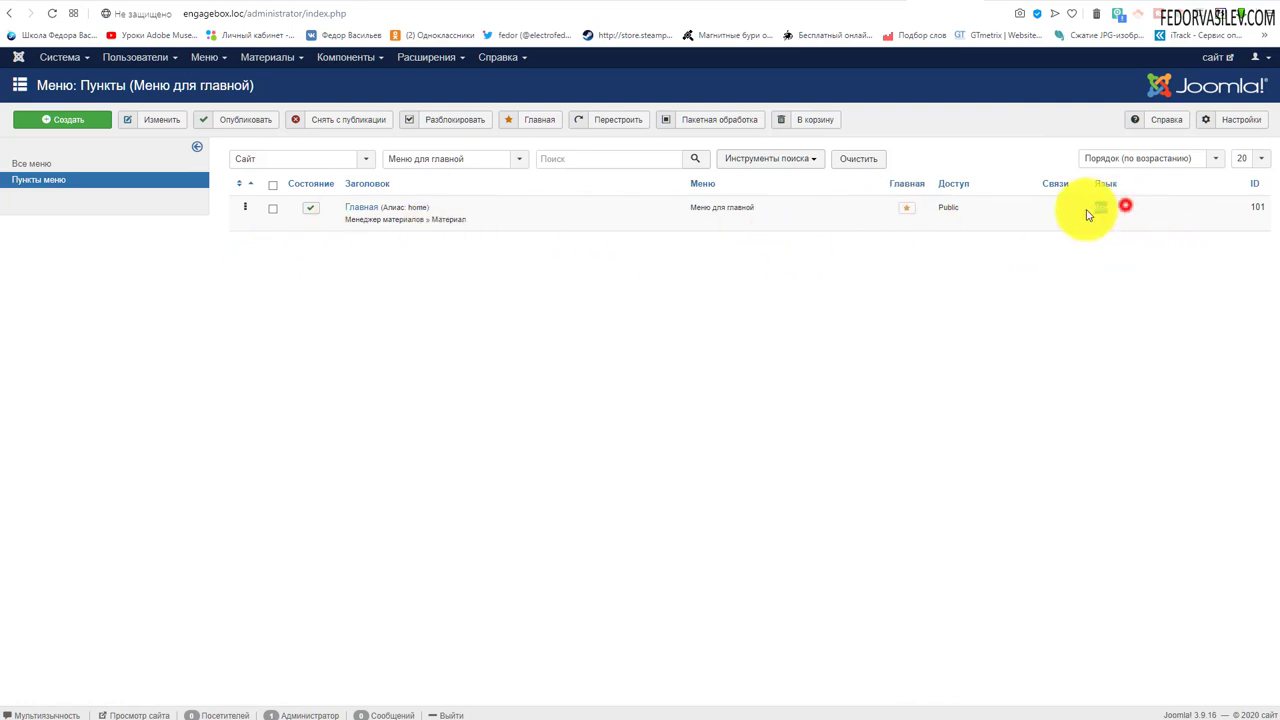
pyautogui.click(1029, 255)
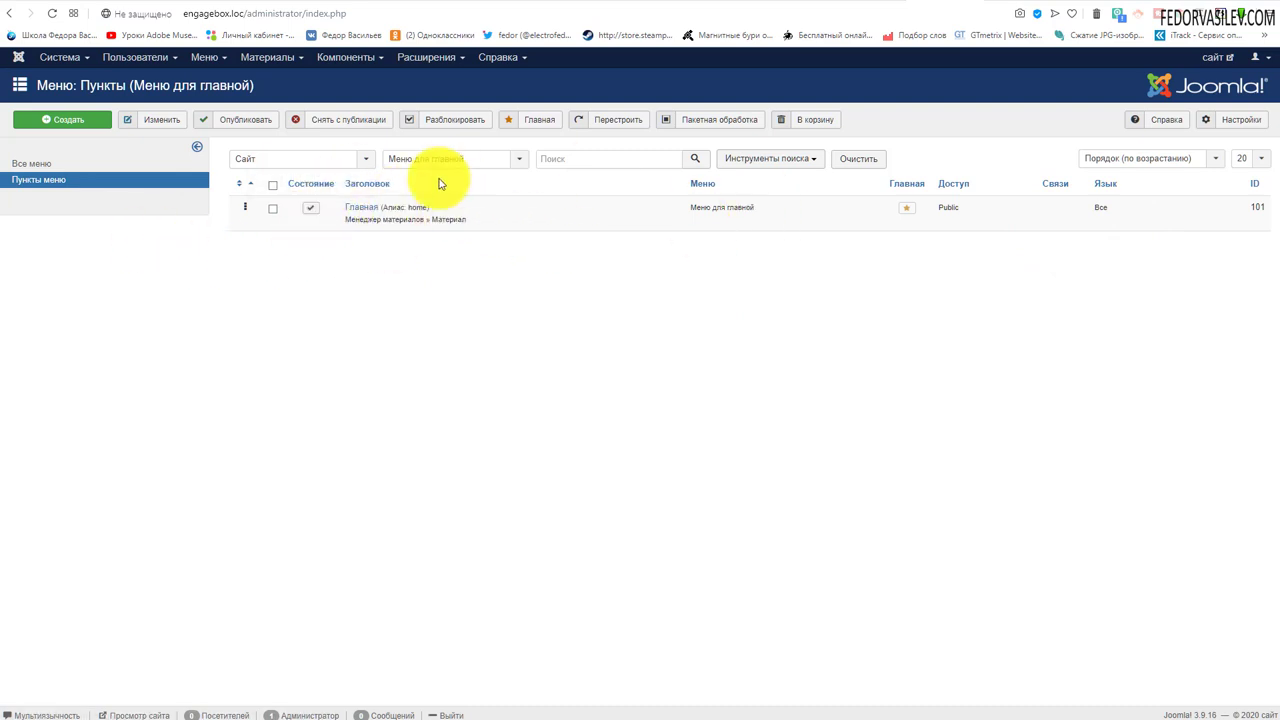
pyautogui.click(450, 162)
pyautogui.click(450, 194)
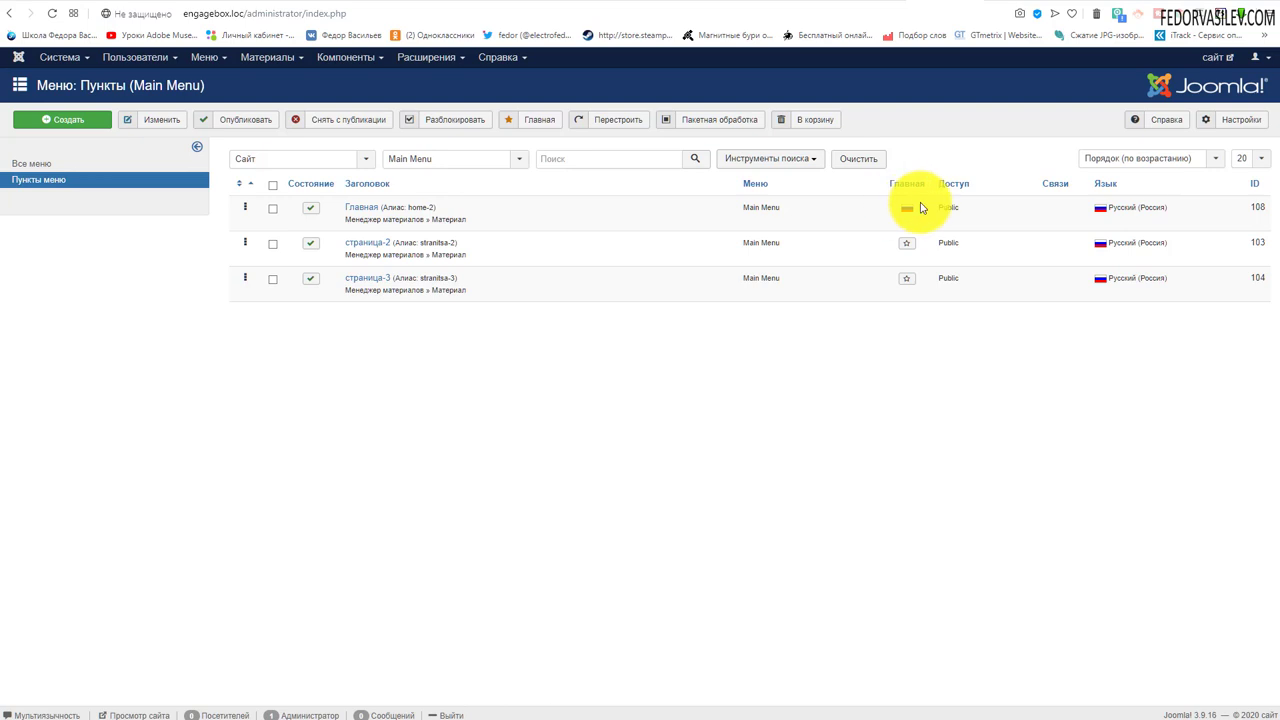
pyautogui.click(467, 166)
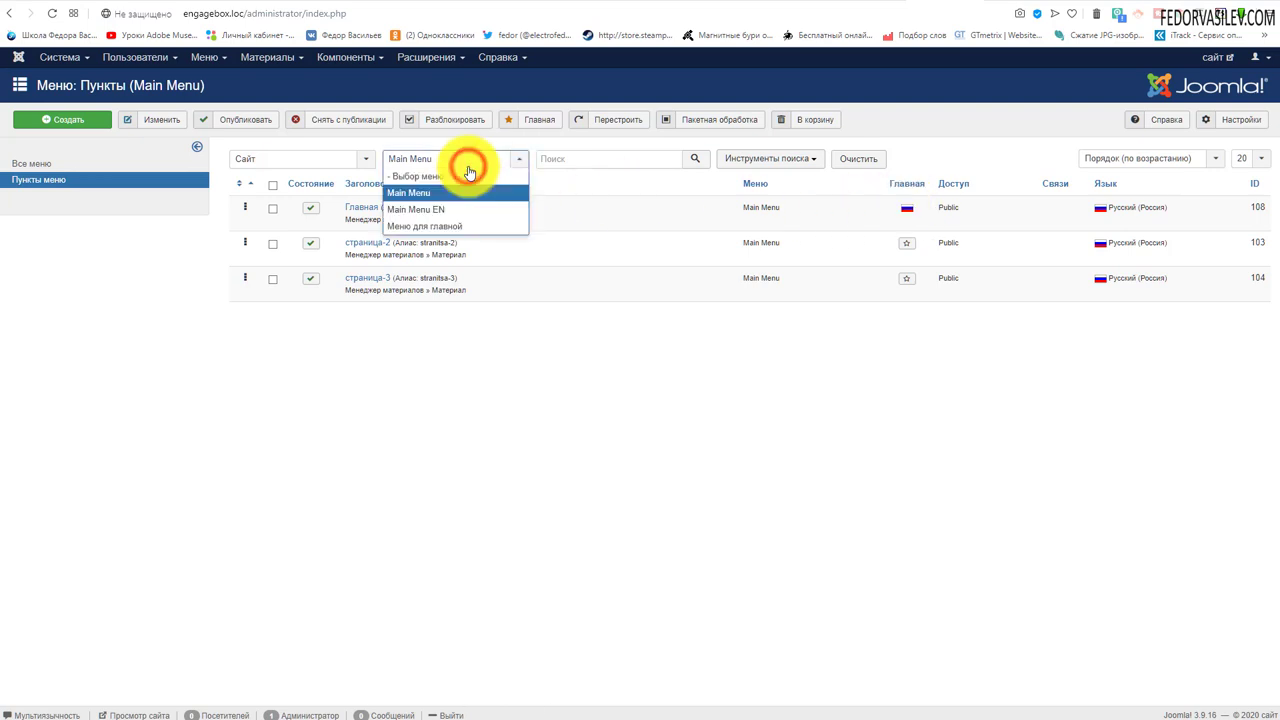
pyautogui.click(443, 209)
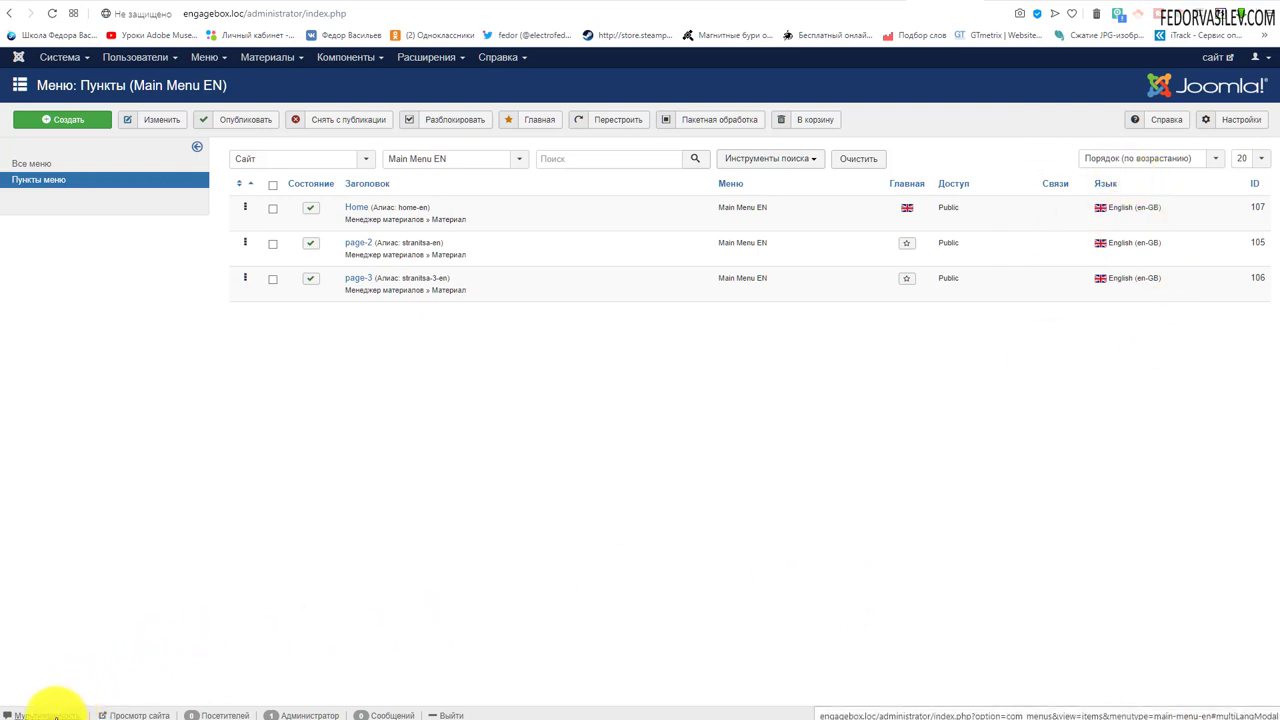
# Review the multilingual status report for the language filter, language switcher and published home pages, and close it.
pyautogui.click(45, 715)
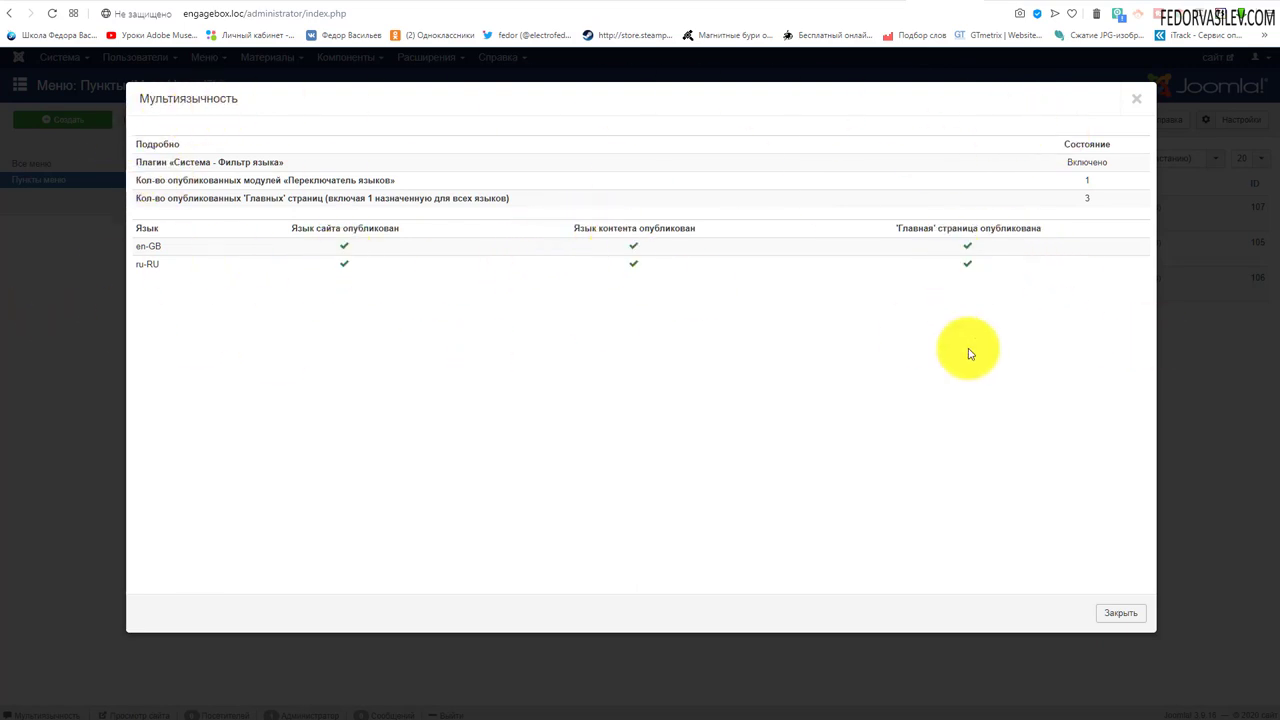
pyautogui.click(1115, 614)
pyautogui.click(808, 612)
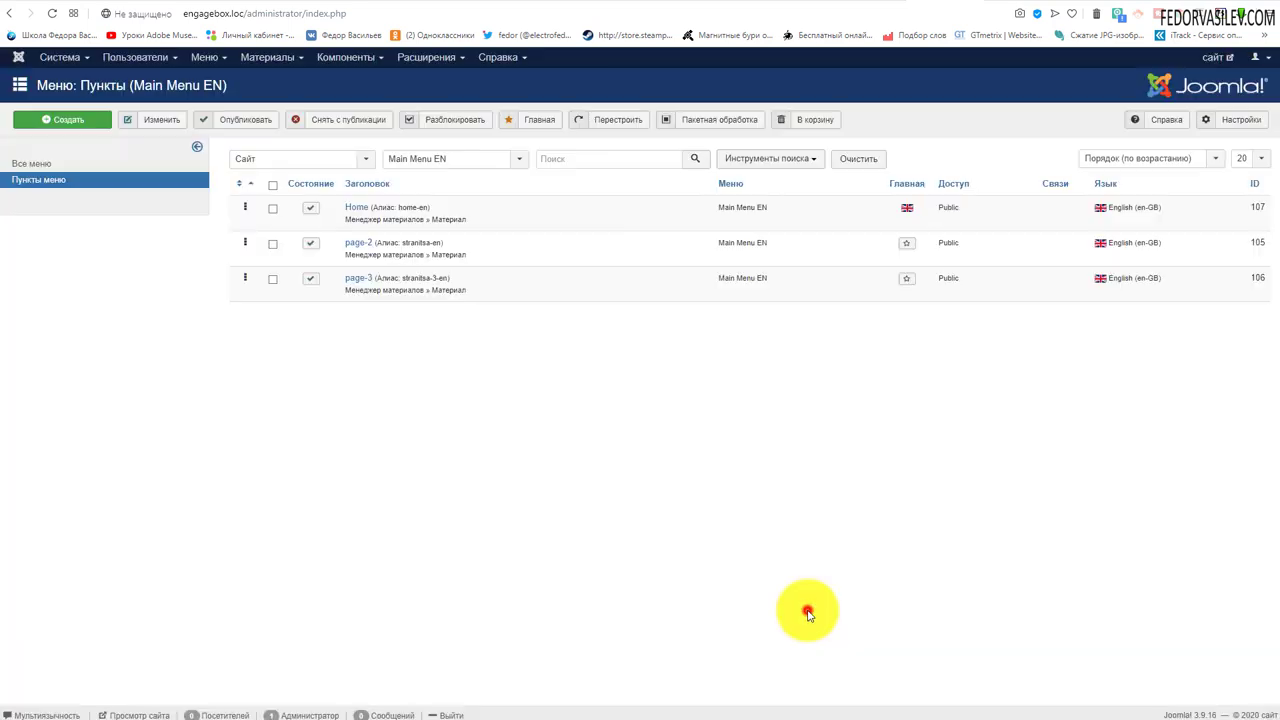
# Reload the public site and switch between its Russian and English versions, comparing the site title and the displayed menu.
pyautogui.click(1002, 2)
pyautogui.click(52, 13)
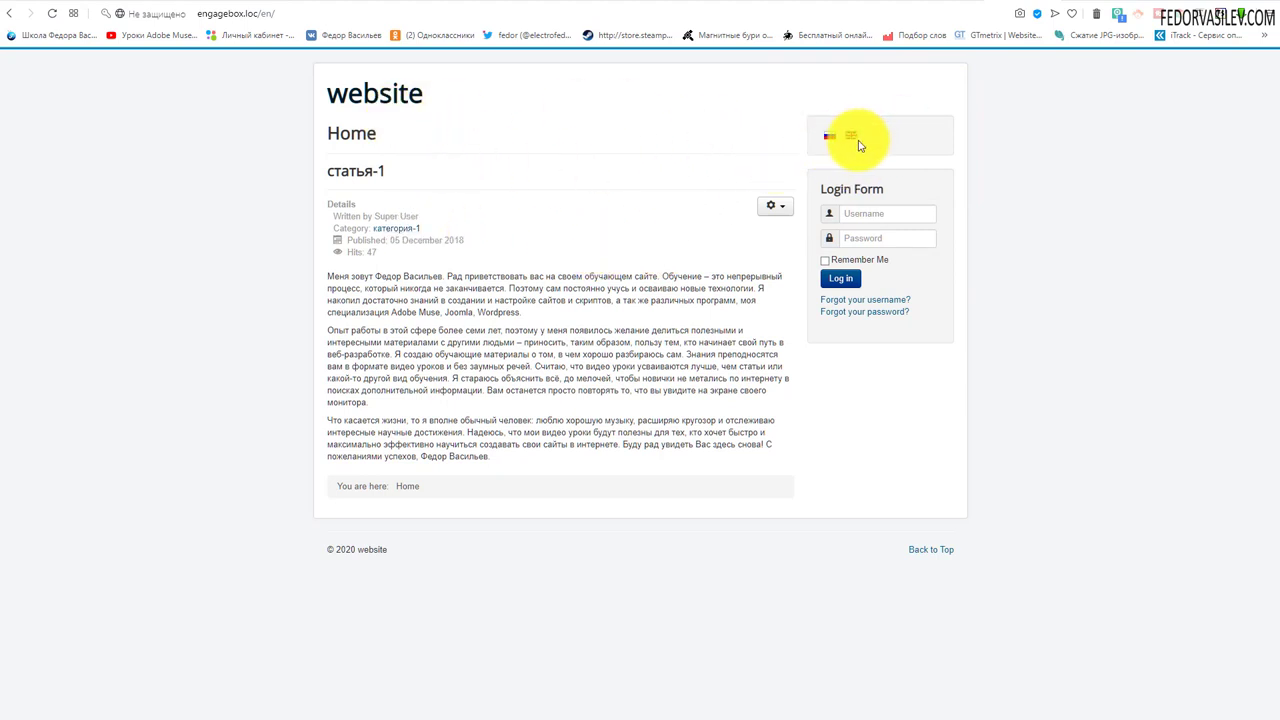
pyautogui.moveTo(432, 92); pyautogui.dragTo(243, 120)
pyautogui.click(241, 113)
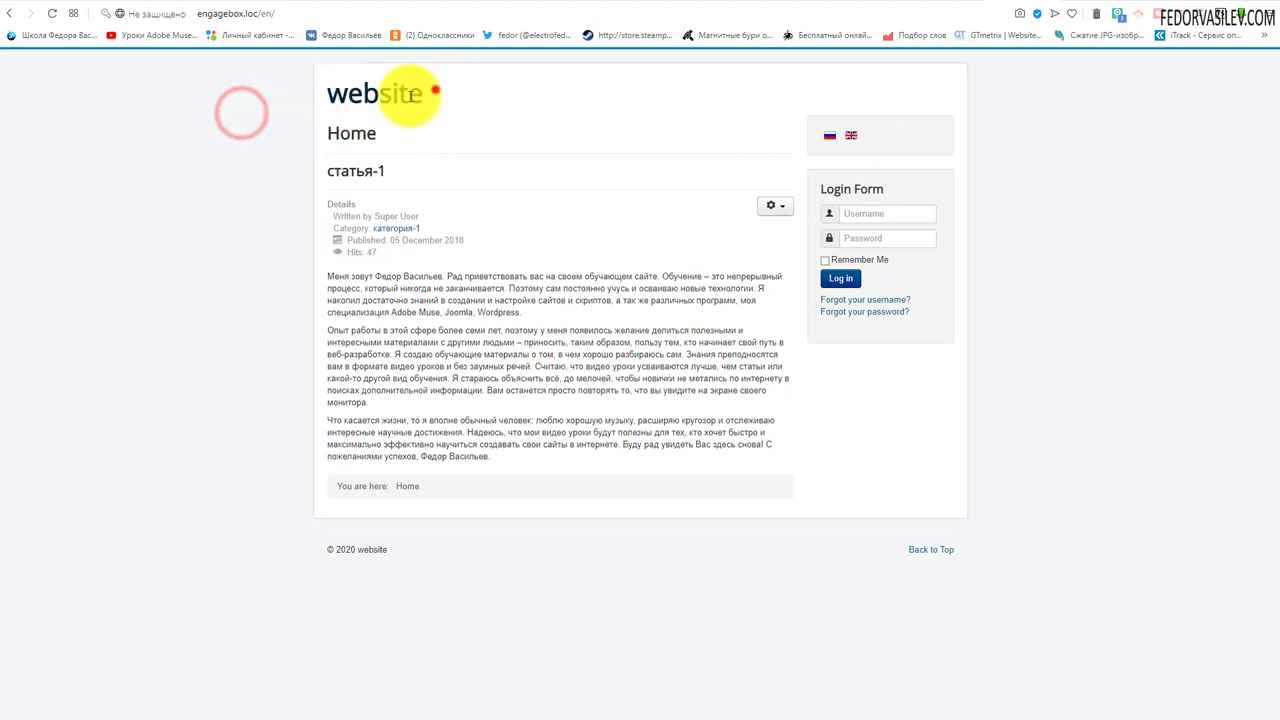
pyautogui.moveTo(436, 90); pyautogui.dragTo(317, 101)
pyautogui.click(830, 135)
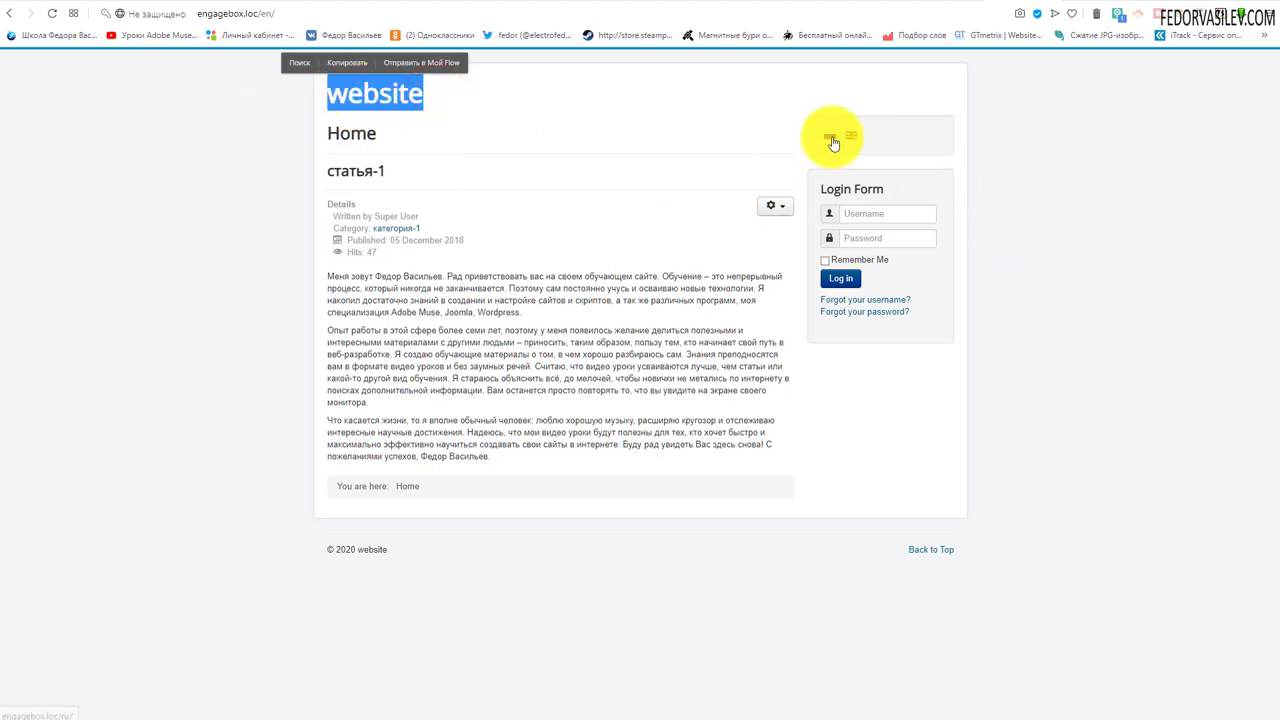
pyautogui.moveTo(400, 80); pyautogui.dragTo(309, 103)
pyautogui.click(232, 158)
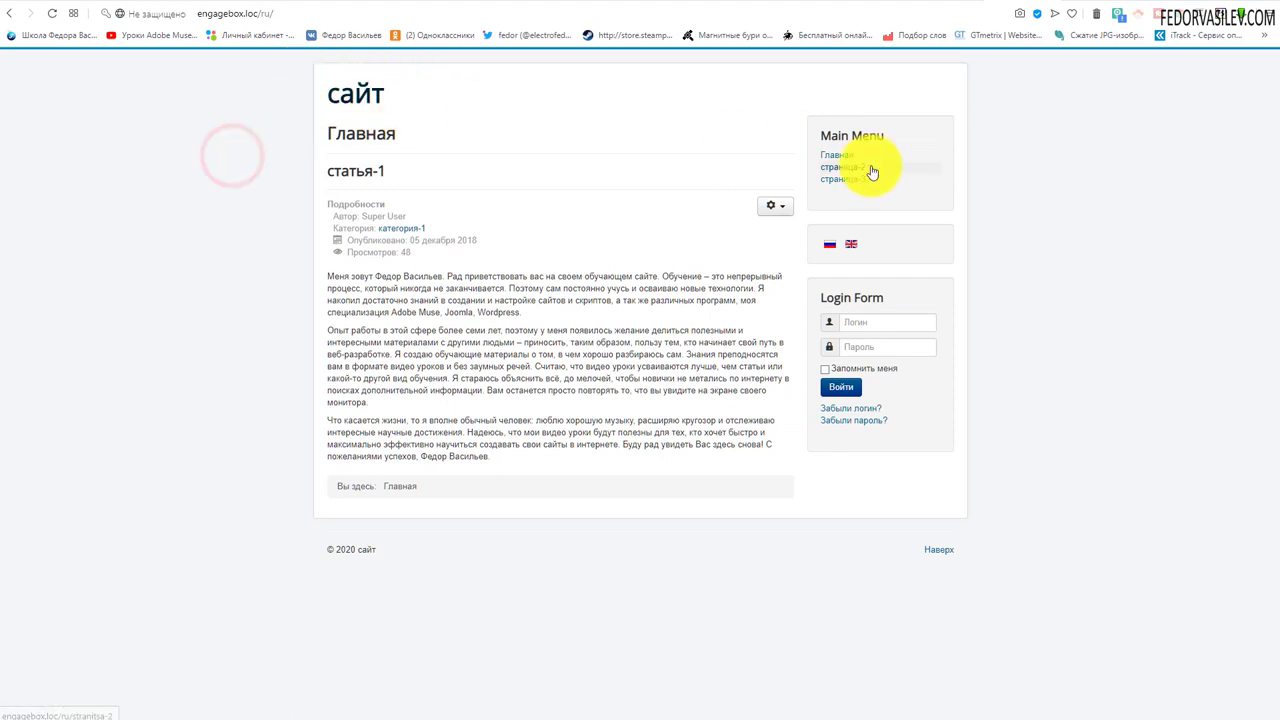
pyautogui.click(852, 246)
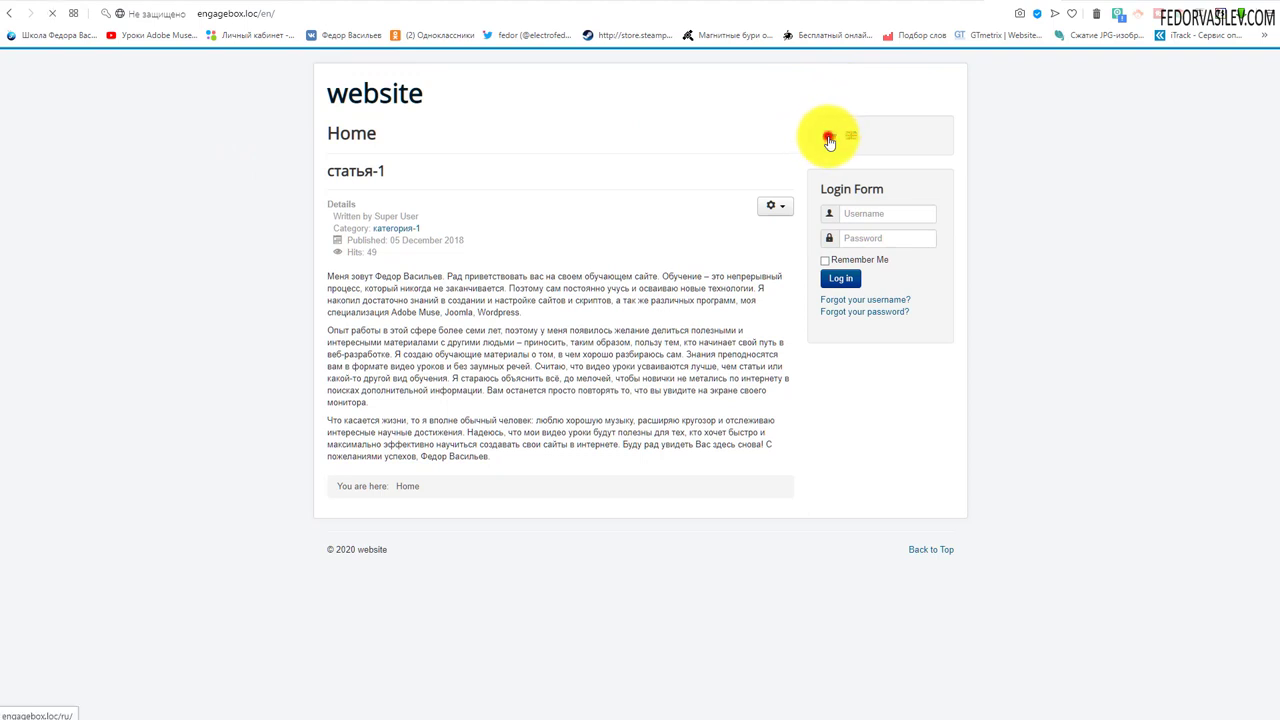
pyautogui.click(829, 137)
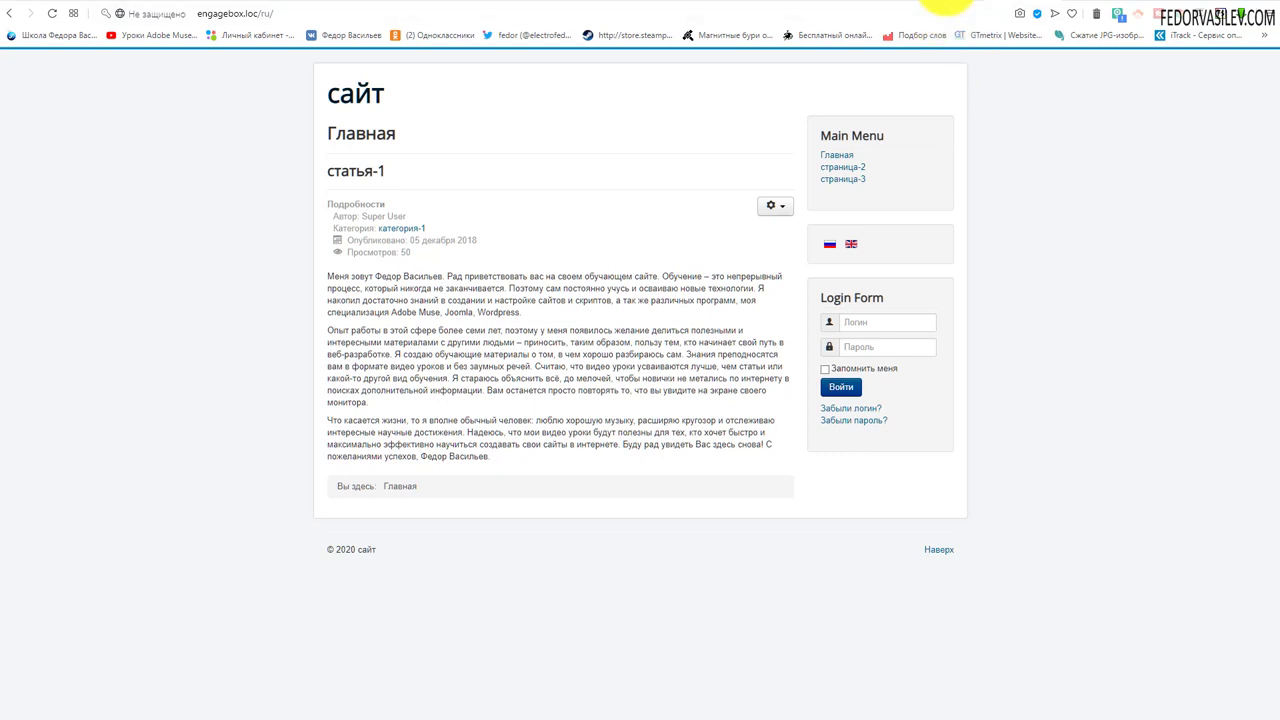
# Return to the administration area and duplicate the protostar - Default site template style.
pyautogui.click(950, 8)
pyautogui.click(441, 61)
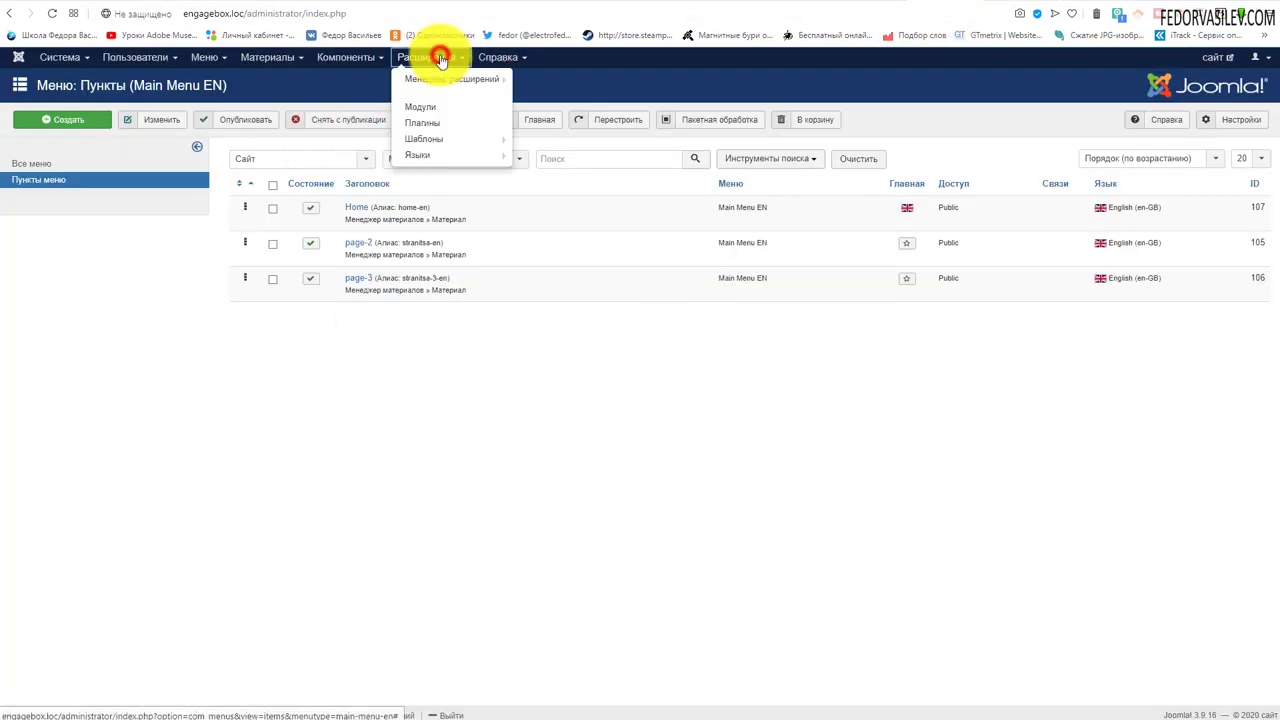
pyautogui.click(440, 138)
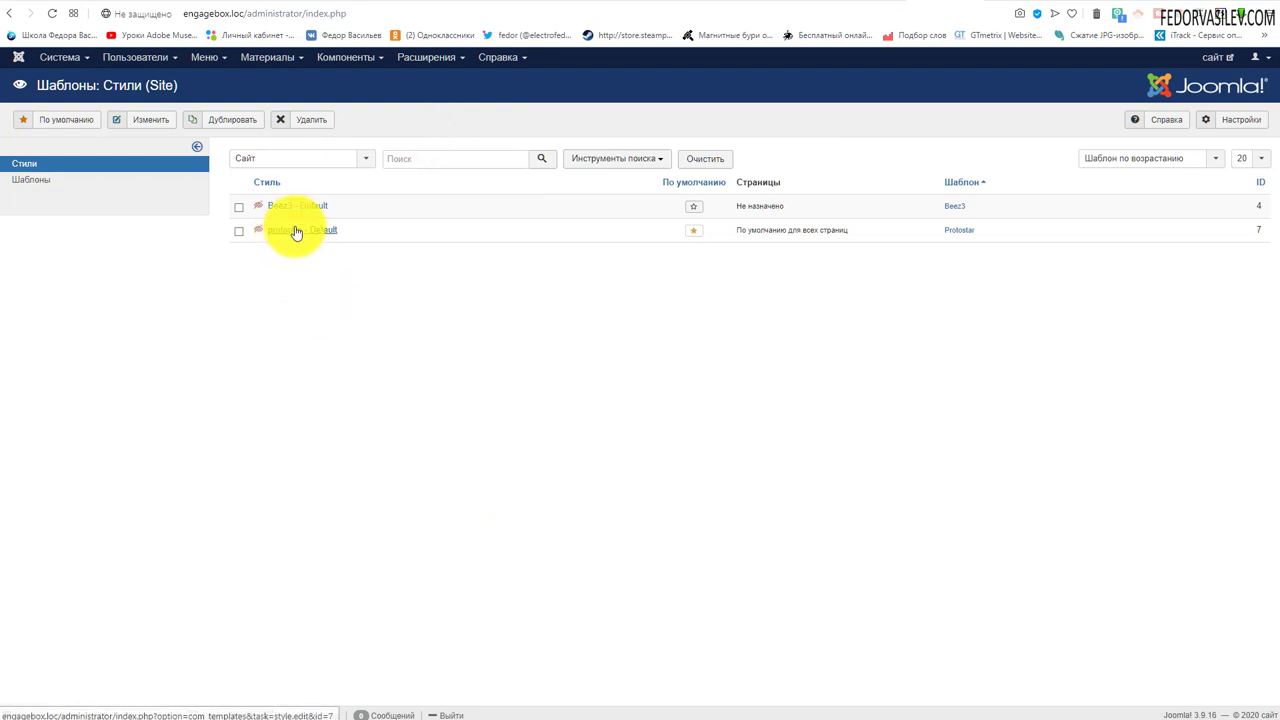
pyautogui.click(241, 231)
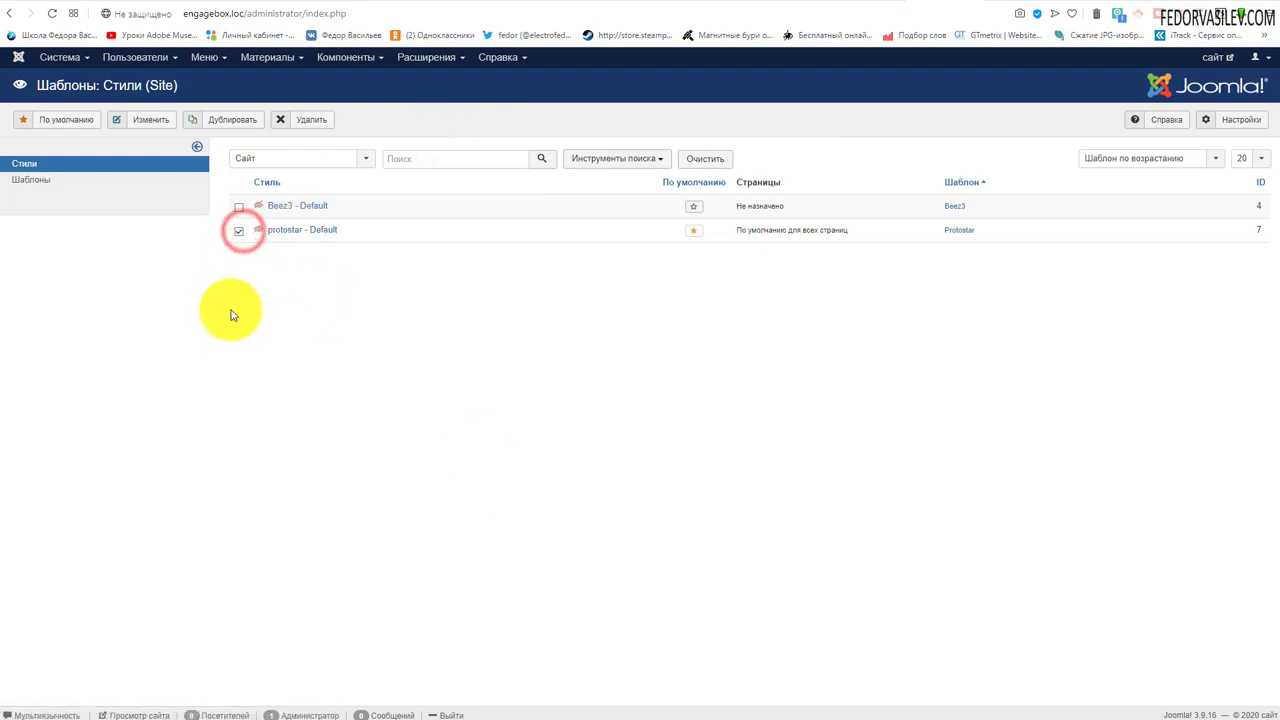
pyautogui.click(210, 120)
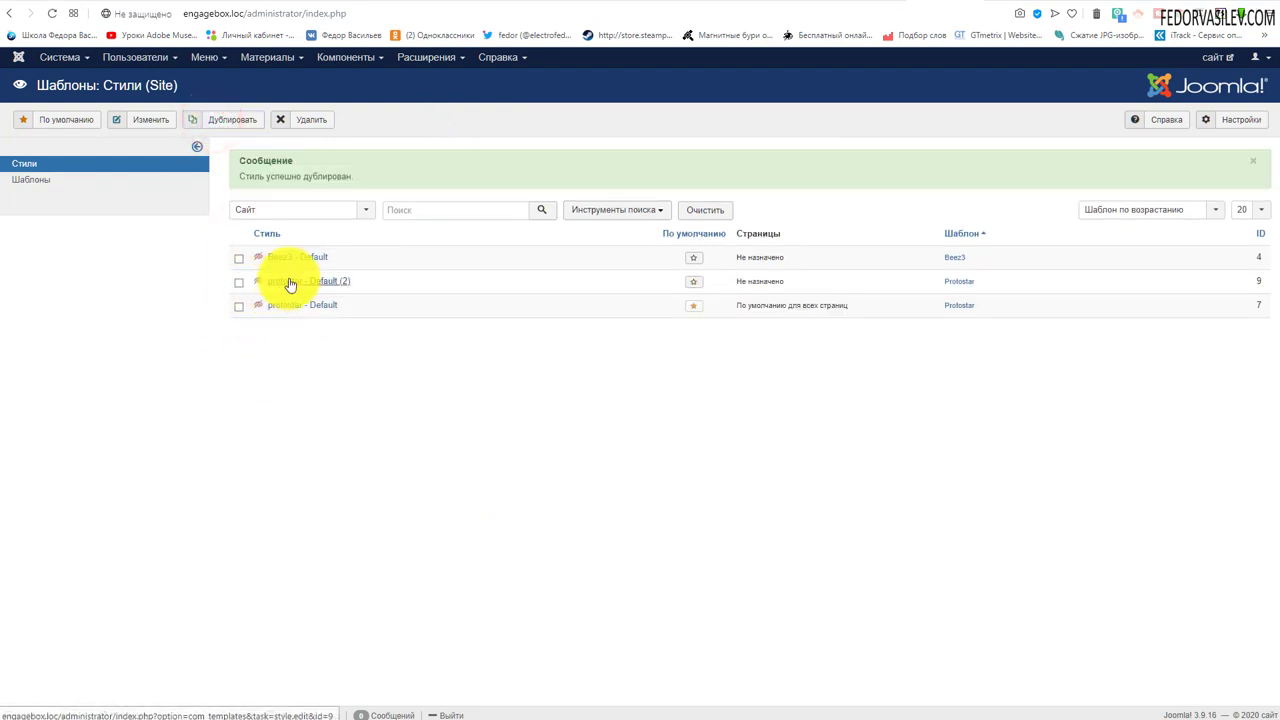
# Rename the duplicated template style as "protostar - En" and make it the default for English (en-GB).
pyautogui.click(317, 283)
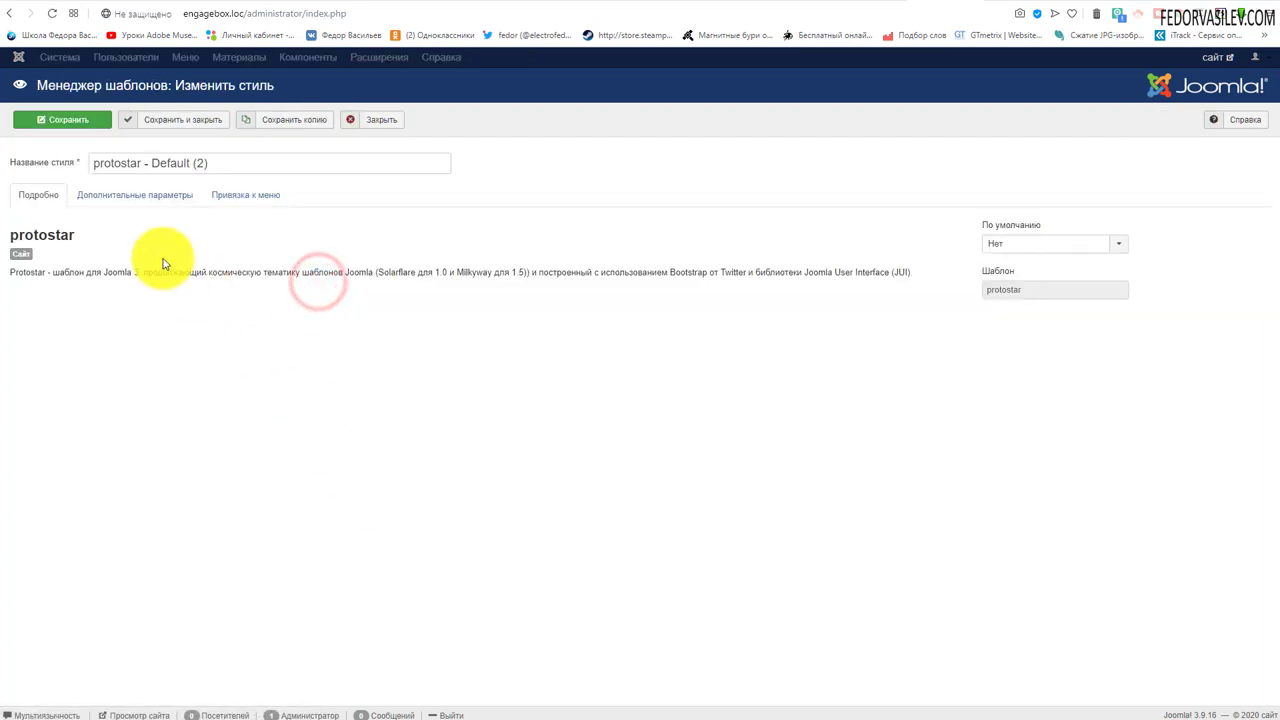
pyautogui.write('En')
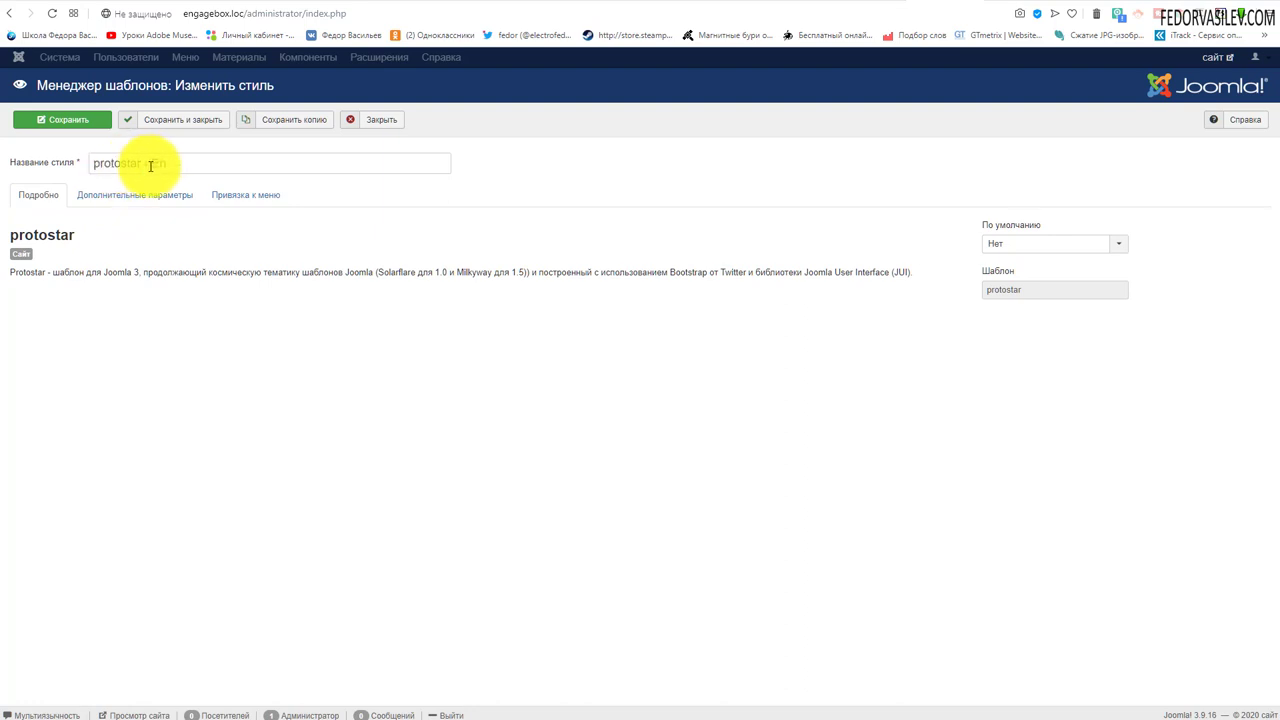
pyautogui.moveTo(141, 167); pyautogui.dragTo(234, 166)
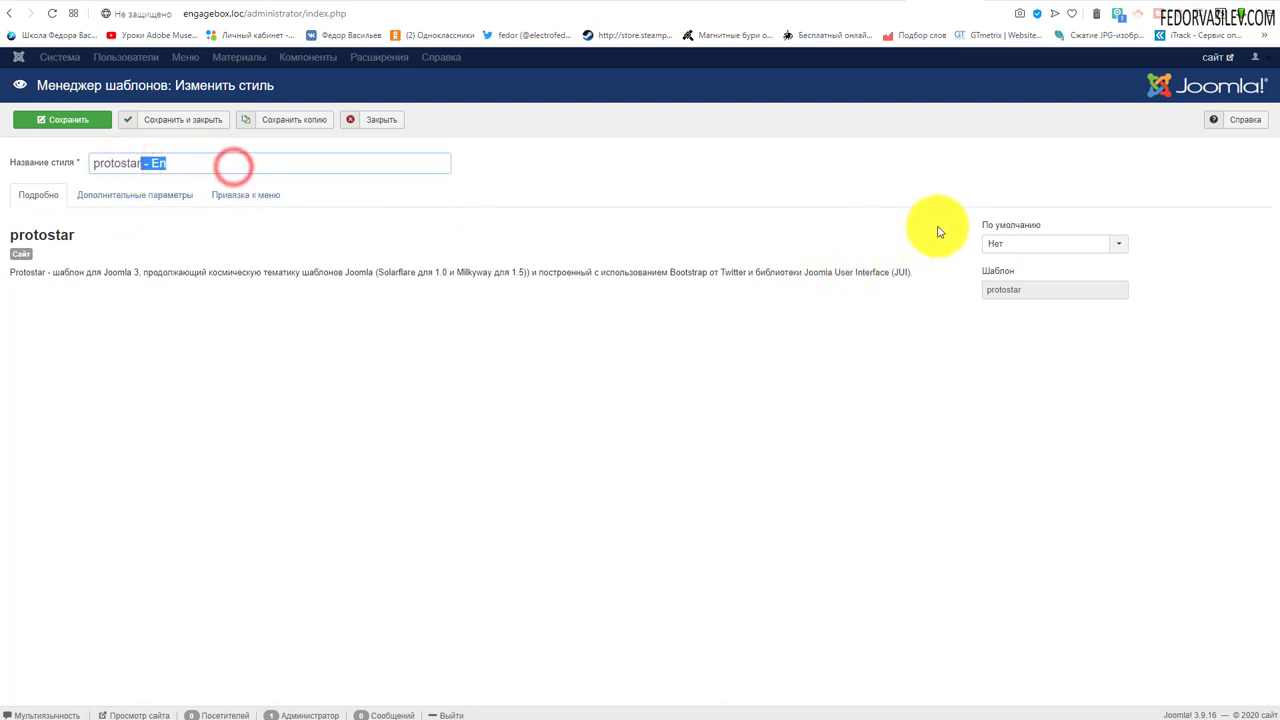
pyautogui.click(1033, 247)
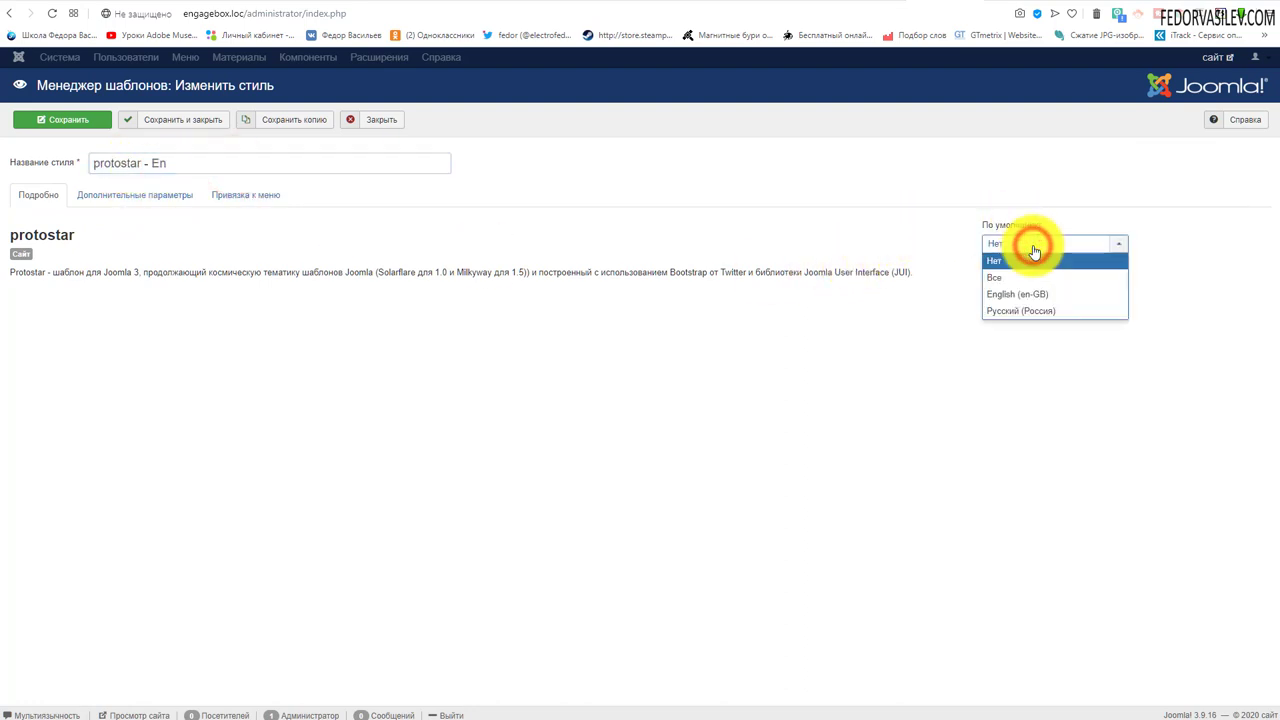
pyautogui.click(1008, 294)
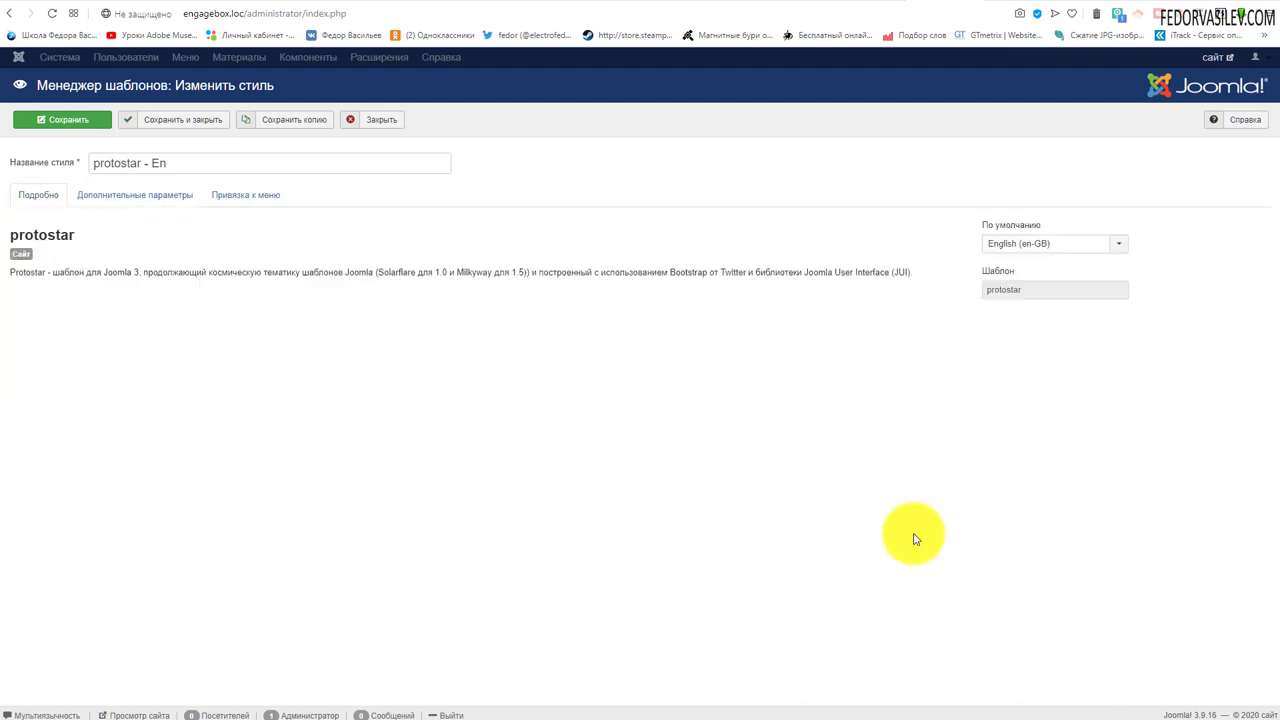
# Open the menu assignment settings of the protostar - En style.
pyautogui.click(245, 194)
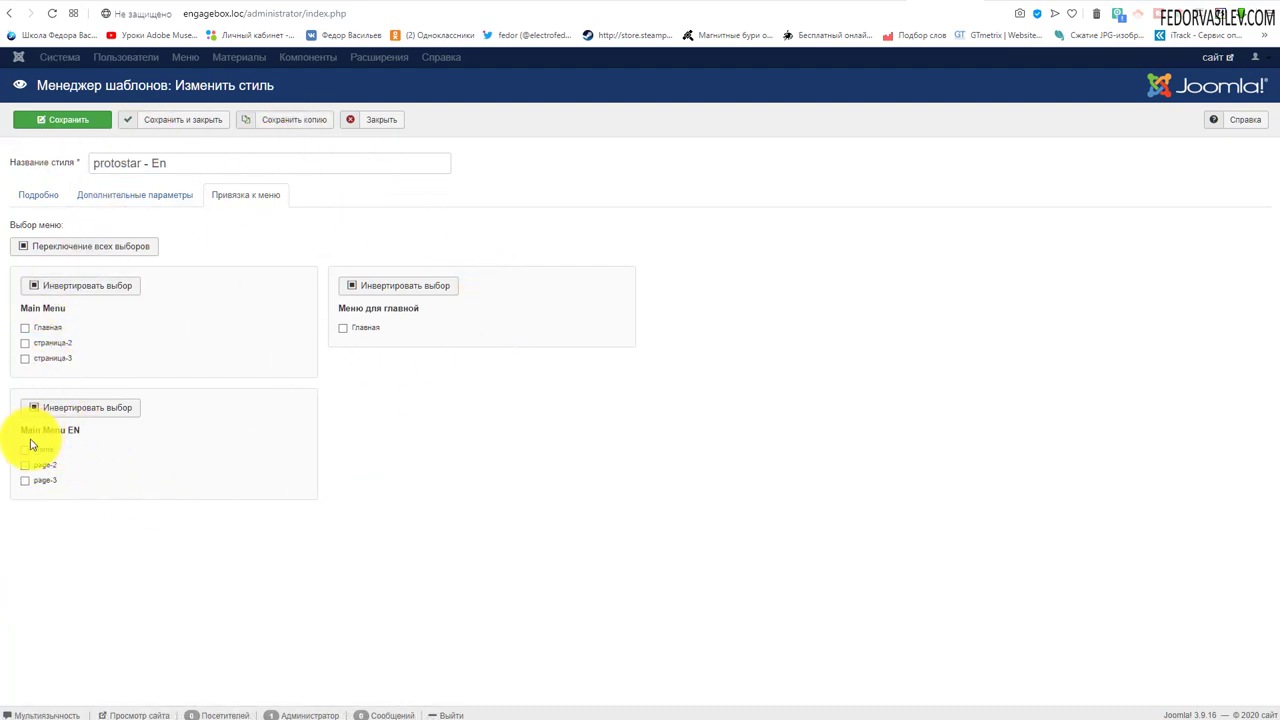
# Assign the protostar - En style to Home, page-2 and page-3 of Main Menu EN, and save and close it.
pyautogui.moveTo(49, 432); pyautogui.dragTo(21, 431)
pyautogui.click(198, 438)
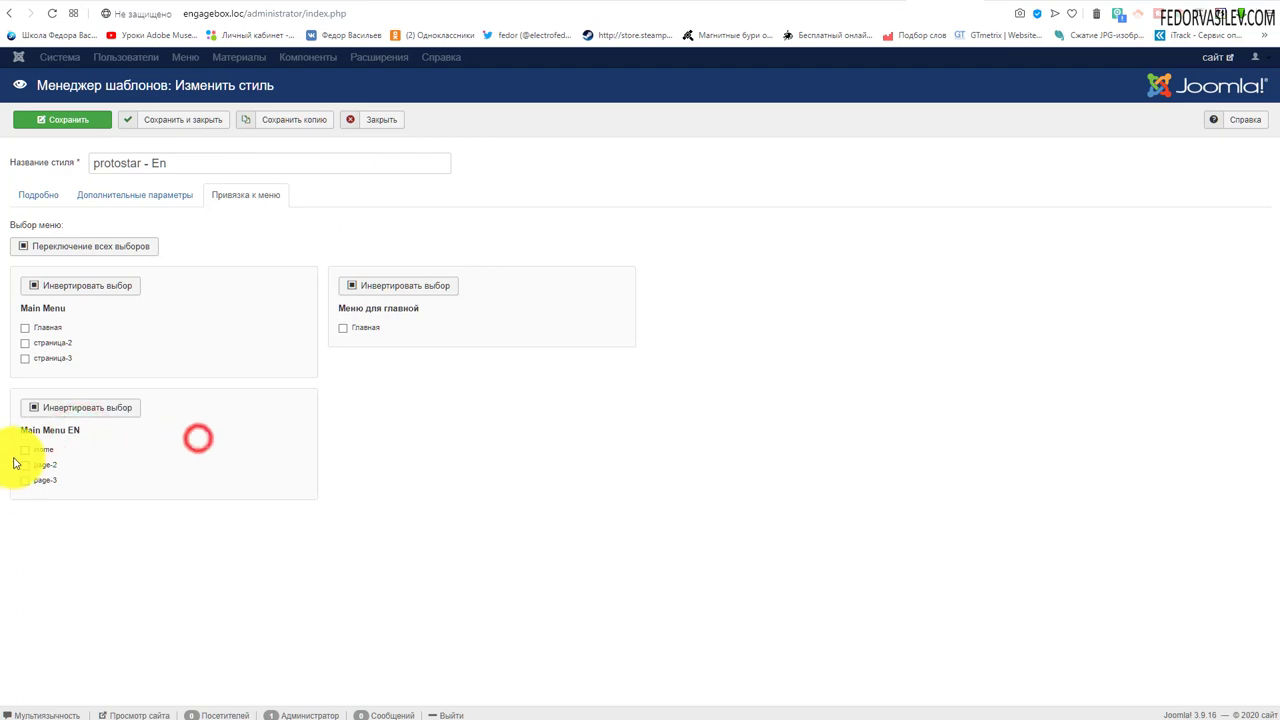
pyautogui.click(25, 480)
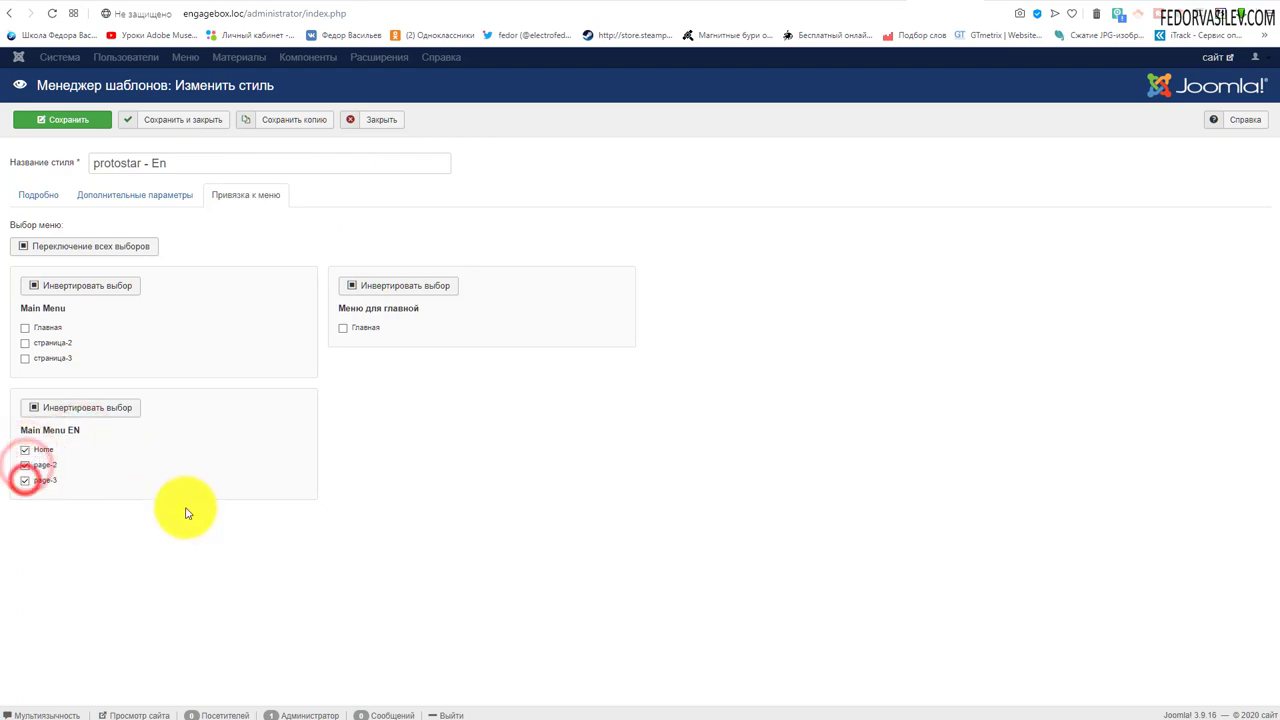
pyautogui.click(160, 119)
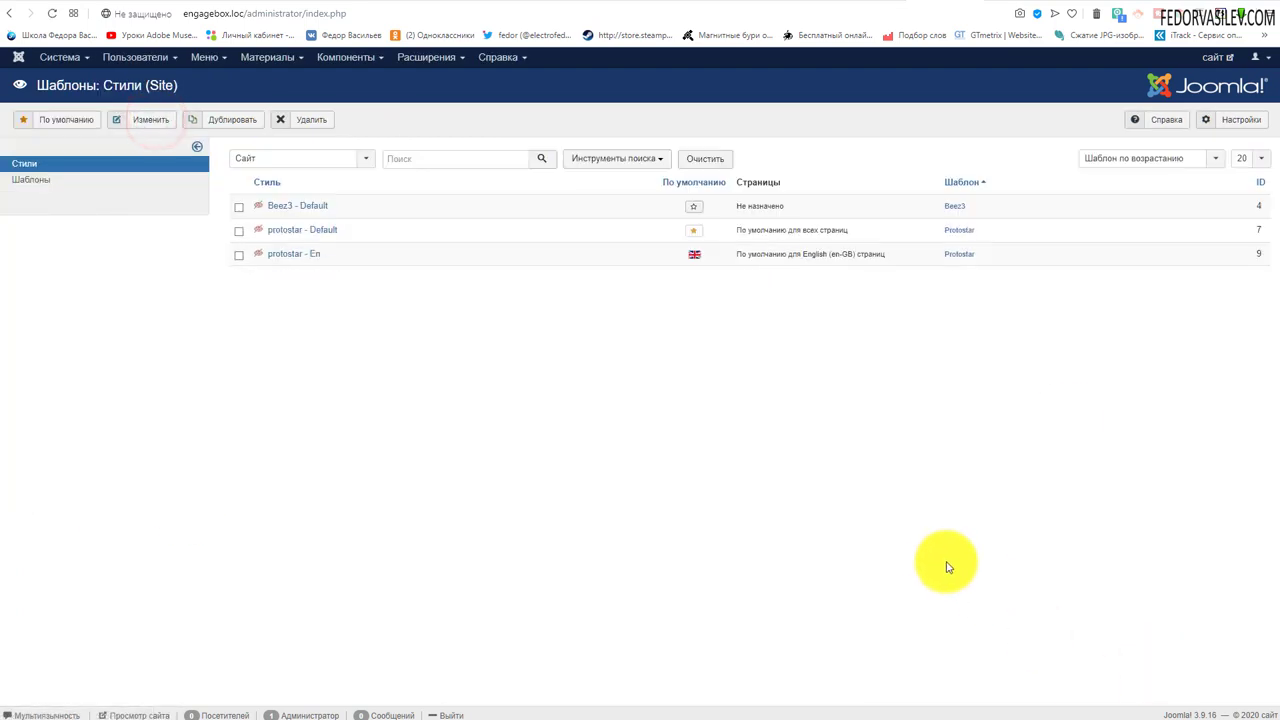
# Check the Main Menu module on the Russian version of the public site.
pyautogui.click(1024, 3)
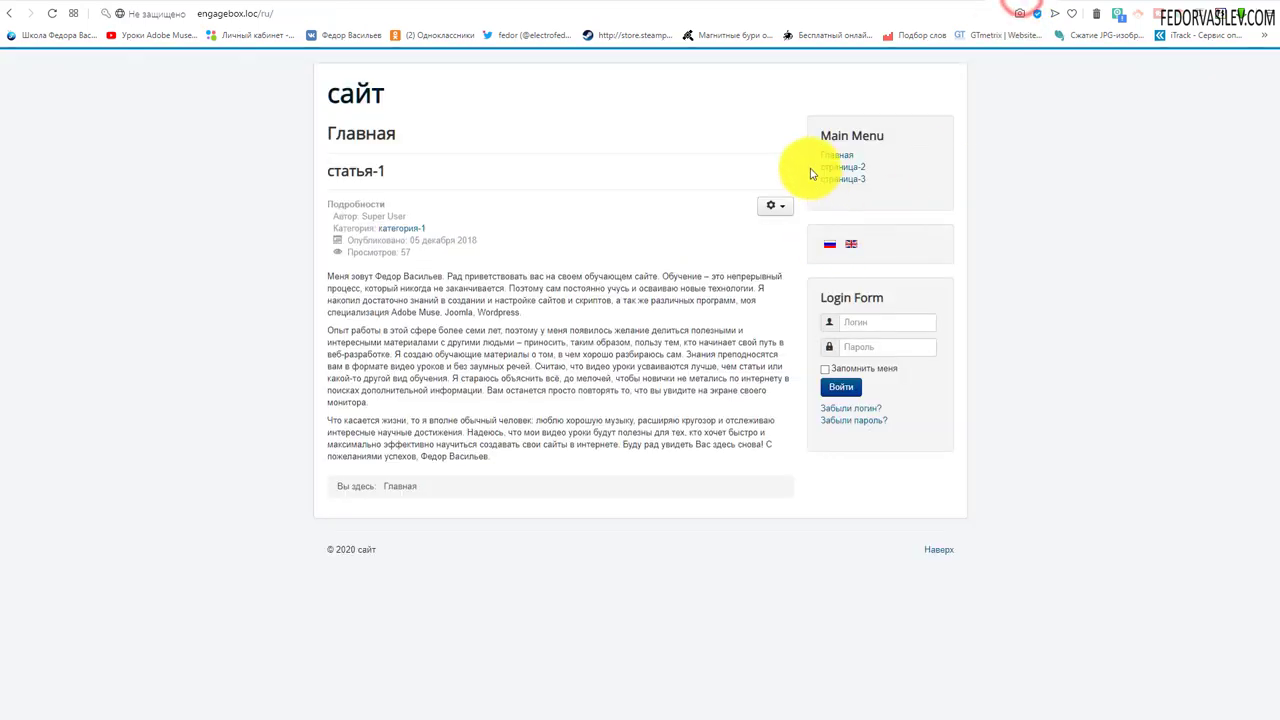
pyautogui.moveTo(829, 134); pyautogui.dragTo(886, 135)
pyautogui.click(1086, 206)
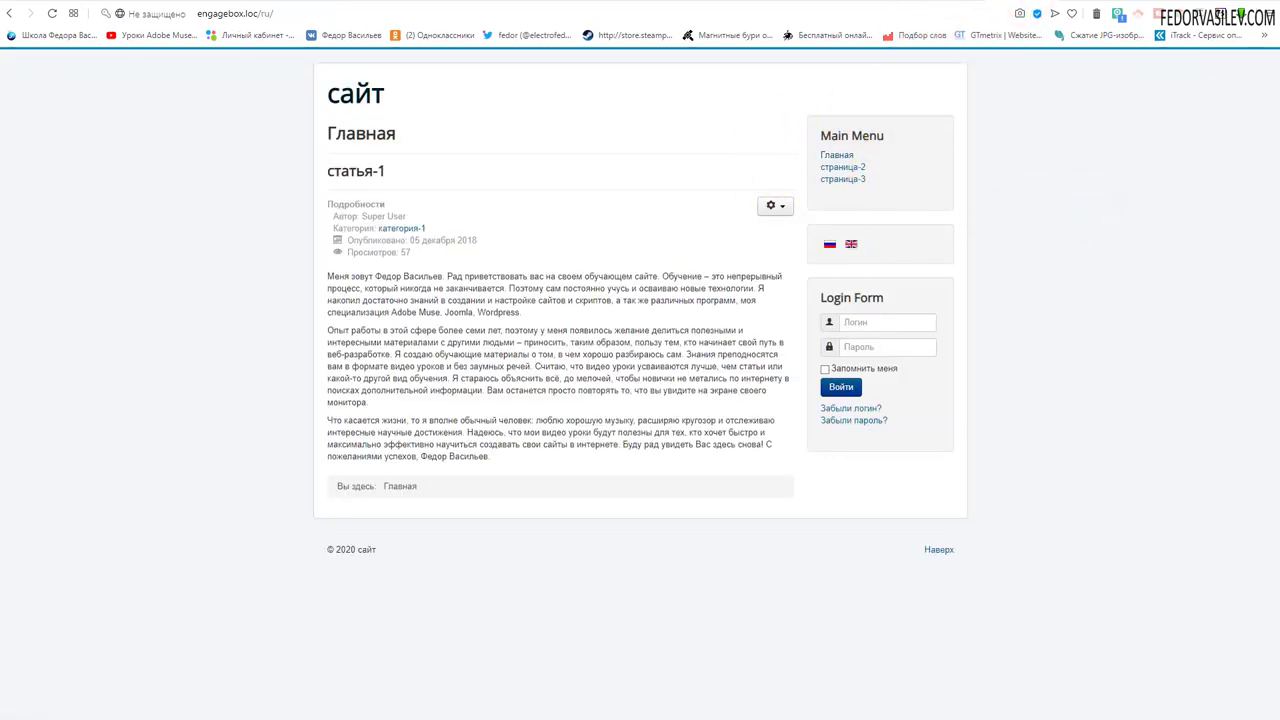
# List the site modules in the administration area and duplicate the Main Menu module.
pyautogui.click(938, 2)
pyautogui.click(425, 57)
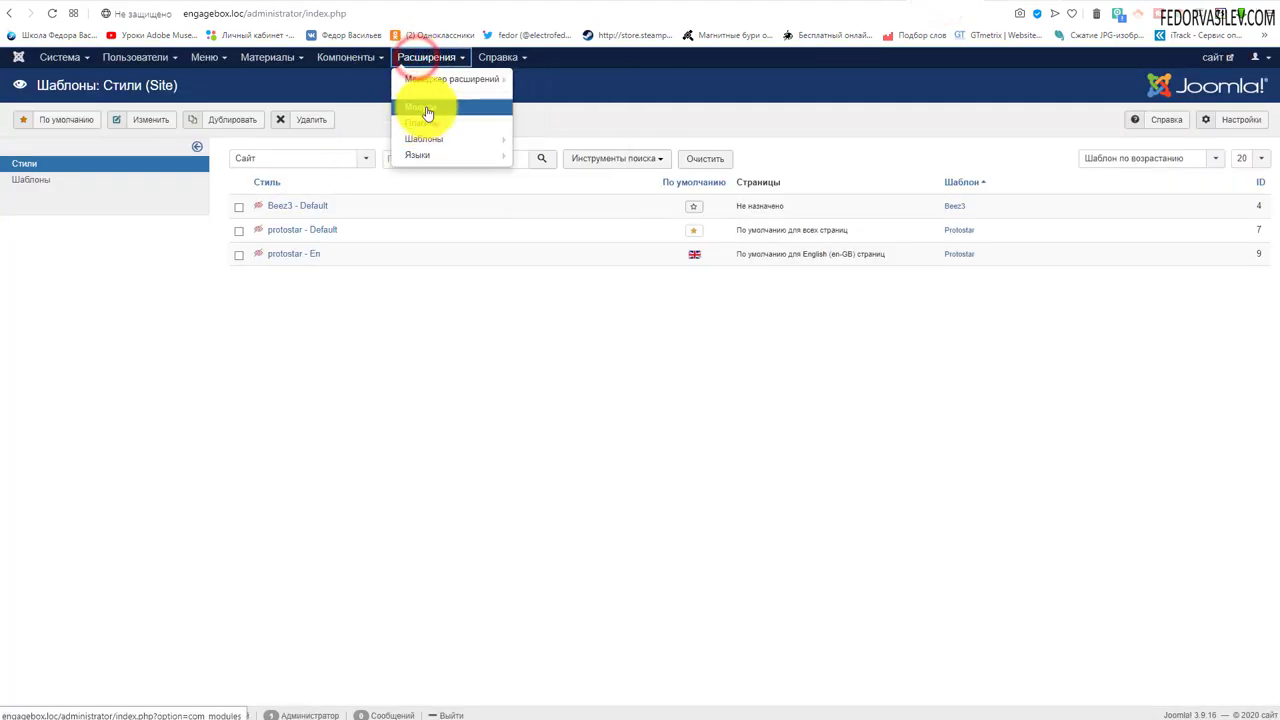
pyautogui.click(427, 103)
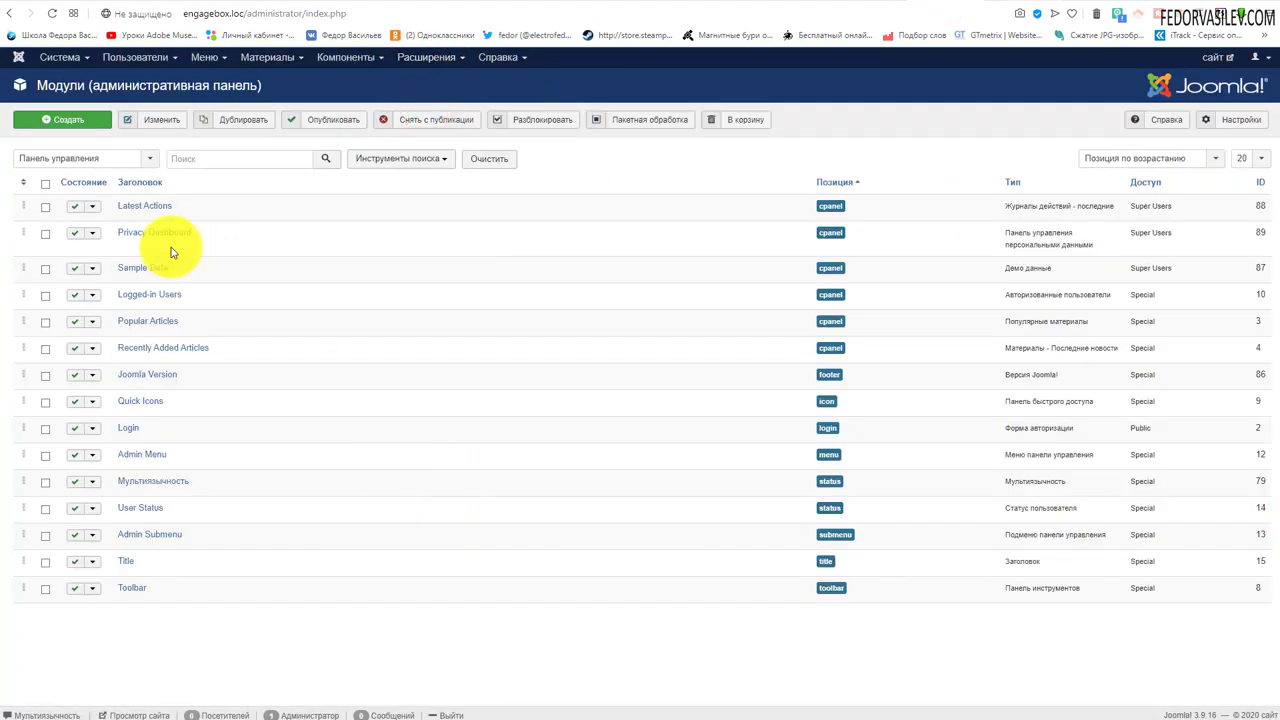
pyautogui.click(122, 157)
pyautogui.click(61, 176)
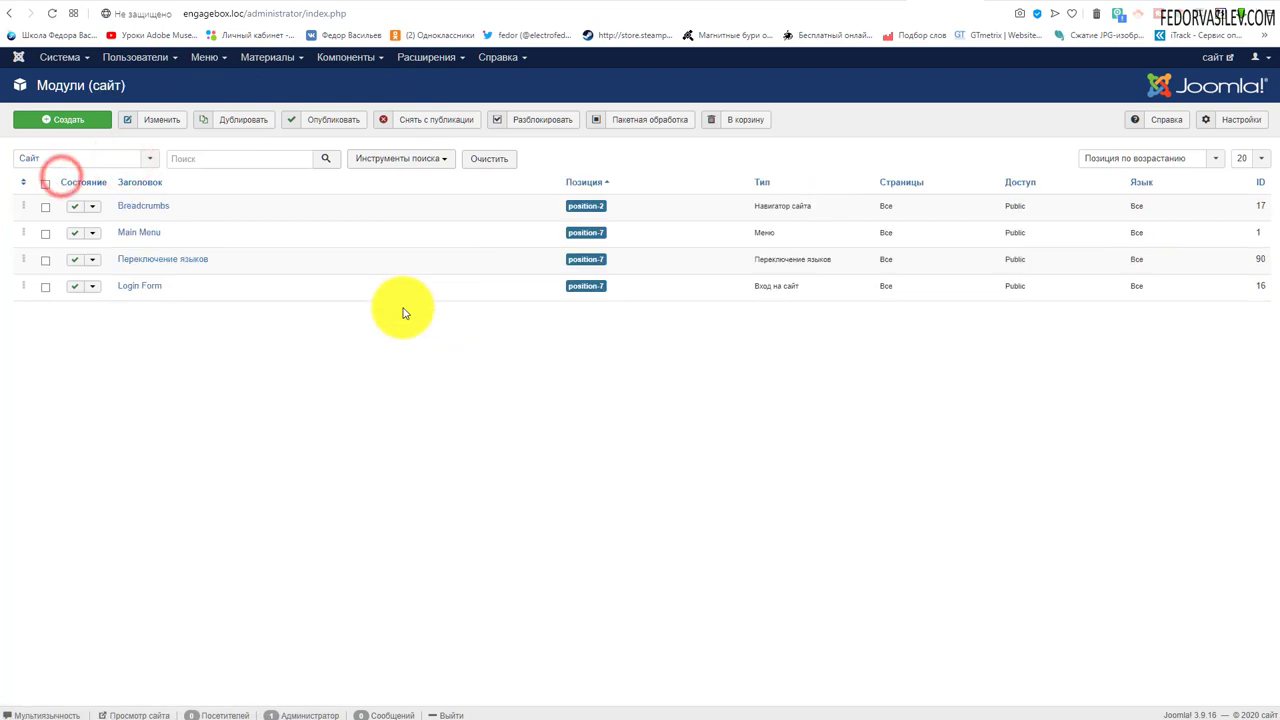
pyautogui.click(45, 233)
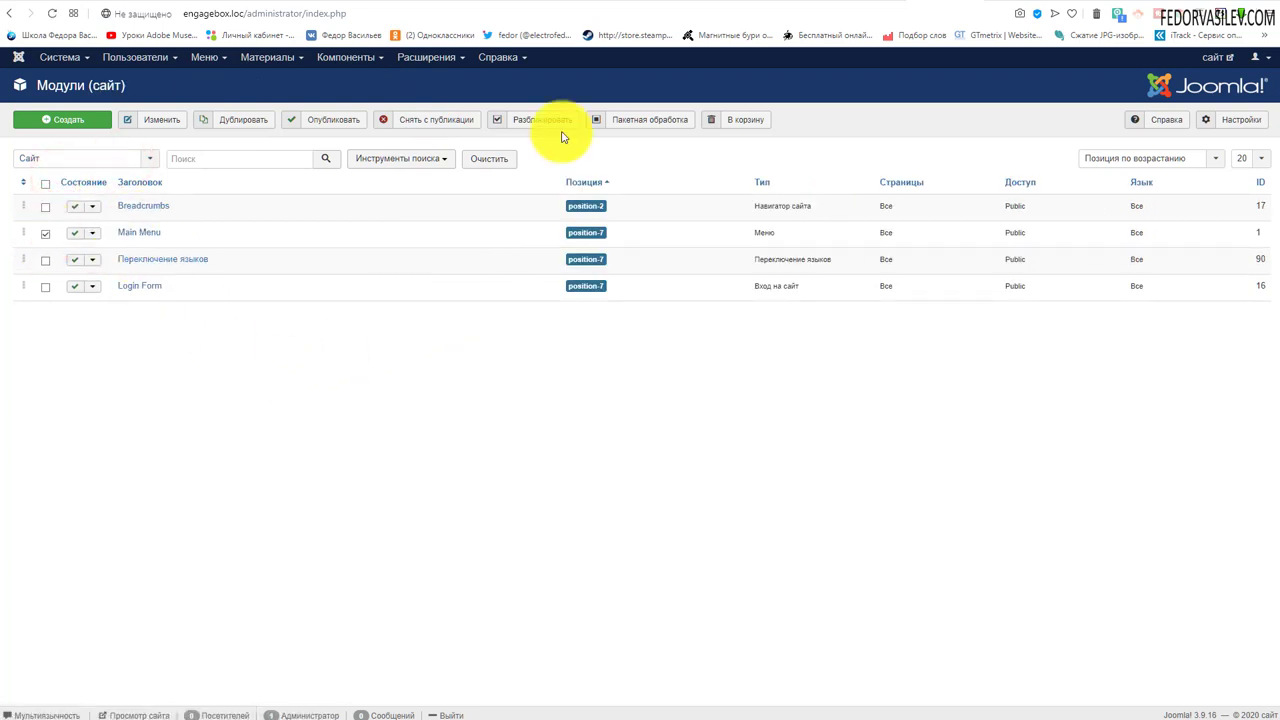
pyautogui.click(234, 120)
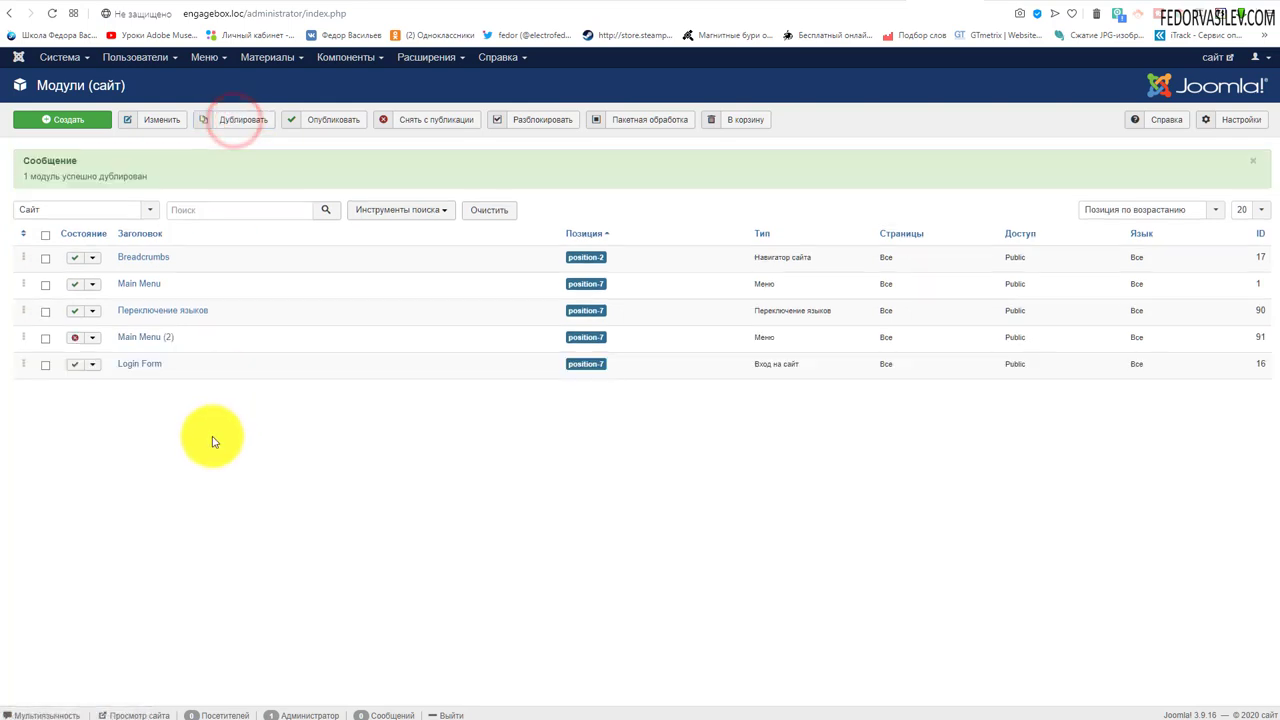
# Retitle the duplicated menu module as "Main Menu - En".
pyautogui.click(147, 335)
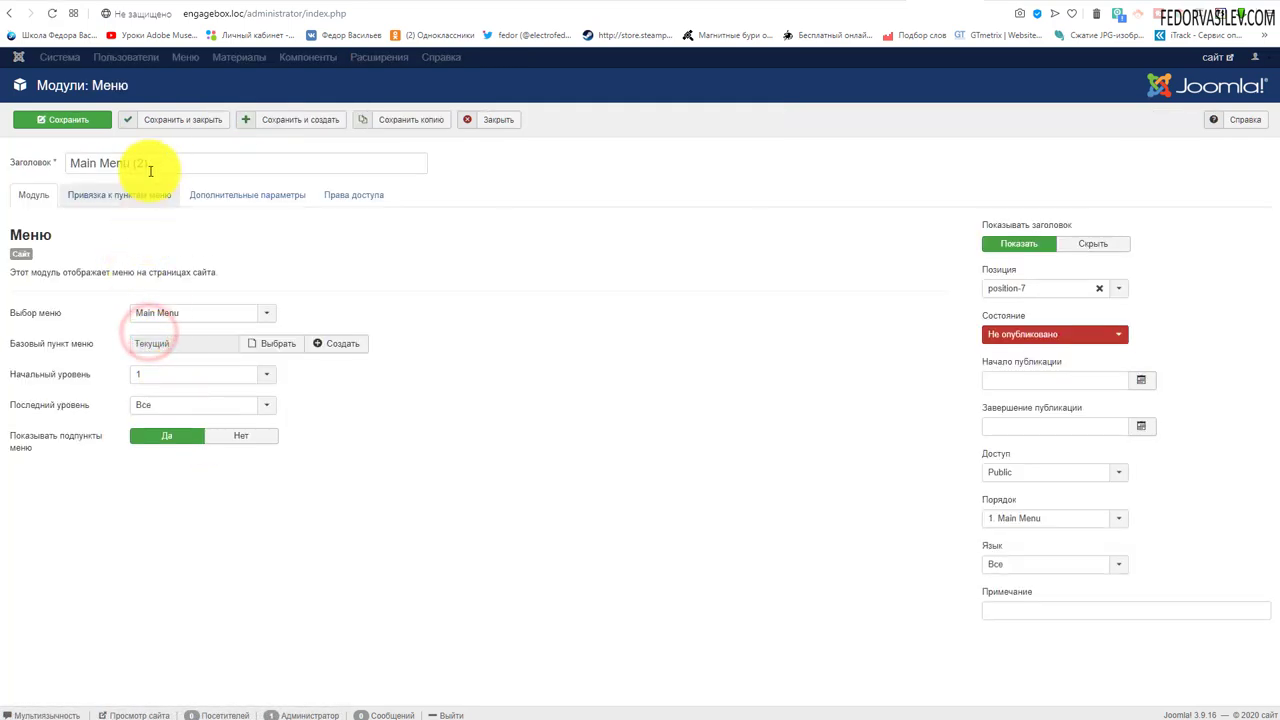
pyautogui.write('- En')
pyautogui.moveTo(186, 160); pyautogui.dragTo(94, 160)
pyautogui.click(580, 157)
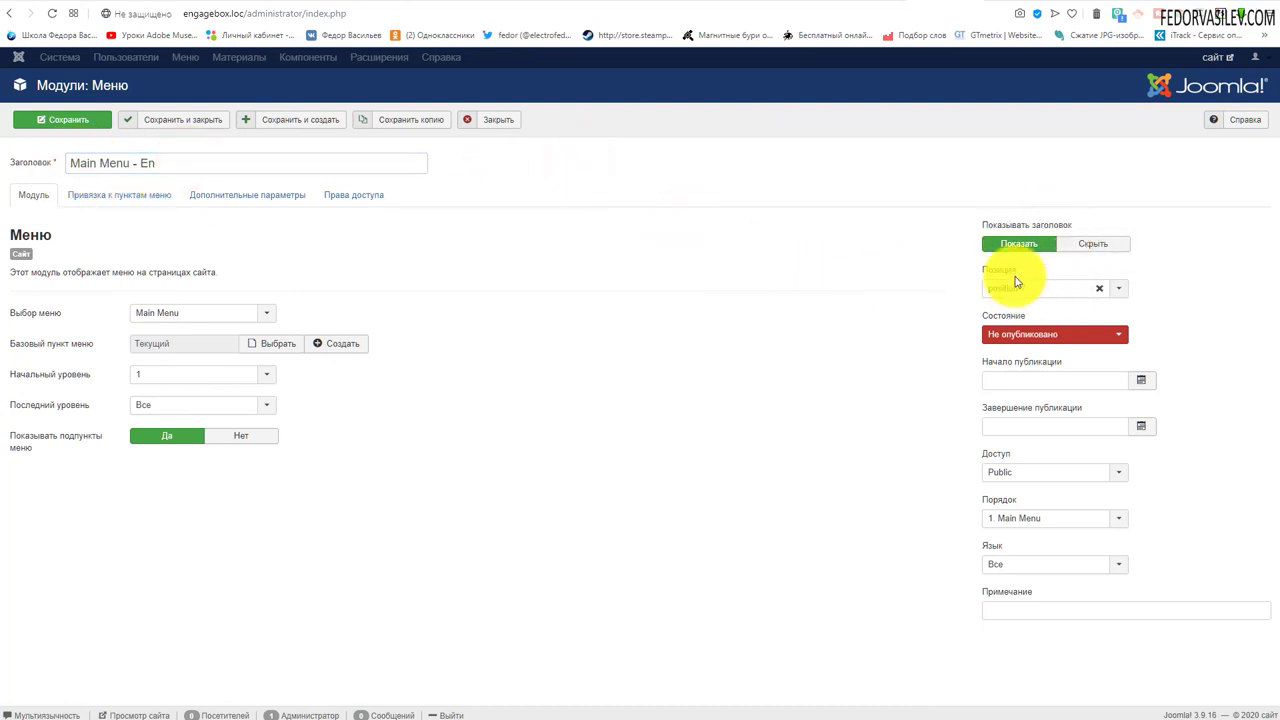
# Set the Main Menu - En module's state to published (Опубликовано) and its displayed menu to Main Menu EN.
pyautogui.click(1057, 334)
pyautogui.click(1018, 347)
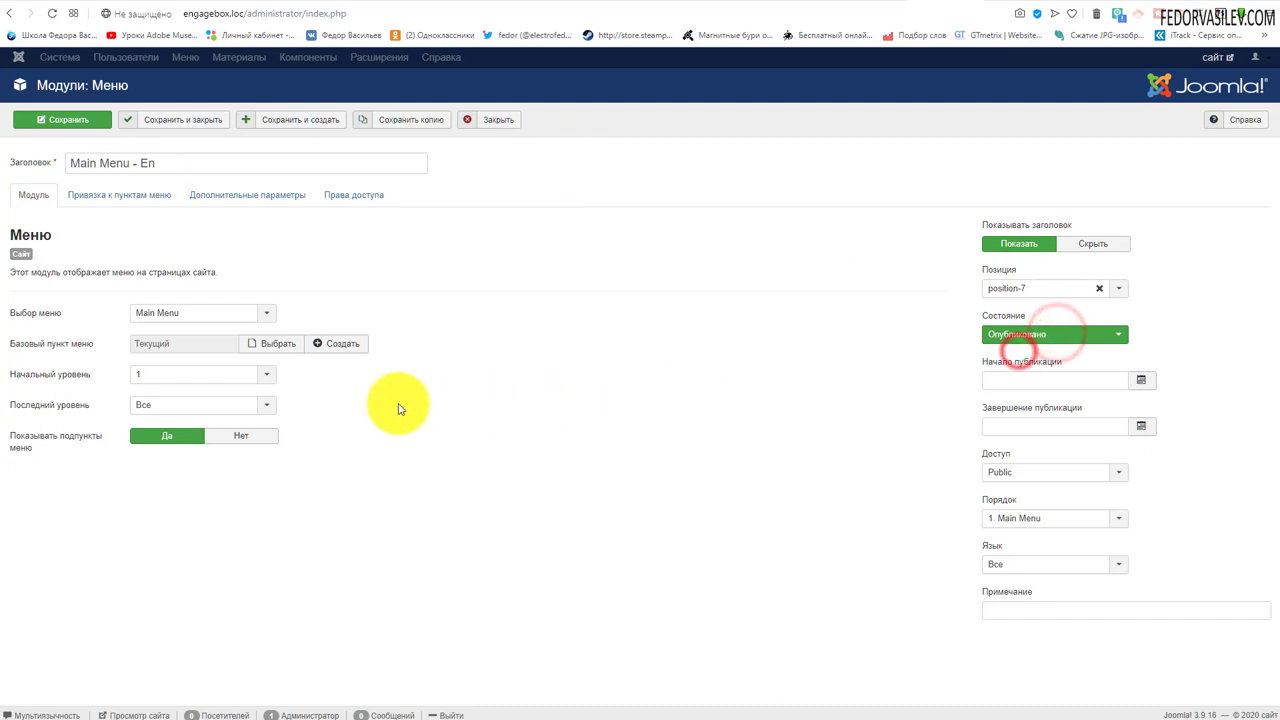
pyautogui.click(204, 315)
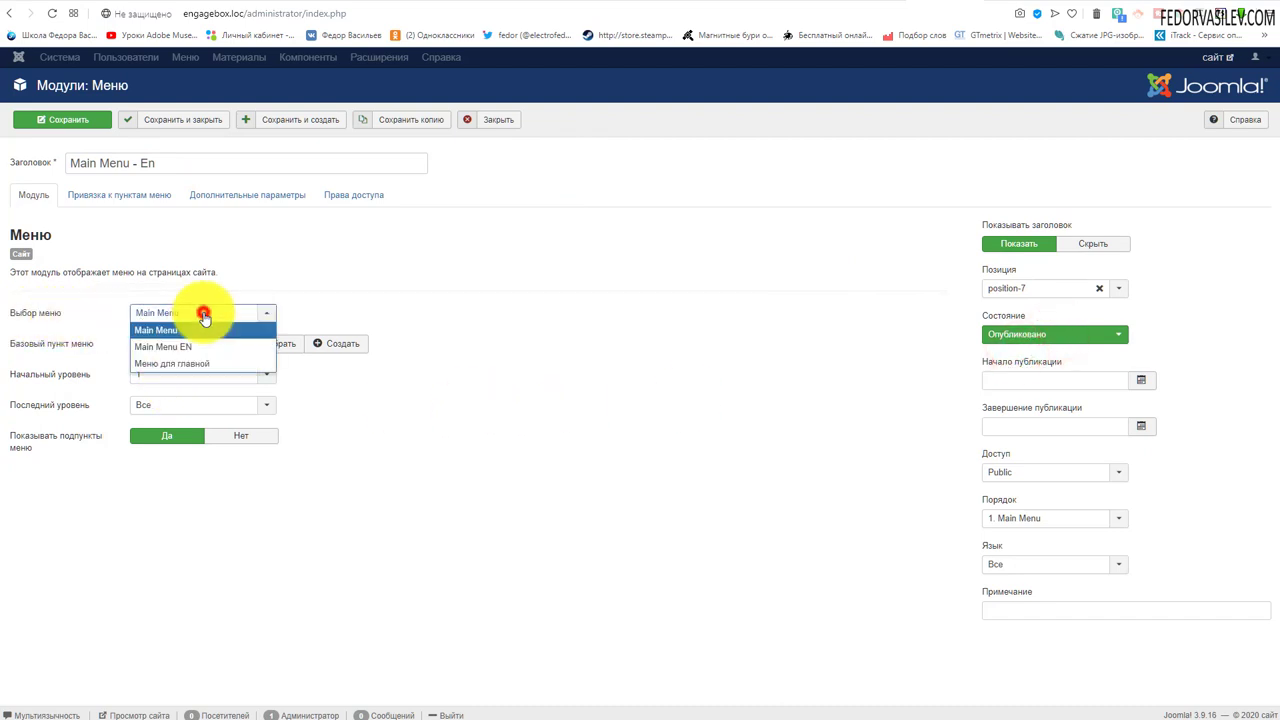
pyautogui.click(190, 347)
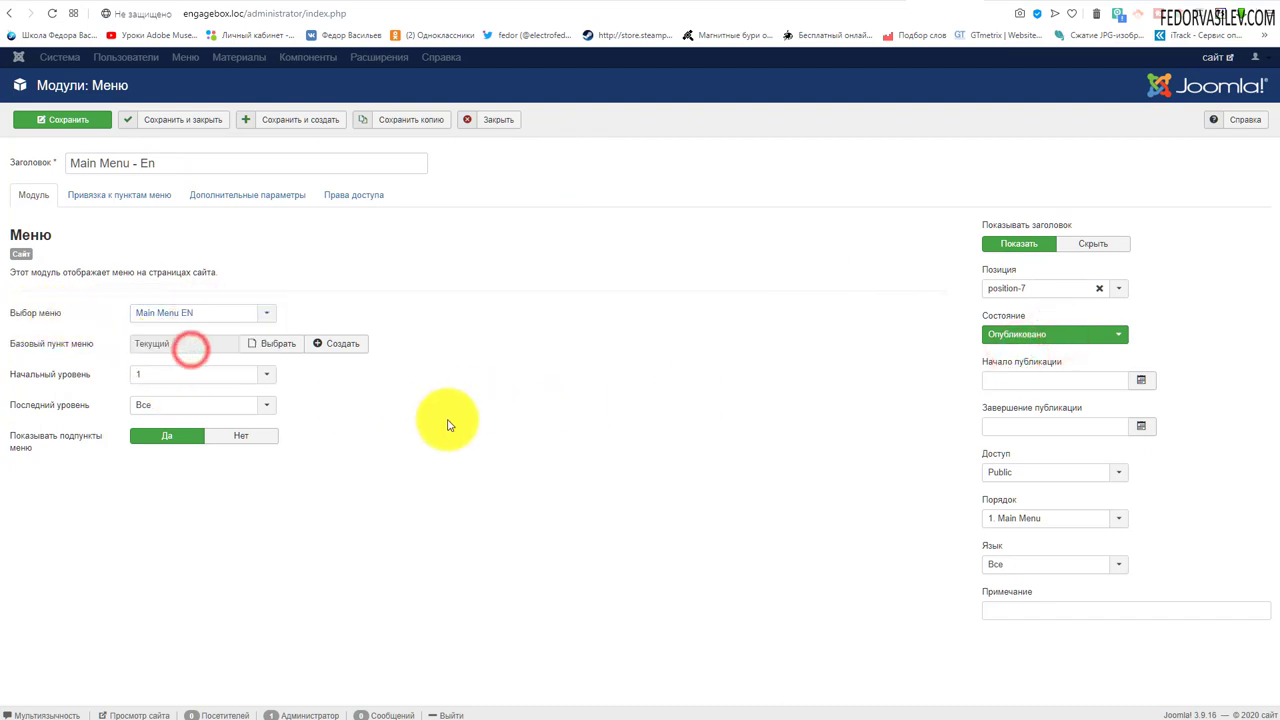
# Review the Main Menu - En module's page assignment and access permissions, and save and close it.
pyautogui.click(134, 203)
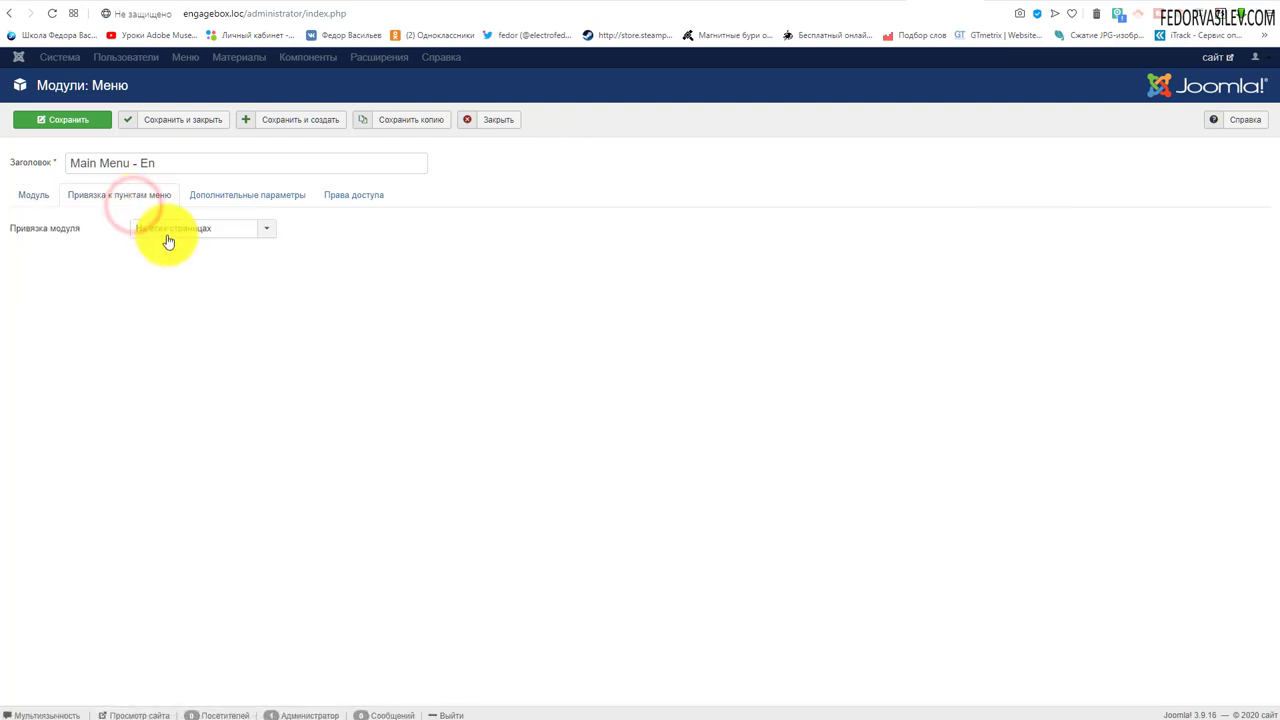
pyautogui.click(358, 198)
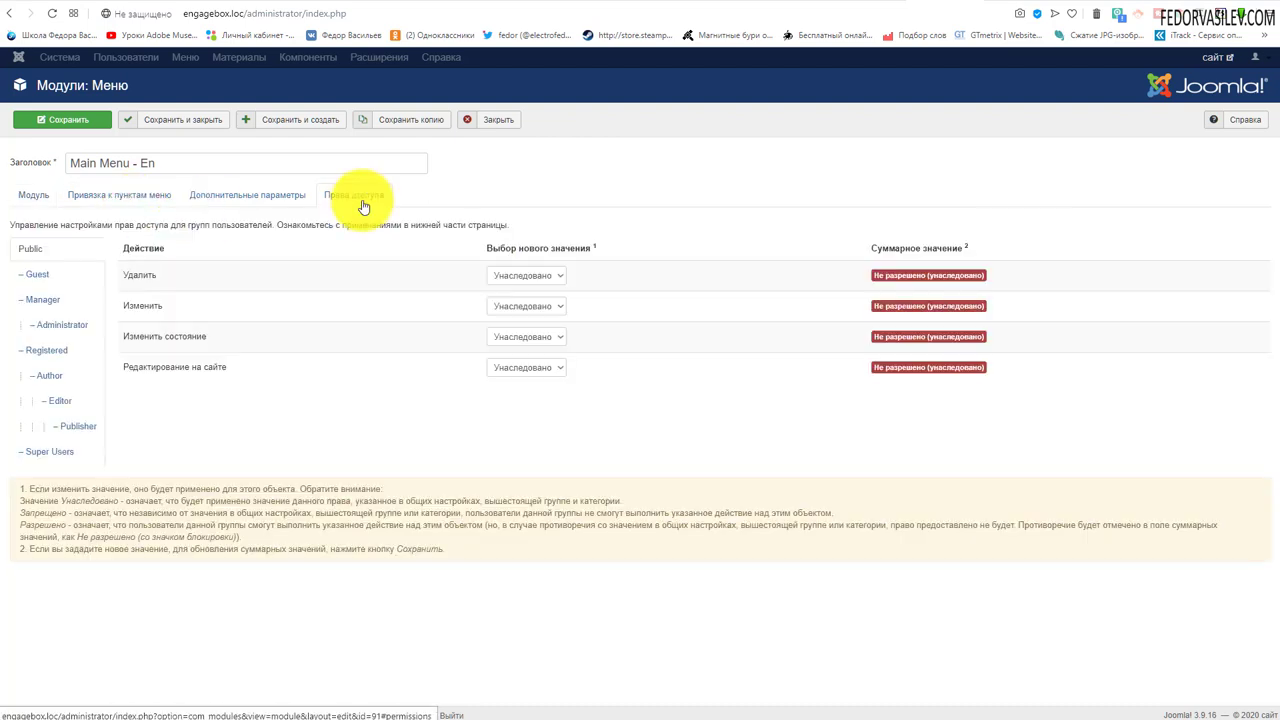
pyautogui.click(180, 128)
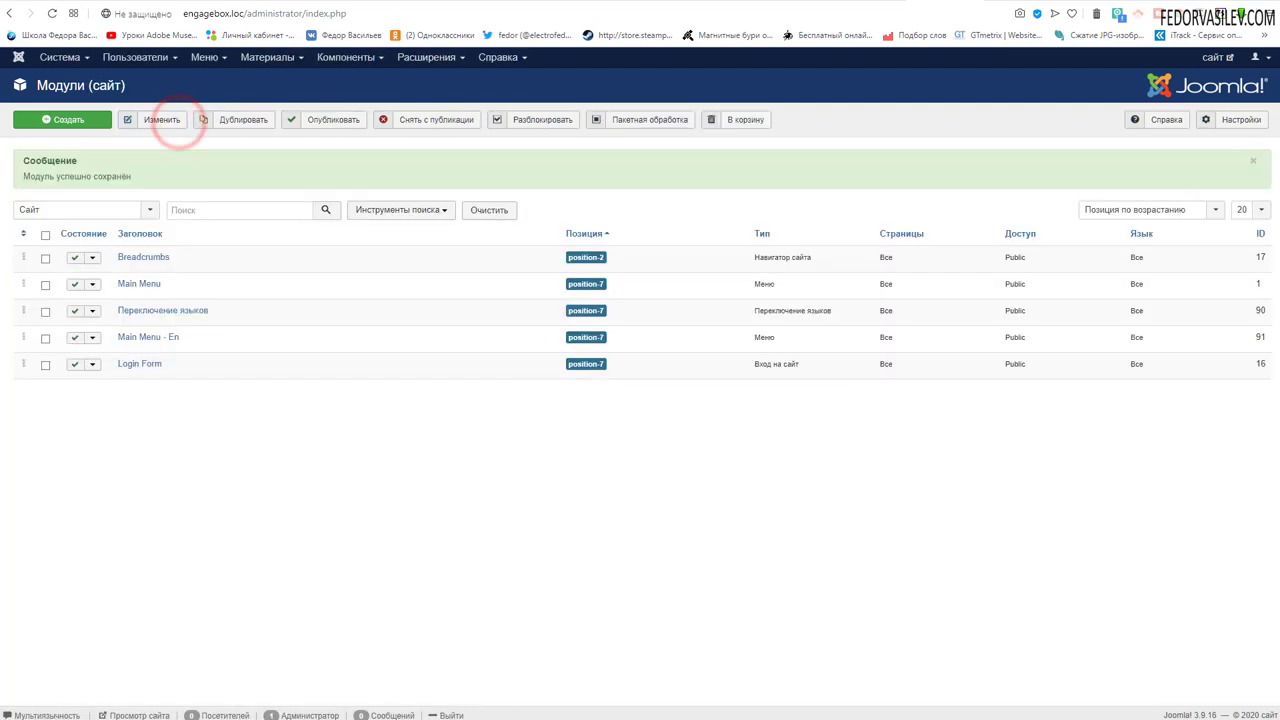
# Set the Main Menu - En module's language to English (en-GB), and save and close it.
pyautogui.click(148, 337)
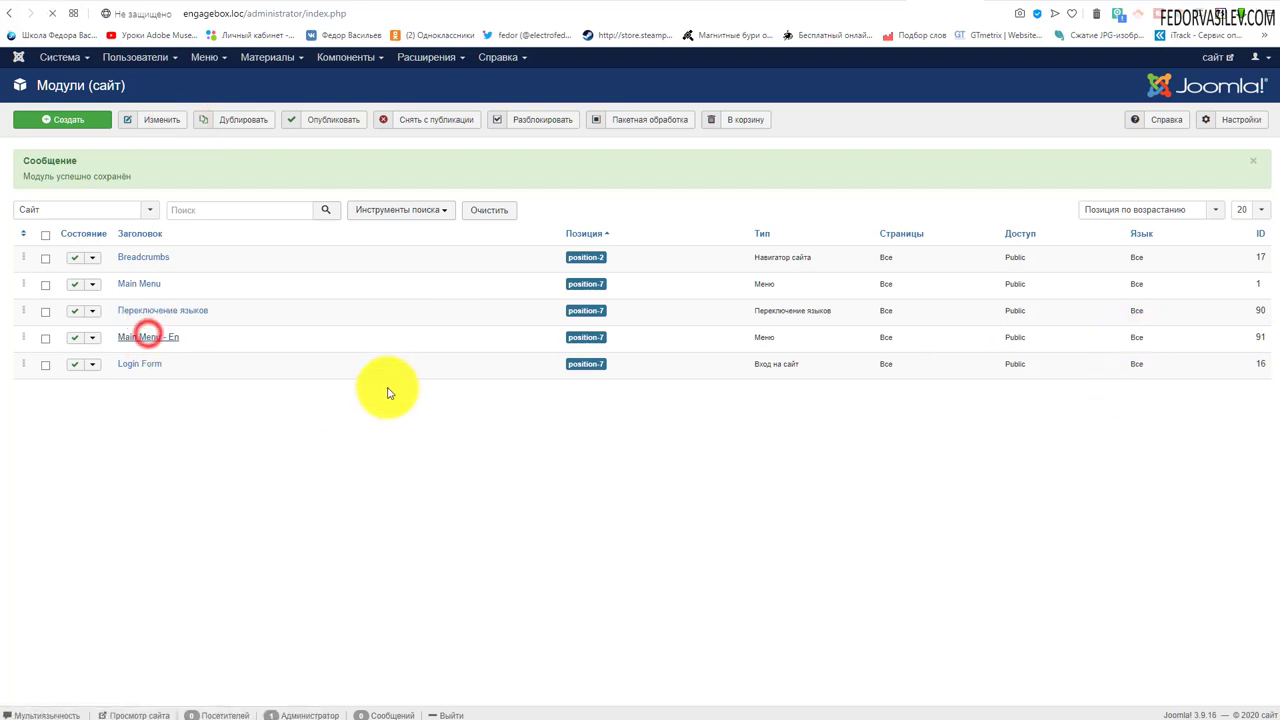
pyautogui.click(36, 198)
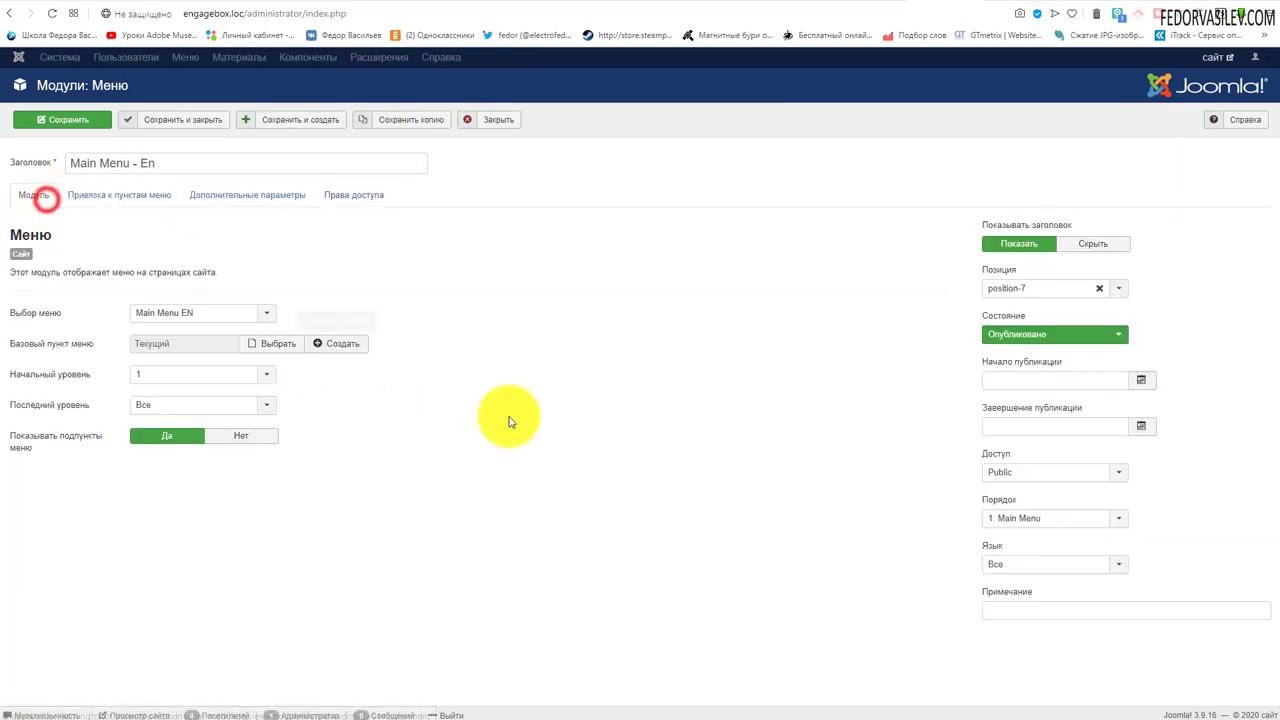
pyautogui.click(1000, 484)
pyautogui.click(1004, 479)
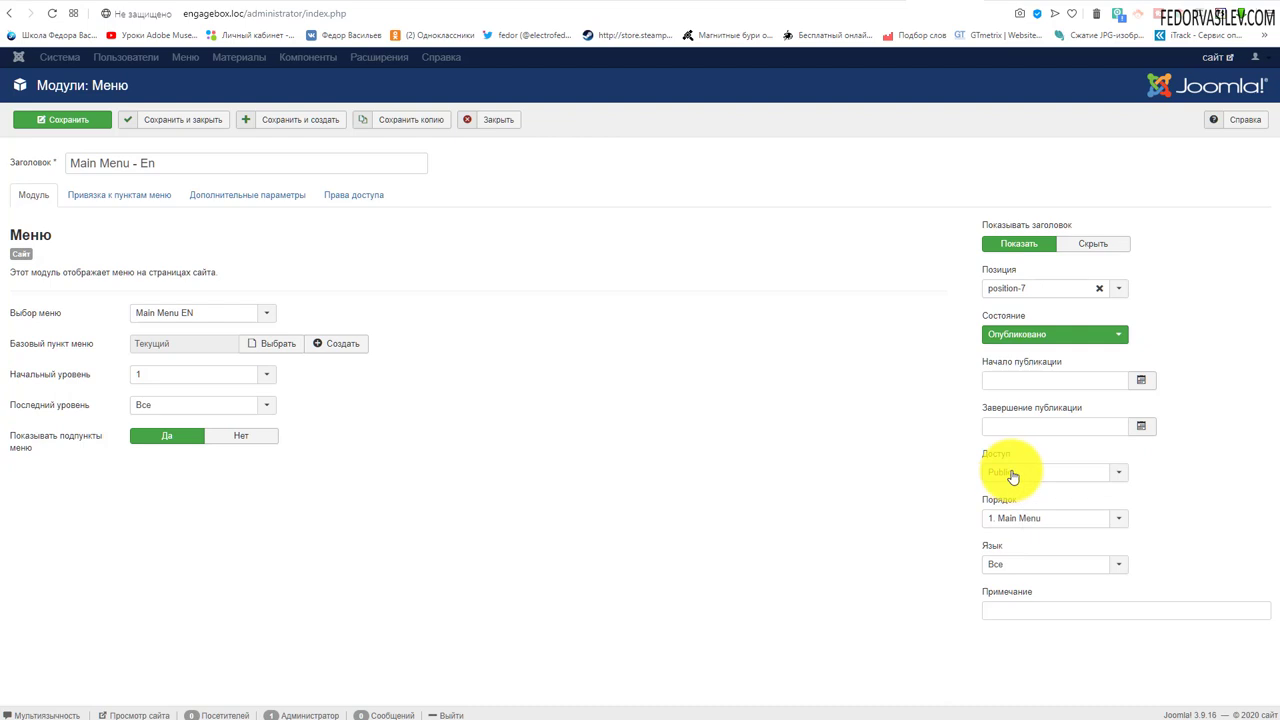
pyautogui.click(1026, 556)
pyautogui.click(1017, 600)
pyautogui.click(172, 120)
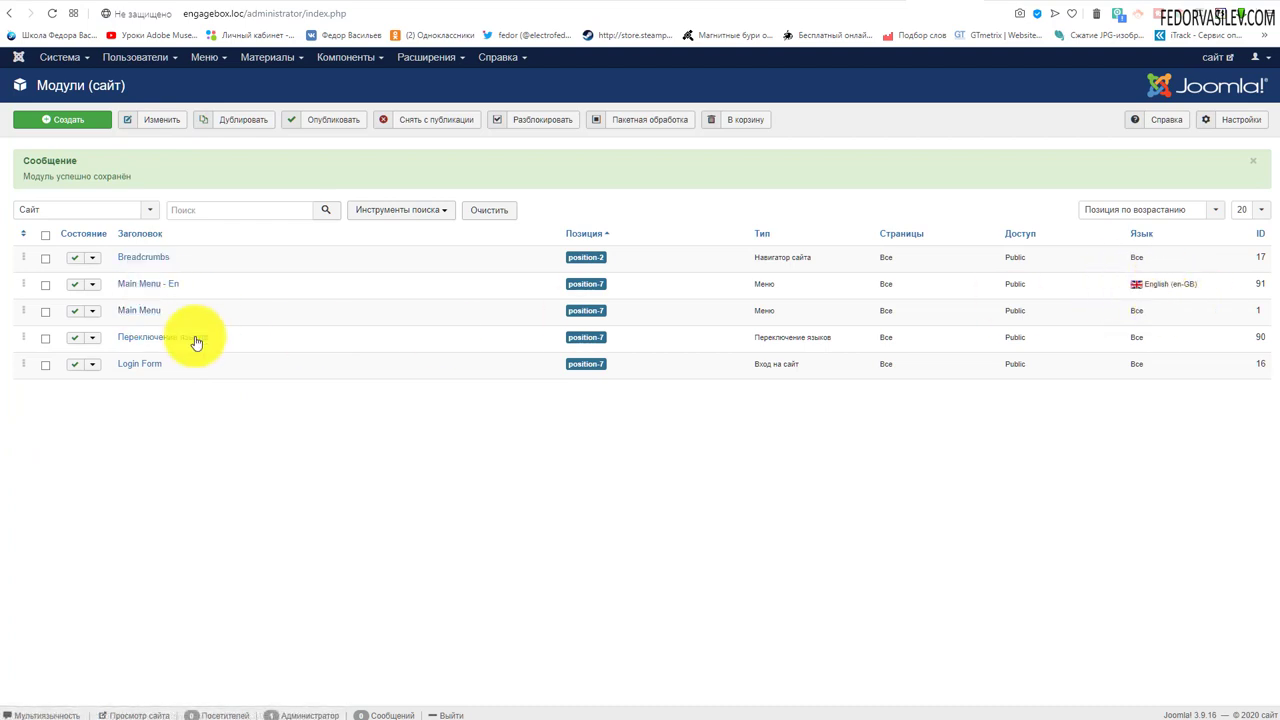
# Set the original Main Menu module's language to Русский (Россия), and save and close it.
pyautogui.click(155, 310)
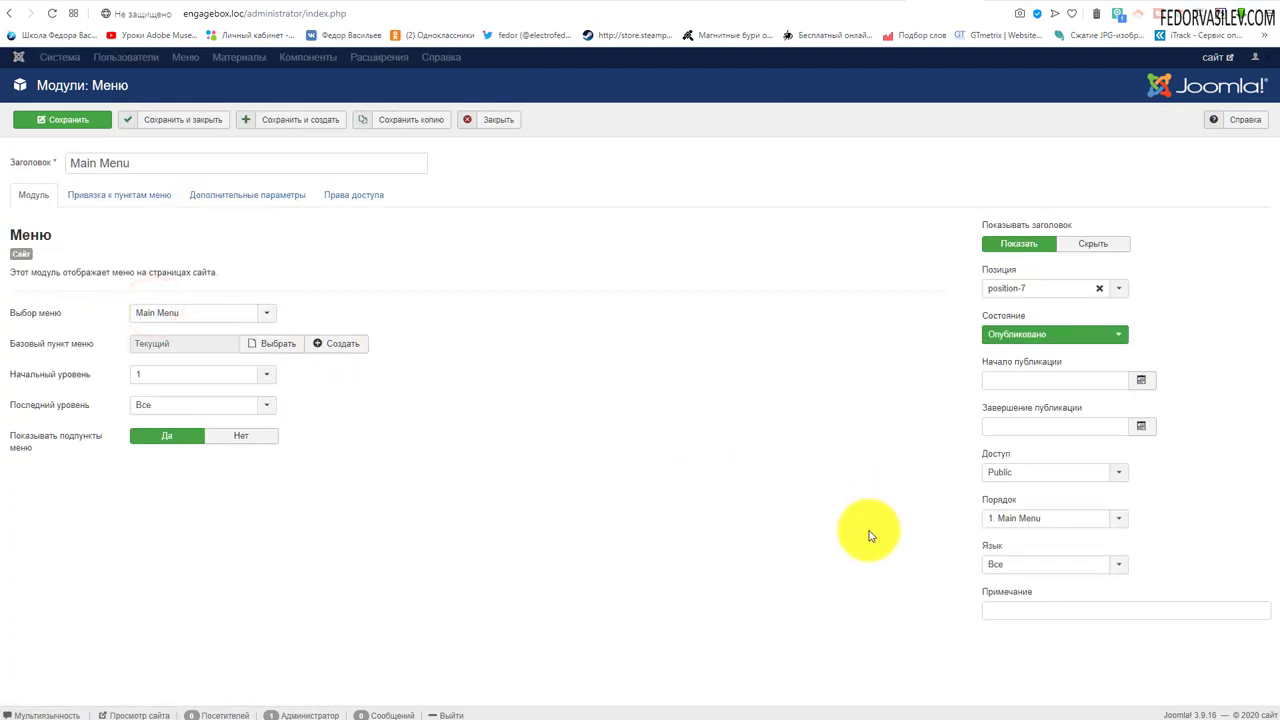
pyautogui.click(1010, 566)
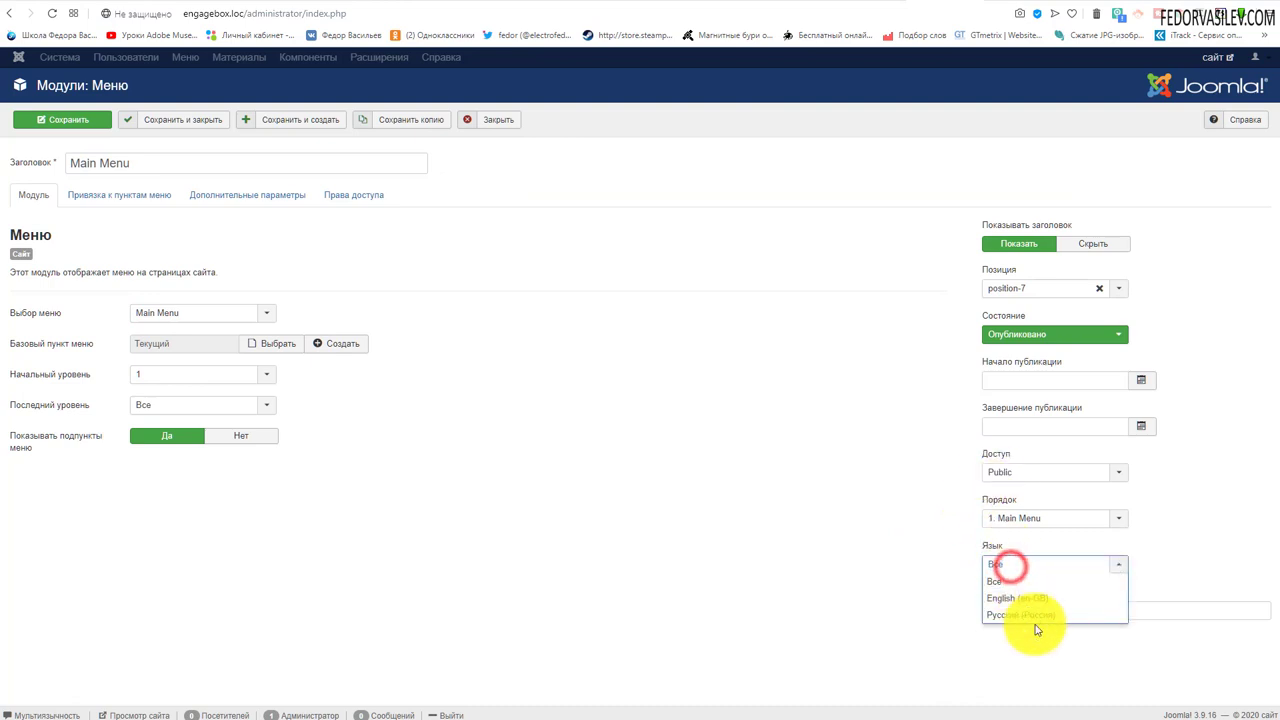
pyautogui.click(1036, 617)
pyautogui.click(220, 122)
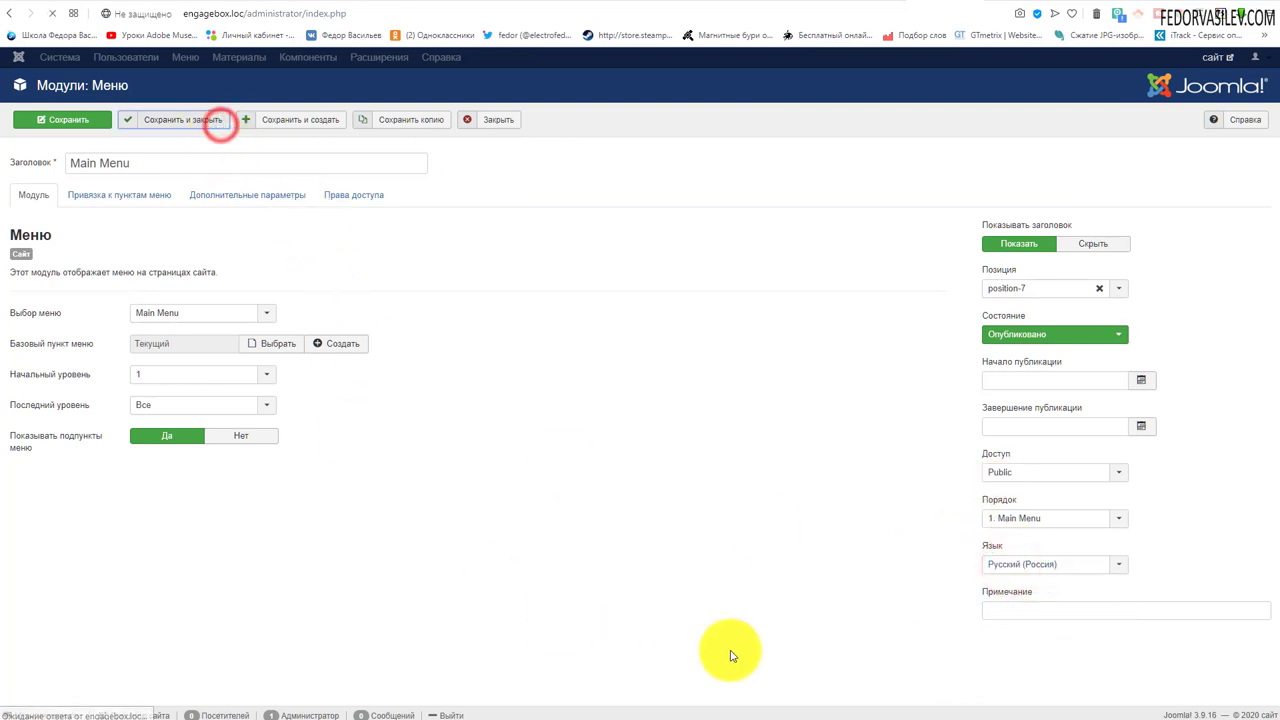
pyautogui.moveTo(1114, 277); pyautogui.dragTo(1171, 320)
pyautogui.click(1134, 466)
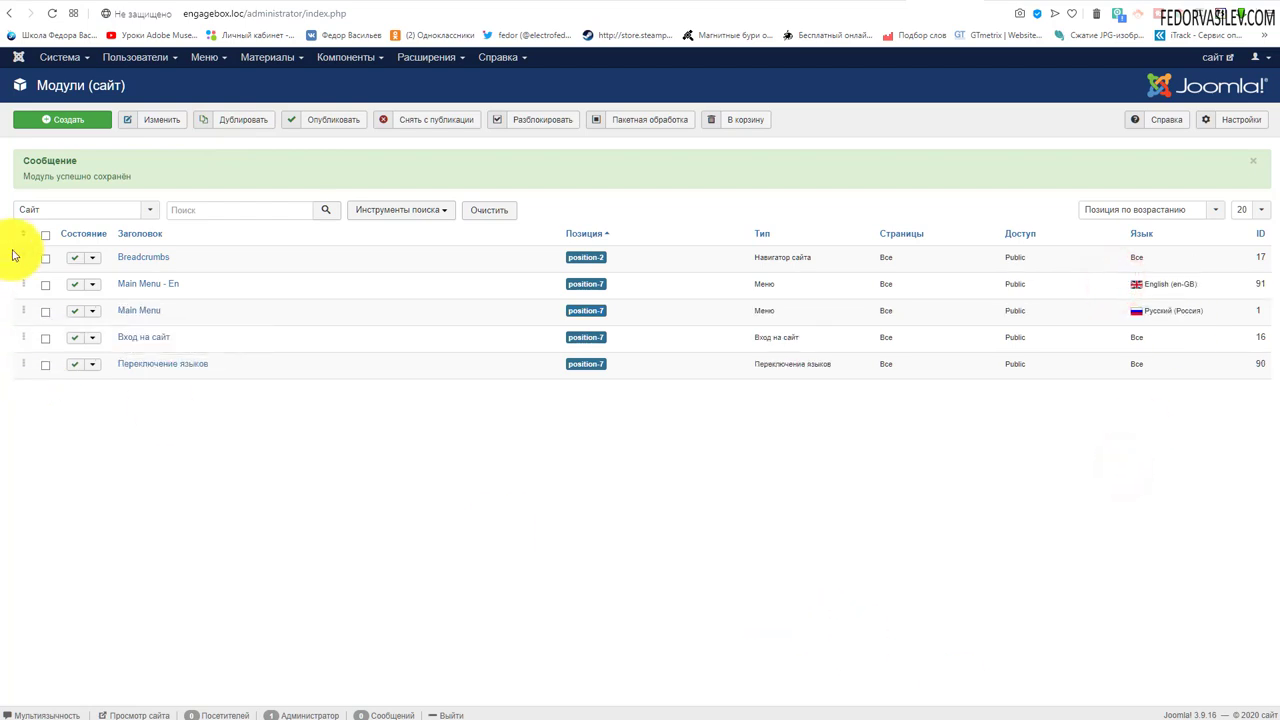
# Sort the modules by order and move Переключение языков directly above Main Menu - En.
pyautogui.click(24, 233)
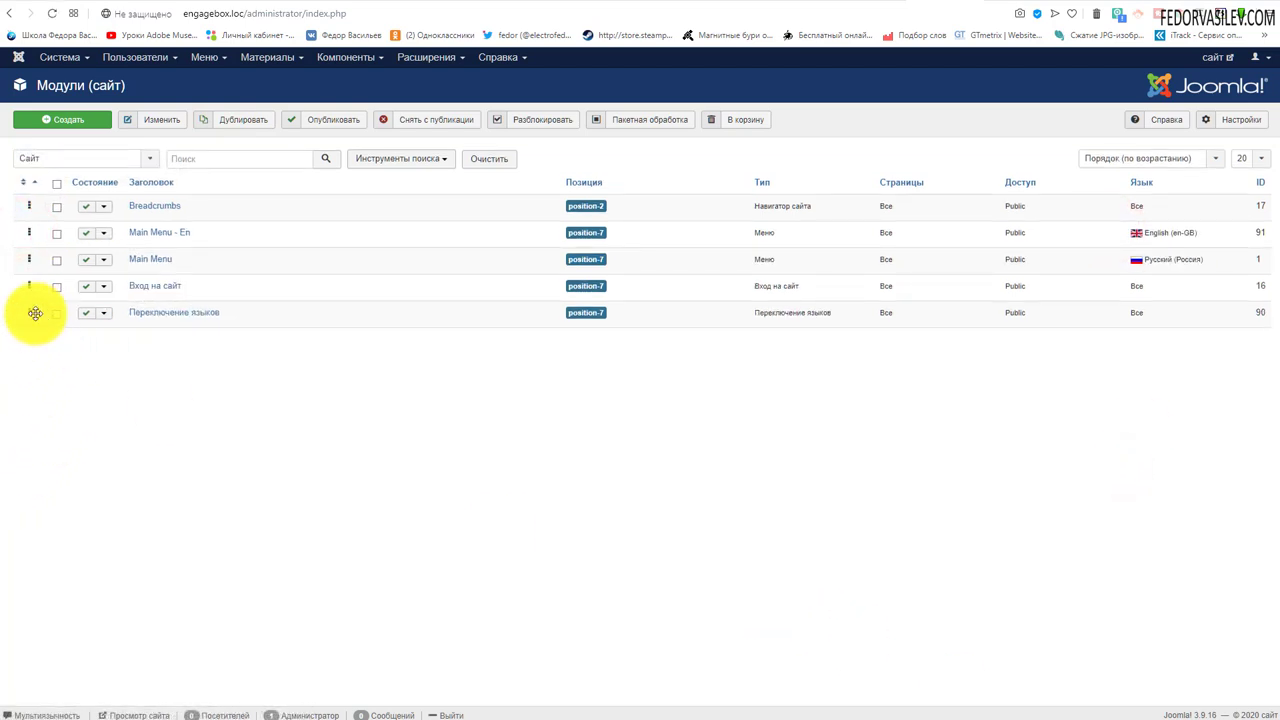
pyautogui.moveTo(26, 311); pyautogui.dragTo(28, 232)
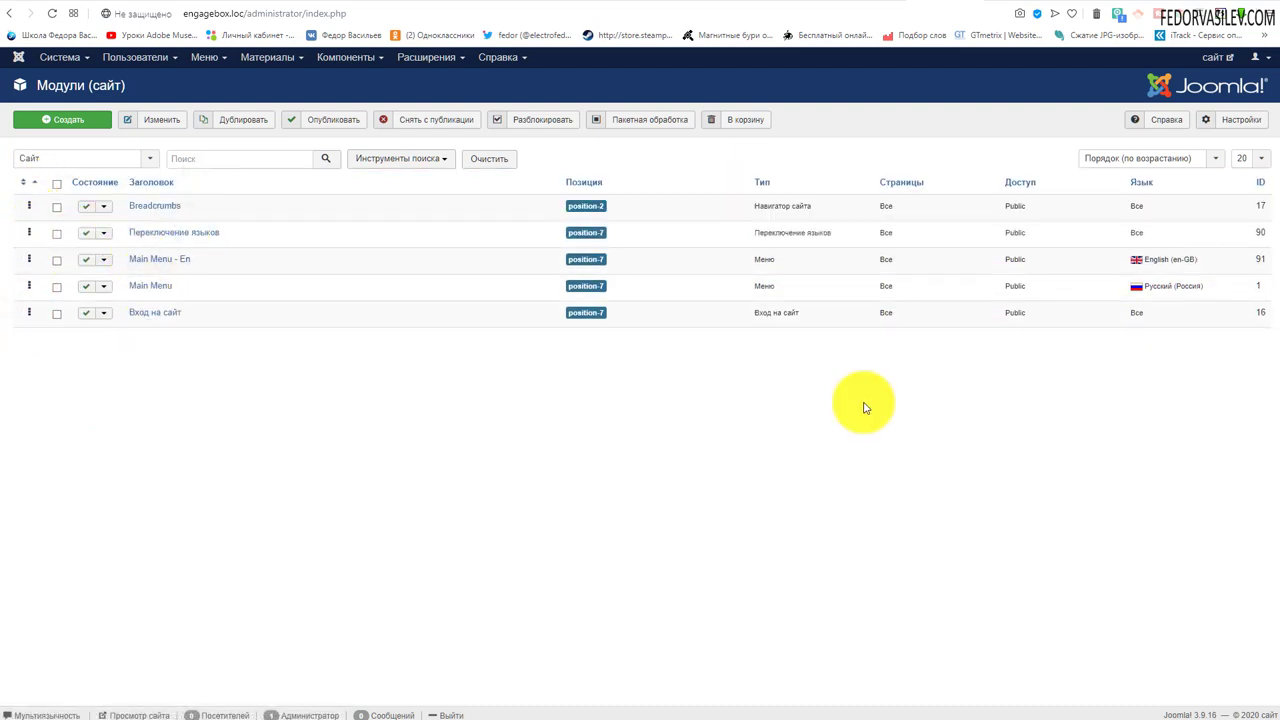
# Reload the public site and compare the menu modules and module order in its Russian and English versions.
pyautogui.click(980, 5)
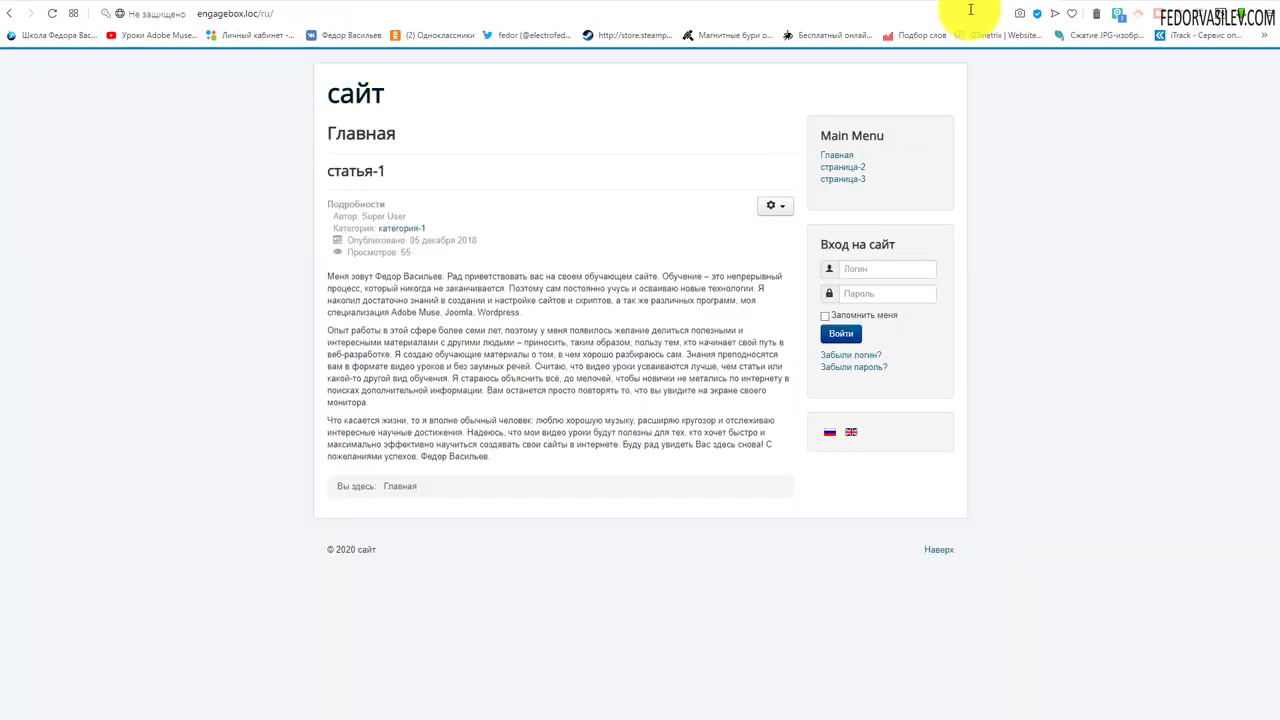
pyautogui.click(357, 89)
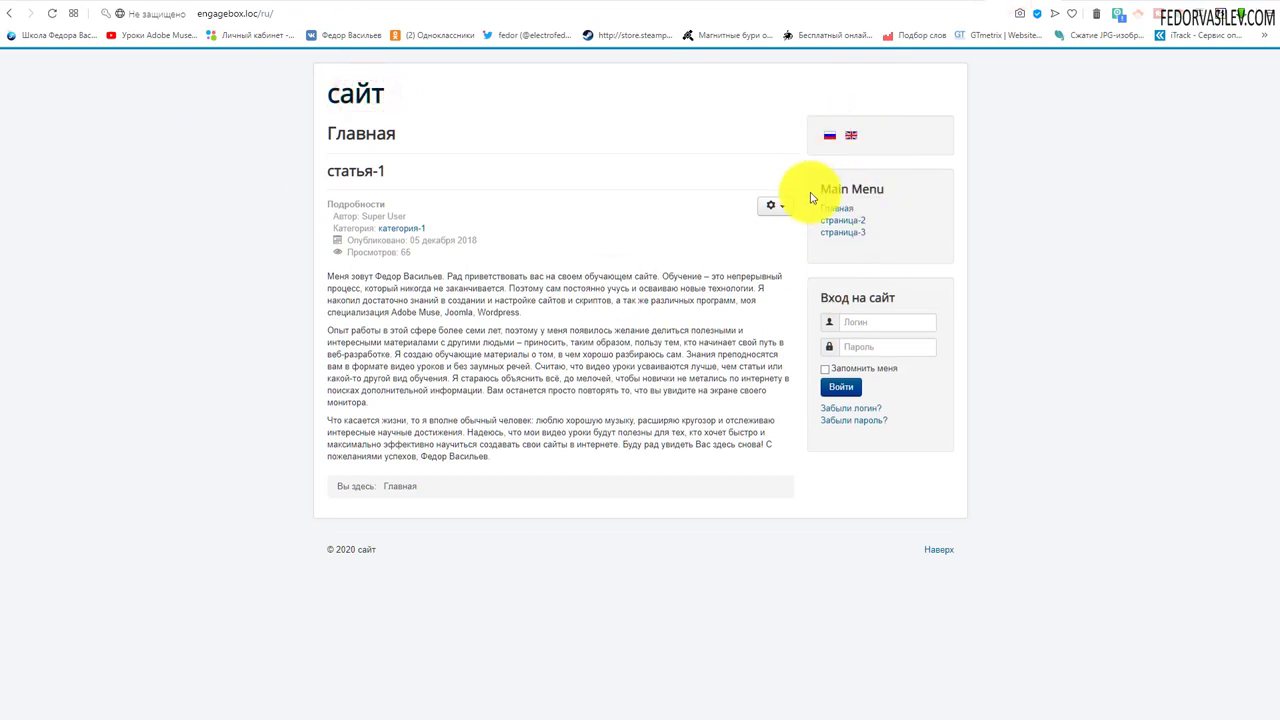
pyautogui.moveTo(826, 188); pyautogui.dragTo(1045, 191)
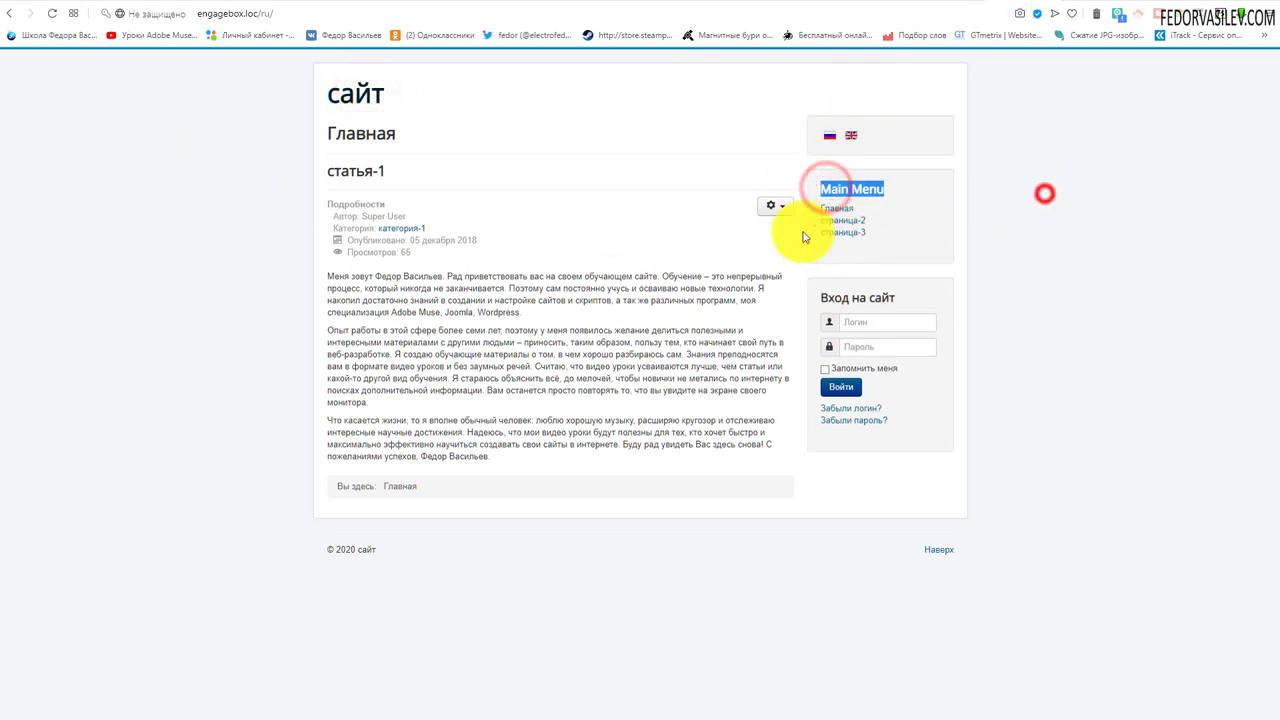
pyautogui.click(1194, 247)
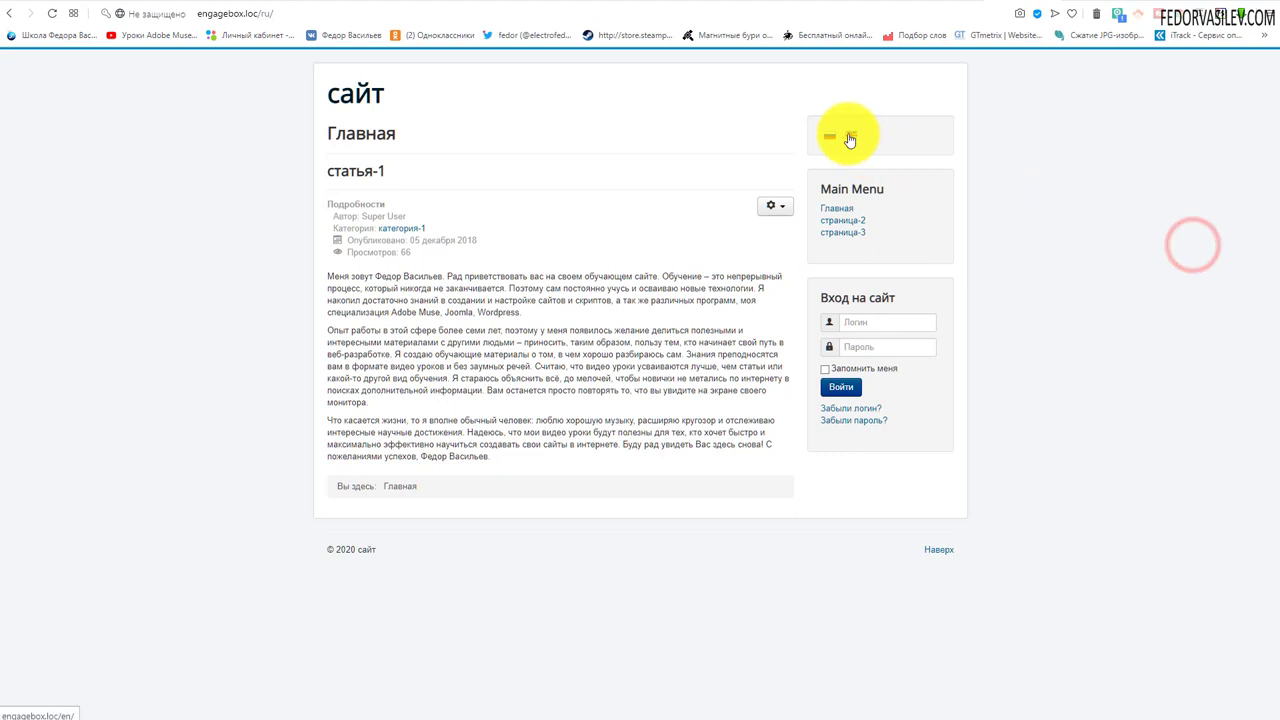
pyautogui.click(849, 137)
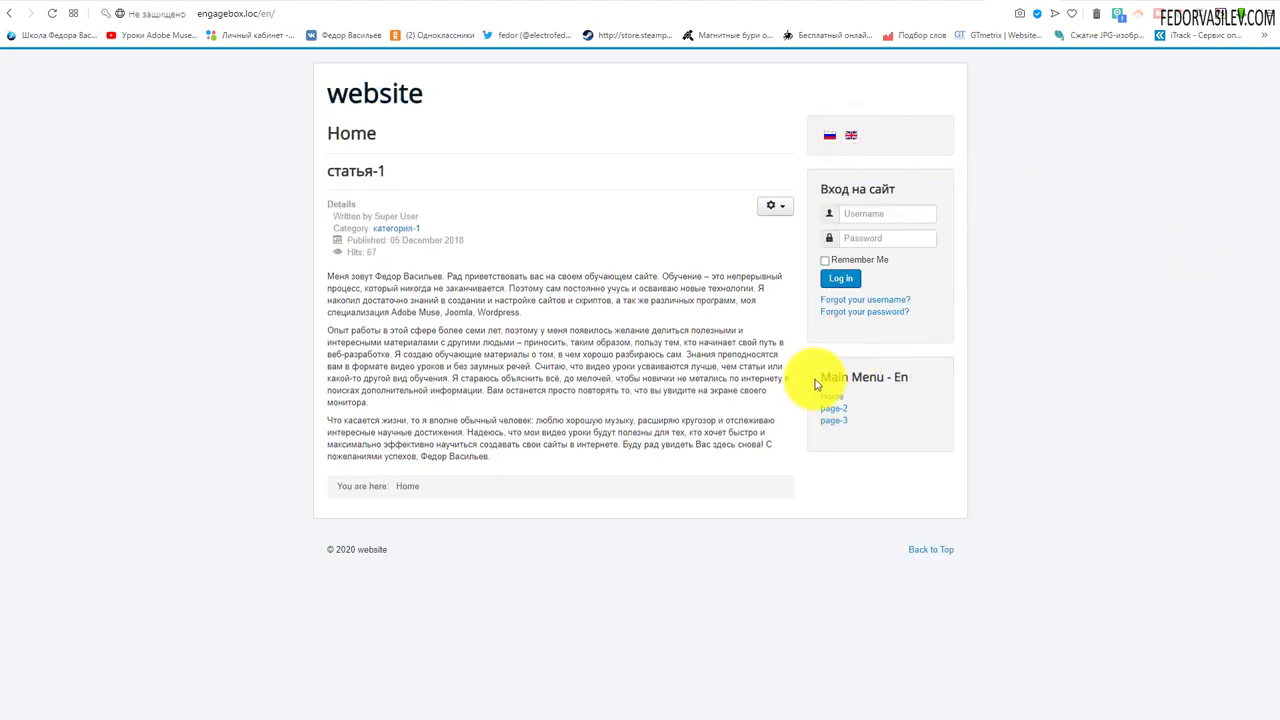
pyautogui.moveTo(830, 385); pyautogui.dragTo(871, 443)
pyautogui.click(1030, 403)
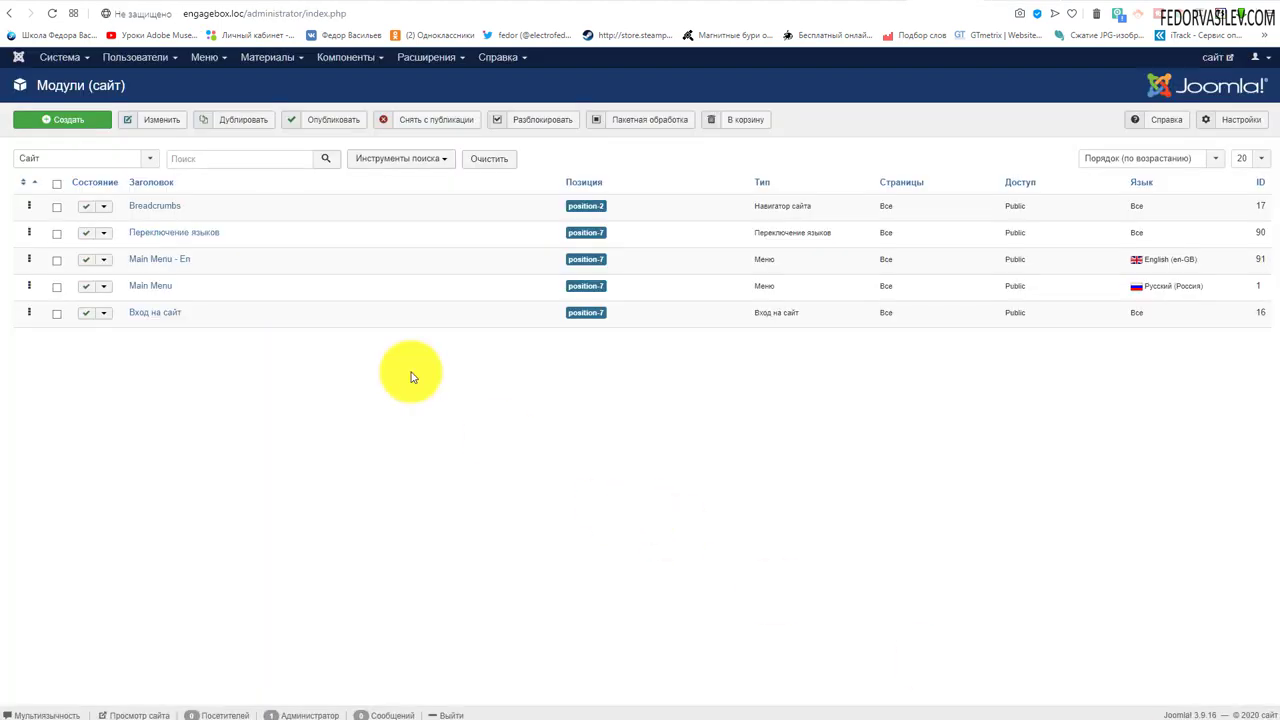
# Set the Вход на сайт module's order to 4. Main Menu - En, save and close it, and reload the public site.
pyautogui.click(162, 313)
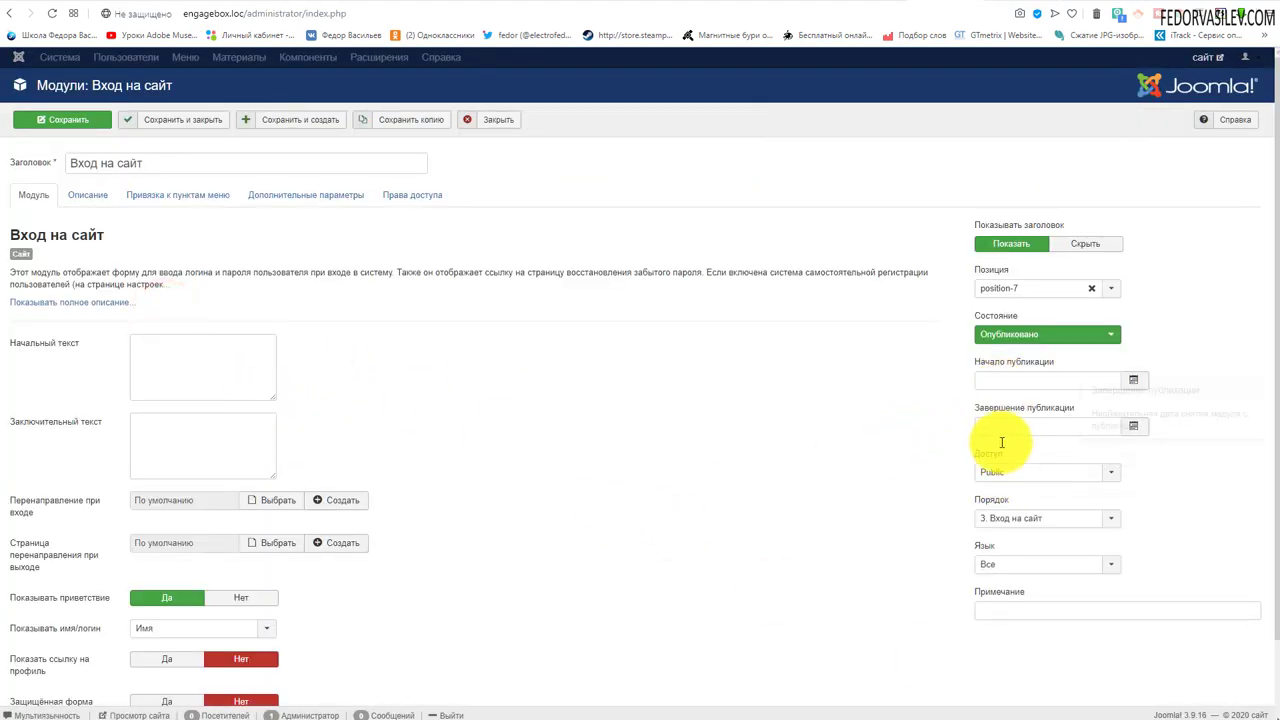
pyautogui.click(1028, 516)
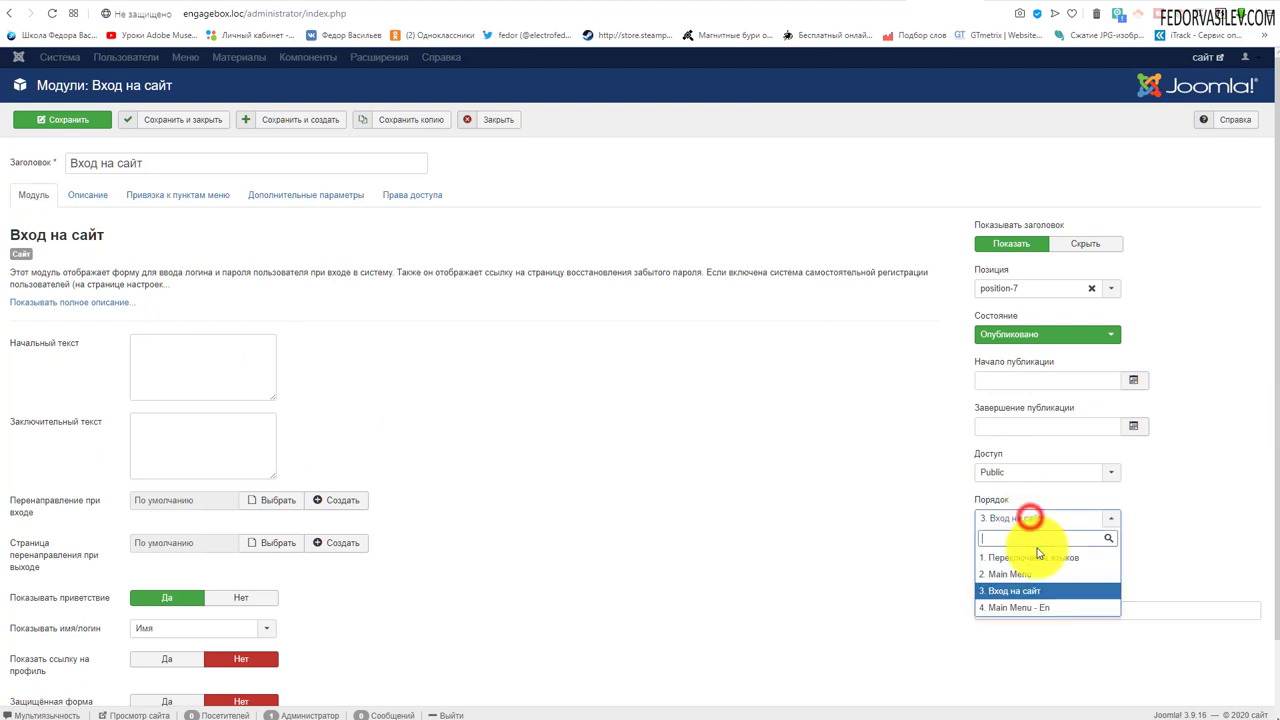
pyautogui.click(1022, 607)
pyautogui.click(182, 121)
pyautogui.hotkey('ctrl', 'Tab')
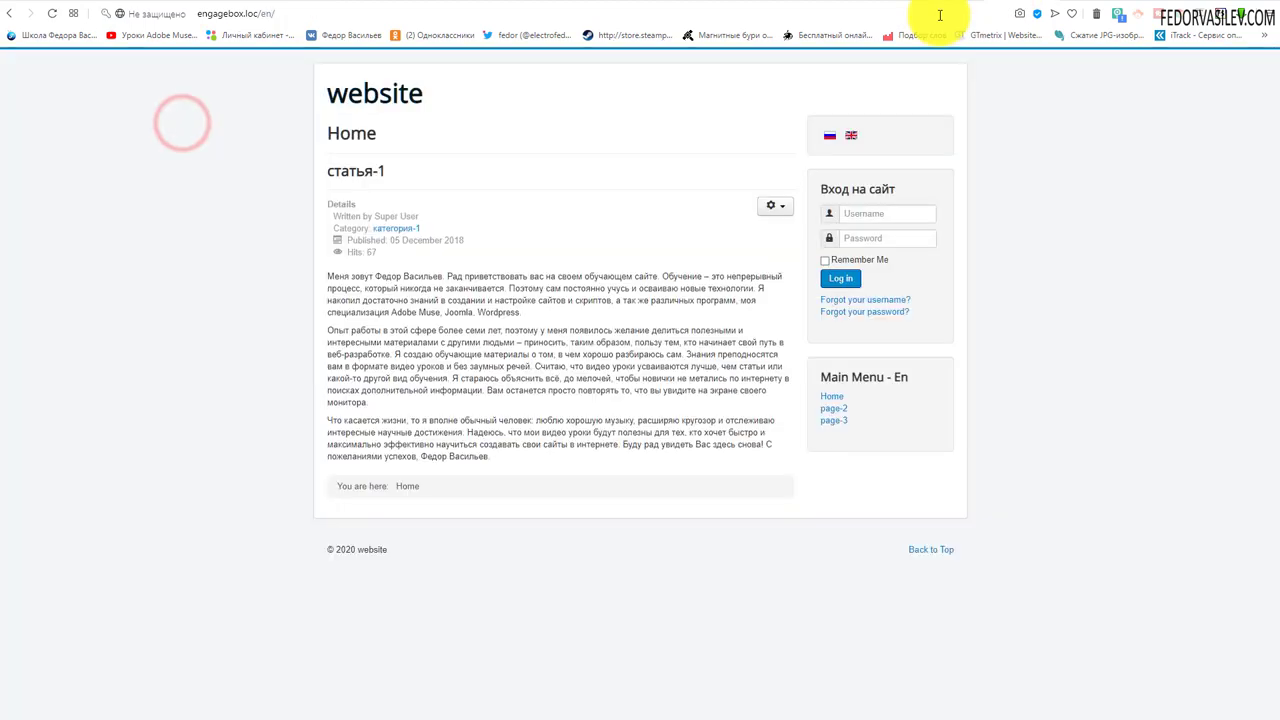
pyautogui.click(52, 14)
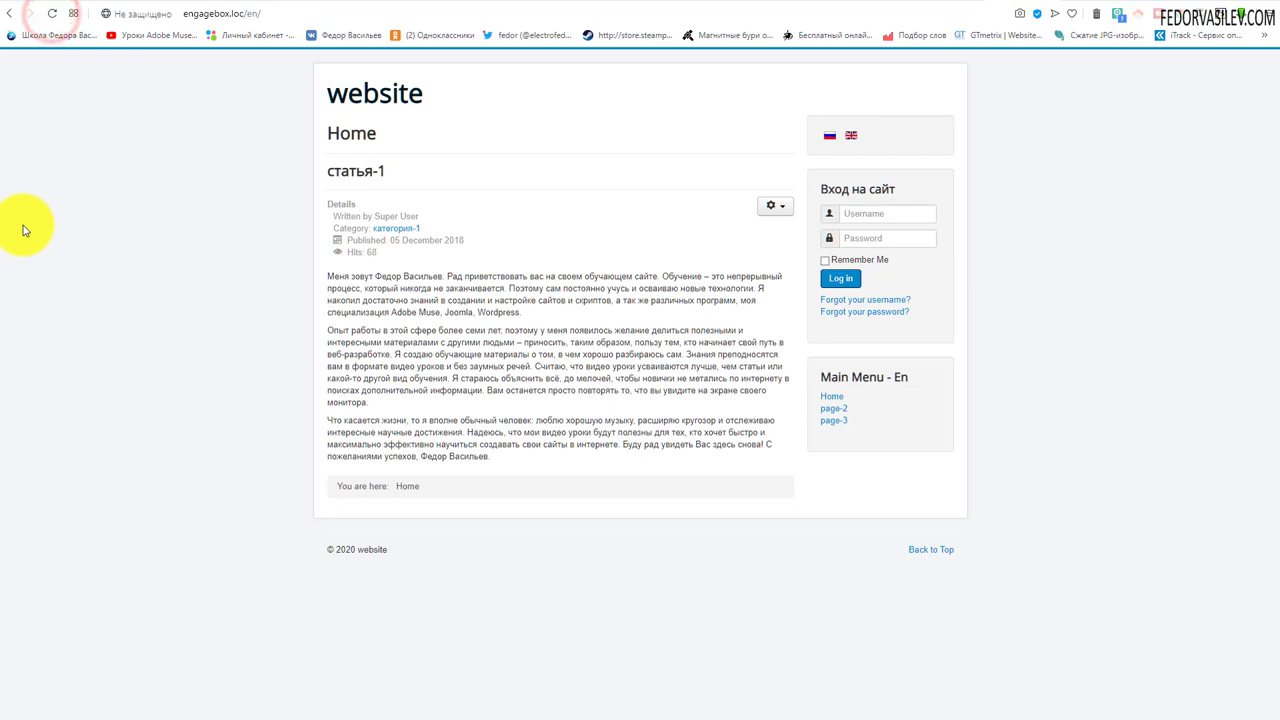
# Move the Main Menu - En module directly above Переключение языков and reload the English version of the public site.
pyautogui.hotkey('ctrl', 'Tab')
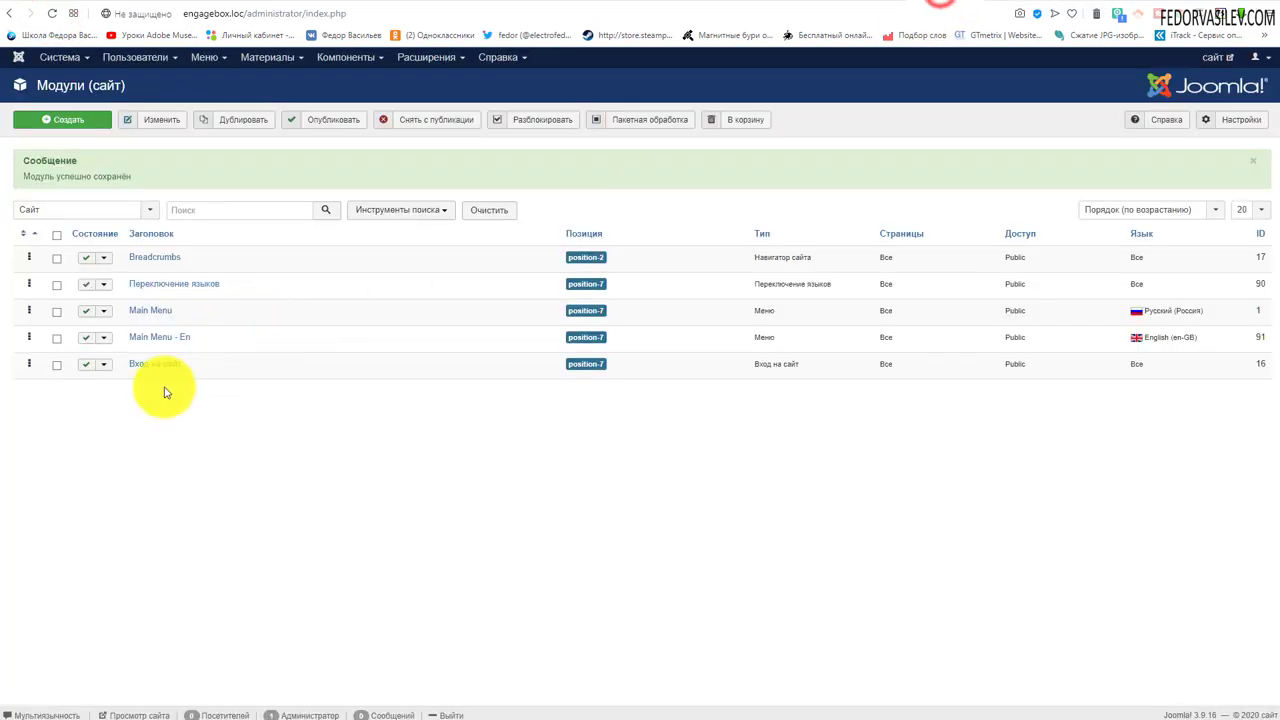
pyautogui.moveTo(29, 336); pyautogui.dragTo(31, 271)
pyautogui.hotkey('ctrl', 'Tab')
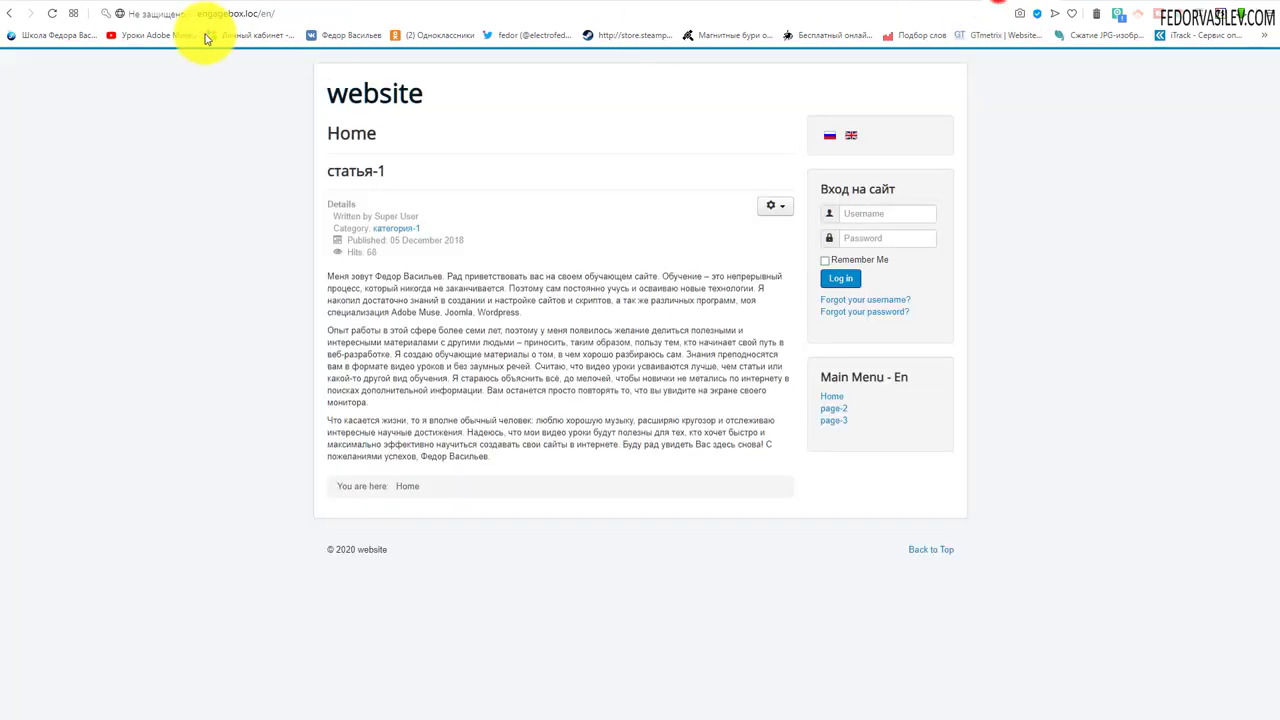
pyautogui.click(54, 13)
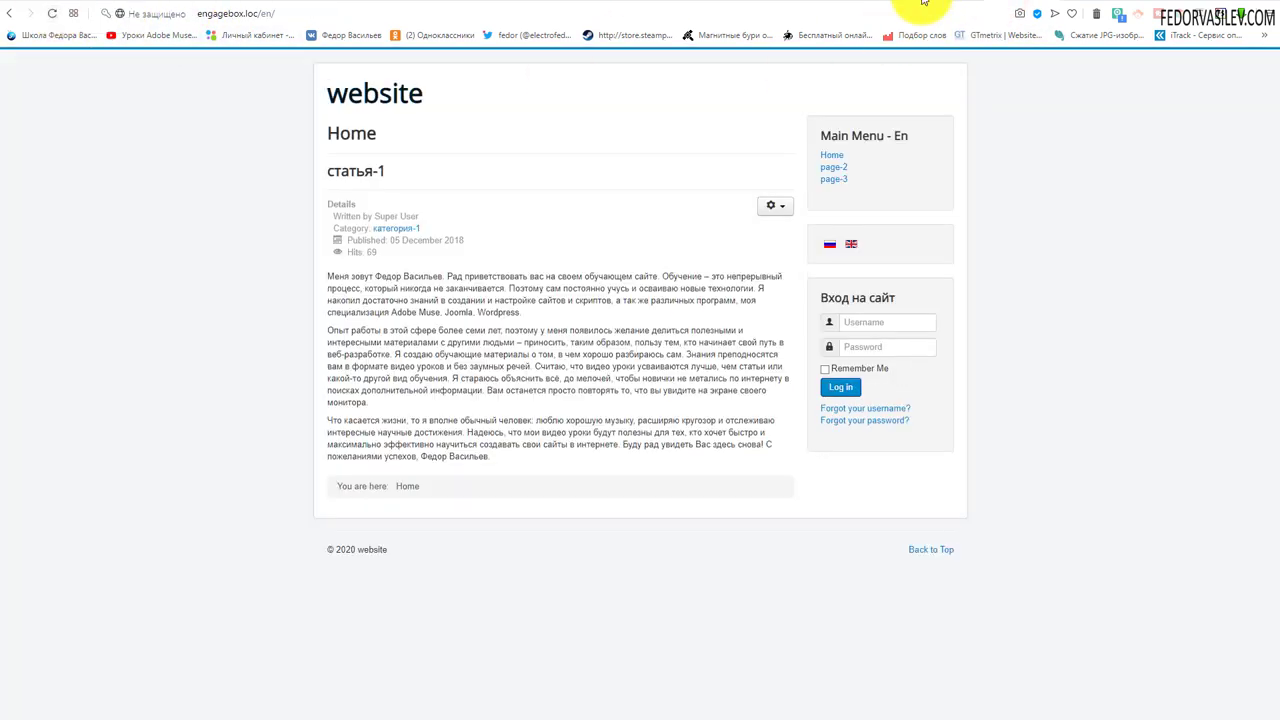
# Move the Переключение языков module directly above Main Menu - En and reload the English version of the public site.
pyautogui.hotkey('ctrl', 'Tab')
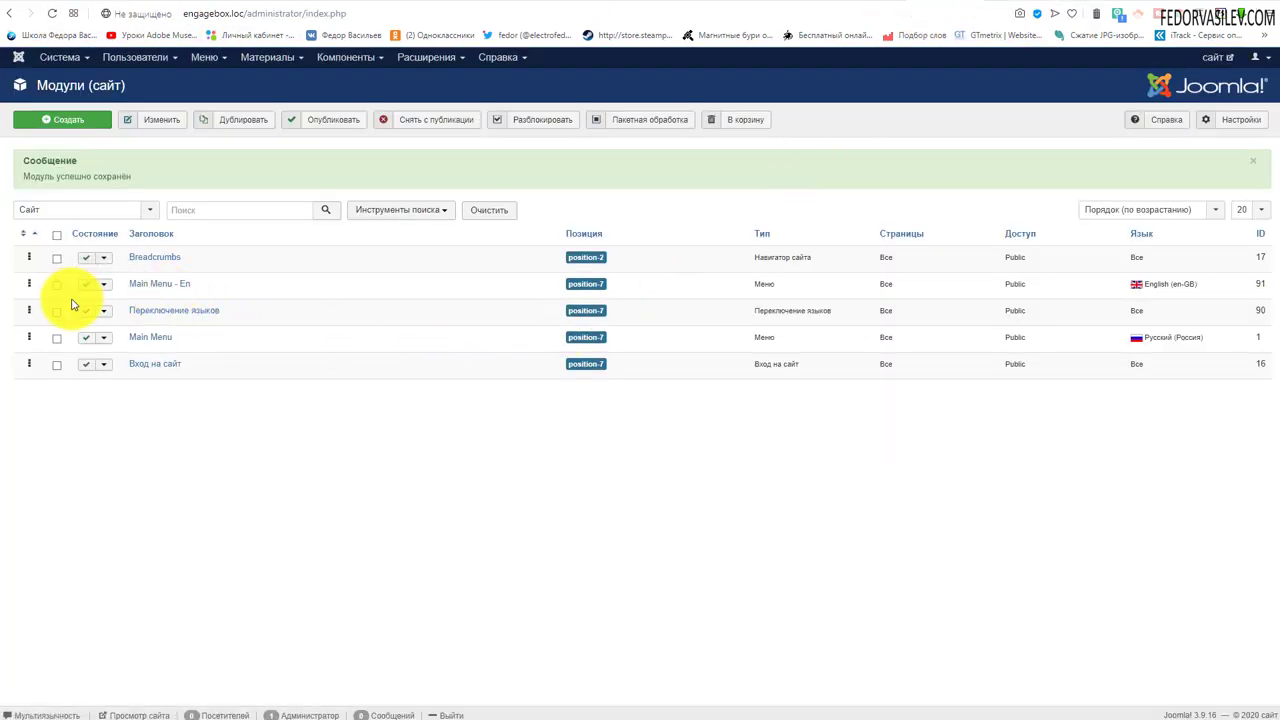
pyautogui.moveTo(28, 307); pyautogui.dragTo(31, 268)
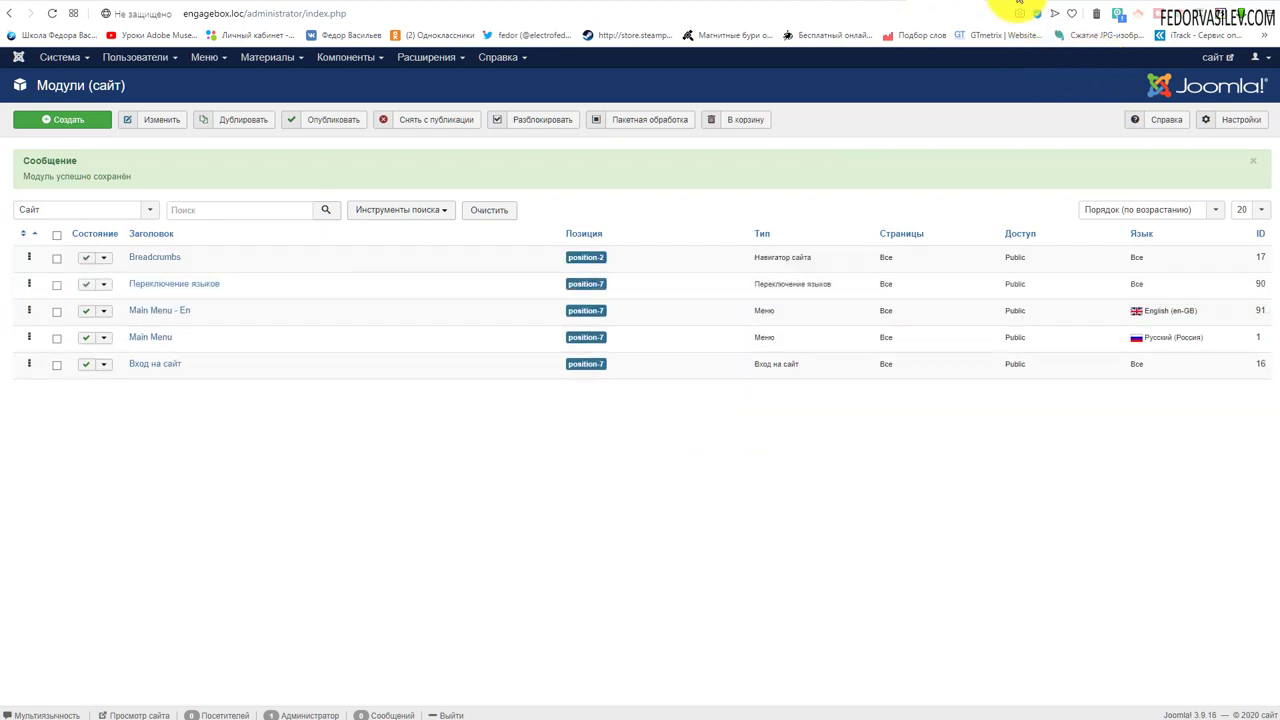
pyautogui.hotkey('ctrl', 'Tab')
pyautogui.click(52, 13)
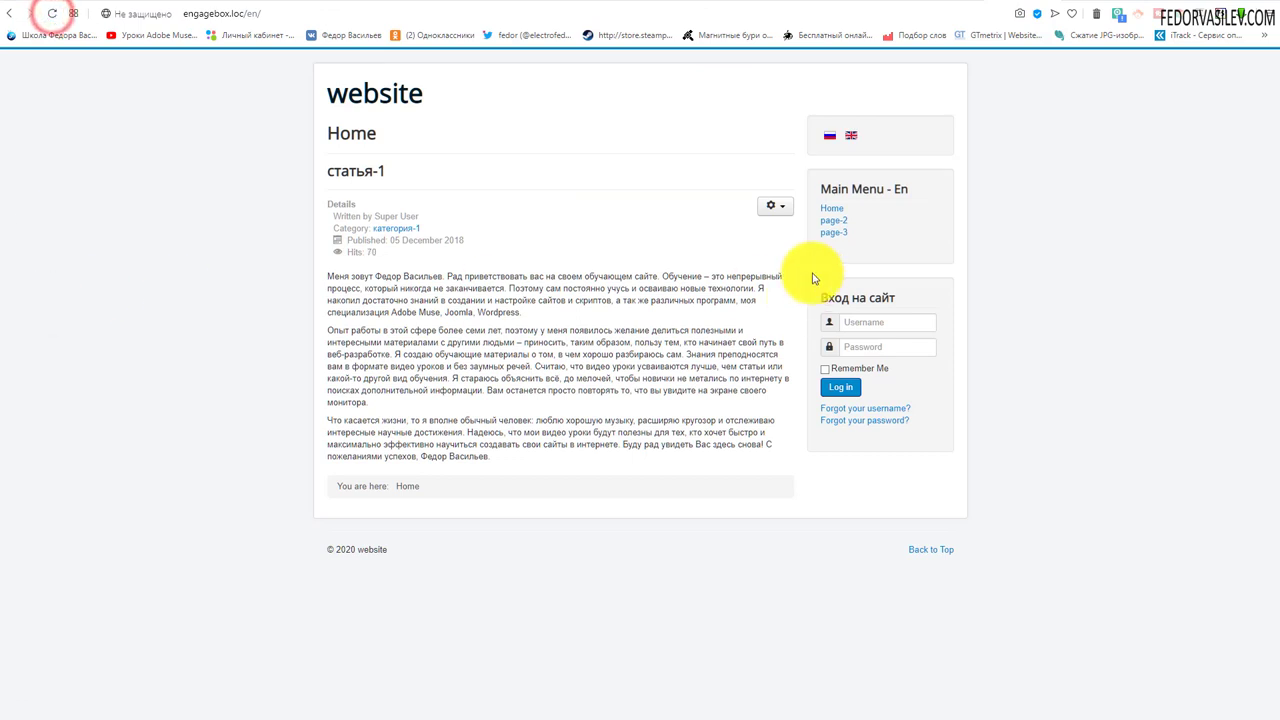
# Compare the Russian and English home pages and examine the article details: author, category, publication date and hits.
pyautogui.click(829, 136)
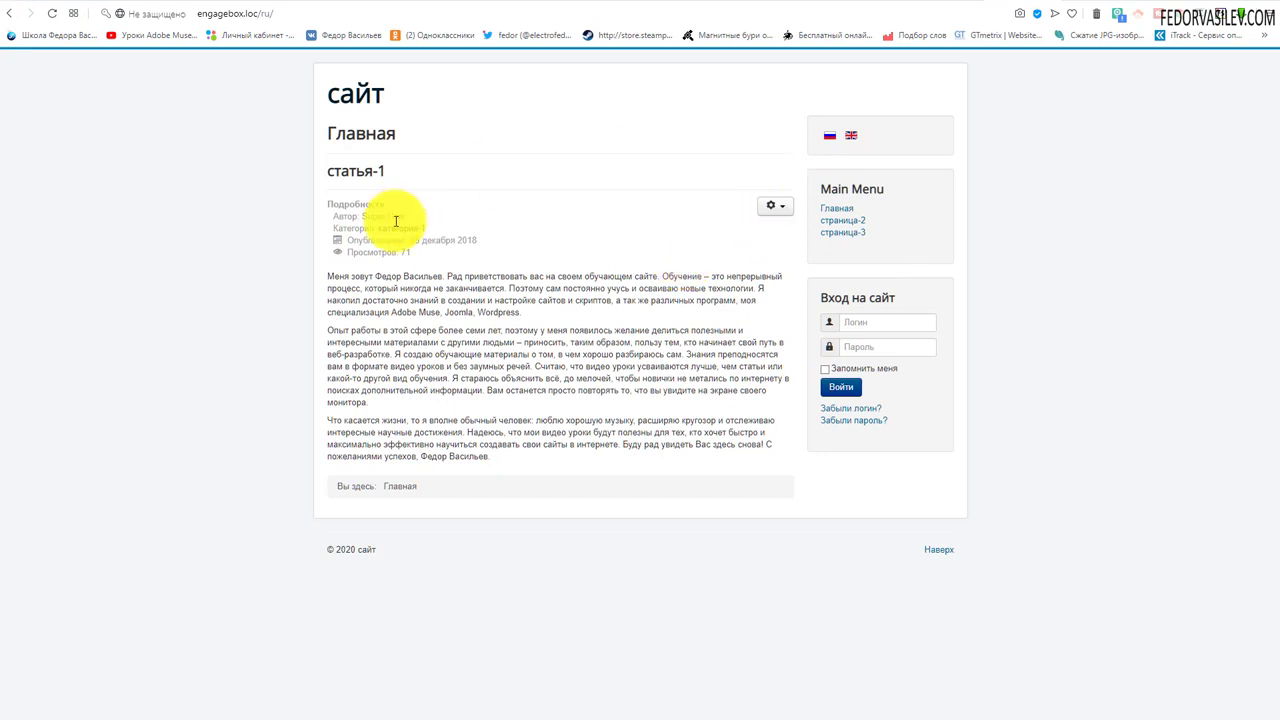
pyautogui.click(851, 137)
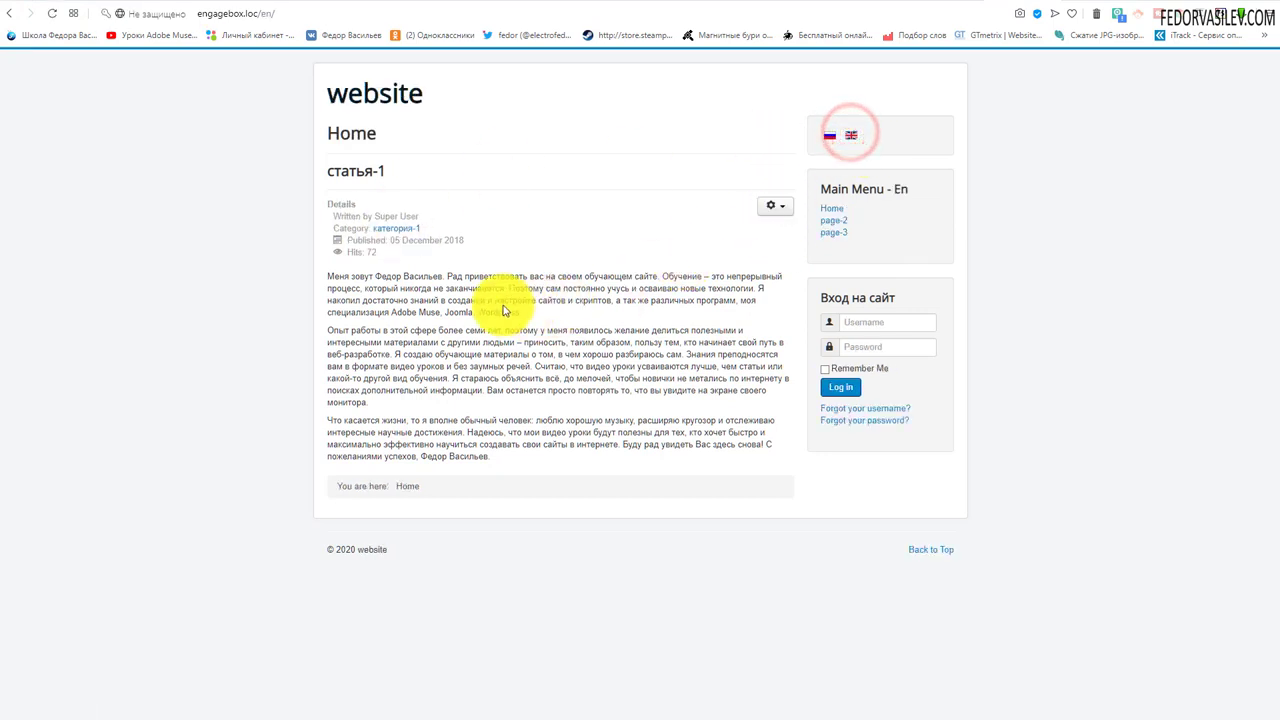
pyautogui.moveTo(351, 216); pyautogui.dragTo(391, 246)
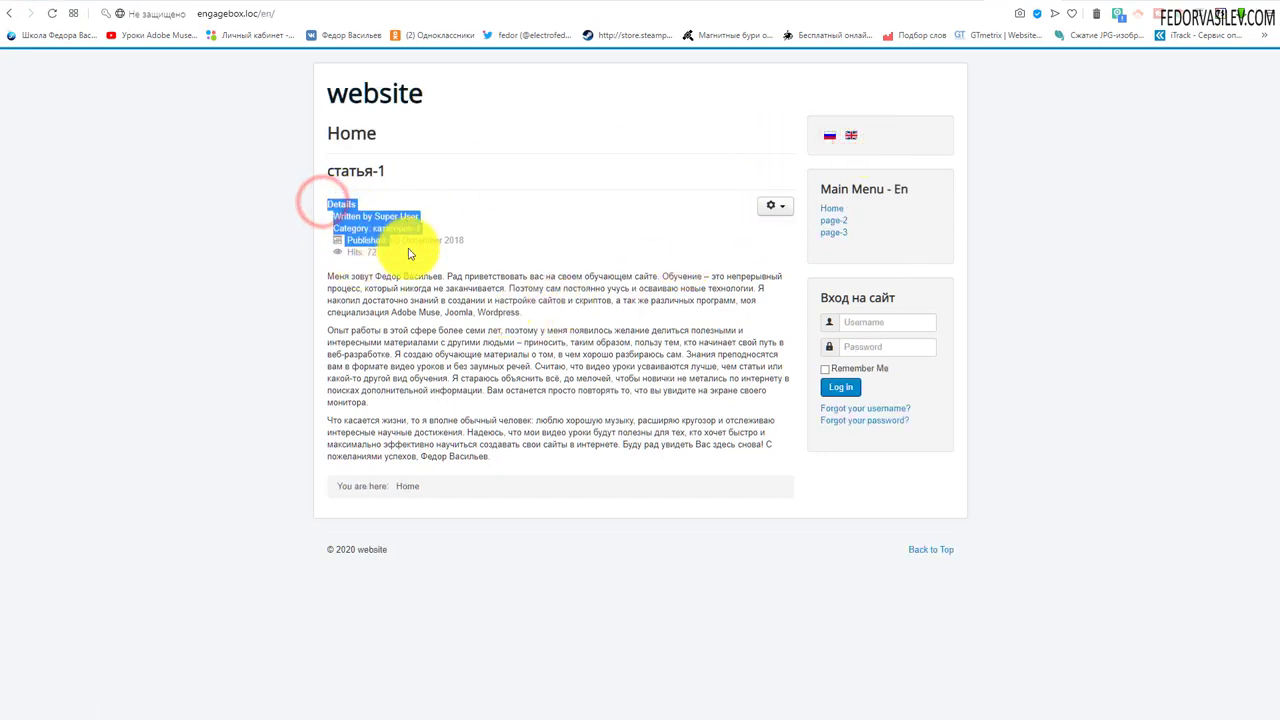
pyautogui.click(527, 223)
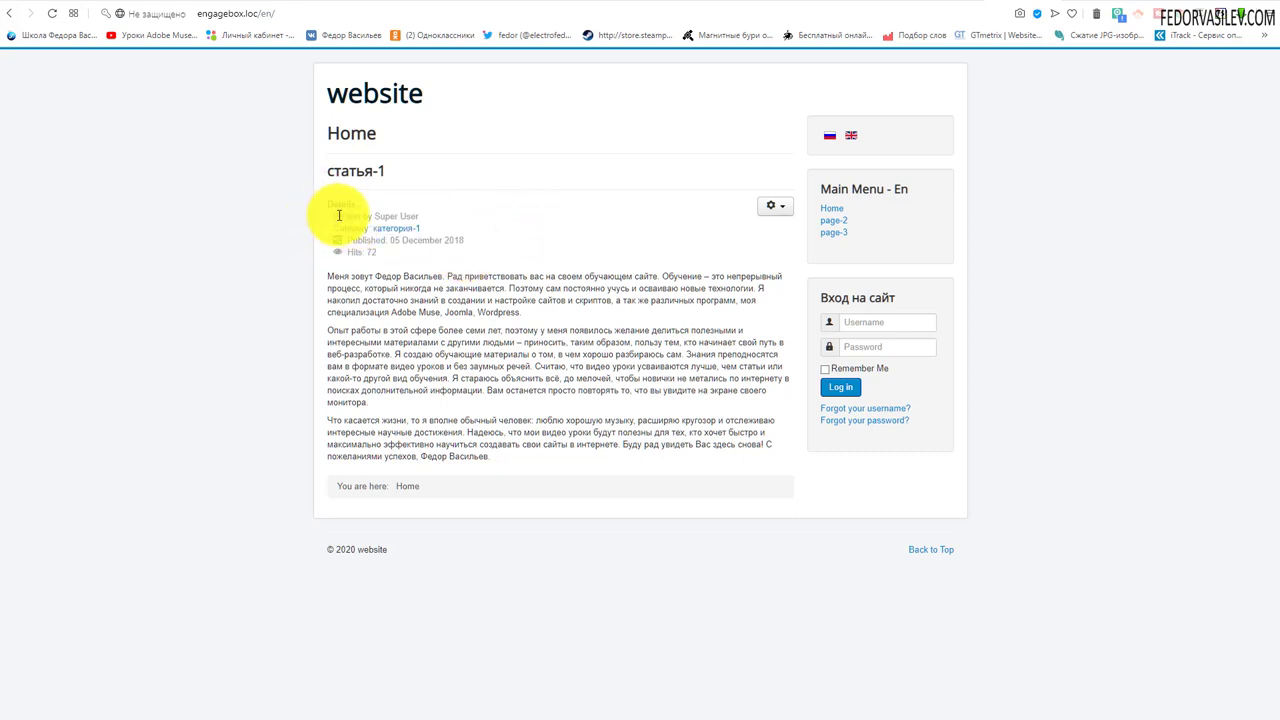
pyautogui.moveTo(338, 216); pyautogui.dragTo(414, 216)
pyautogui.click(534, 212)
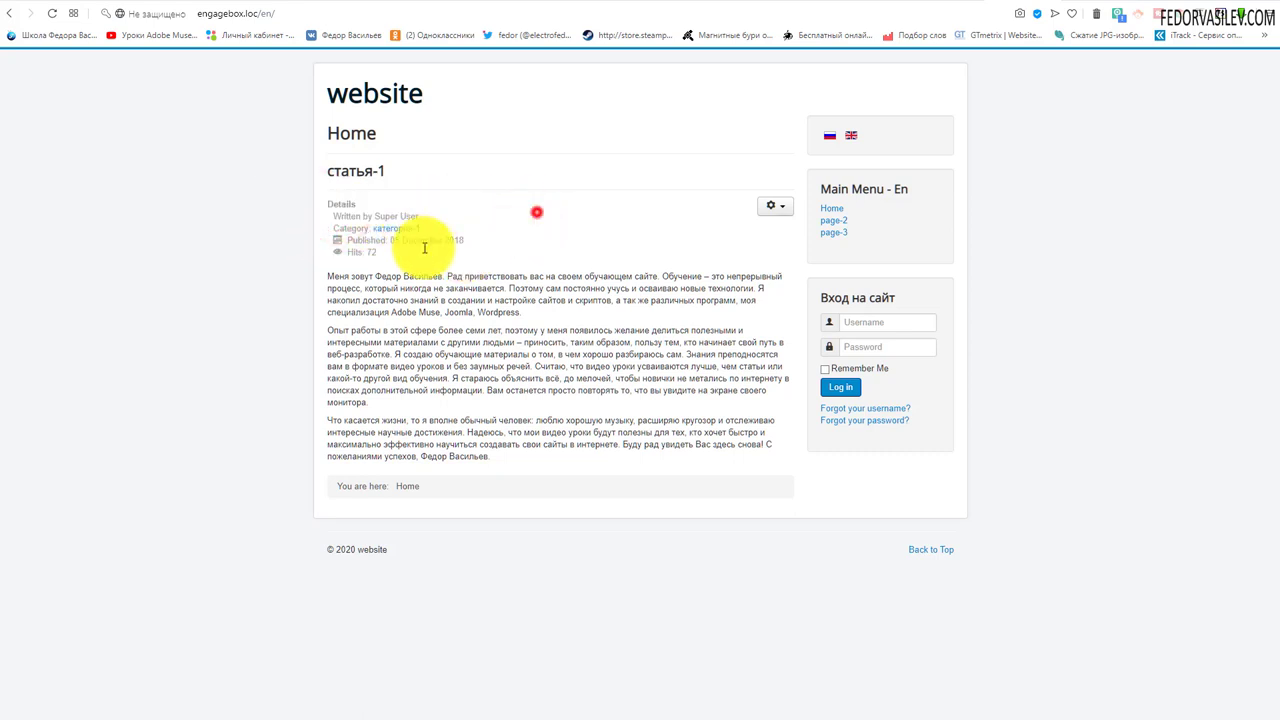
pyautogui.moveTo(333, 227); pyautogui.dragTo(373, 228)
pyautogui.click(569, 211)
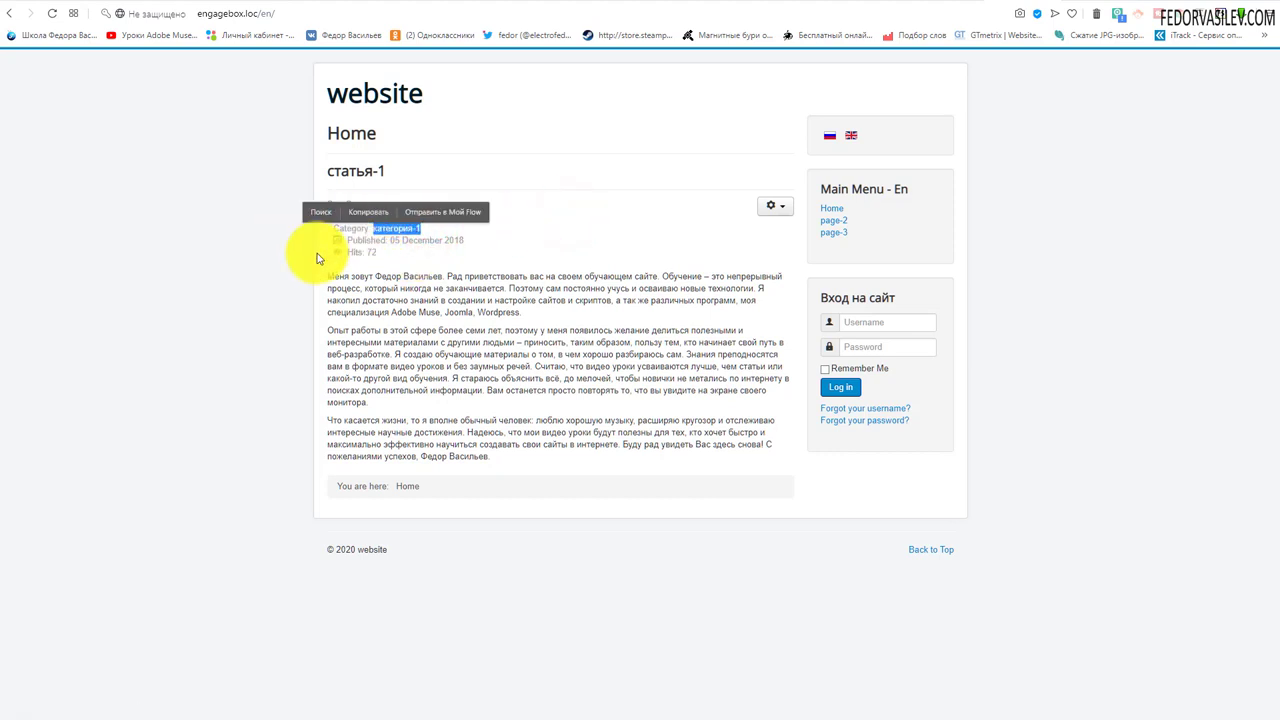
pyautogui.click(626, 211)
pyautogui.moveTo(488, 238); pyautogui.dragTo(347, 253)
# Compare the menu and login module titles and fields in both site languages, and review the module list in the administrator.
pyautogui.click(825, 137)
pyautogui.click(849, 135)
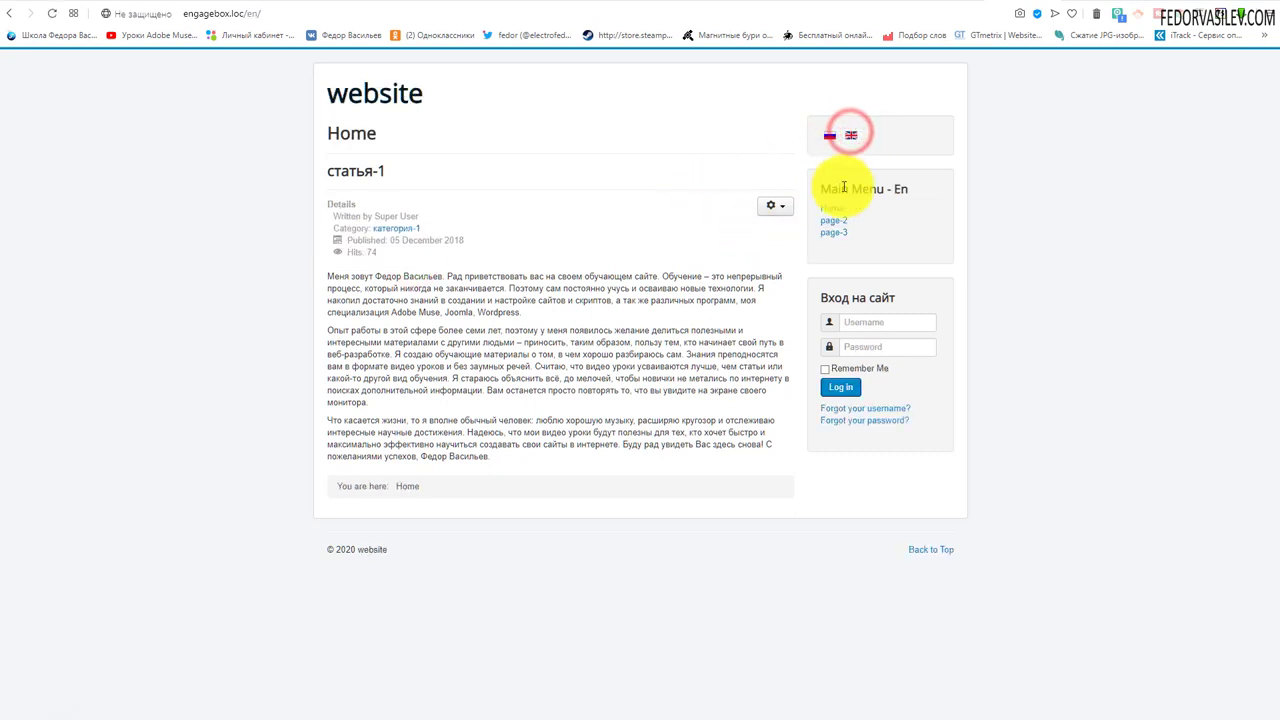
pyautogui.moveTo(819, 188); pyautogui.dragTo(821, 190)
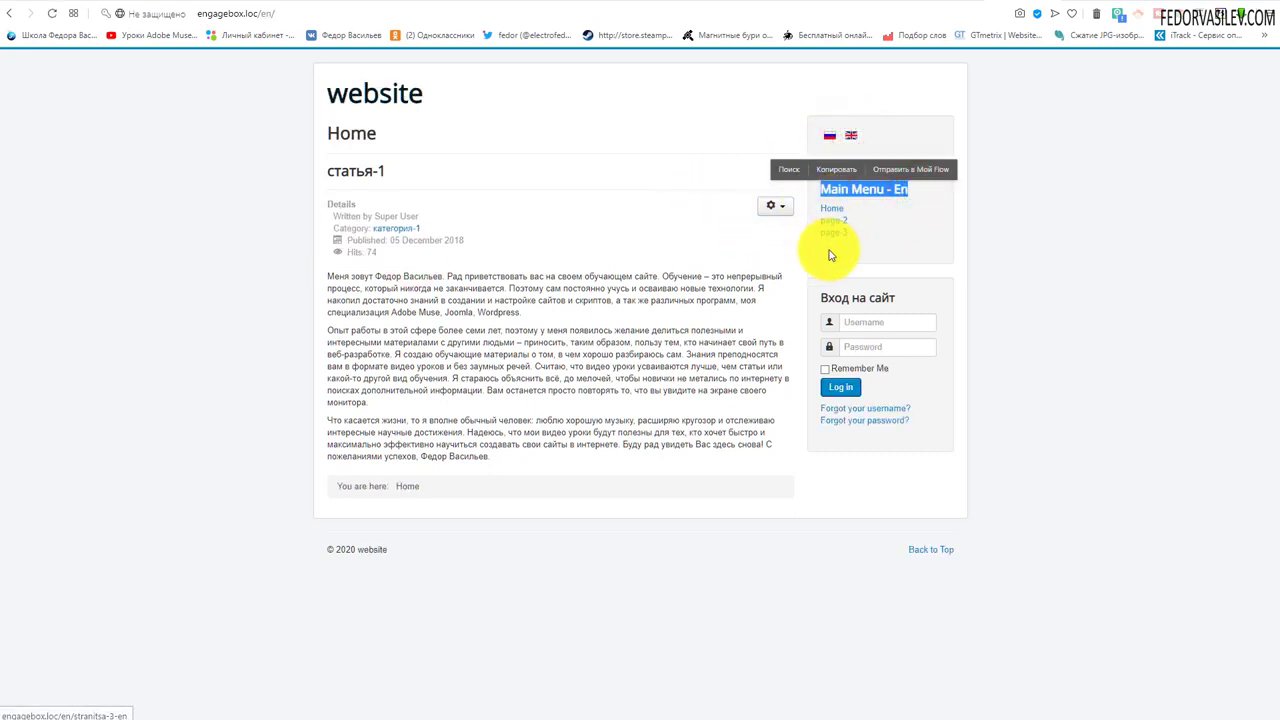
pyautogui.click(767, 127)
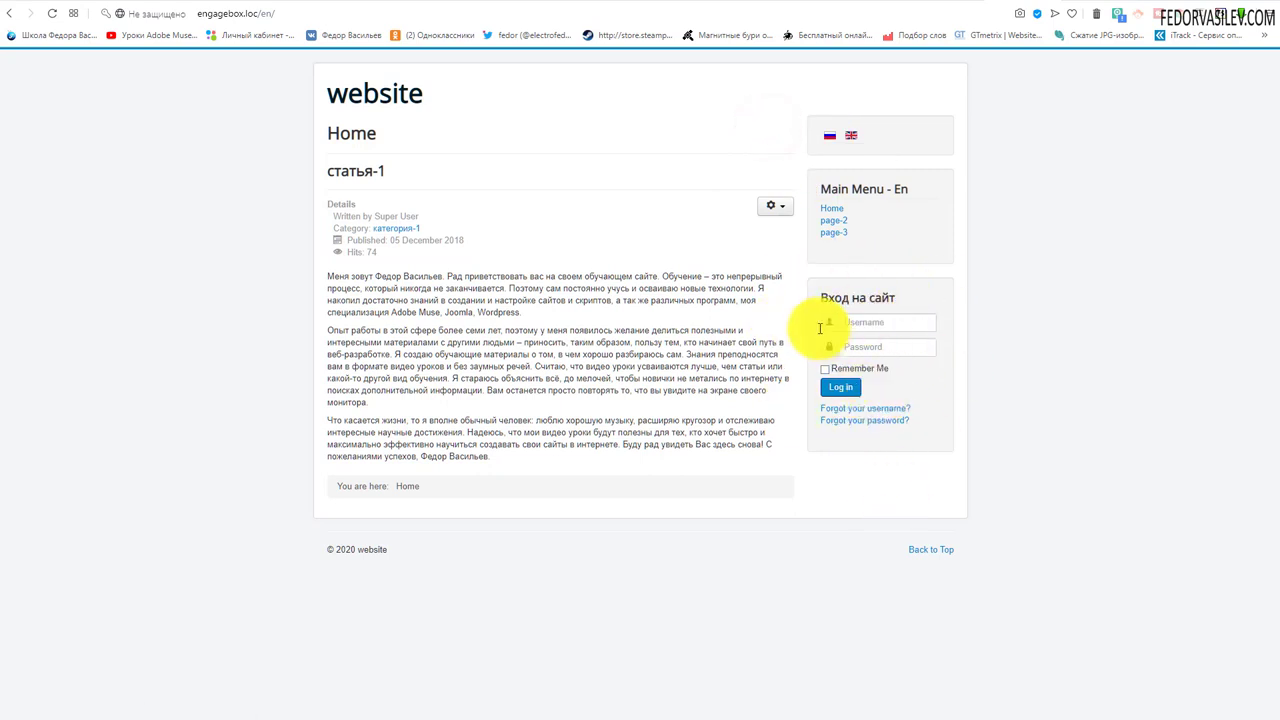
pyautogui.moveTo(879, 293); pyautogui.dragTo(900, 297)
pyautogui.click(1063, 305)
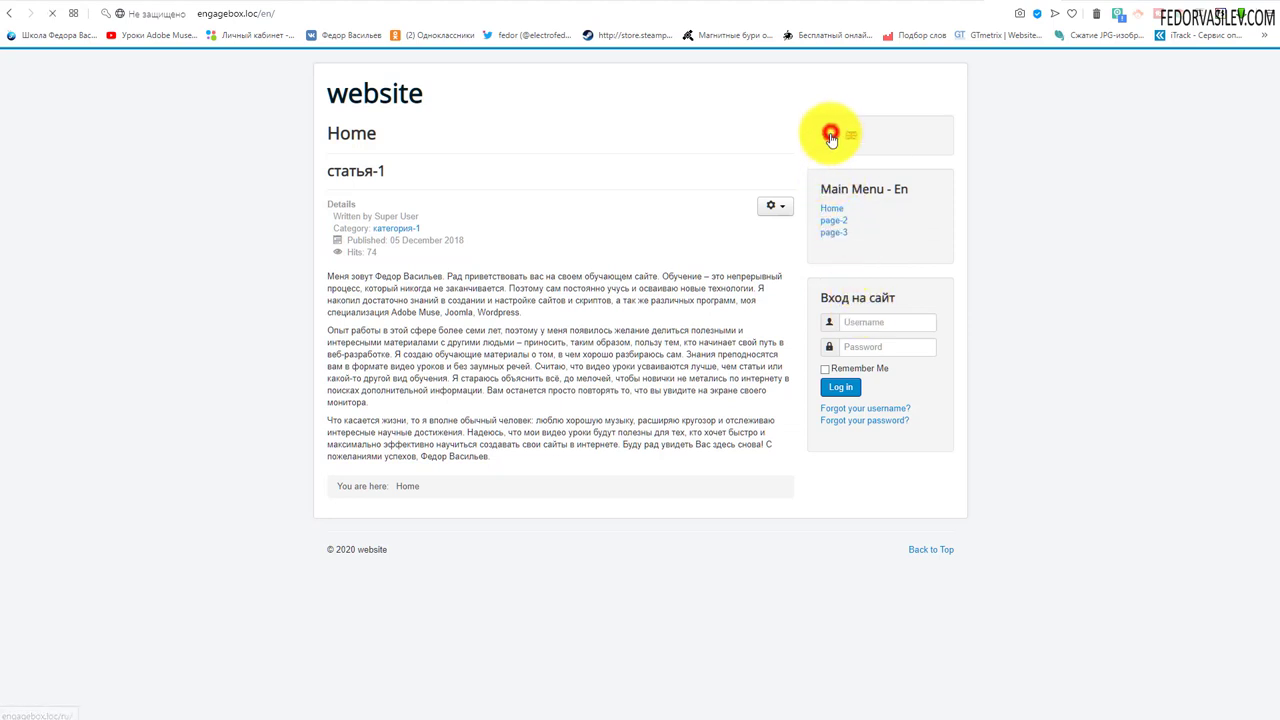
pyautogui.click(881, 321)
pyautogui.click(1069, 331)
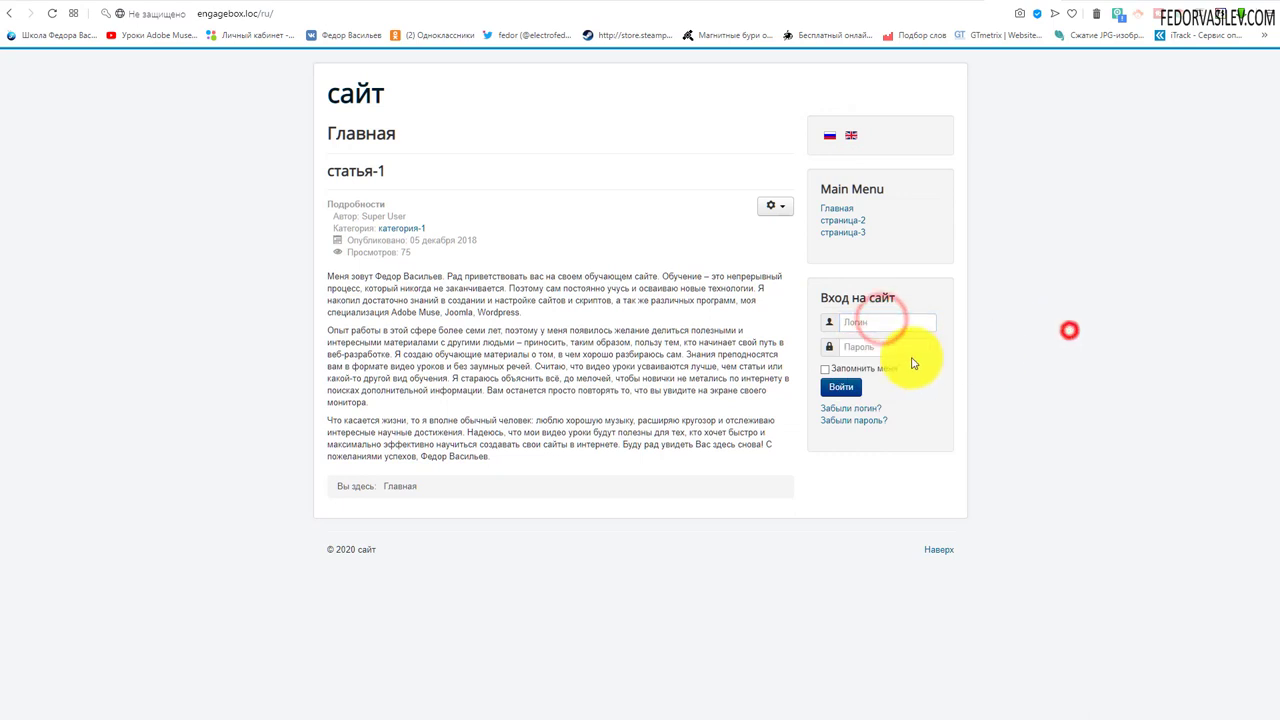
pyautogui.click(852, 137)
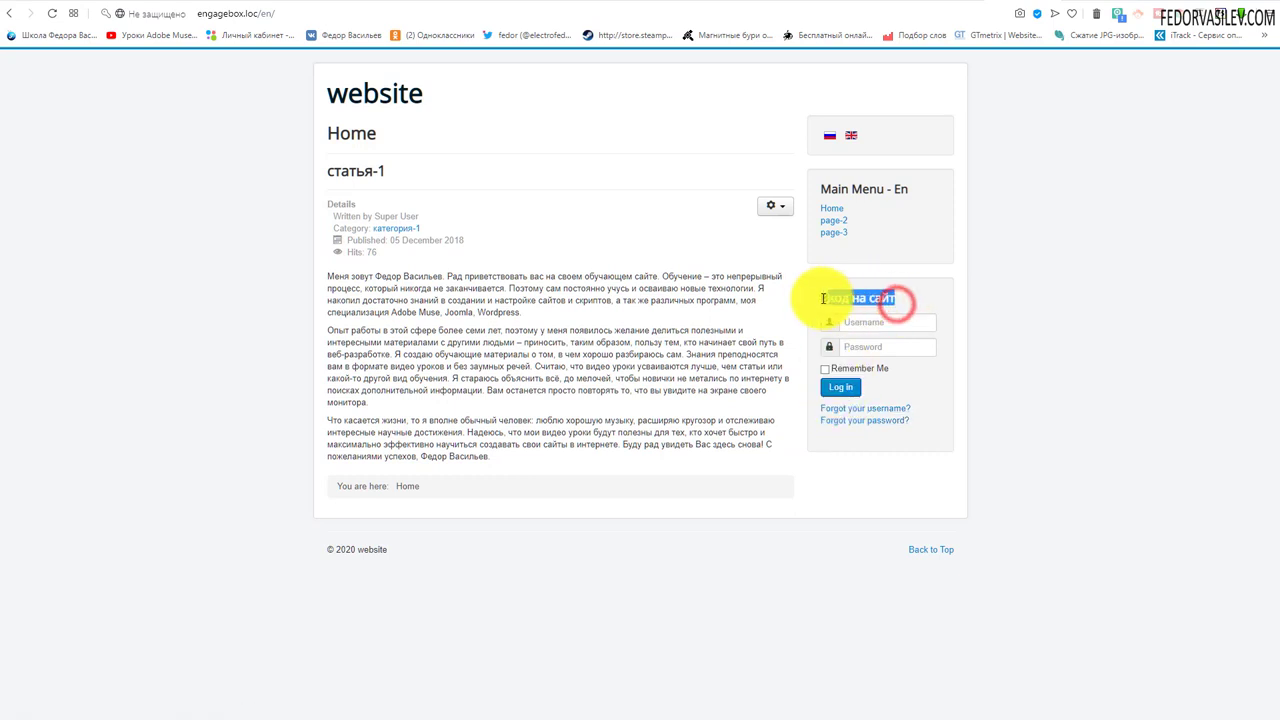
pyautogui.click(1051, 306)
pyautogui.click(948, 2)
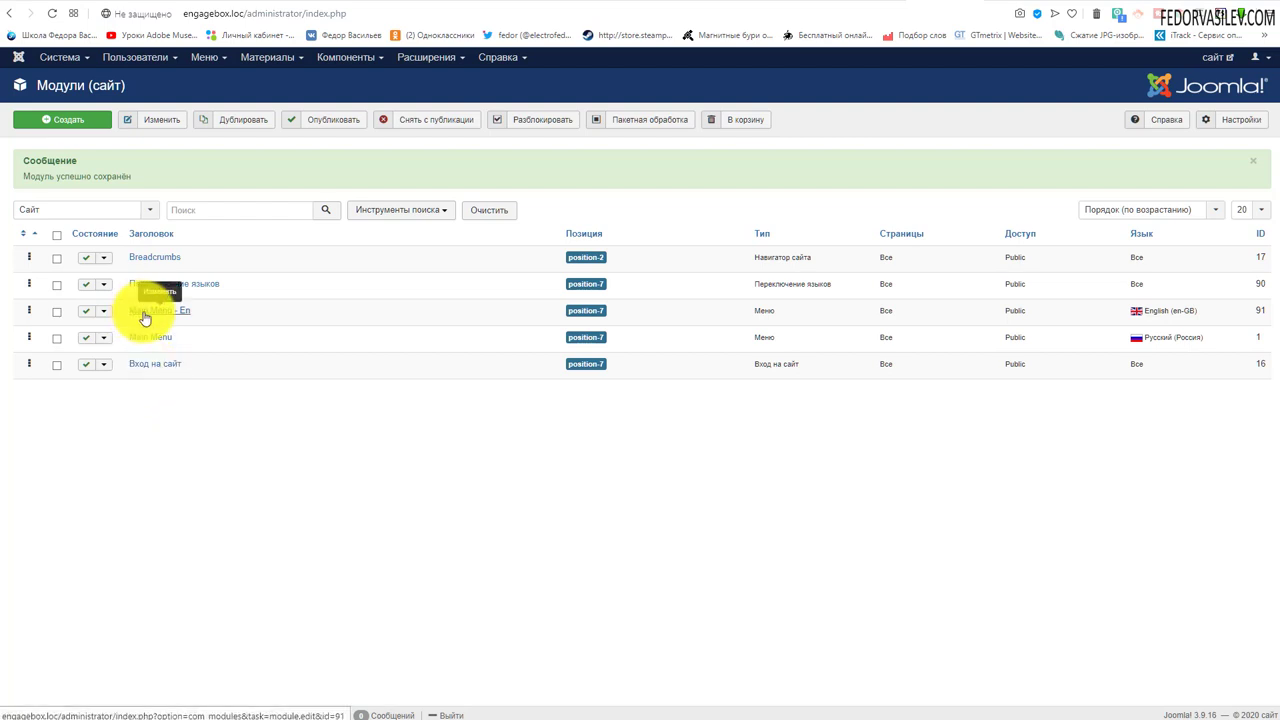
pyautogui.click(1000, 6)
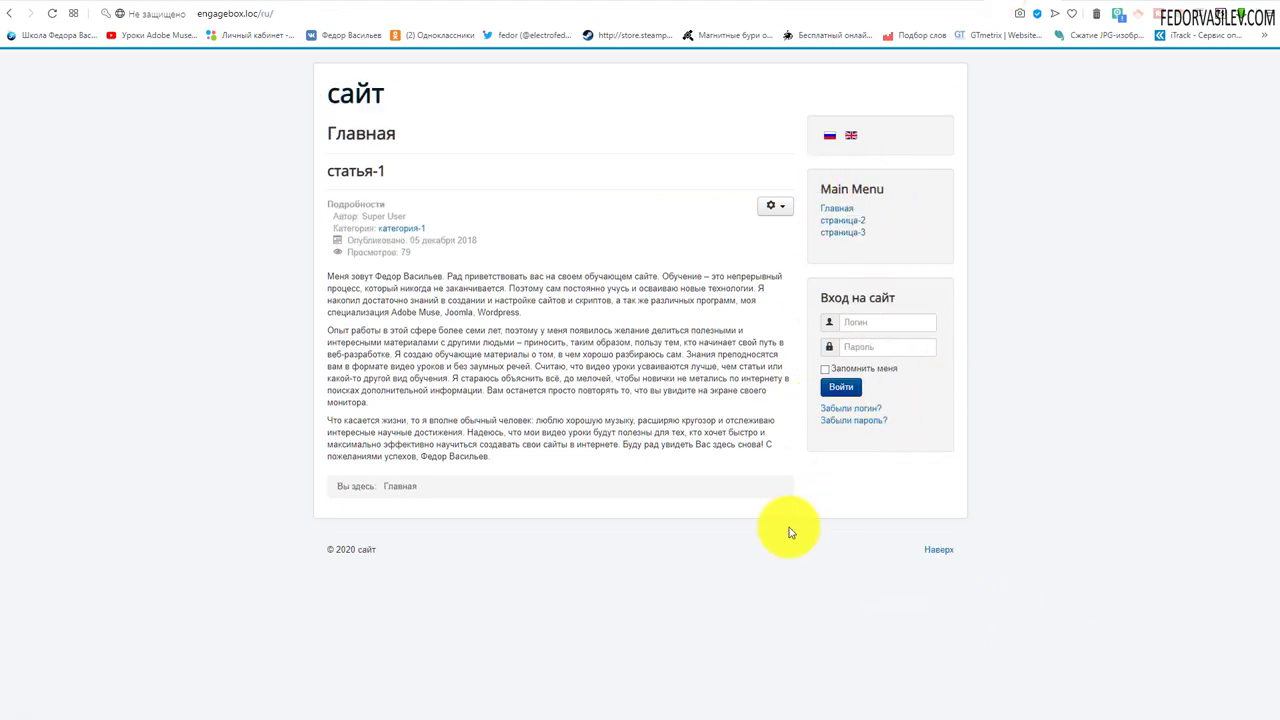
# Open the forgotten-username page from the Russian and English login forms and examine the text of the English version.
pyautogui.click(848, 412)
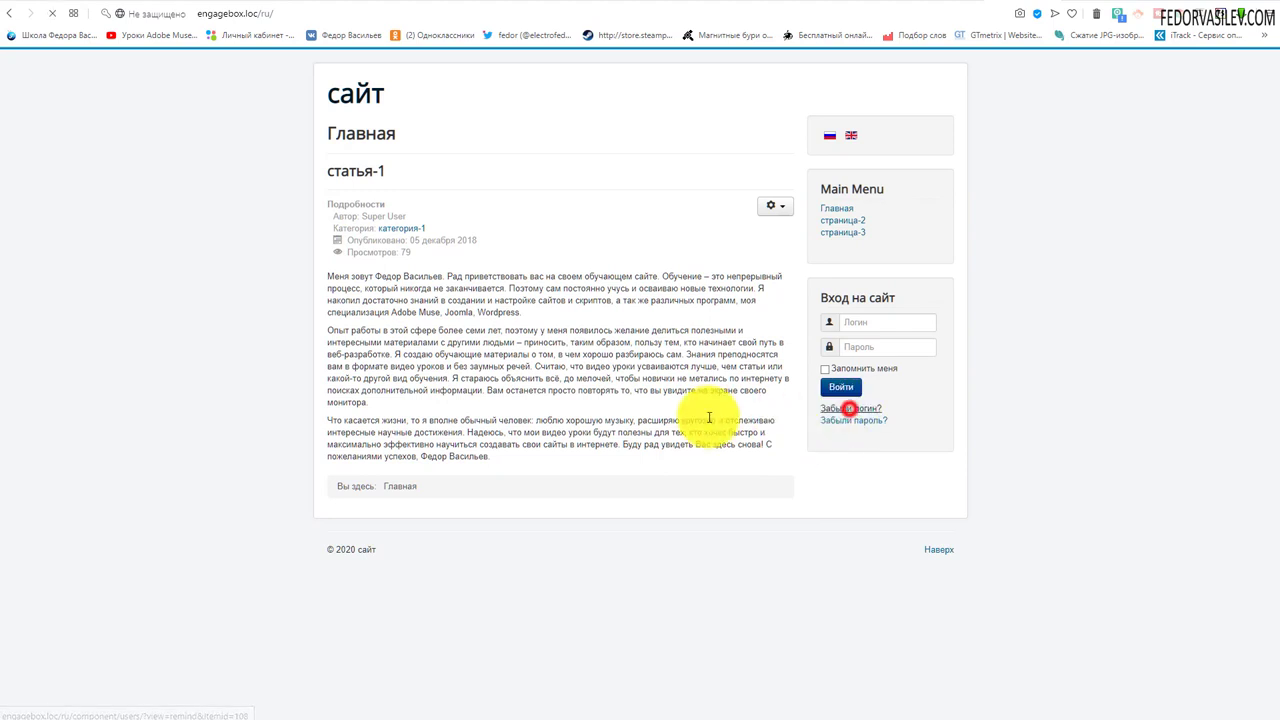
pyautogui.click(358, 94)
pyautogui.click(851, 136)
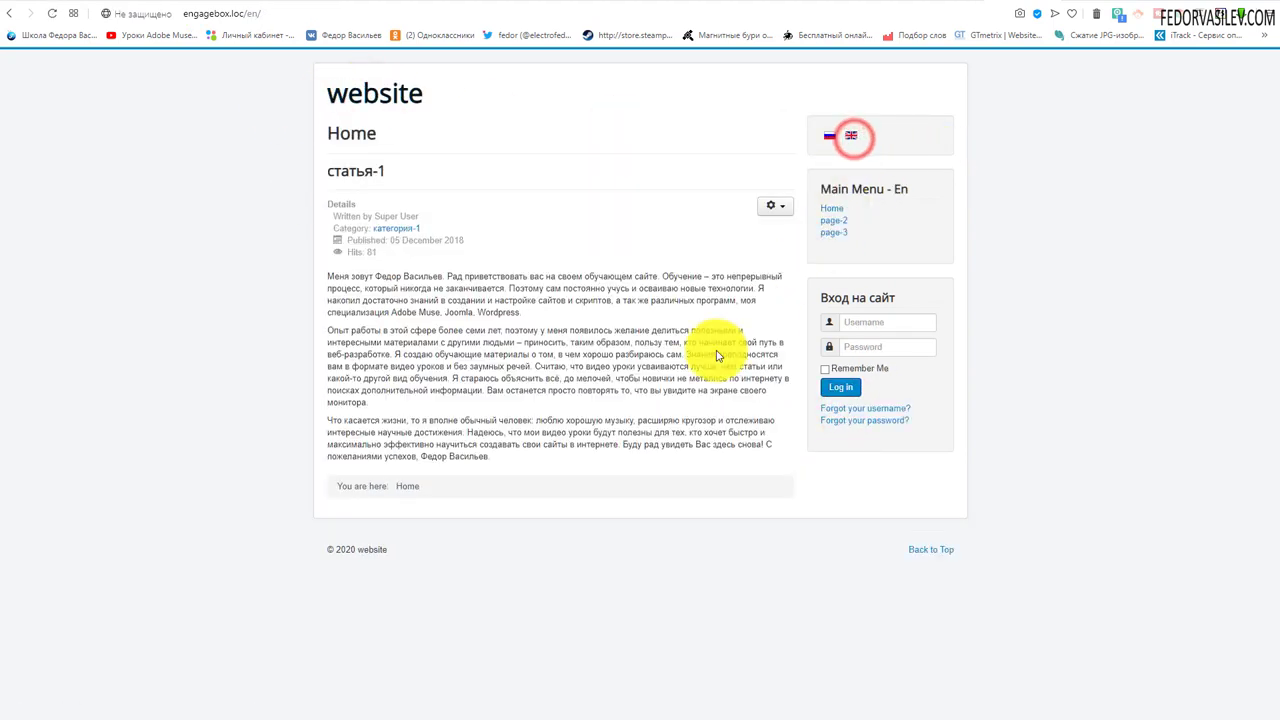
pyautogui.click(846, 408)
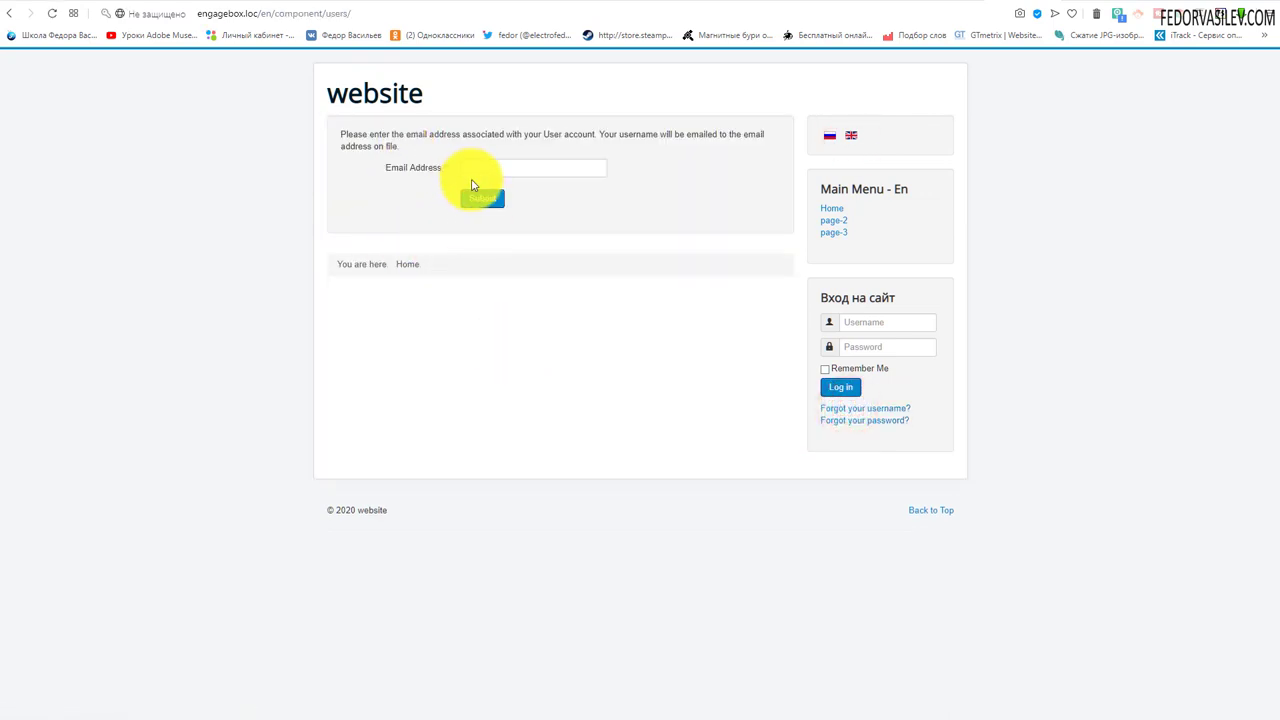
pyautogui.moveTo(349, 135); pyautogui.dragTo(410, 215)
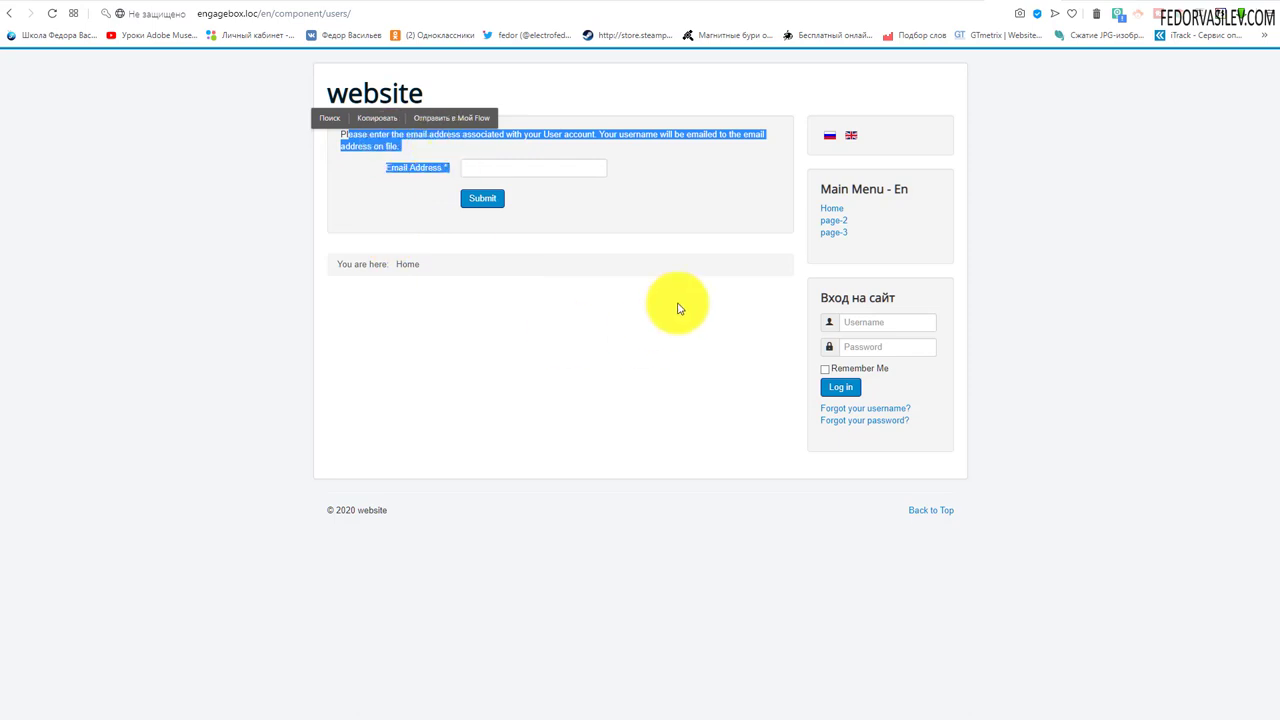
pyautogui.click(684, 204)
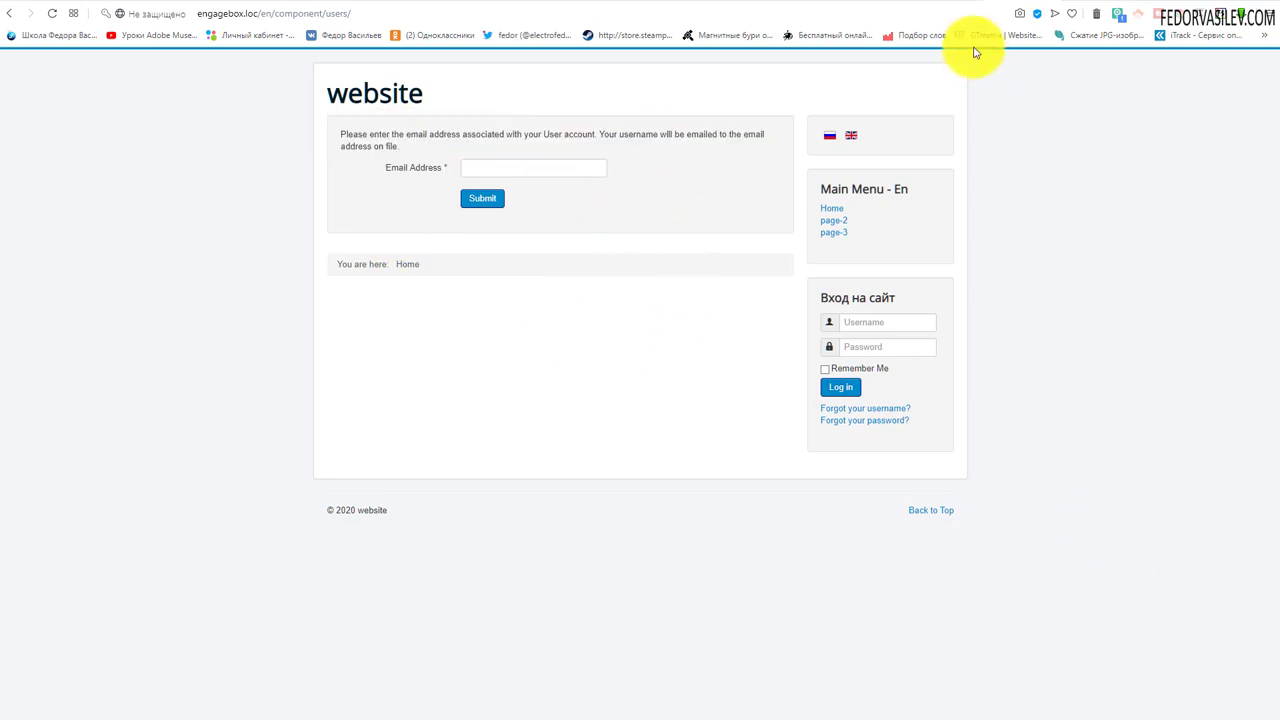
# Batch-copy категория-1, категория-2 and категория-3 to the root (Создать в корне) with the language set to English (en-GB).
pyautogui.click(945, 5)
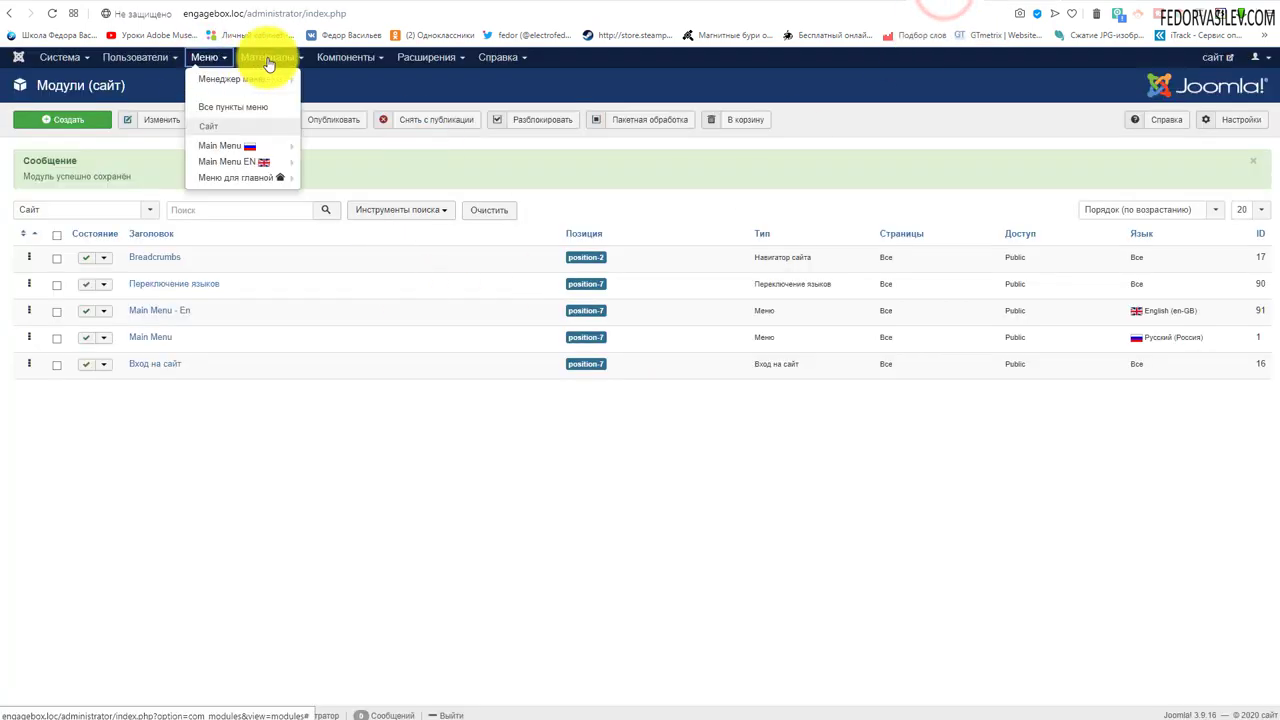
pyautogui.moveTo(268, 57)
pyautogui.click(290, 95)
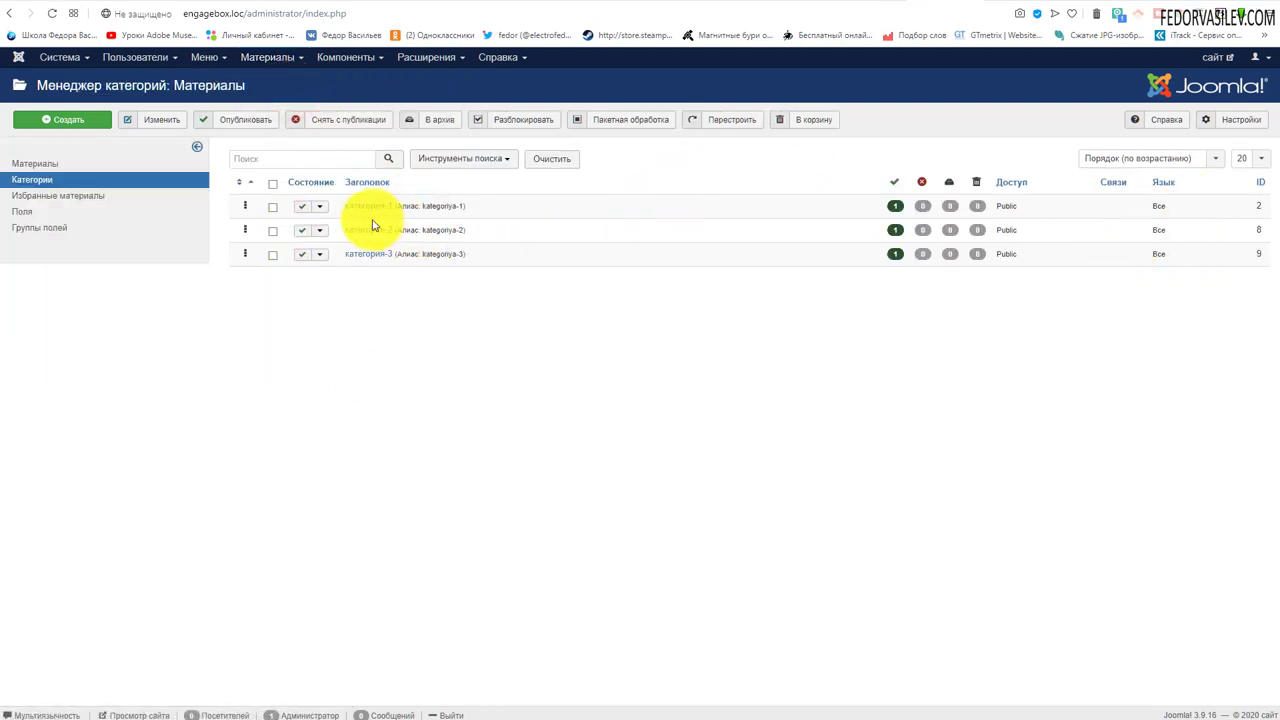
pyautogui.click(273, 186)
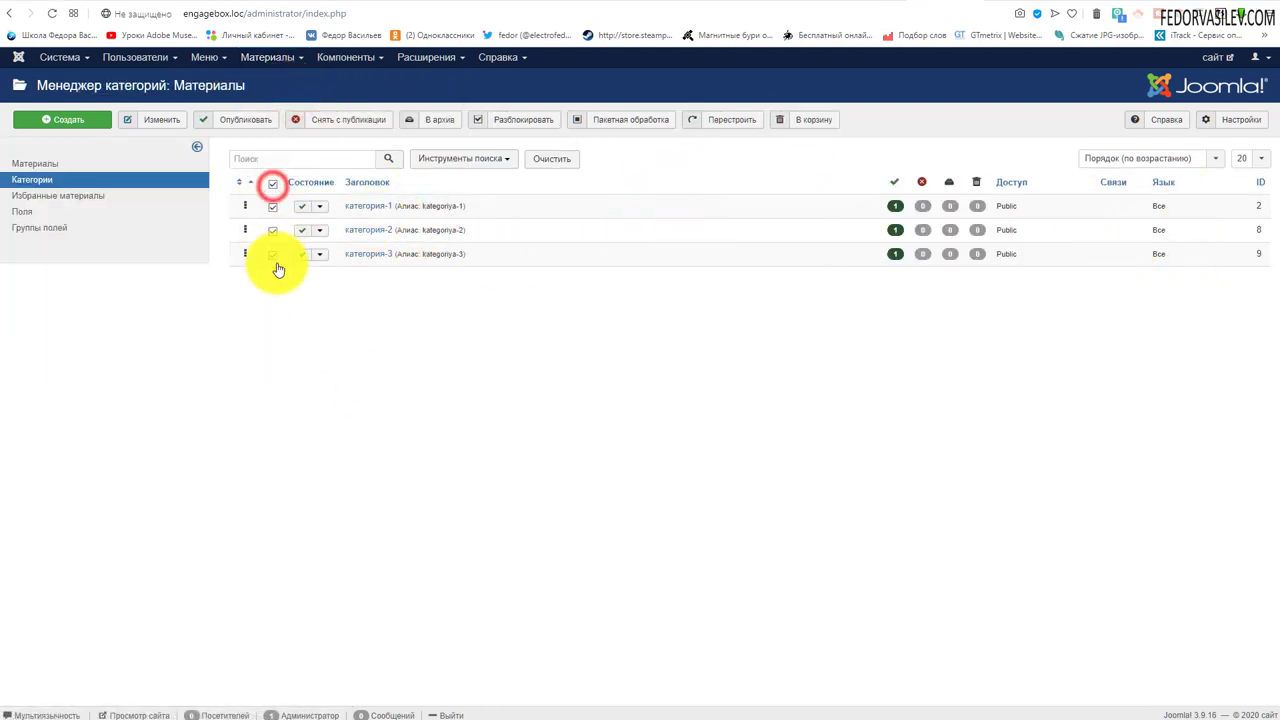
pyautogui.click(641, 119)
pyautogui.click(221, 152)
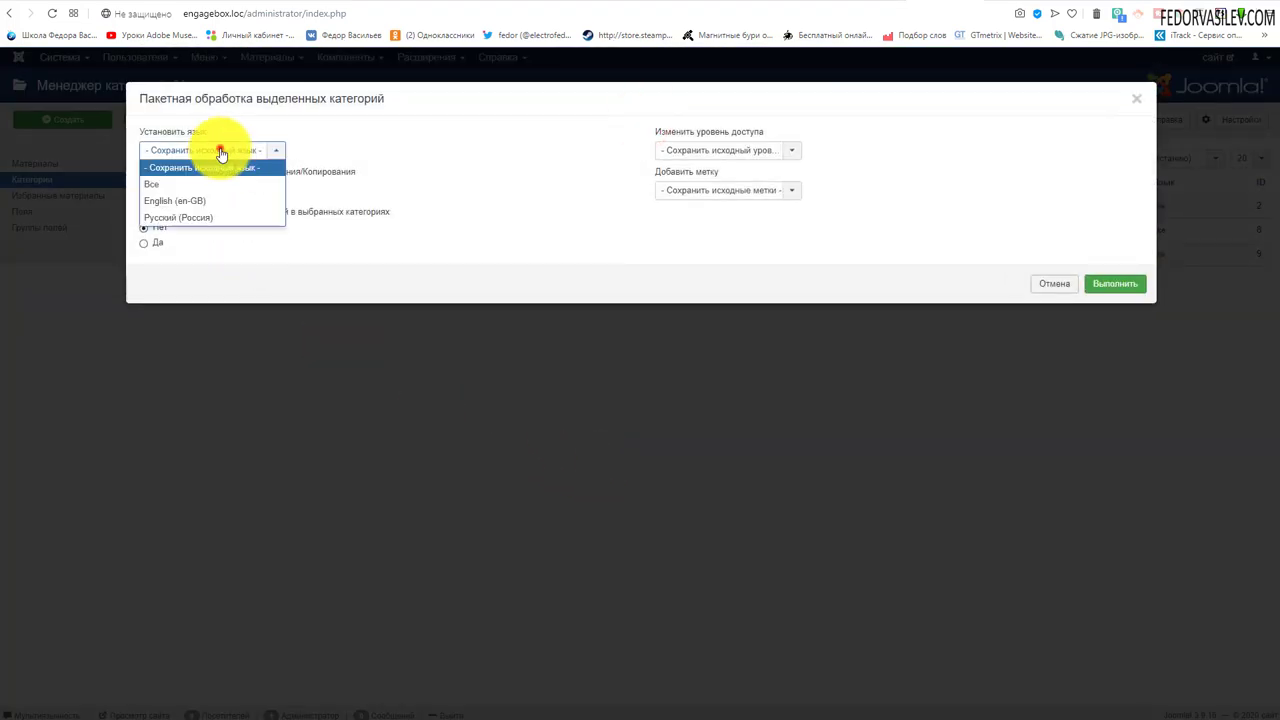
pyautogui.click(214, 201)
pyautogui.click(209, 192)
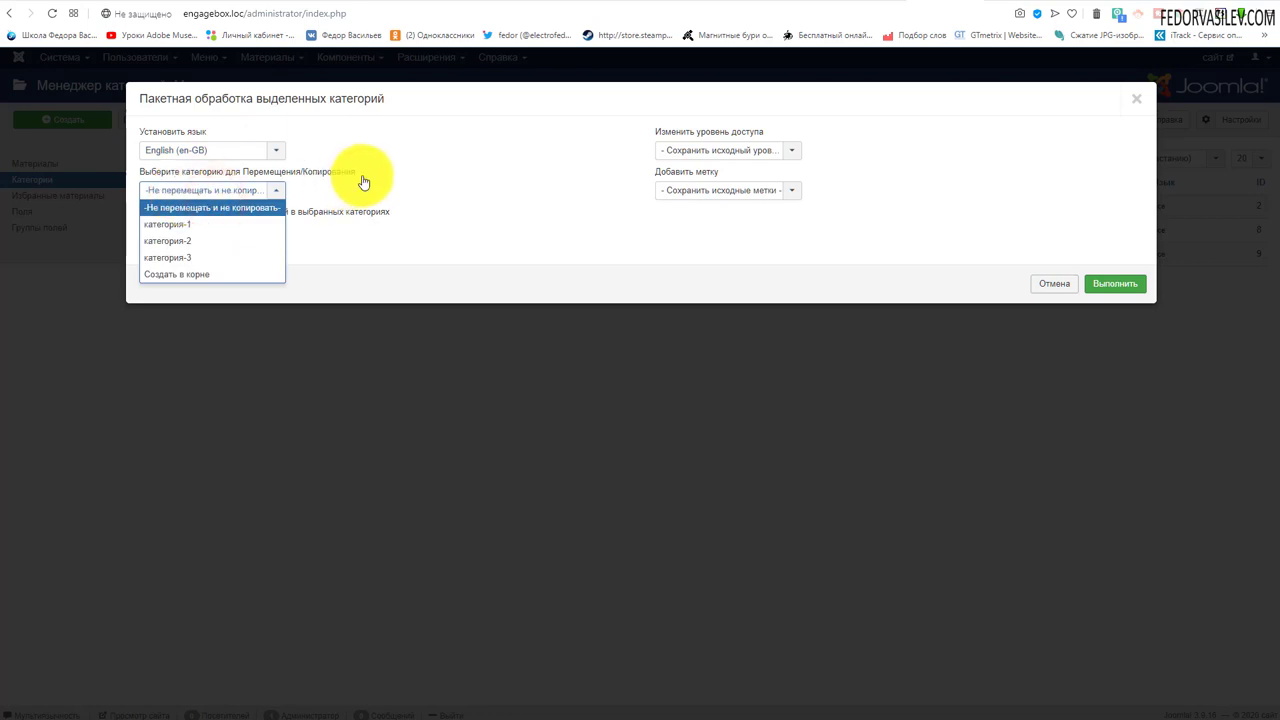
pyautogui.click(210, 277)
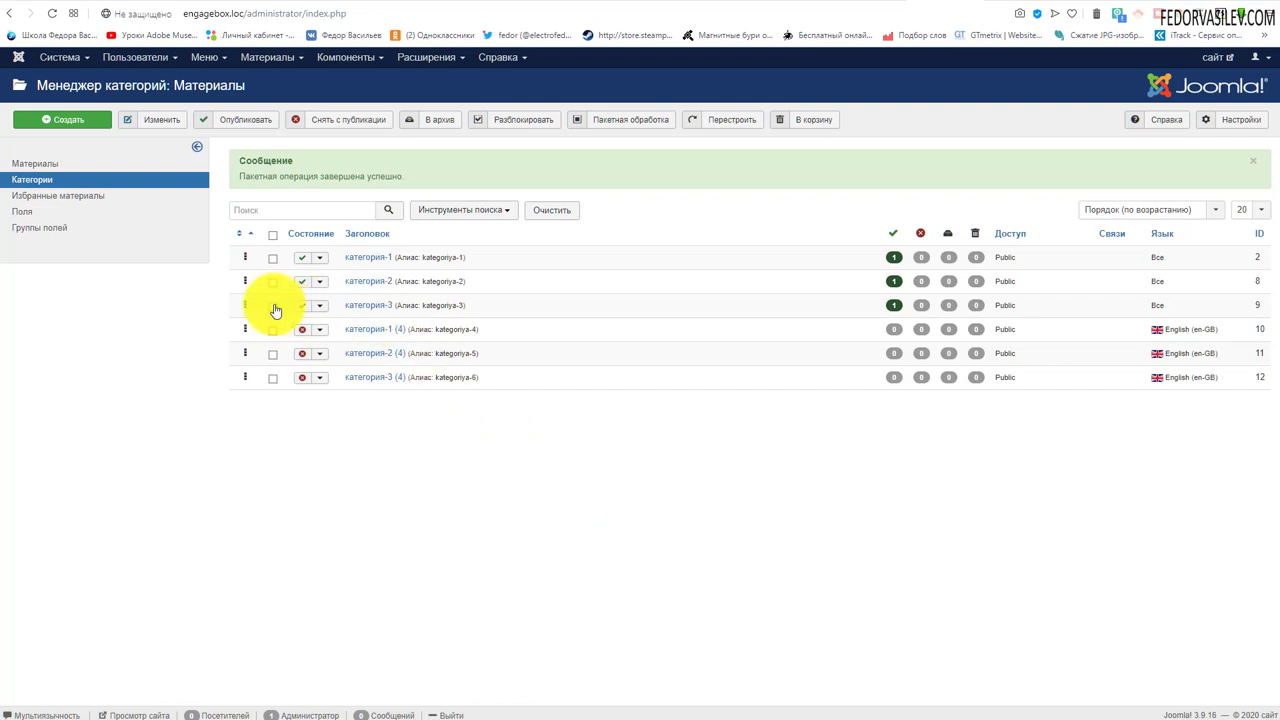
# Batch-set the language of the original категория-1, категория-2 and категория-3 to Русский (Россия).
pyautogui.click(273, 258)
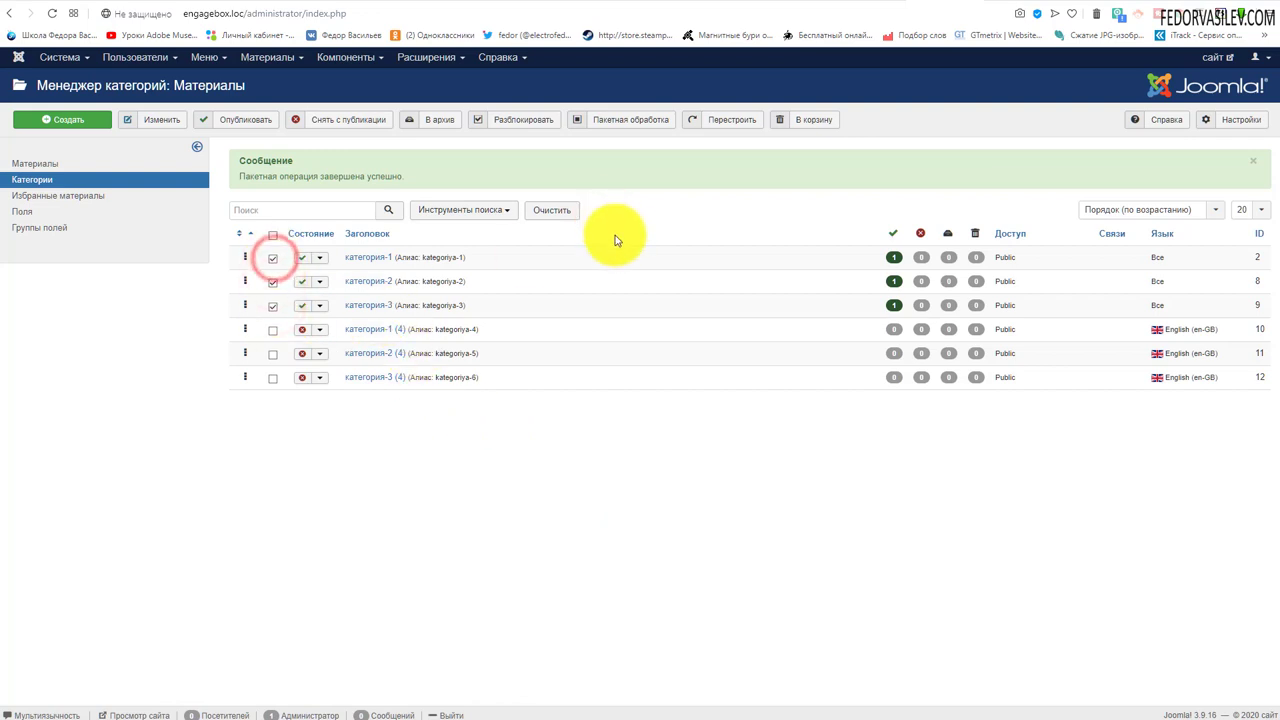
pyautogui.click(634, 121)
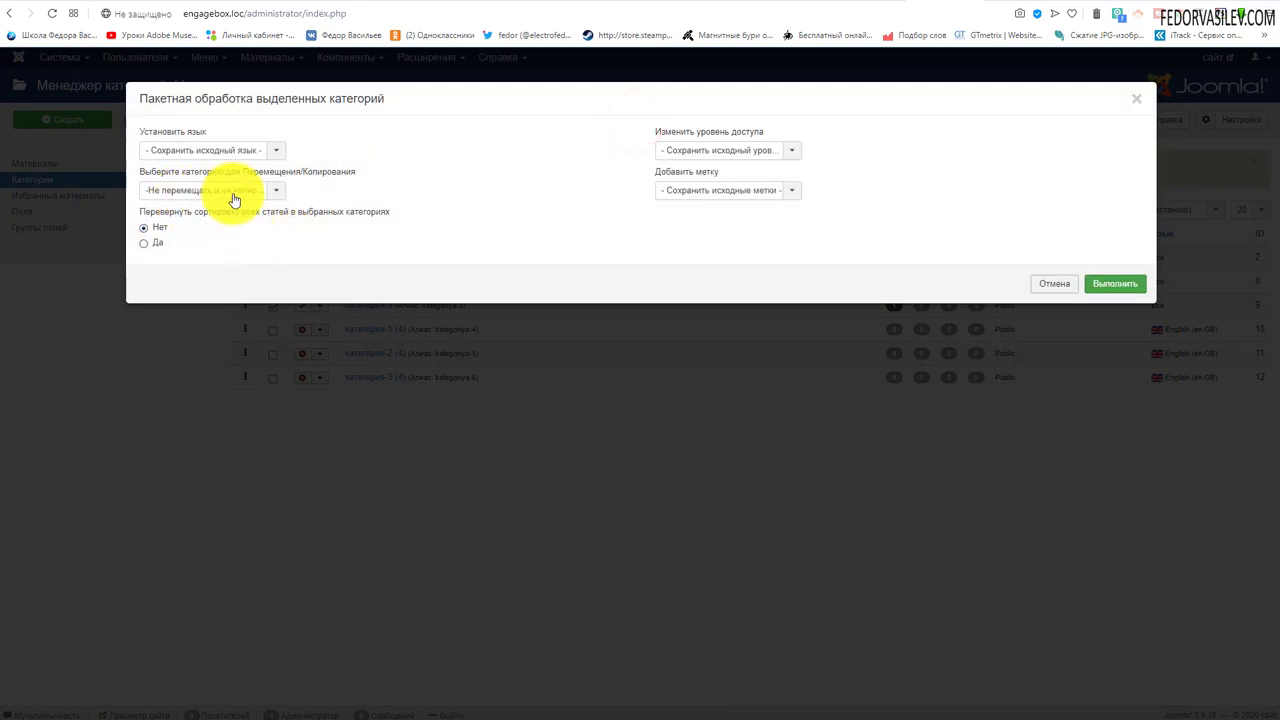
pyautogui.click(229, 147)
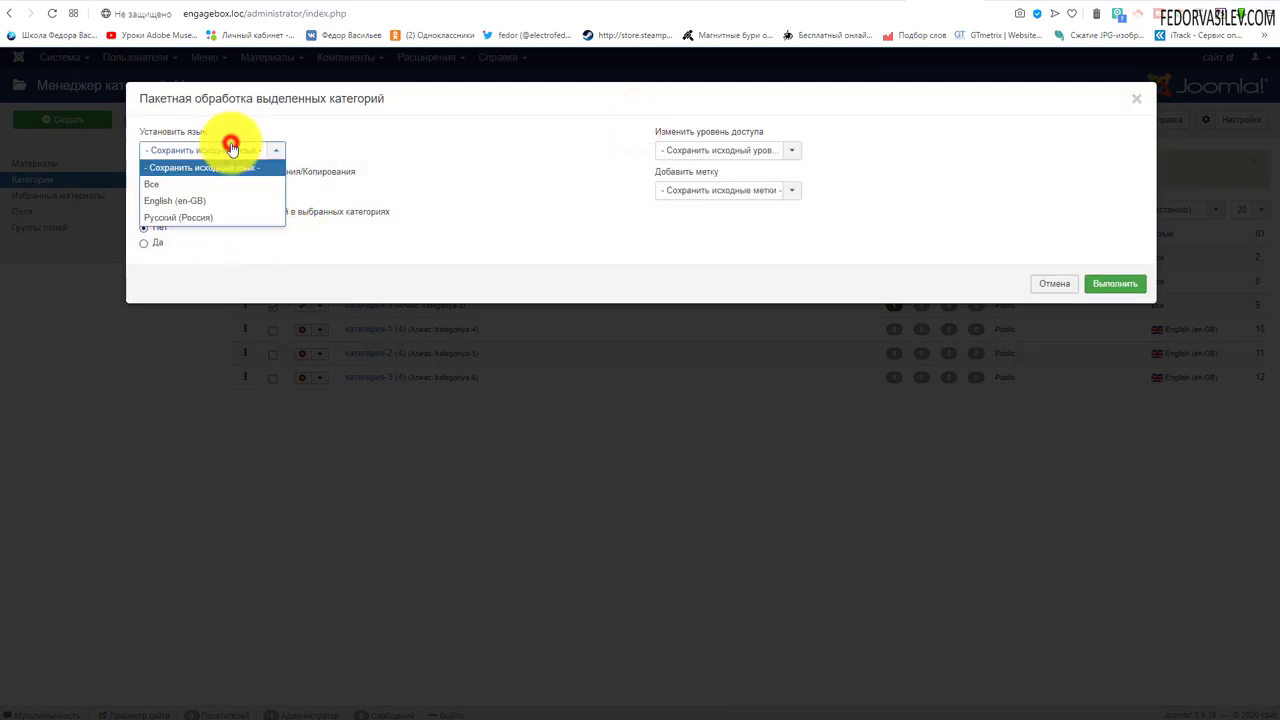
pyautogui.click(211, 214)
pyautogui.click(1122, 285)
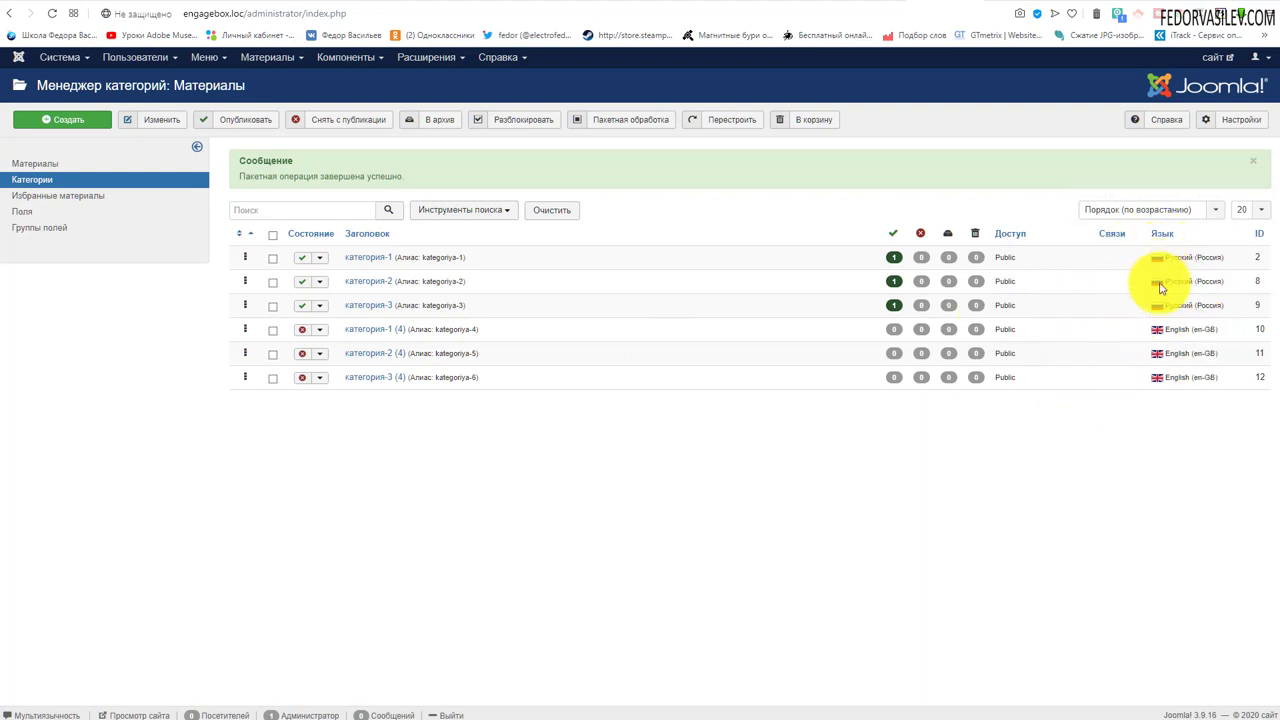
# Publish the English copy of категория-1, rename it category-1 with the alias kategoriya-1-en, and save and close it.
pyautogui.click(350, 335)
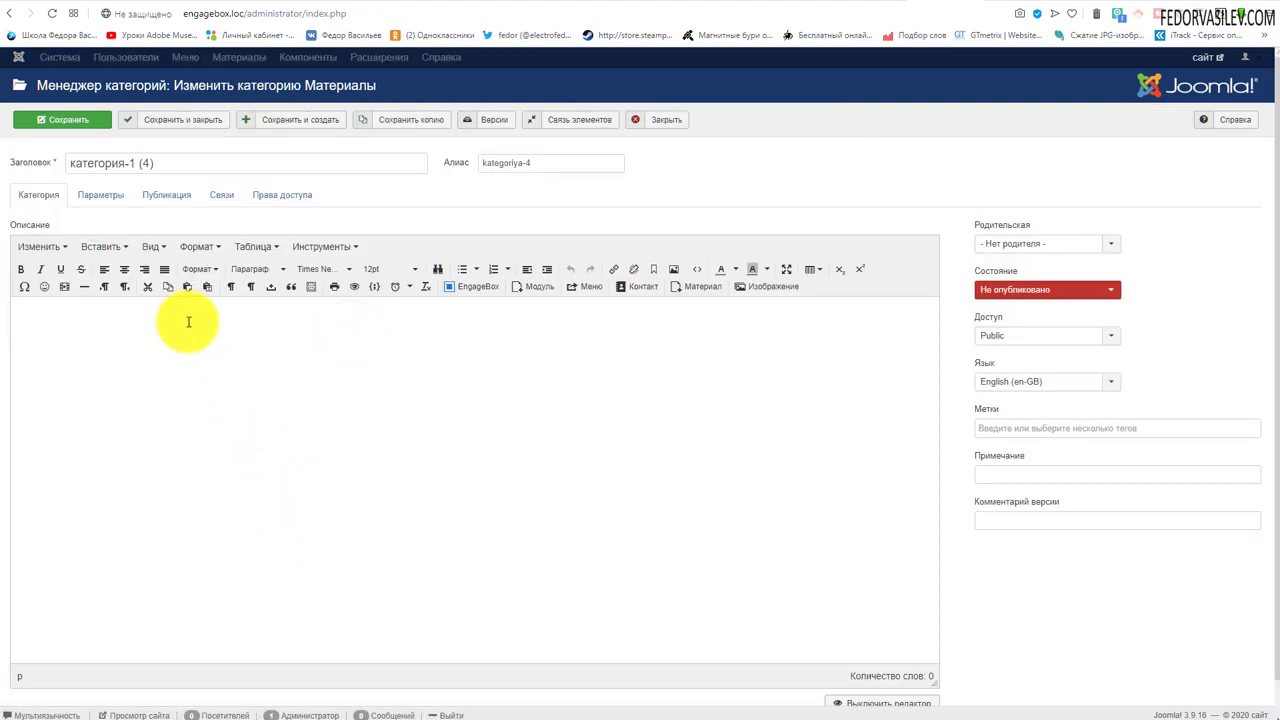
pyautogui.click(991, 291)
pyautogui.click(994, 306)
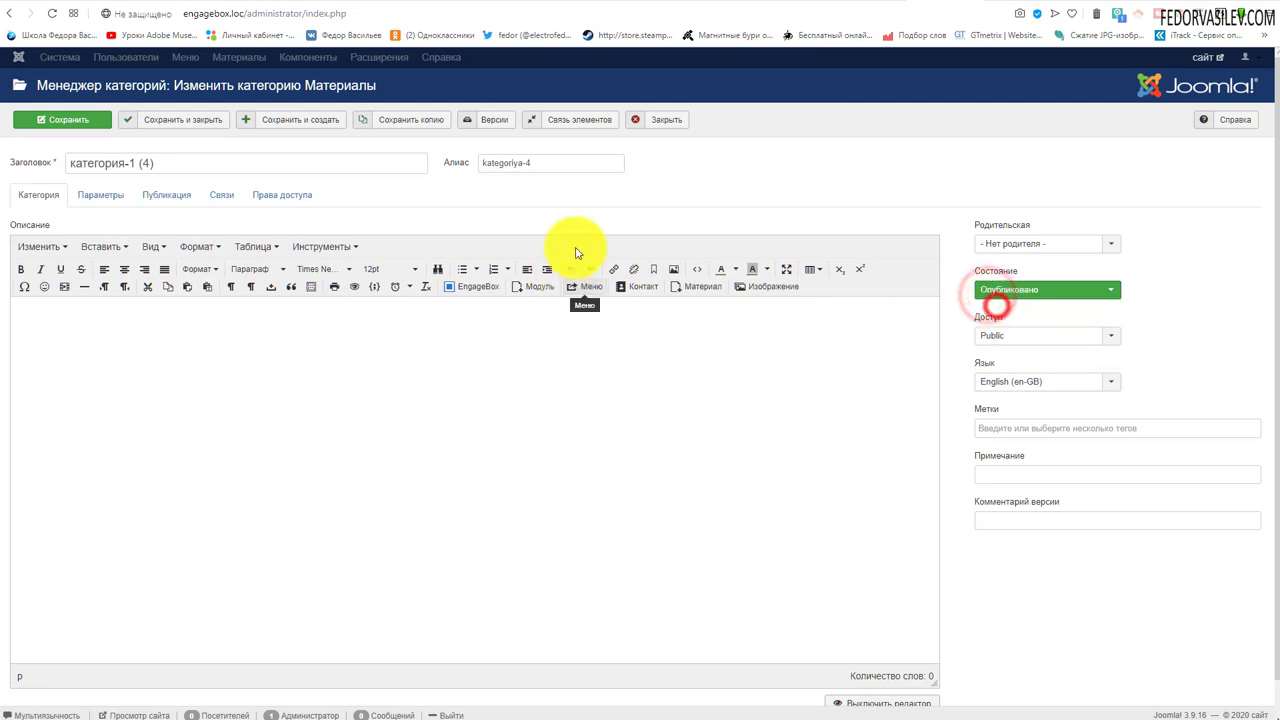
pyautogui.moveTo(546, 163); pyautogui.dragTo(420, 192)
pyautogui.click(418, 192)
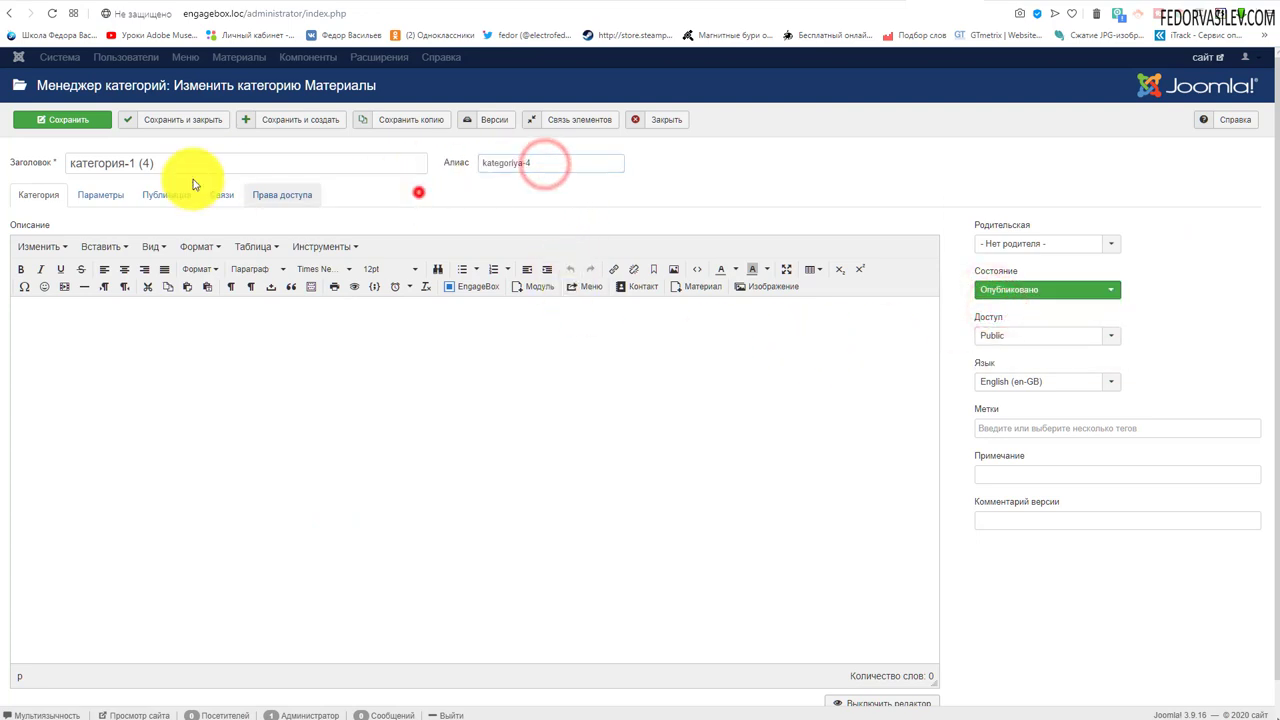
pyautogui.moveTo(161, 161); pyautogui.dragTo(63, 172)
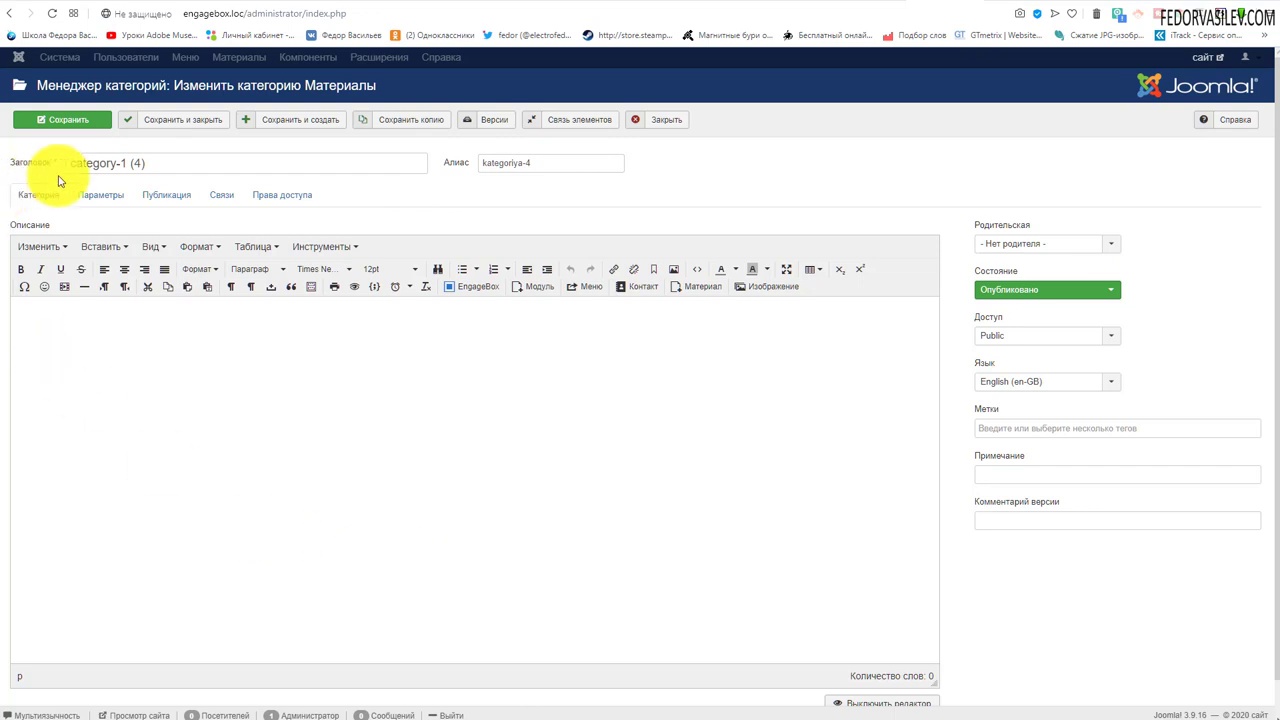
pyautogui.click(171, 163)
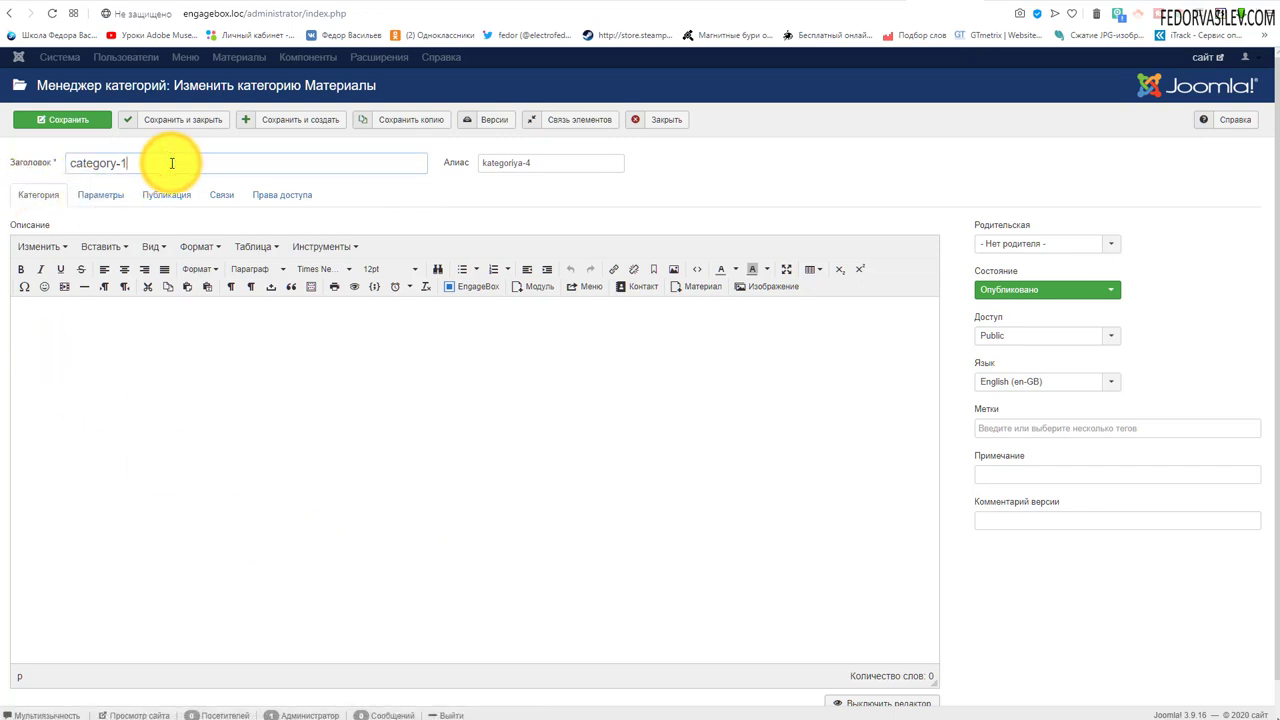
pyautogui.moveTo(171, 163); pyautogui.dragTo(101, 184)
pyautogui.click(107, 170)
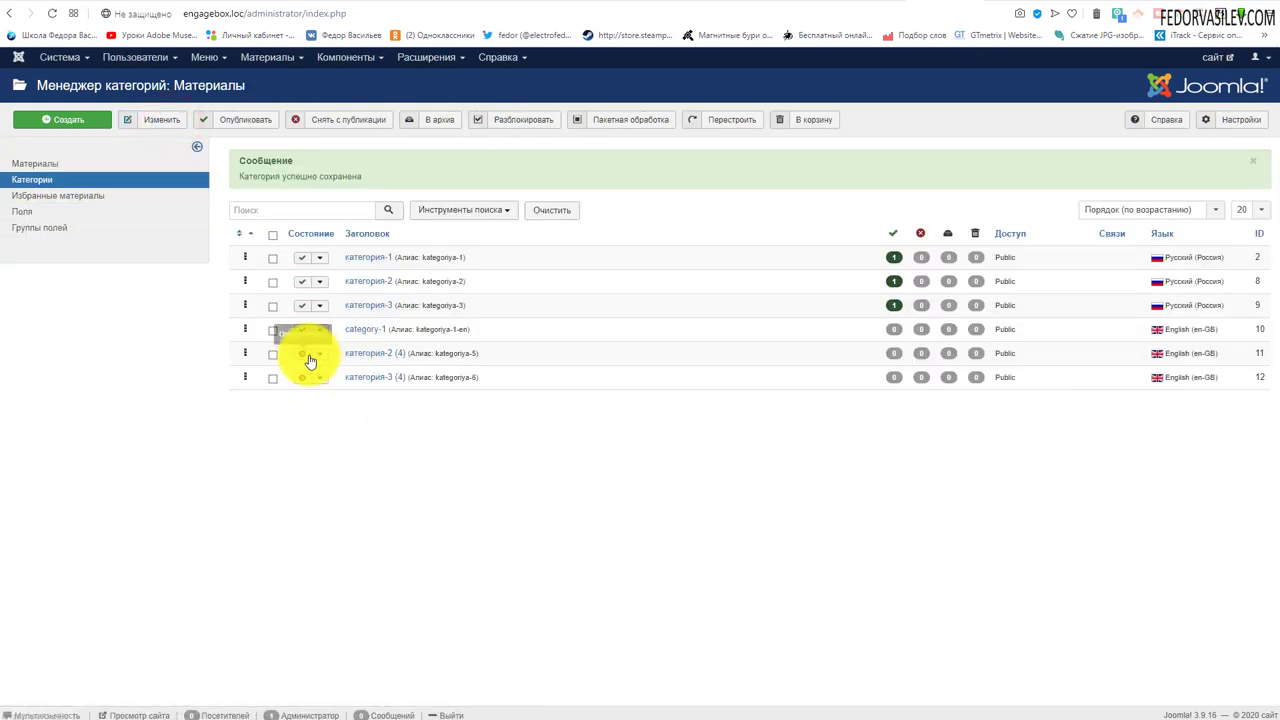
# Publish the English copies of категория-2 and категория-3 in the category list.
pyautogui.click(302, 355)
pyautogui.click(302, 378)
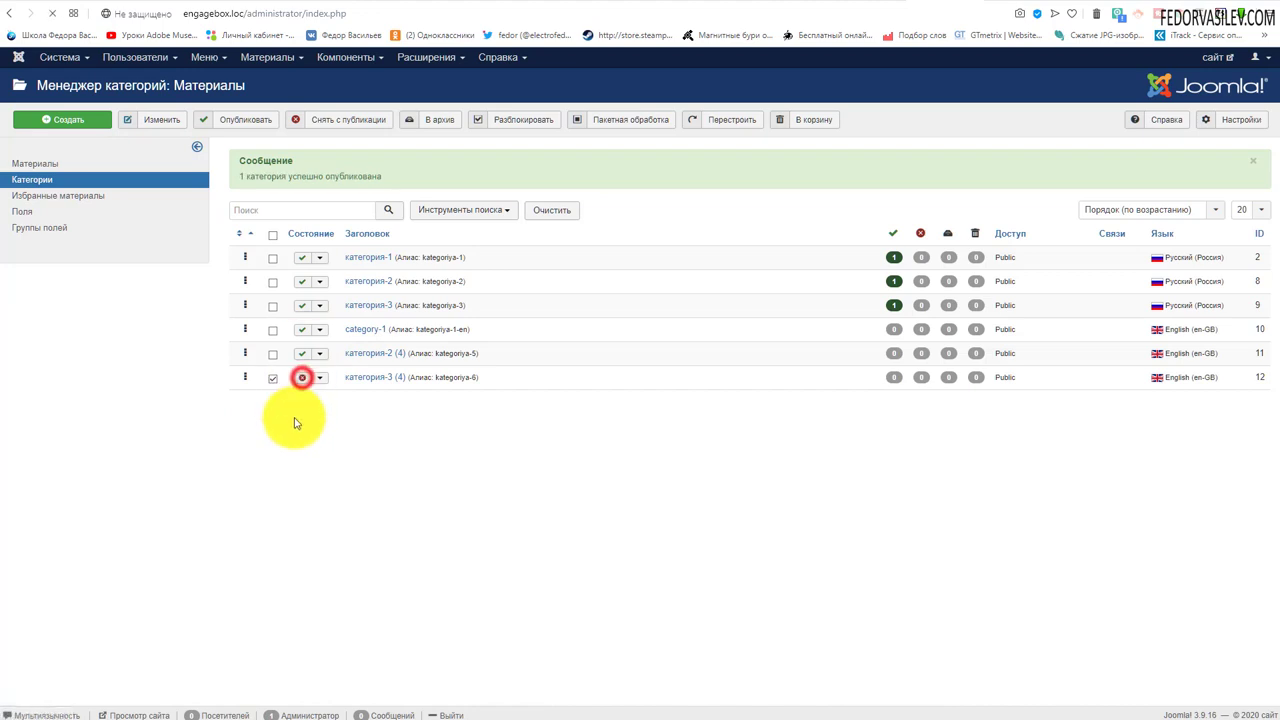
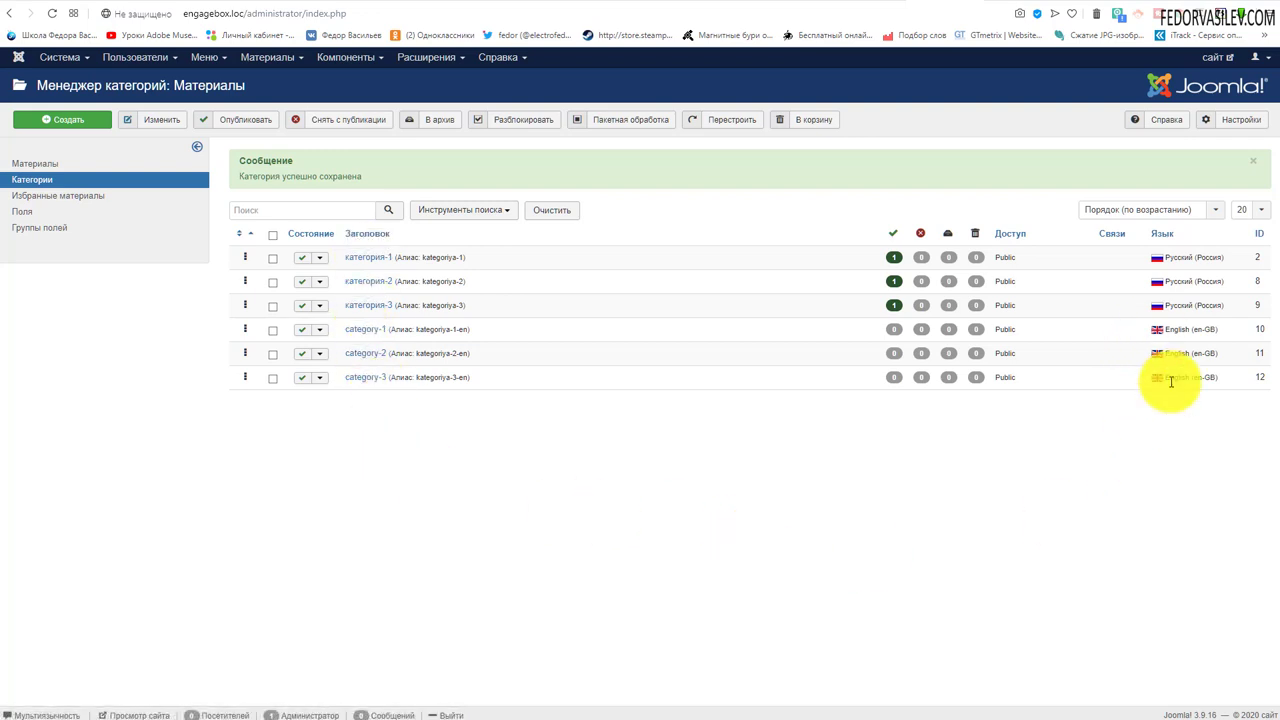
# Examine the article's category and text on the site's home page, switching between the Russian and English versions.
pyautogui.click(1013, 4)
pyautogui.click(335, 98)
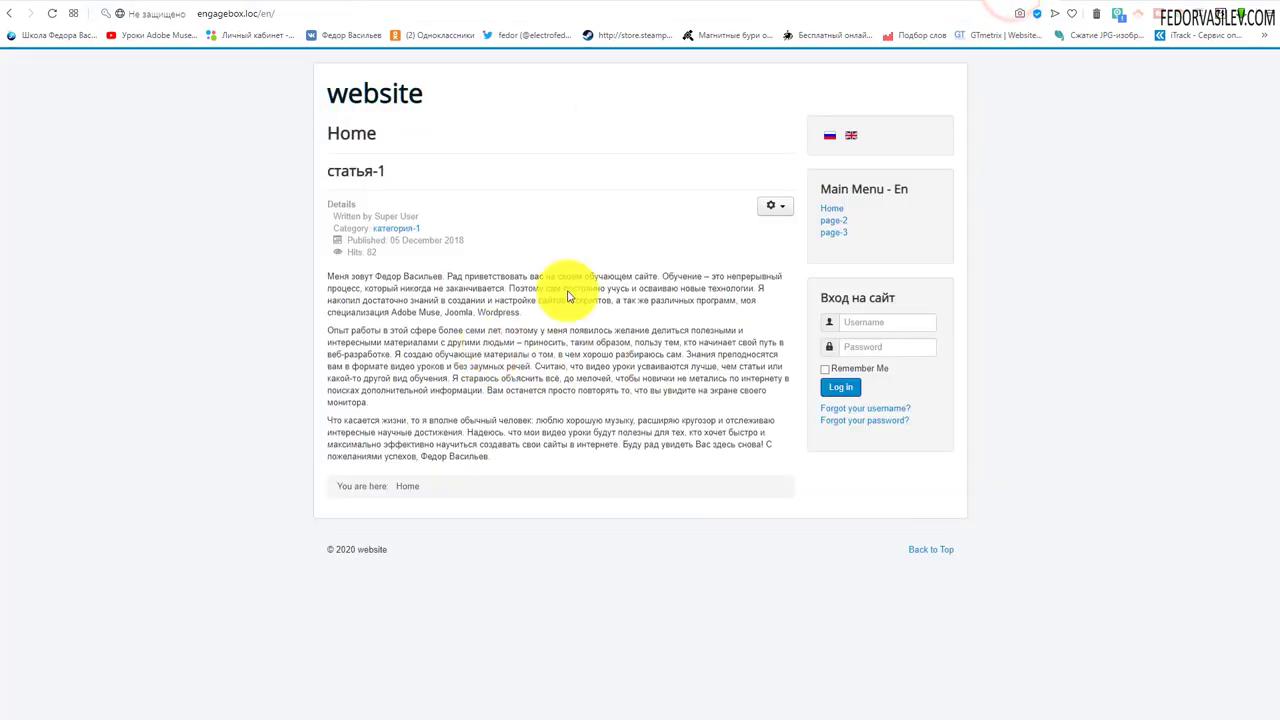
pyautogui.moveTo(413, 240); pyautogui.dragTo(298, 237)
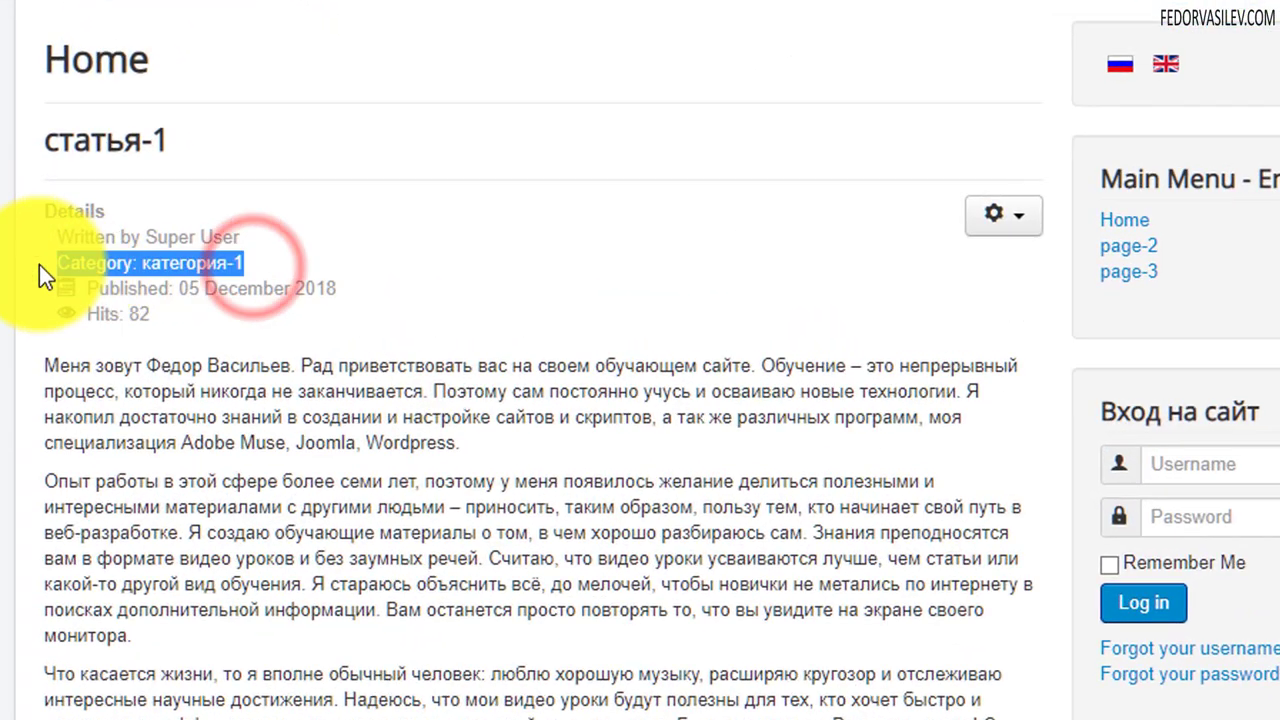
pyautogui.click(432, 260)
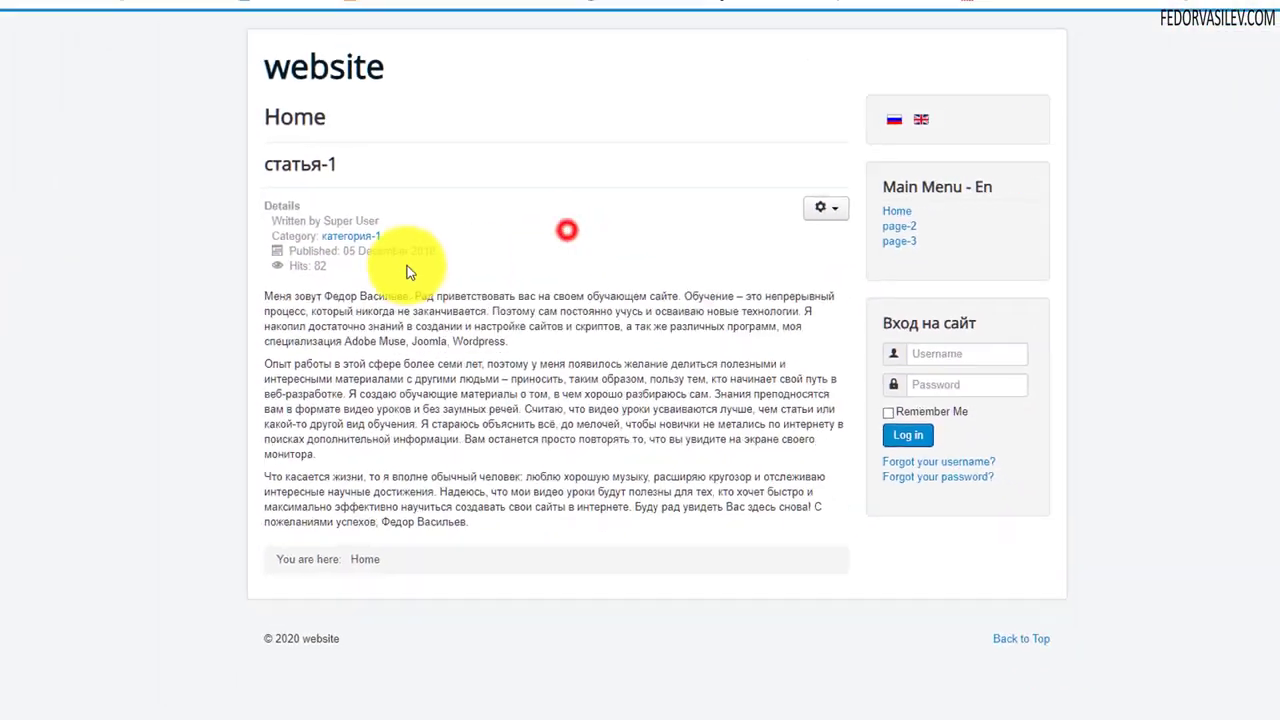
pyautogui.click(851, 134)
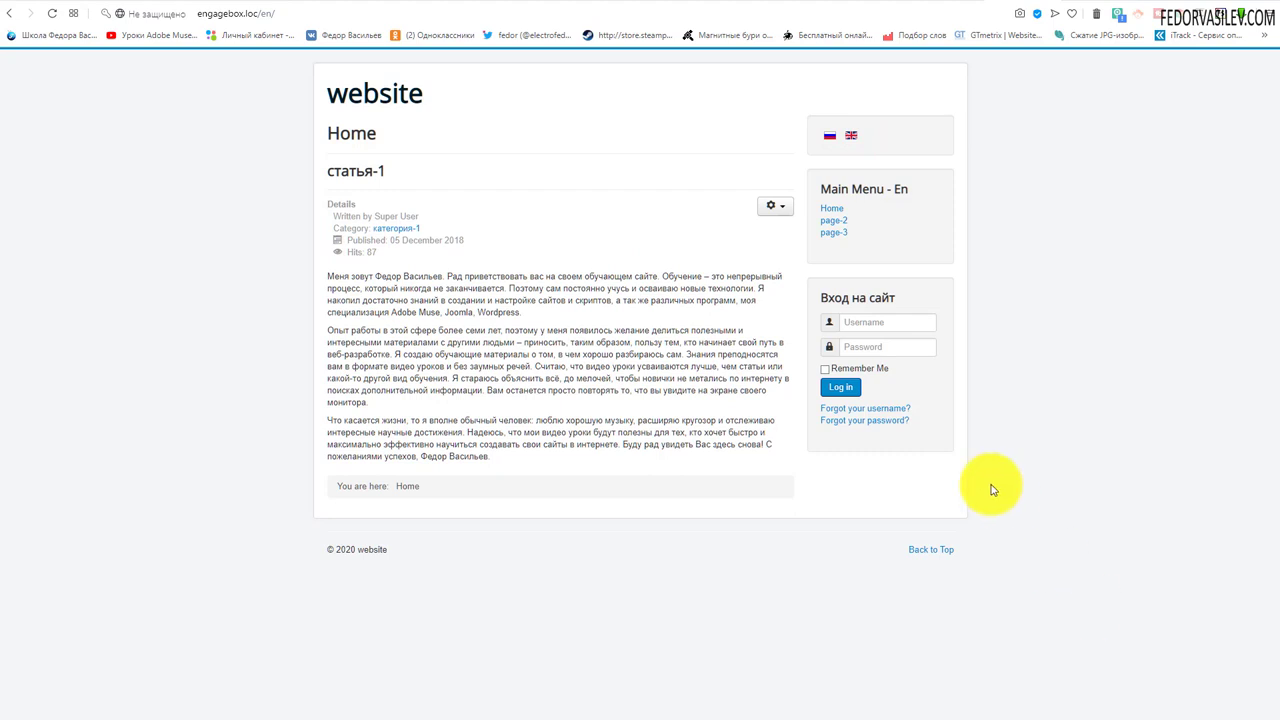
pyautogui.click(829, 135)
pyautogui.click(851, 135)
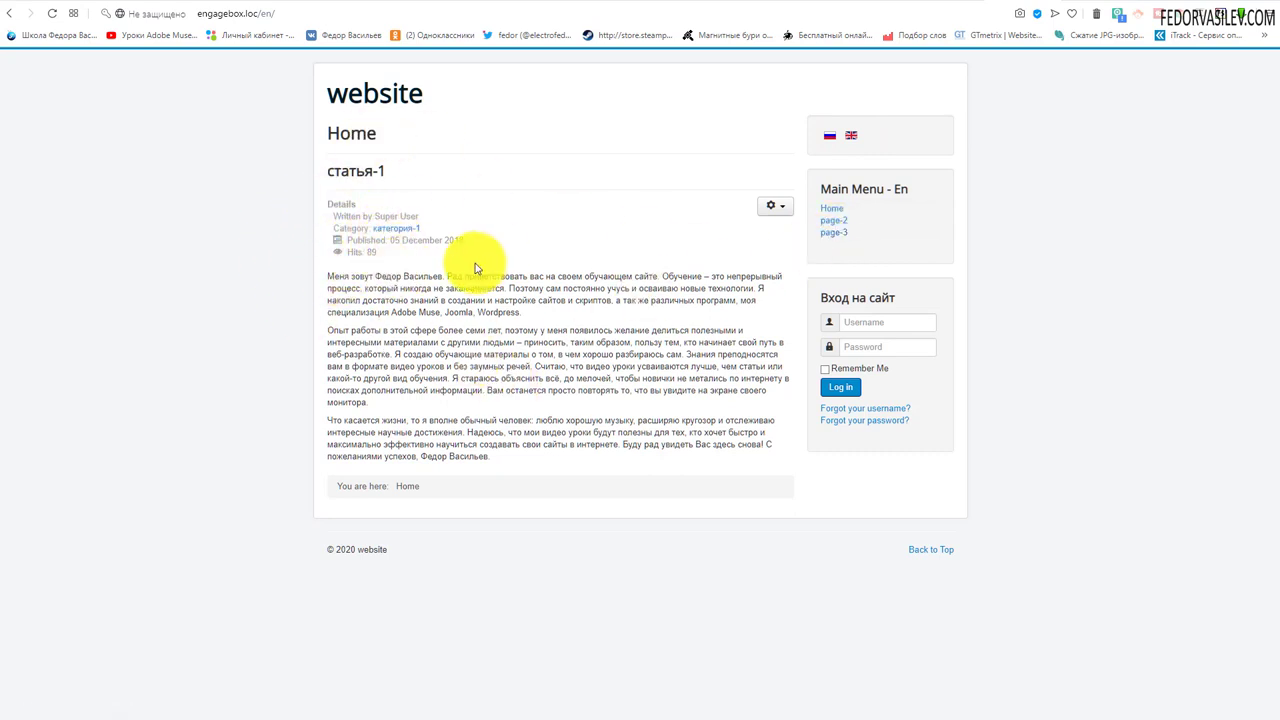
# Return to the administrator and open the article list (Материалы).
pyautogui.click(929, 3)
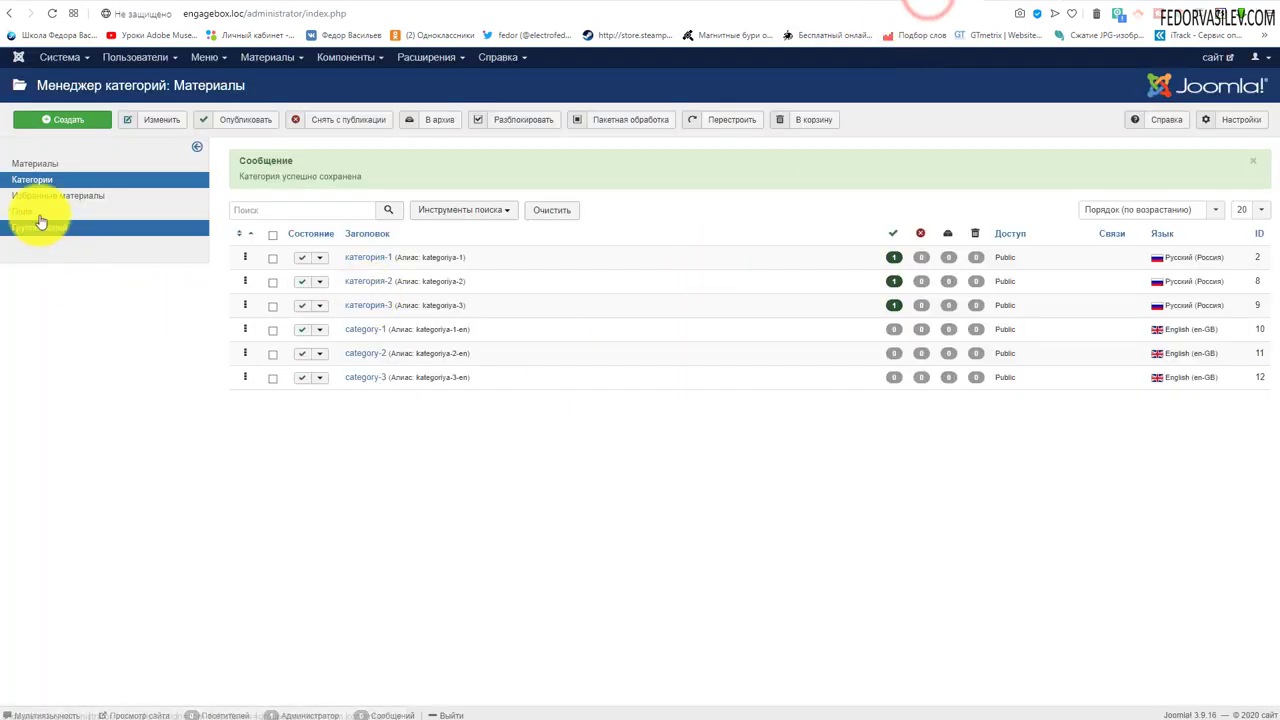
pyautogui.click(36, 163)
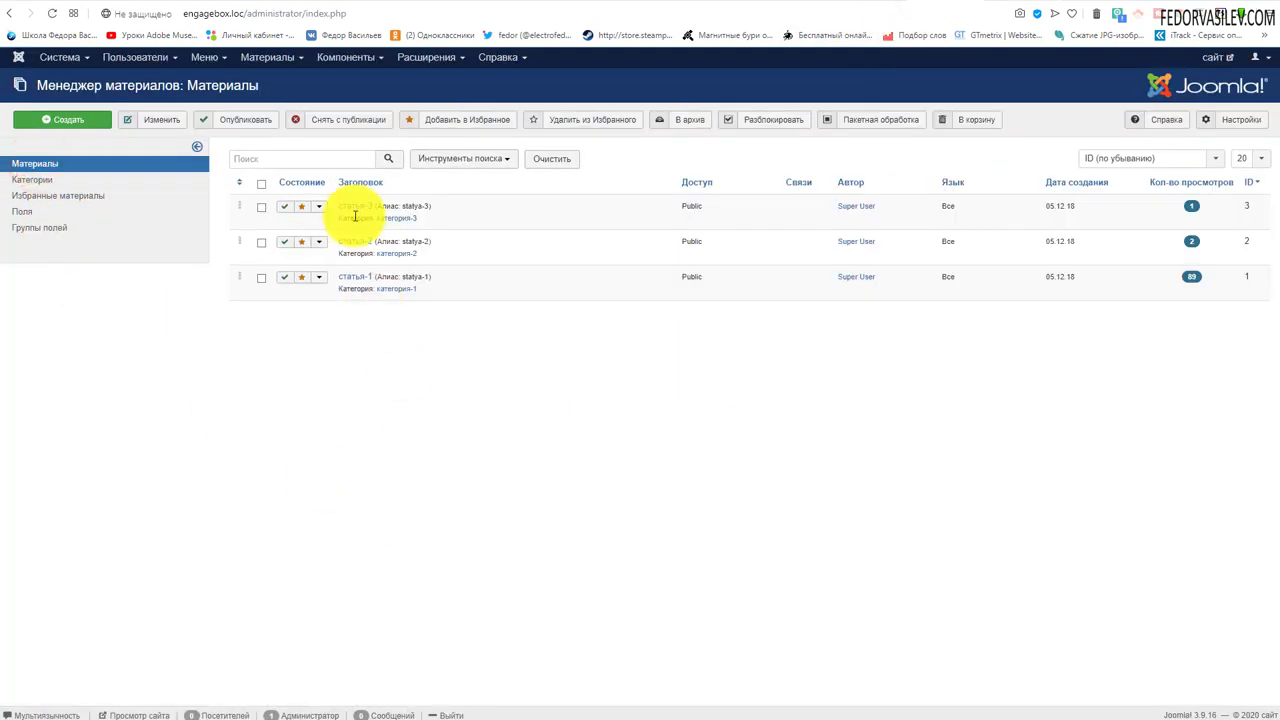
pyautogui.click(261, 184)
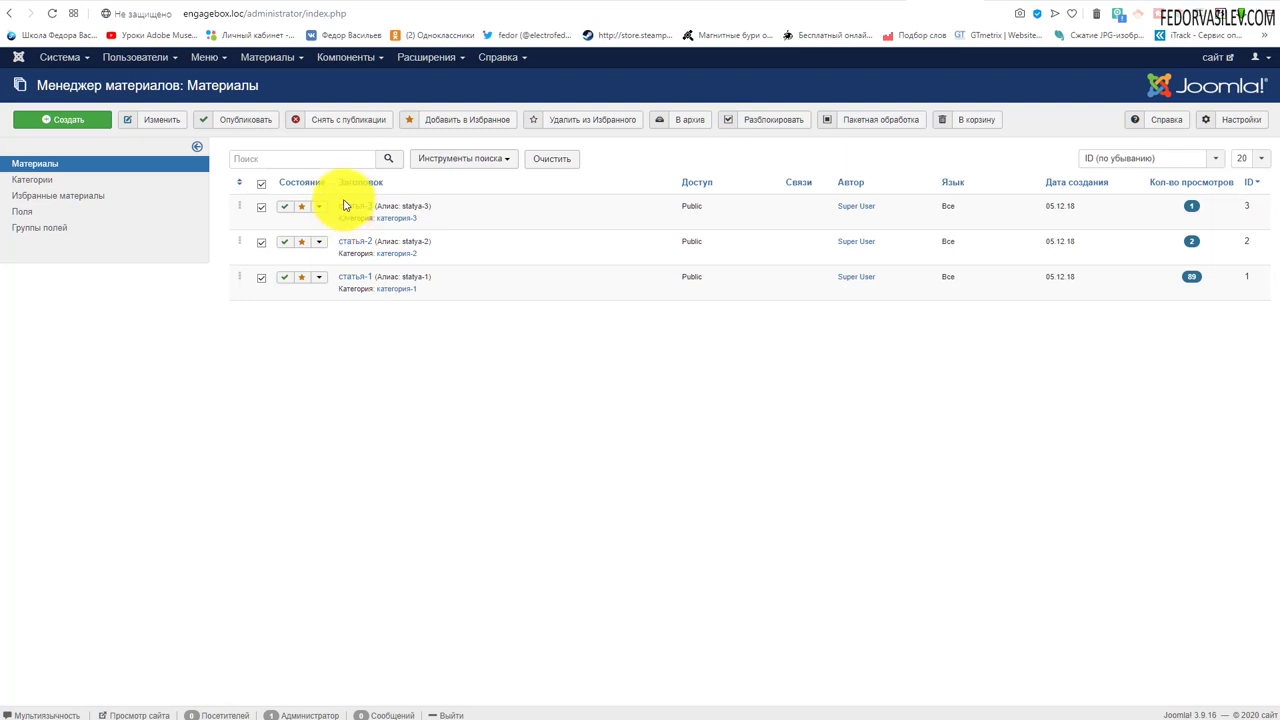
pyautogui.click(494, 385)
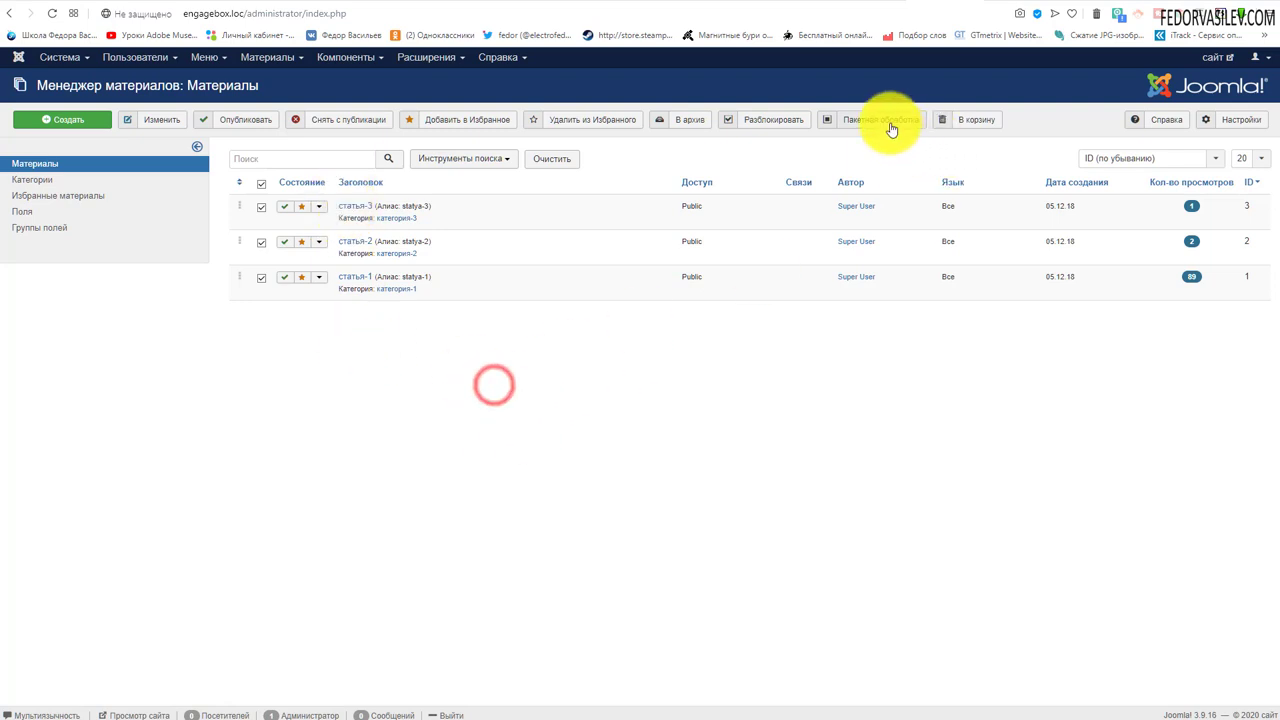
pyautogui.click(383, 352)
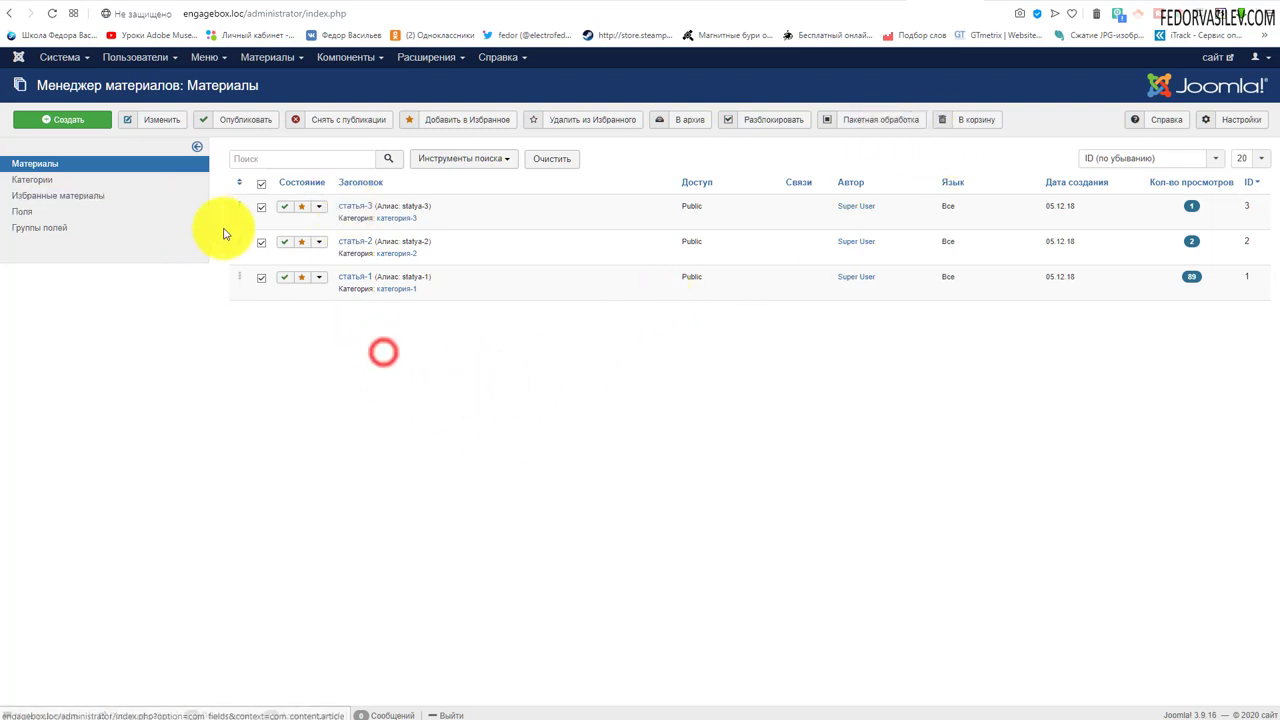
pyautogui.click(261, 184)
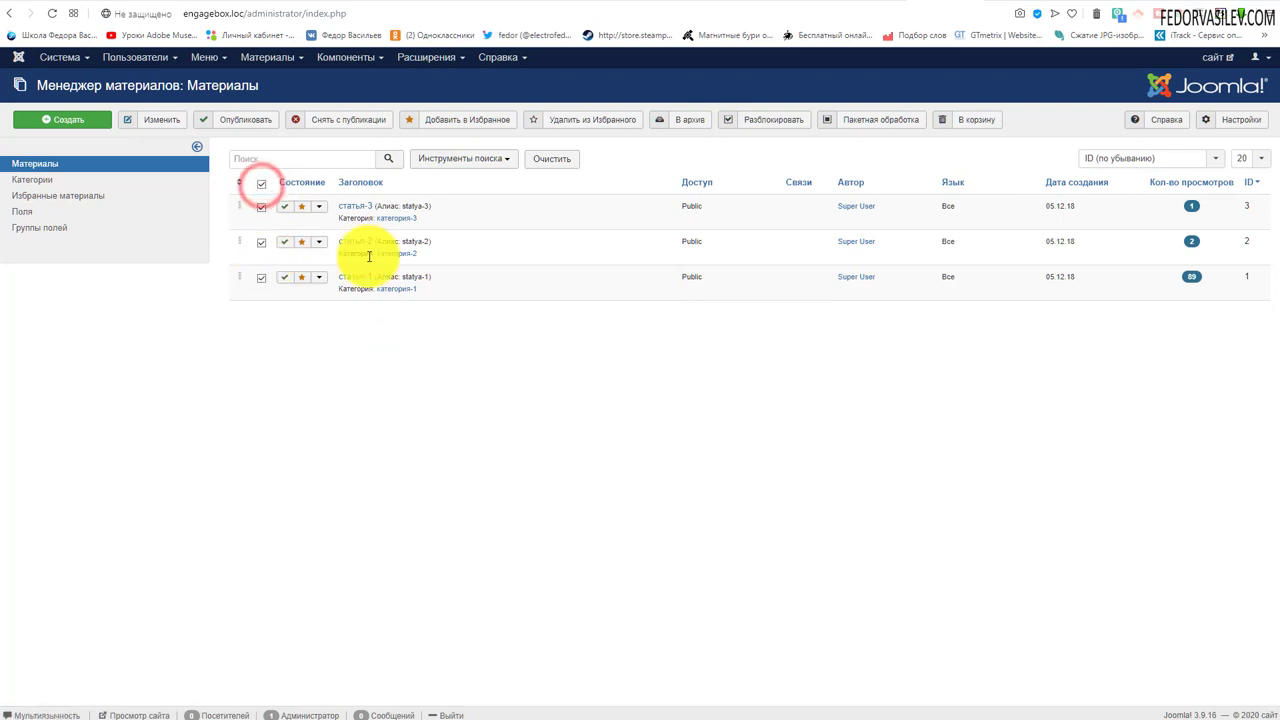
# Save статья-3 as a copy, publish the copy, and assign it to category-3 (en-GB) with the language English (en-GB).
pyautogui.click(367, 207)
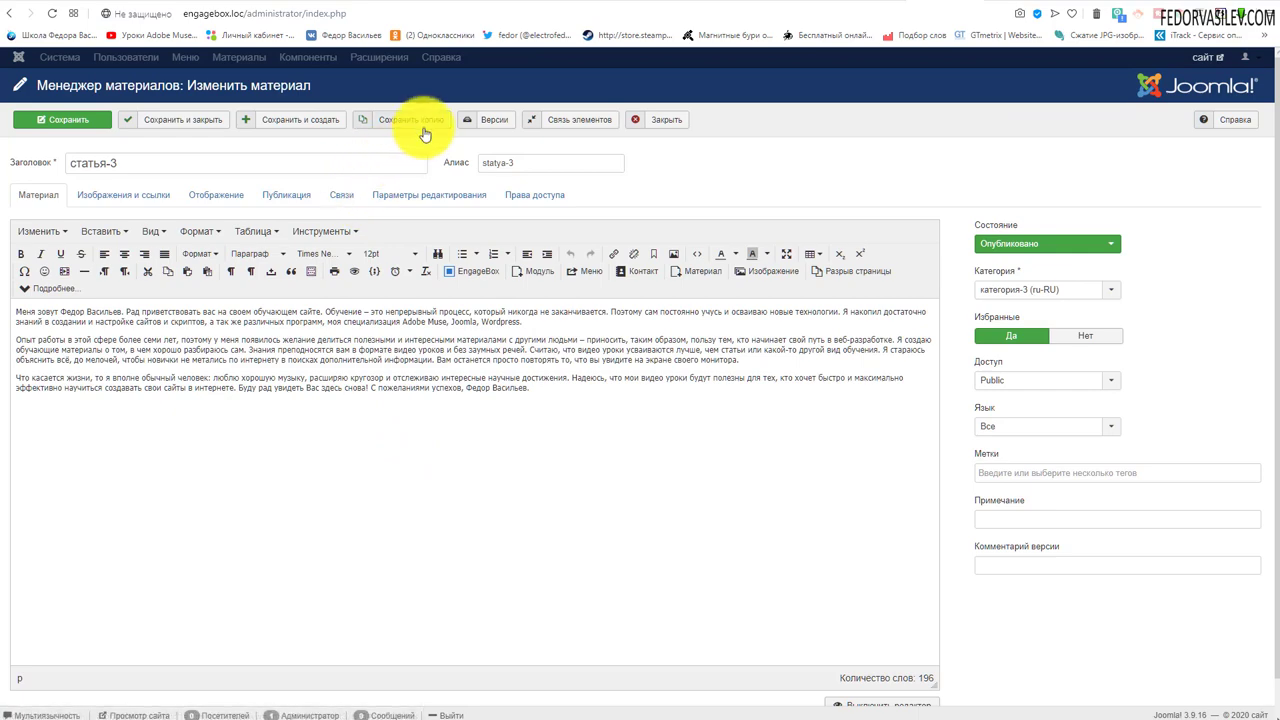
pyautogui.click(423, 121)
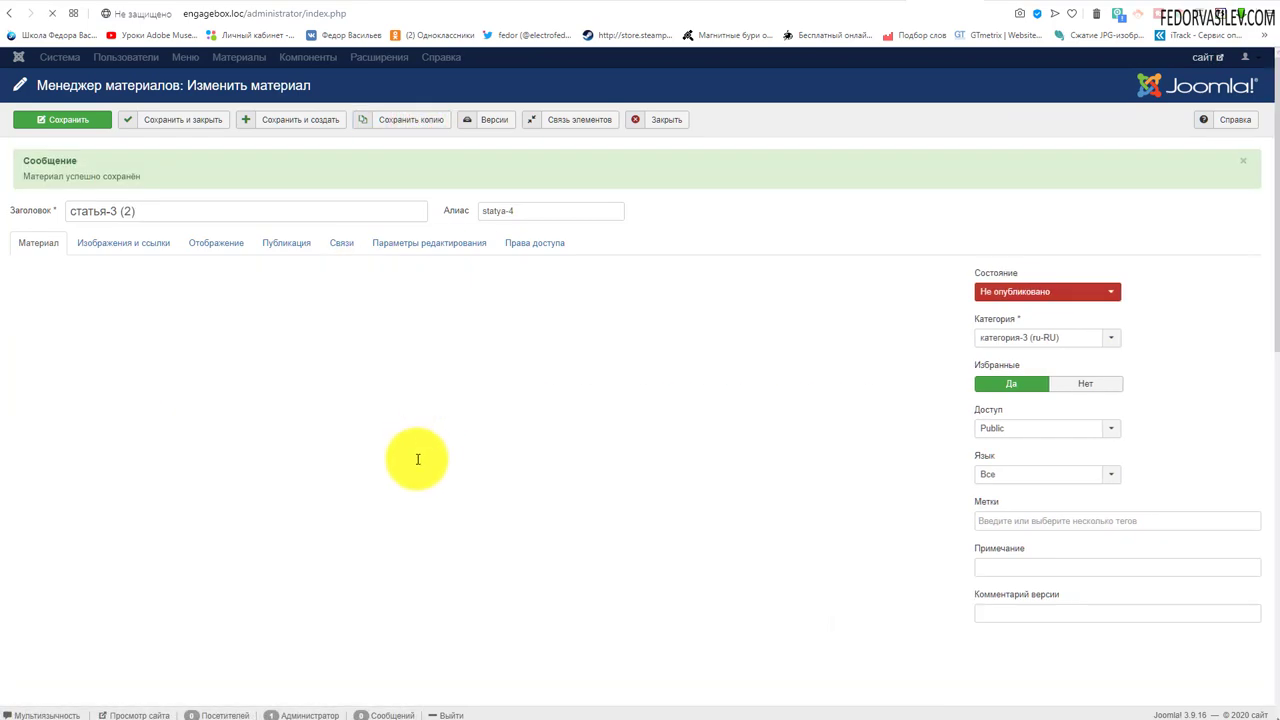
pyautogui.click(1034, 291)
pyautogui.click(1040, 309)
pyautogui.click(1006, 338)
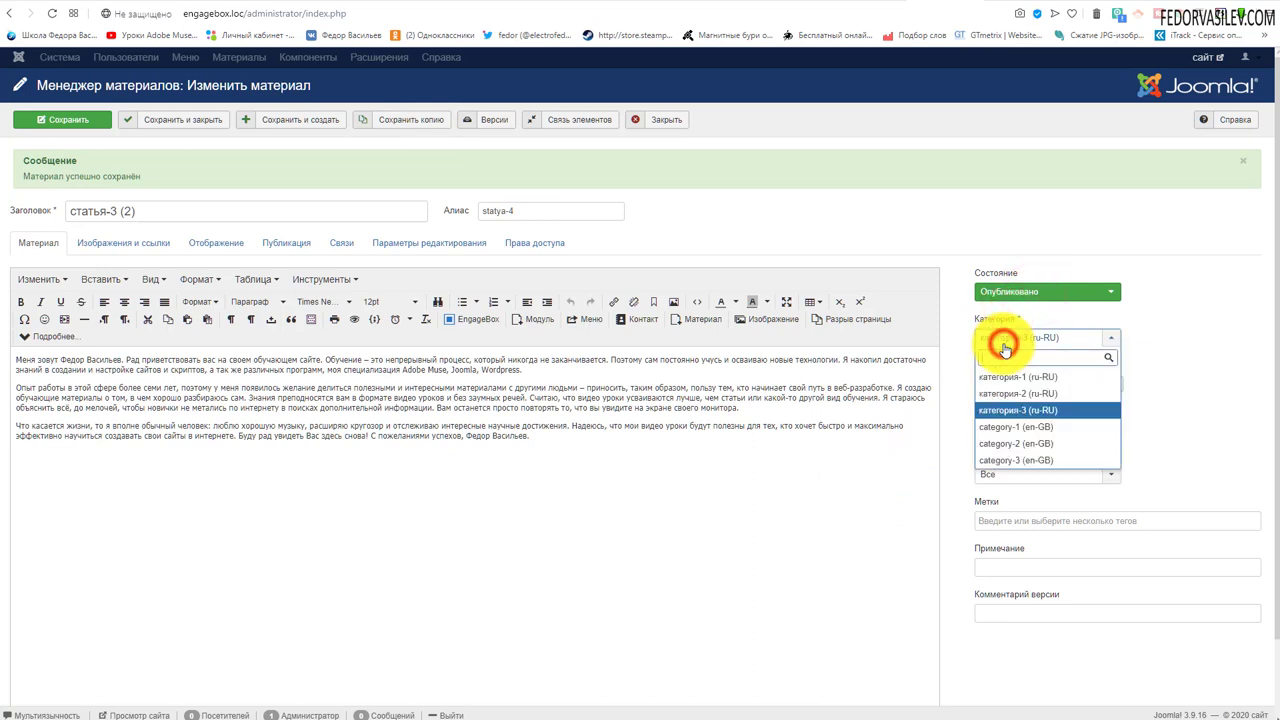
pyautogui.click(1157, 330)
pyautogui.click(1020, 342)
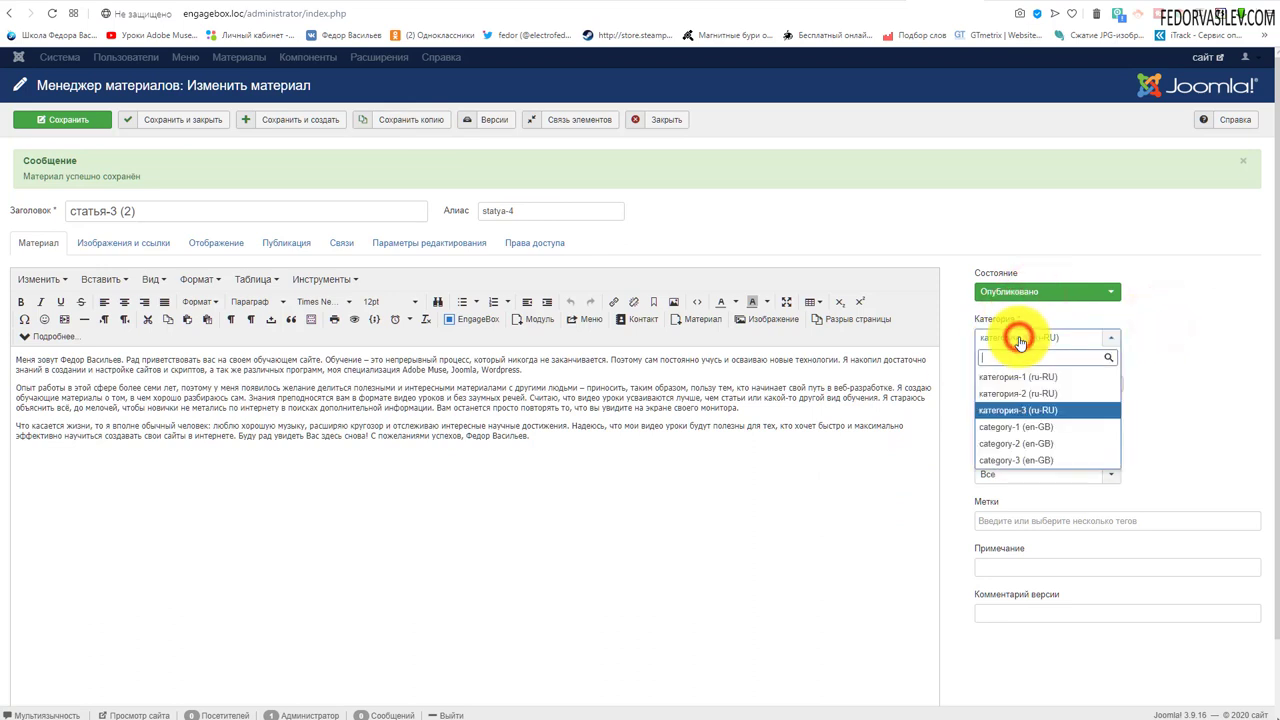
pyautogui.click(1025, 460)
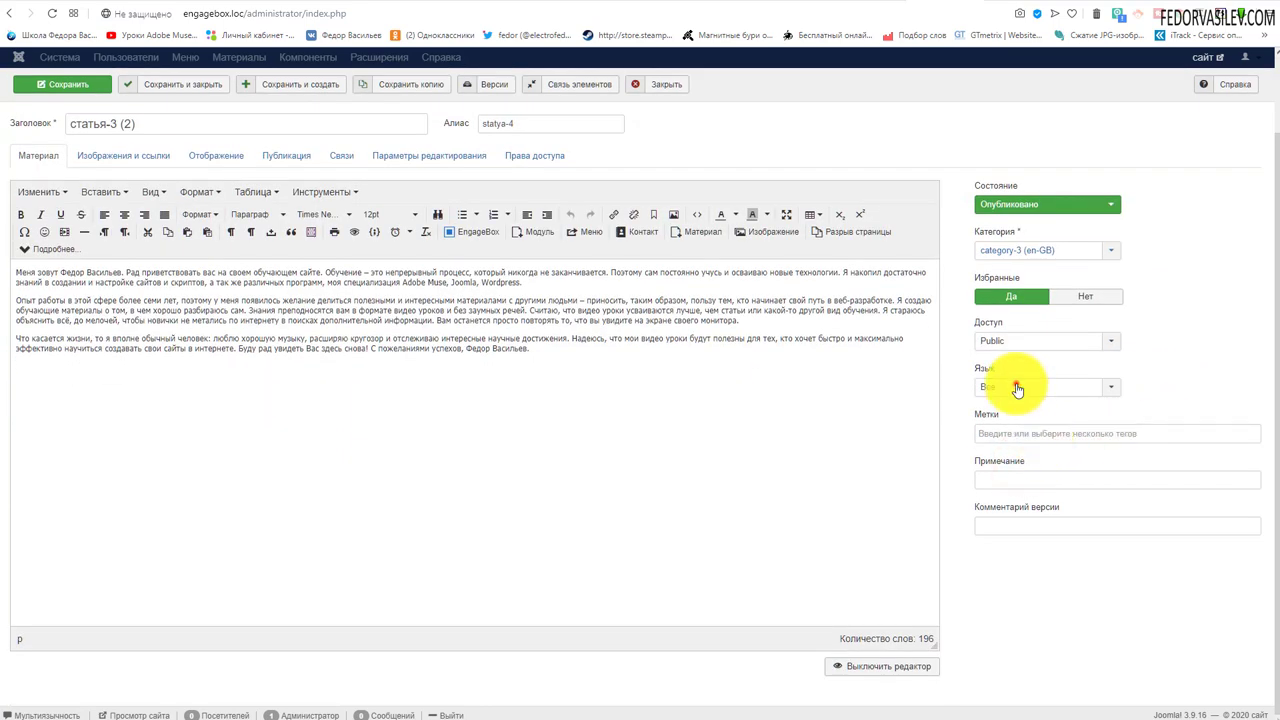
pyautogui.click(1016, 387)
pyautogui.click(1021, 424)
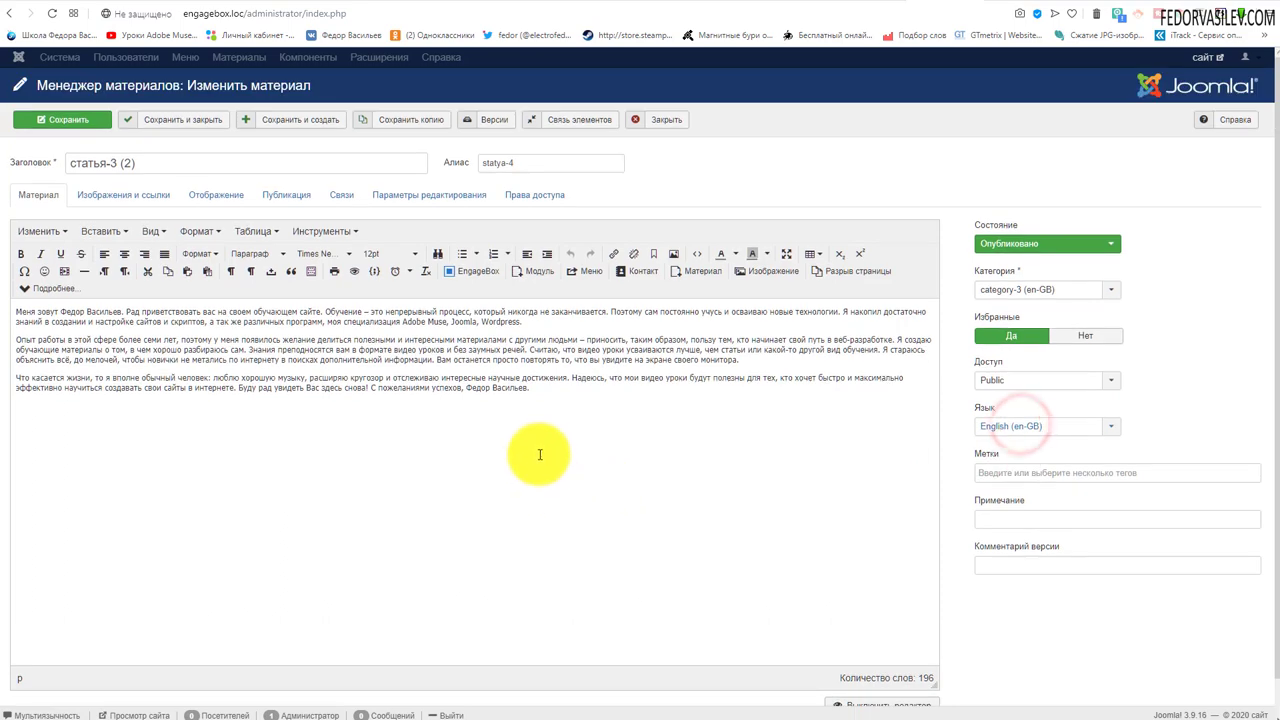
# Replace the copy's text with its English translation, set the title article-3 and alias statya-3-en, and save and close the article.
pyautogui.moveTo(545, 390); pyautogui.dragTo(15, 312)
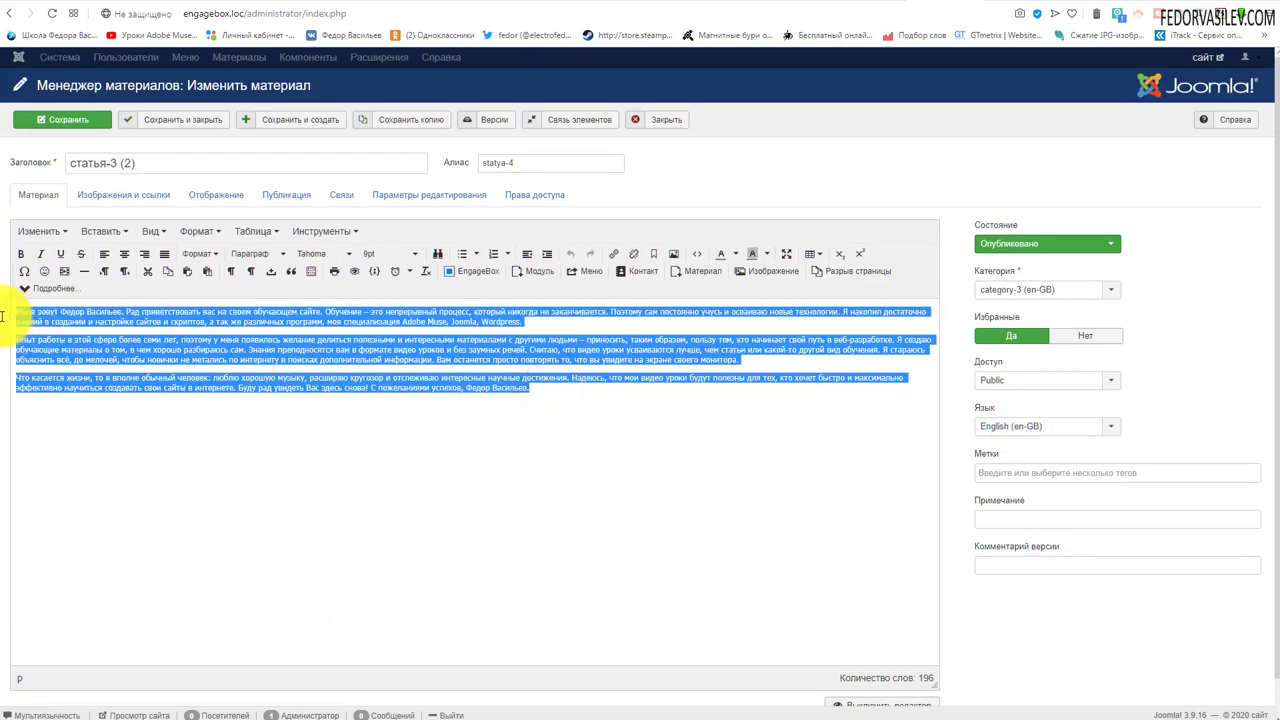
pyautogui.click(428, 369)
pyautogui.moveTo(428, 370); pyautogui.dragTo(14, 314)
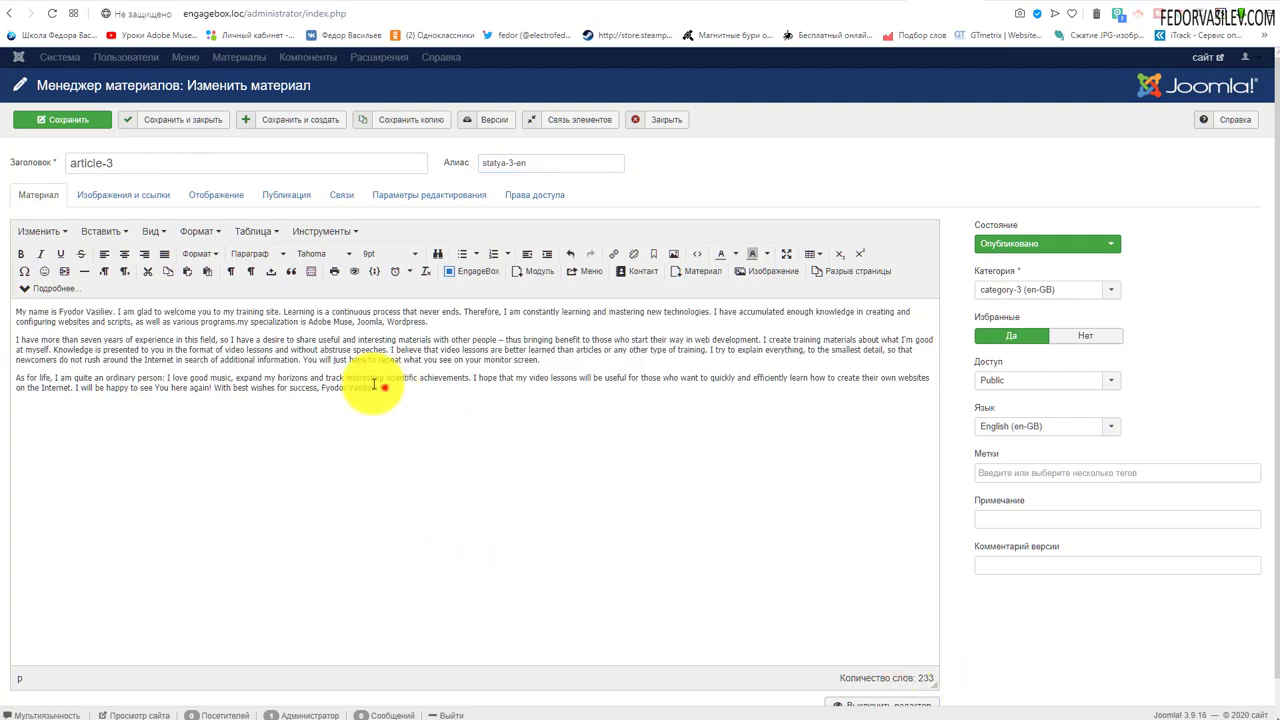
pyautogui.hotkey('ctrl', 'a')
pyautogui.click(243, 357)
pyautogui.tripleClick(100, 165)
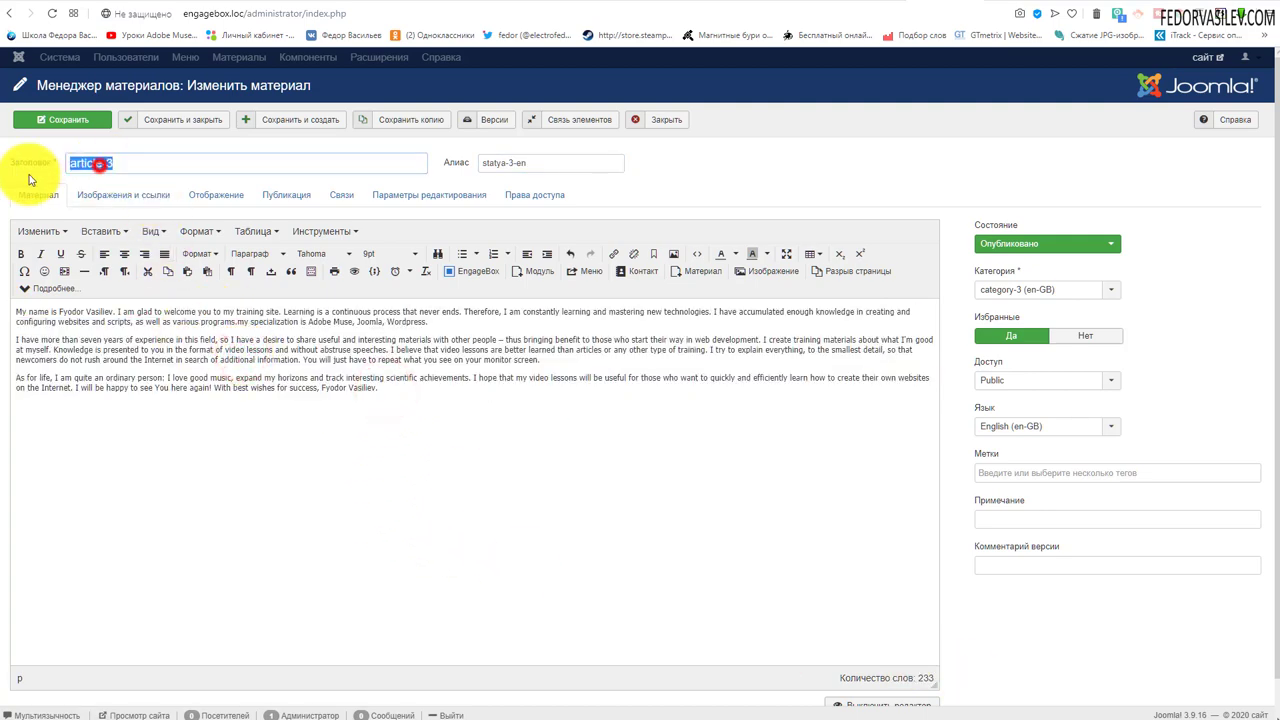
pyautogui.moveTo(530, 163); pyautogui.dragTo(465, 170)
pyautogui.click(839, 174)
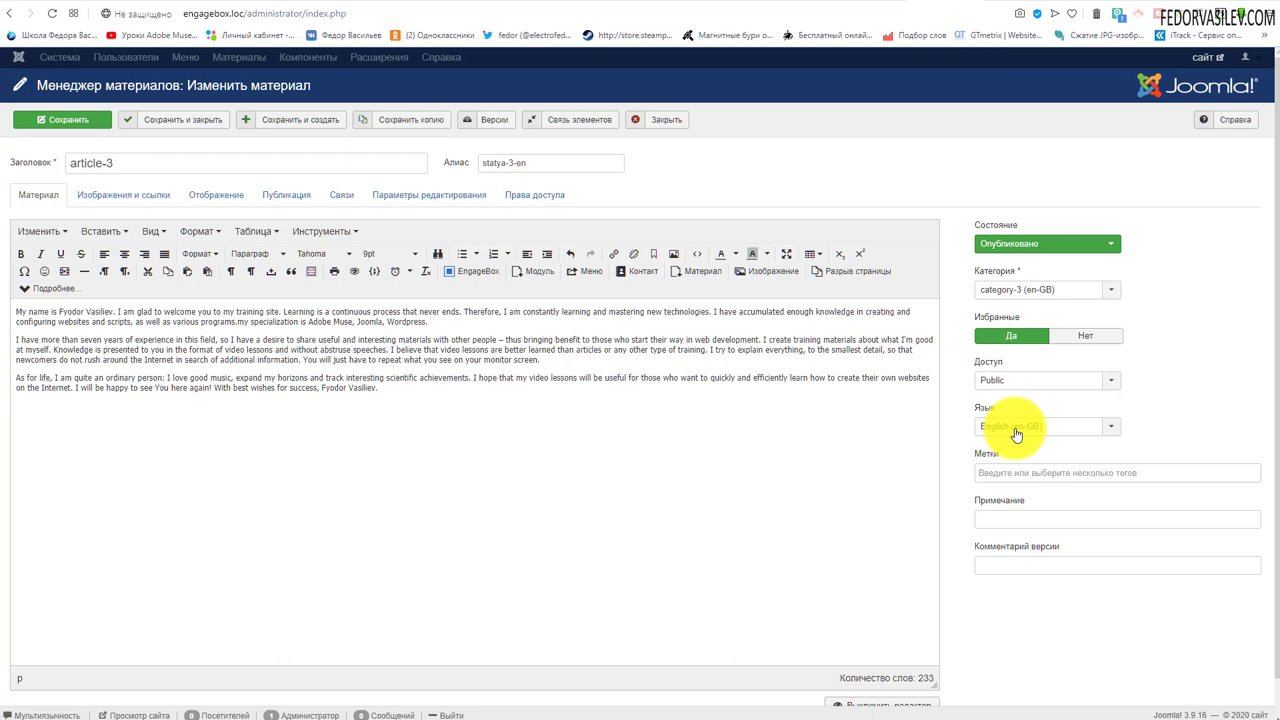
pyautogui.click(188, 119)
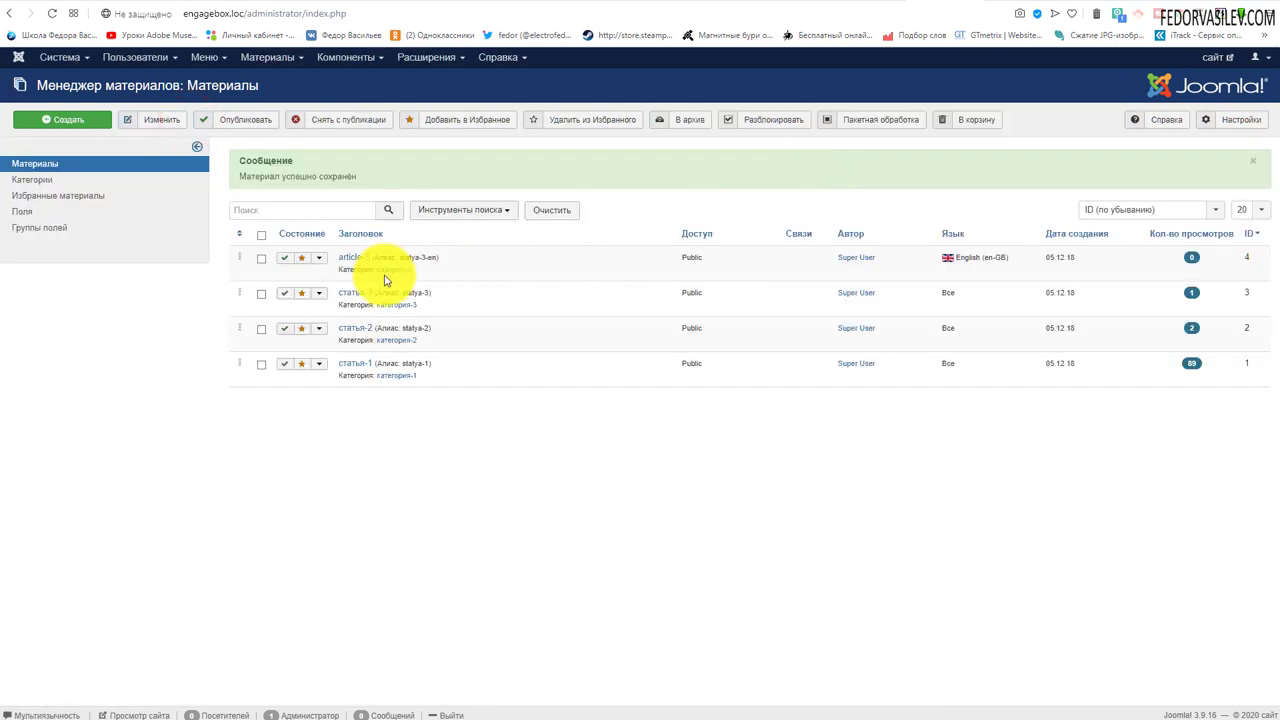
pyautogui.moveTo(940, 230); pyautogui.dragTo(971, 257)
pyautogui.click(980, 450)
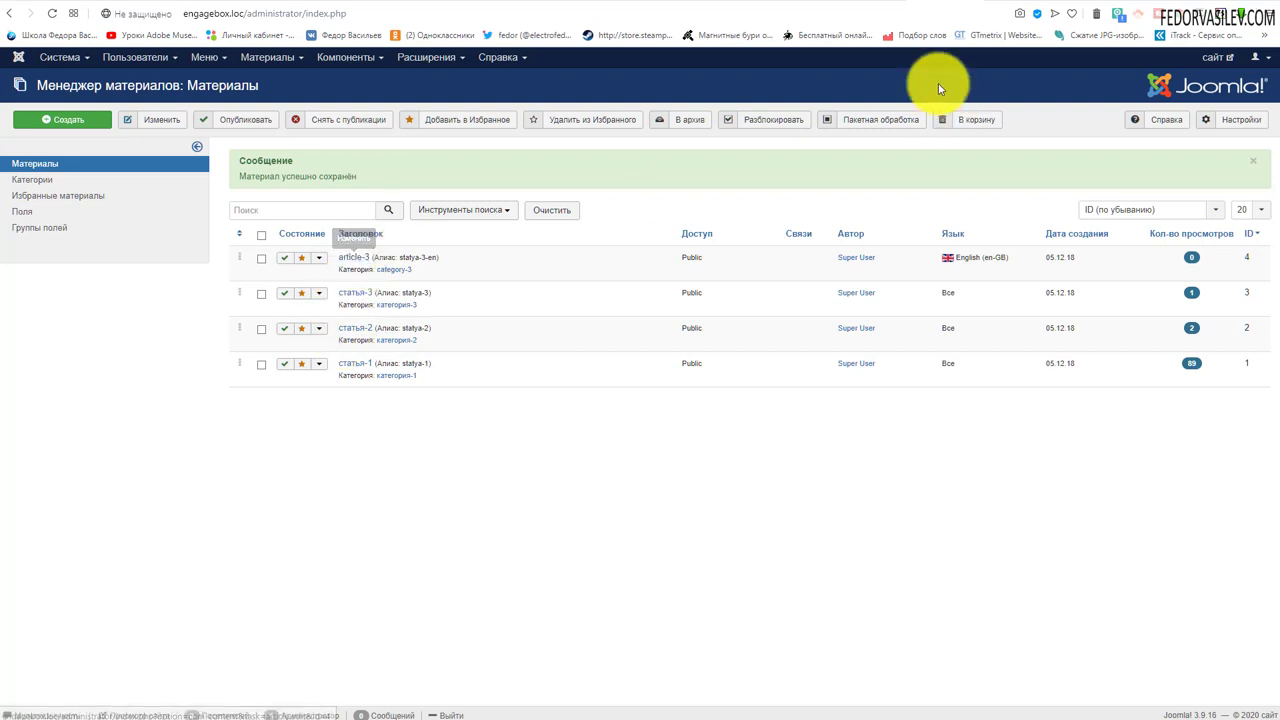
# Check page-3 on the site, and open the page-3 item of the Main Menu EN menu for editing in the administrator.
pyautogui.click(1015, 2)
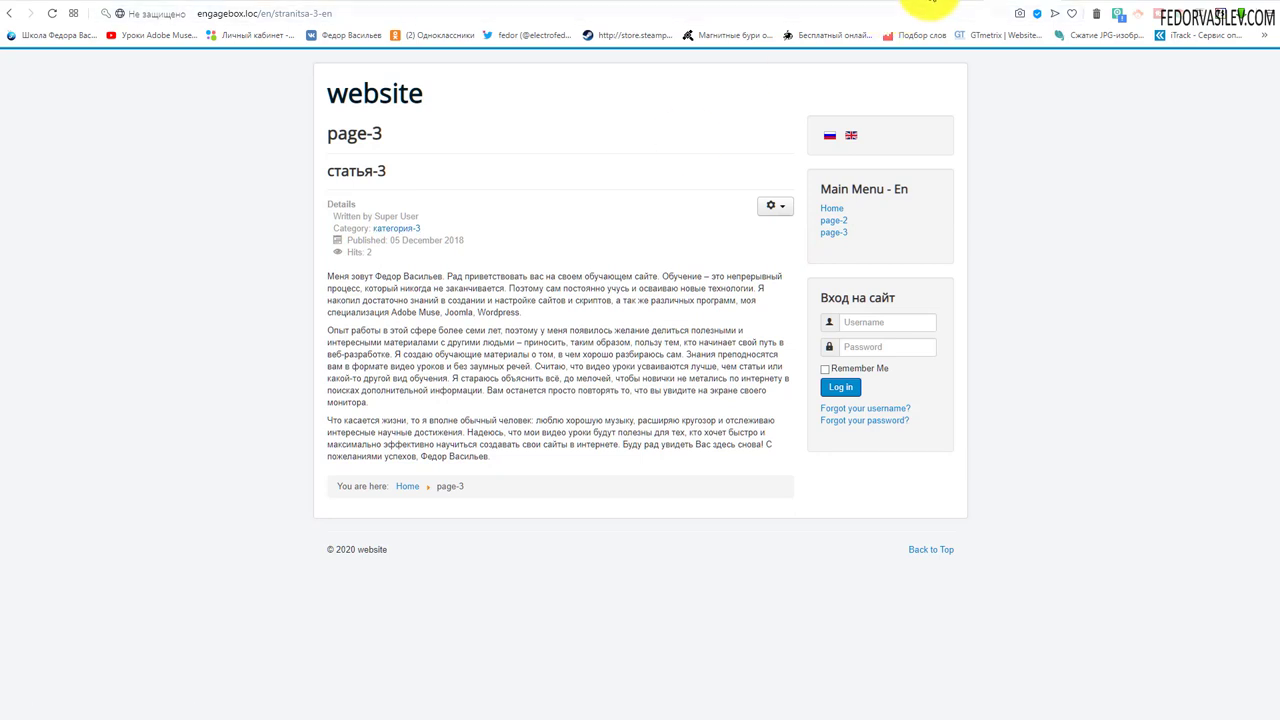
pyautogui.click(929, 6)
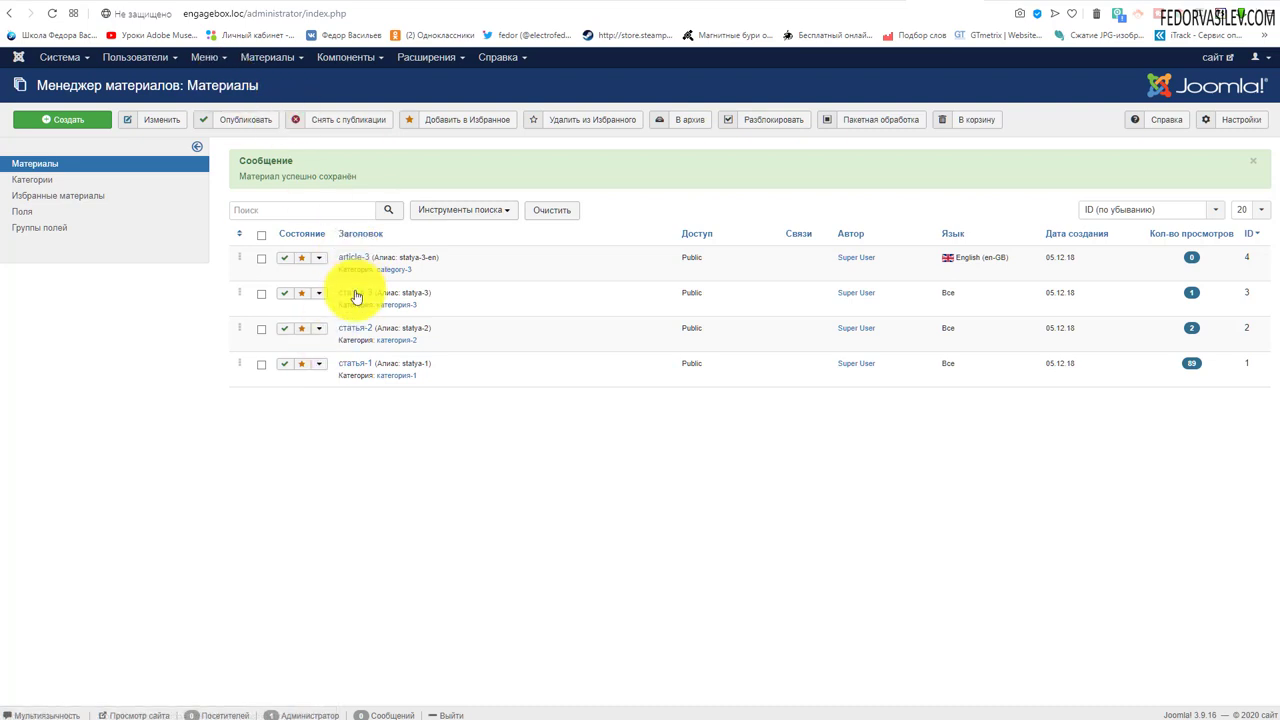
pyautogui.click(207, 57)
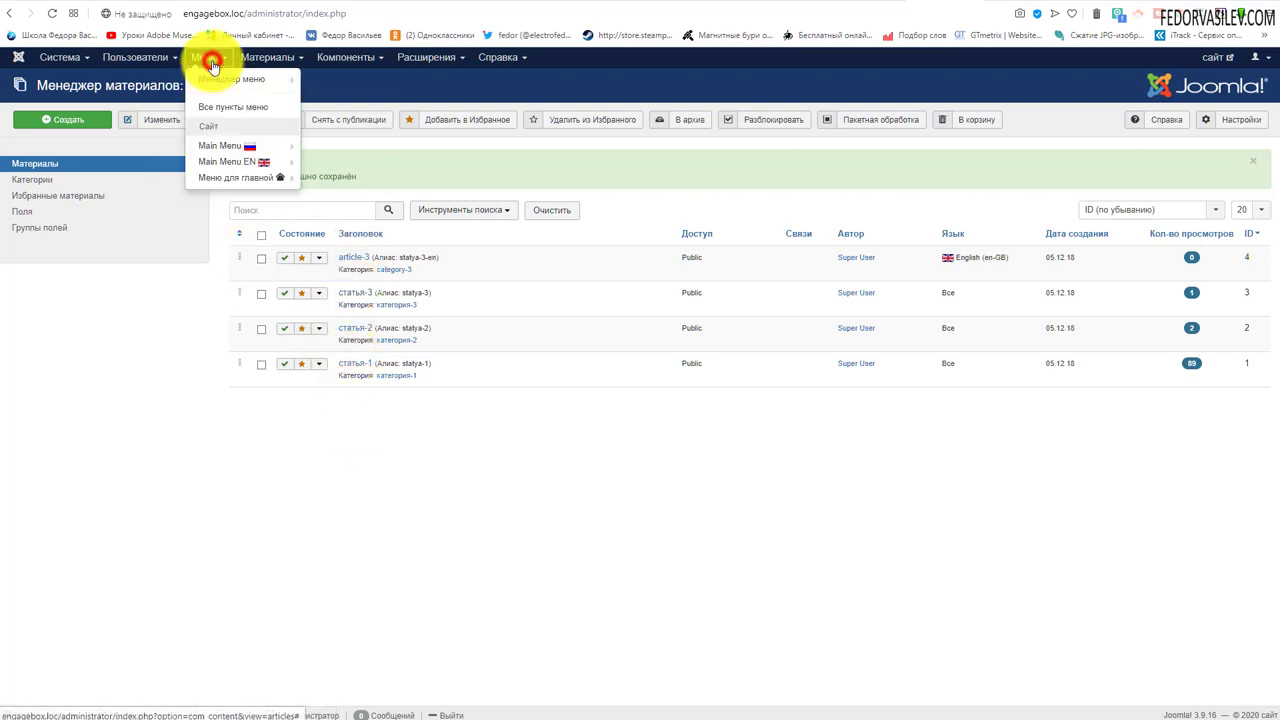
pyautogui.moveTo(229, 170)
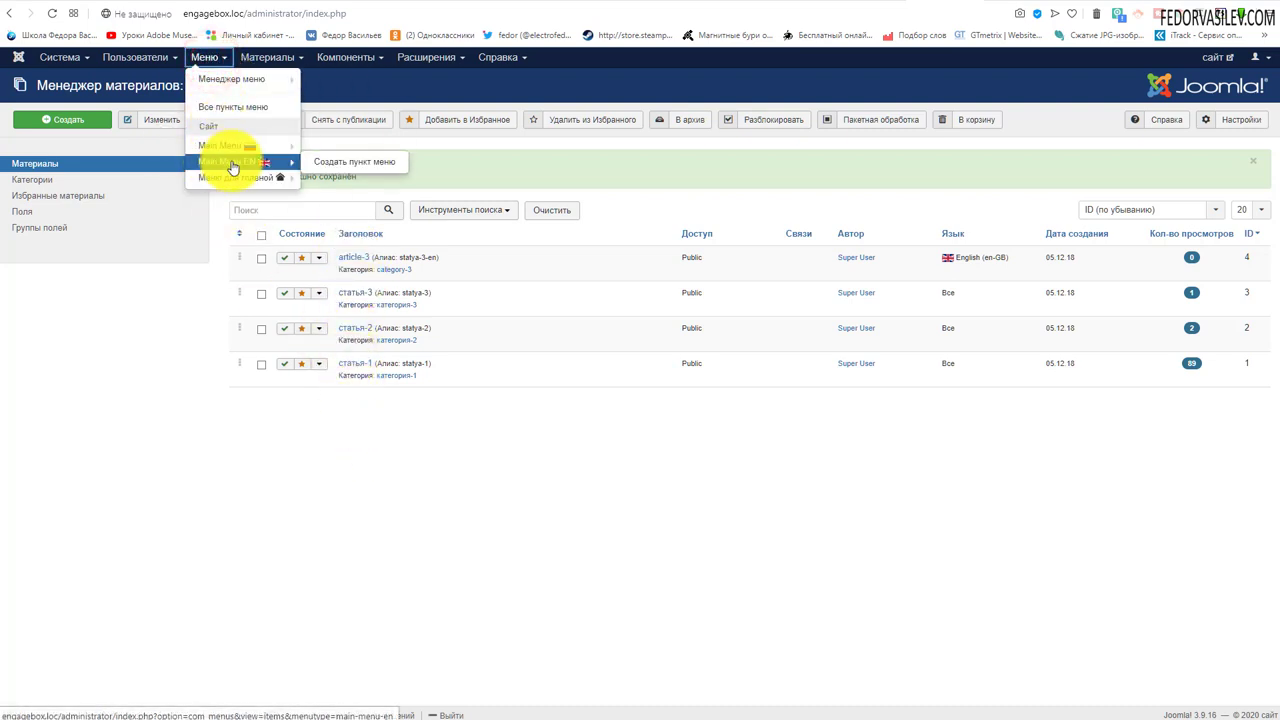
pyautogui.click(229, 164)
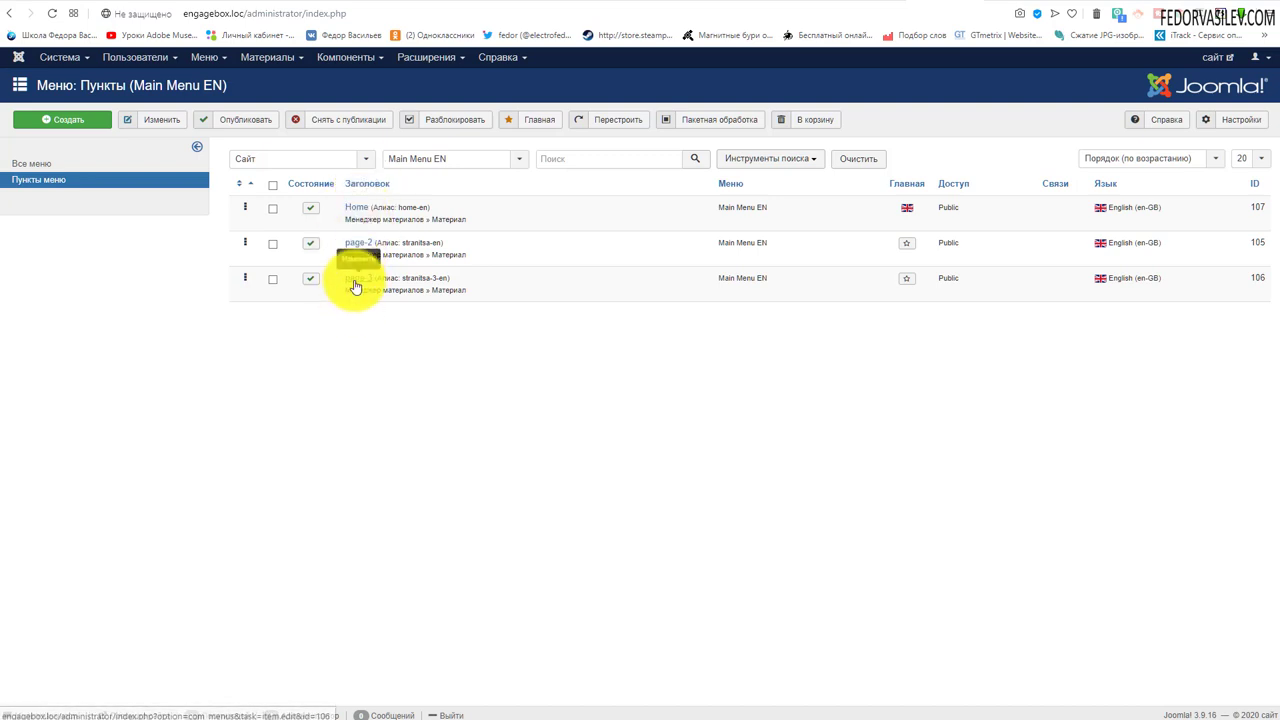
pyautogui.click(362, 279)
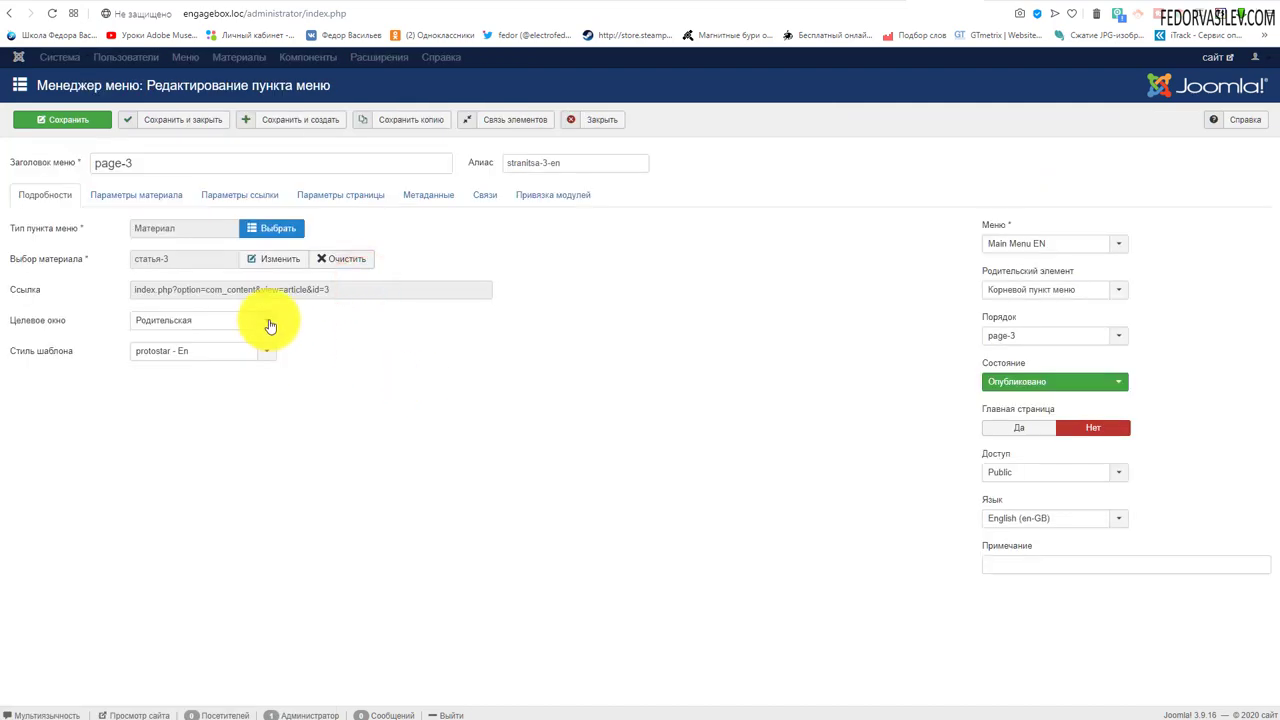
# Link the page-3 menu item to article-3 instead of статья-3, and save and close the item.
pyautogui.click(255, 240)
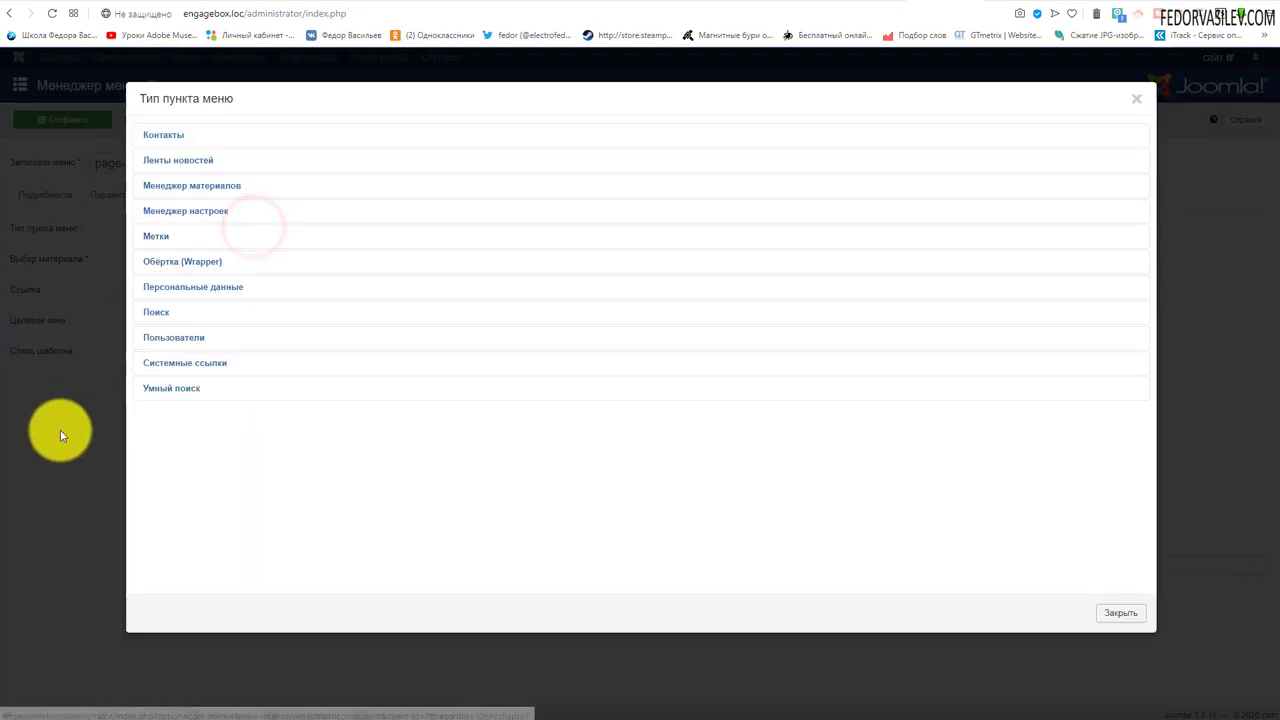
pyautogui.click(62, 428)
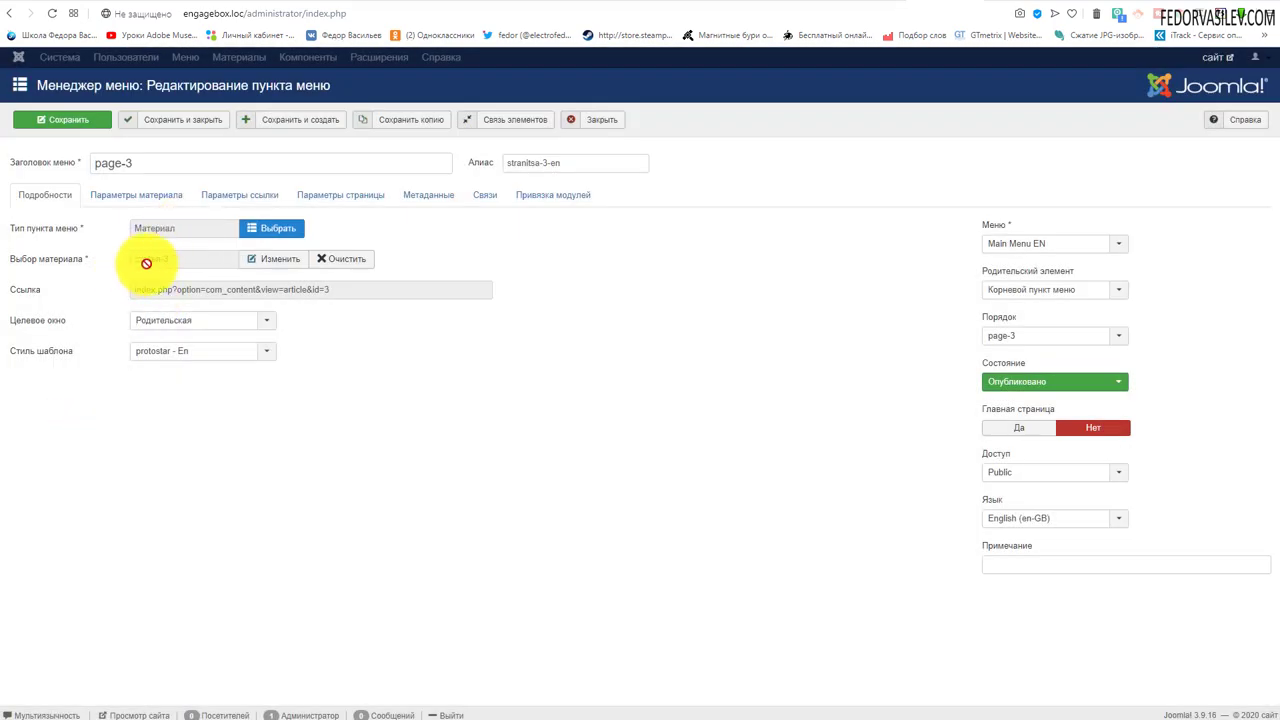
pyautogui.click(337, 262)
pyautogui.click(275, 261)
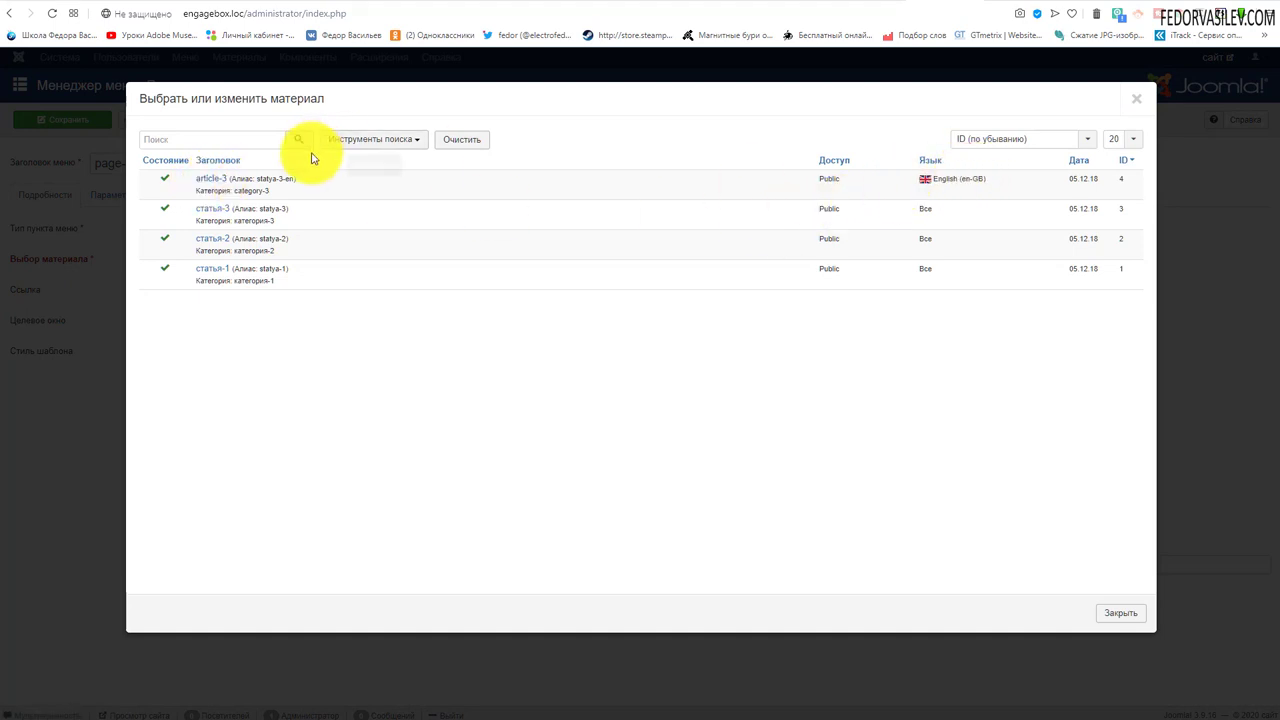
pyautogui.click(208, 178)
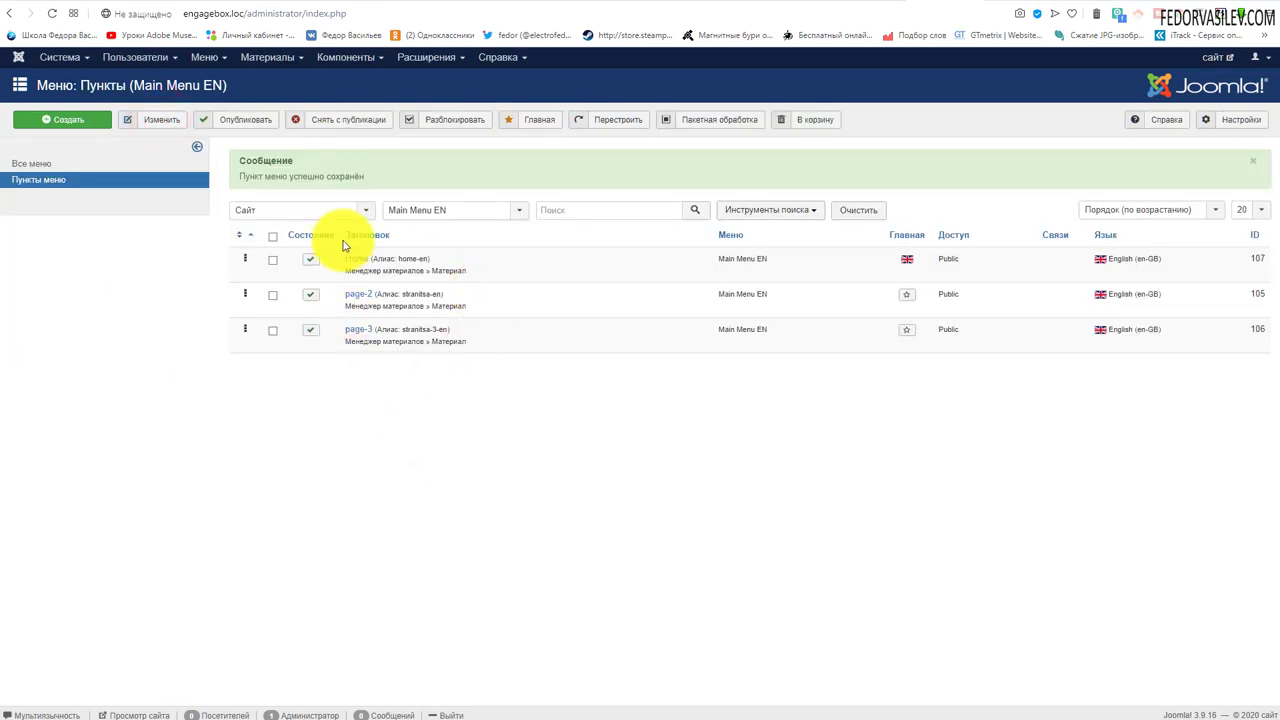
# Switch the site between its Russian and English versions, and open page-3 from the English menu.
pyautogui.click(993, 5)
pyautogui.click(391, 93)
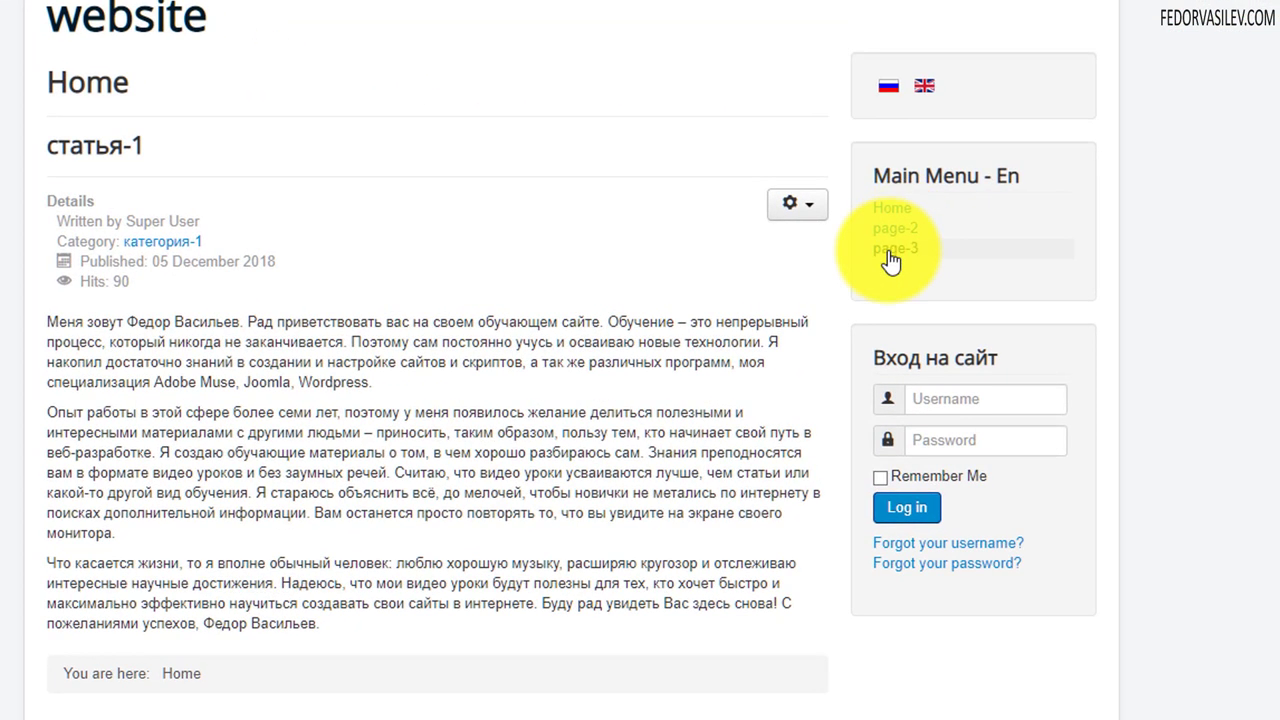
pyautogui.click(888, 86)
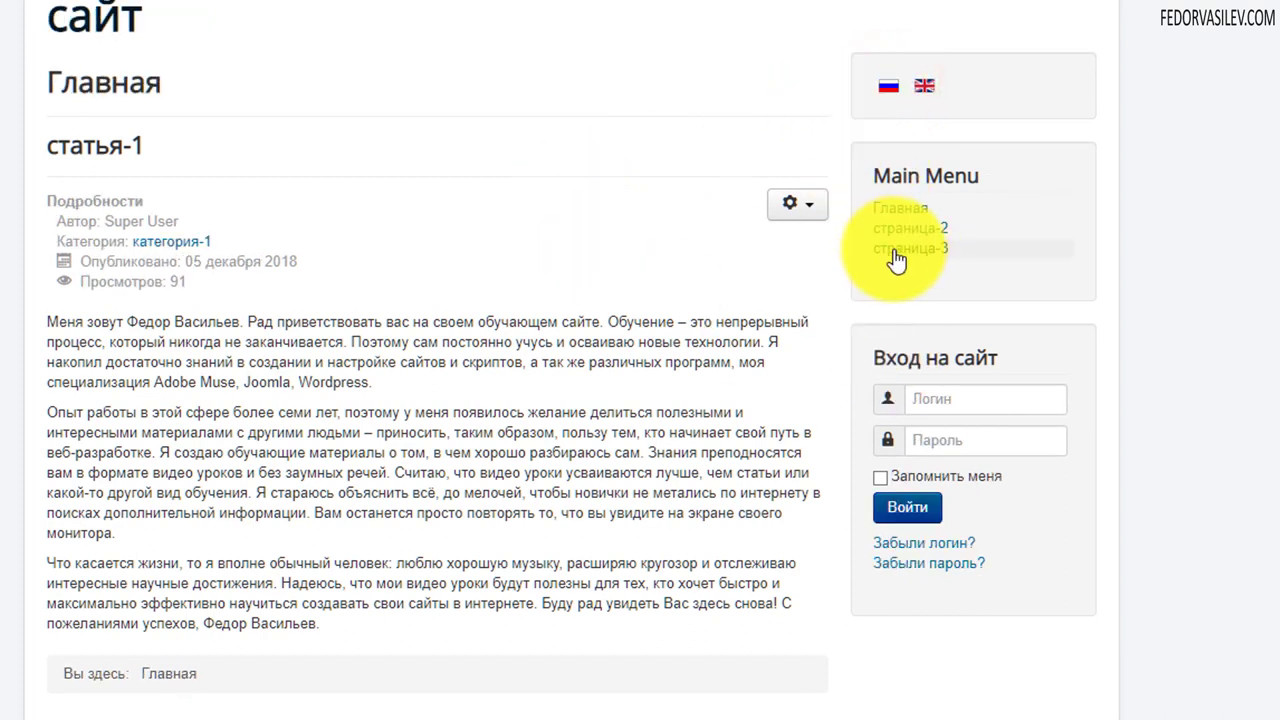
pyautogui.click(925, 250)
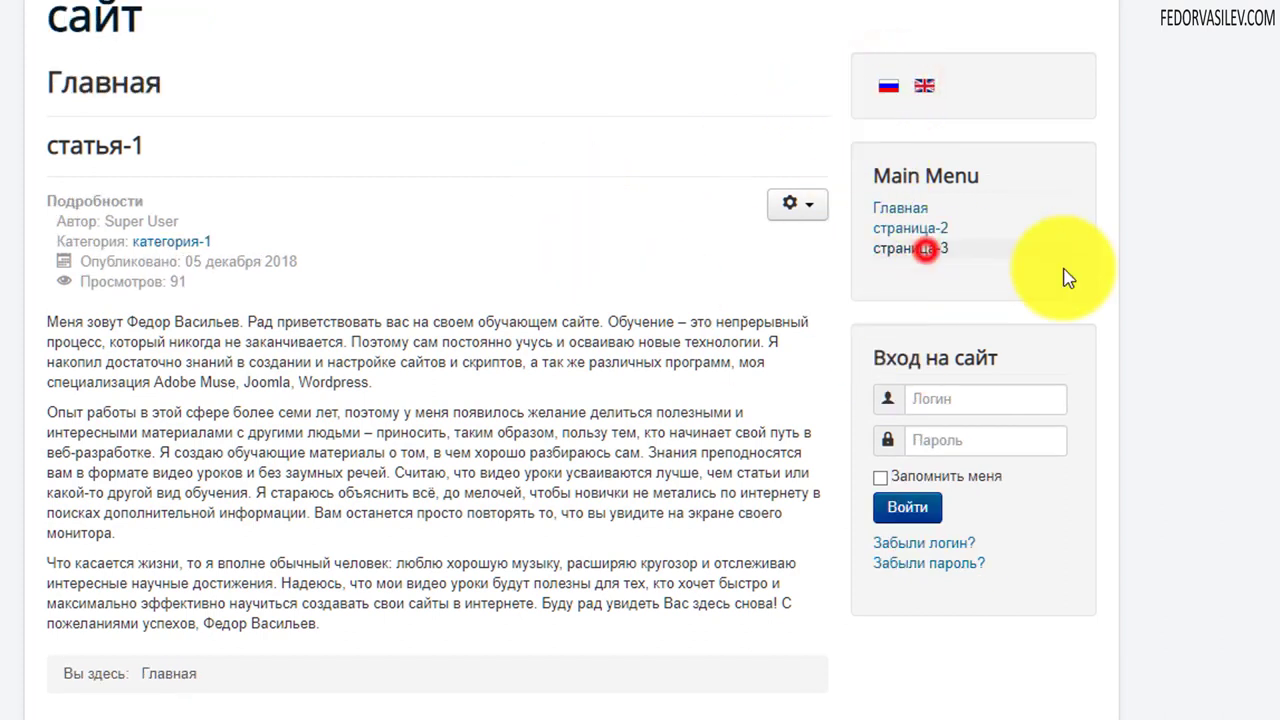
pyautogui.click(926, 88)
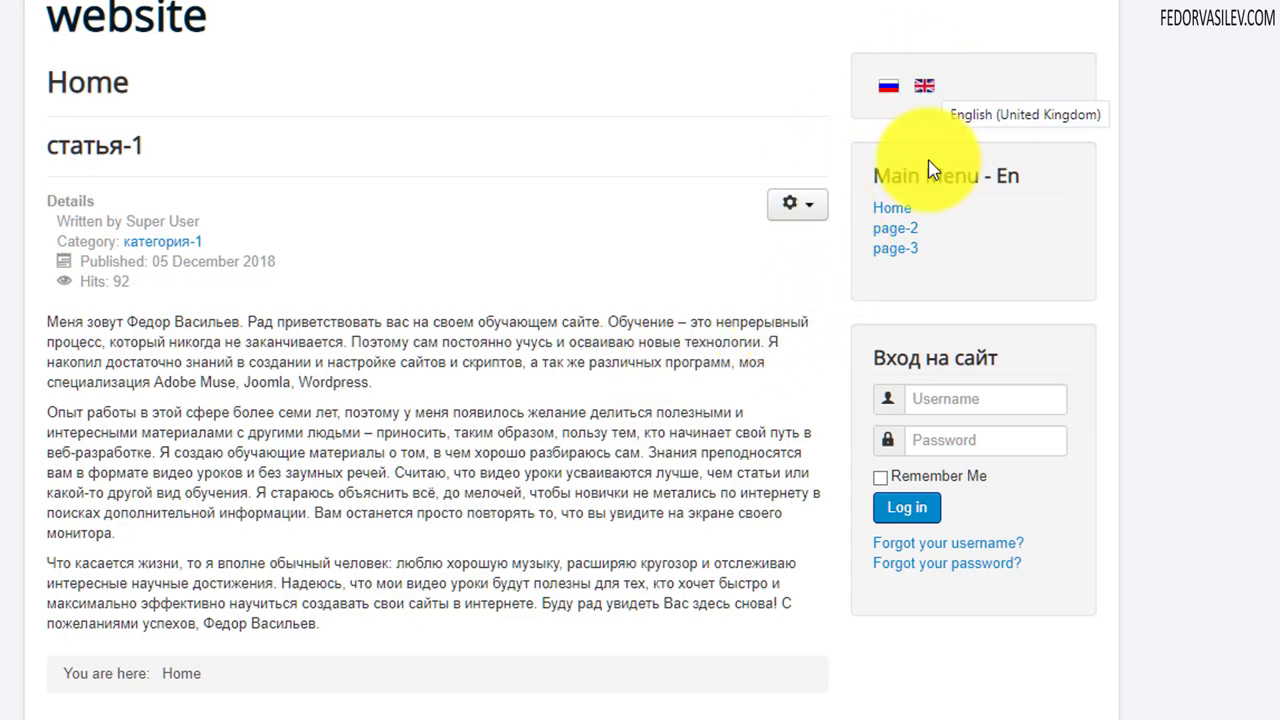
pyautogui.click(895, 248)
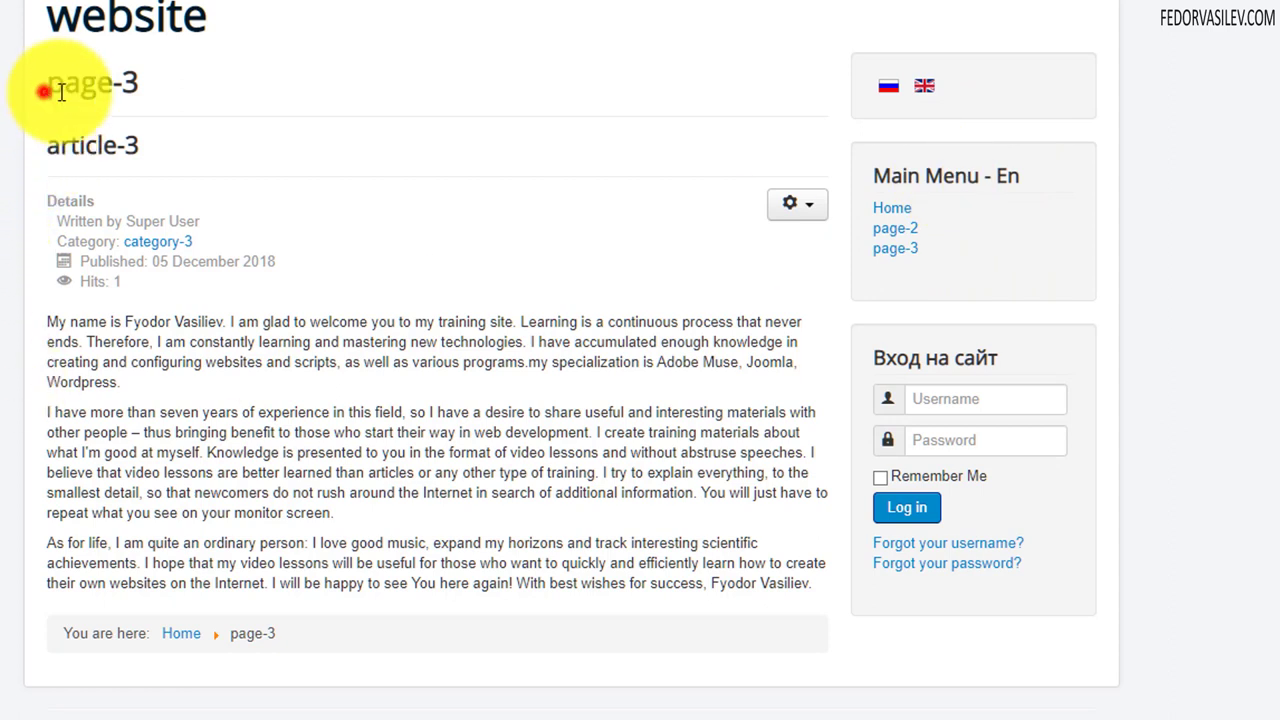
# Examine the page title, article title, details, category and translated text on the English page-3.
pyautogui.moveTo(40, 85); pyautogui.dragTo(157, 75)
pyautogui.click(257, 152)
pyautogui.moveTo(46, 150); pyautogui.dragTo(151, 151)
pyautogui.click(305, 151)
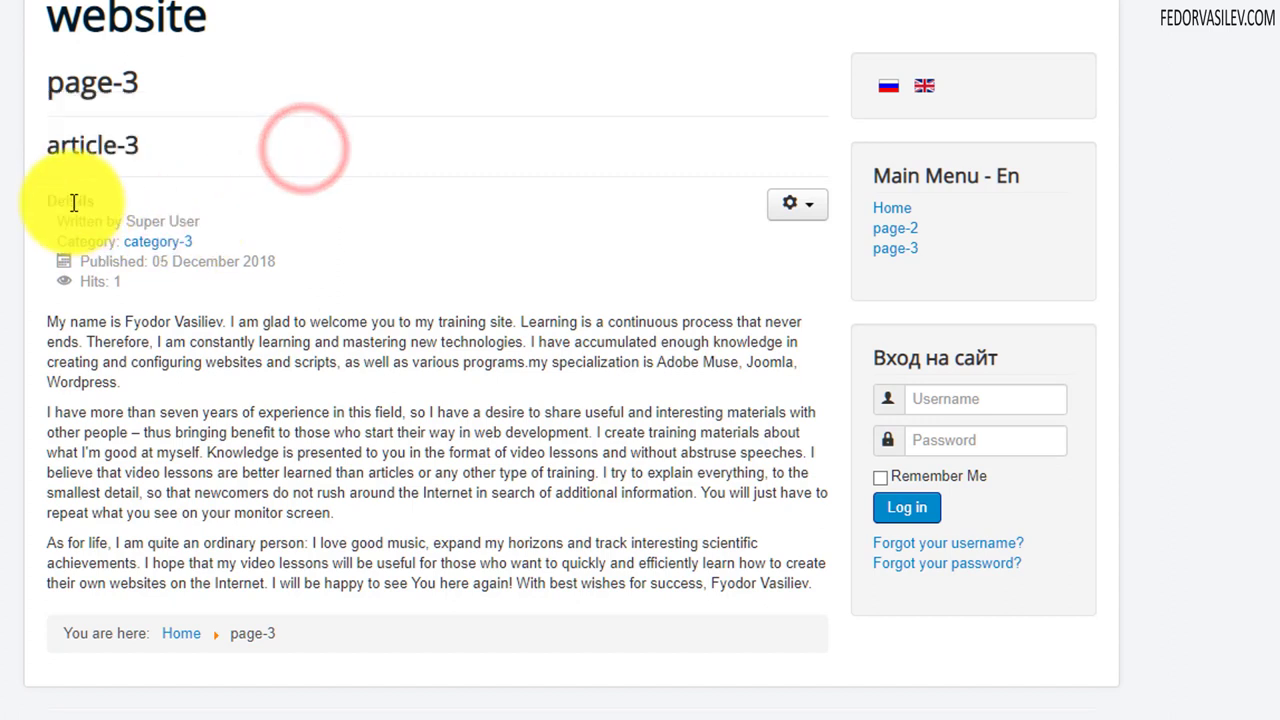
pyautogui.moveTo(46, 197); pyautogui.dragTo(297, 302)
pyautogui.click(363, 237)
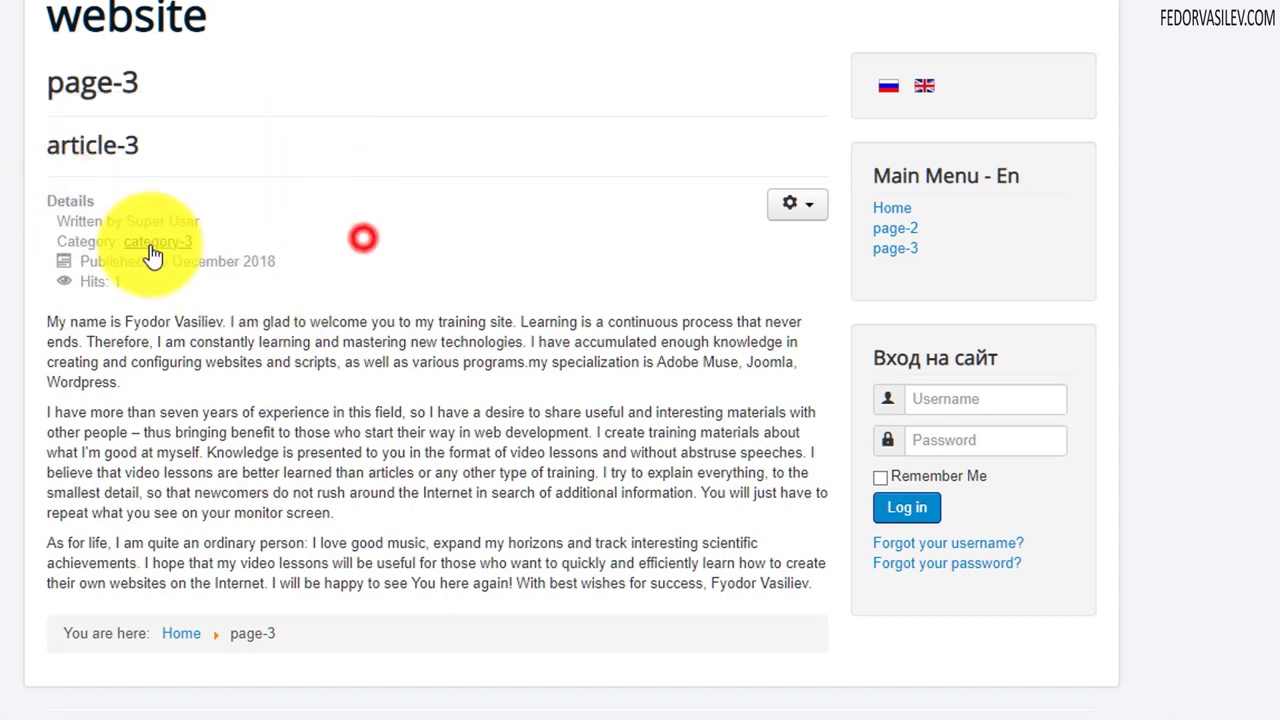
pyautogui.moveTo(196, 241); pyautogui.dragTo(124, 242)
pyautogui.click(471, 229)
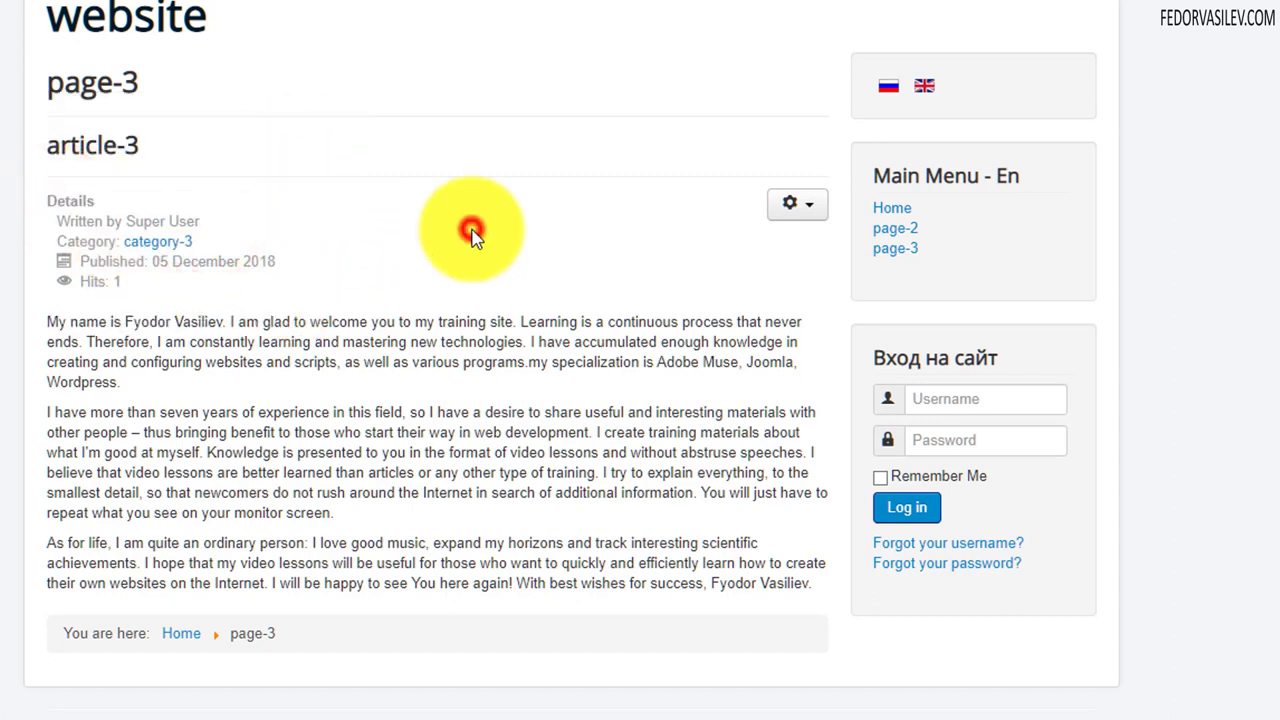
pyautogui.moveTo(47, 318); pyautogui.dragTo(810, 588)
pyautogui.click(598, 566)
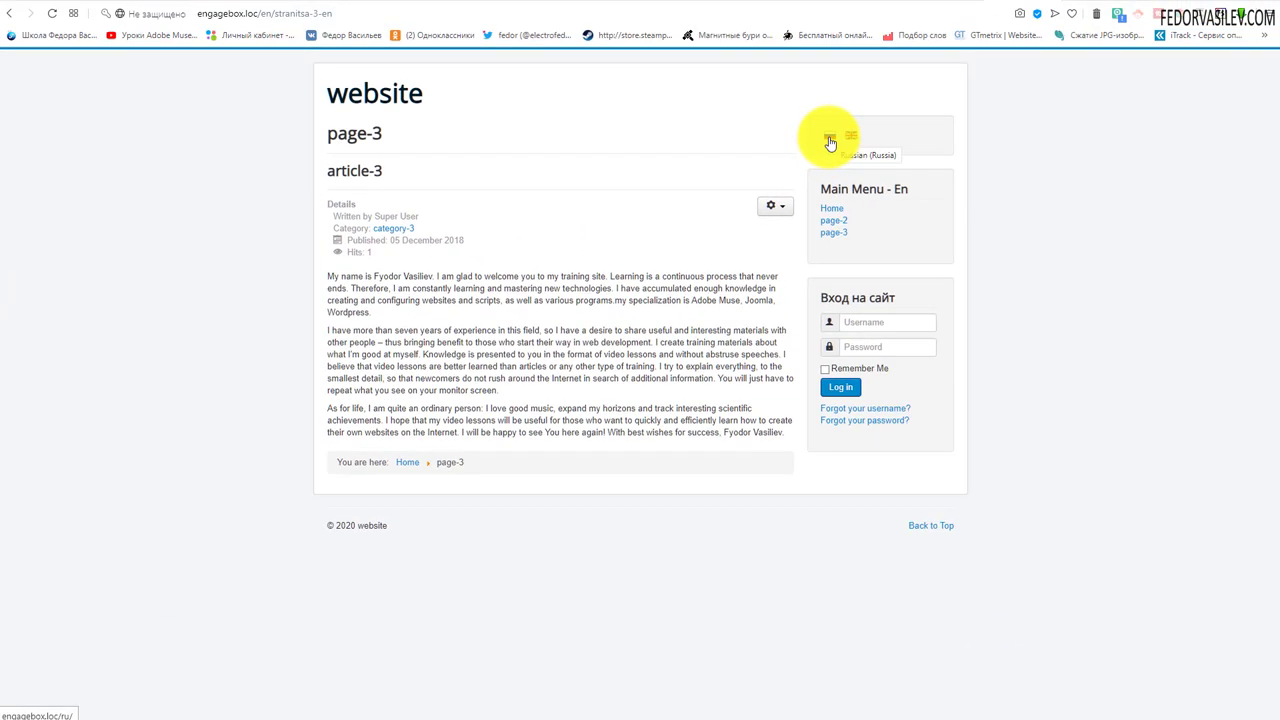
# Switch the site from page-3 to Russian, check the page title shown, and open страница-3.
pyautogui.click(830, 140)
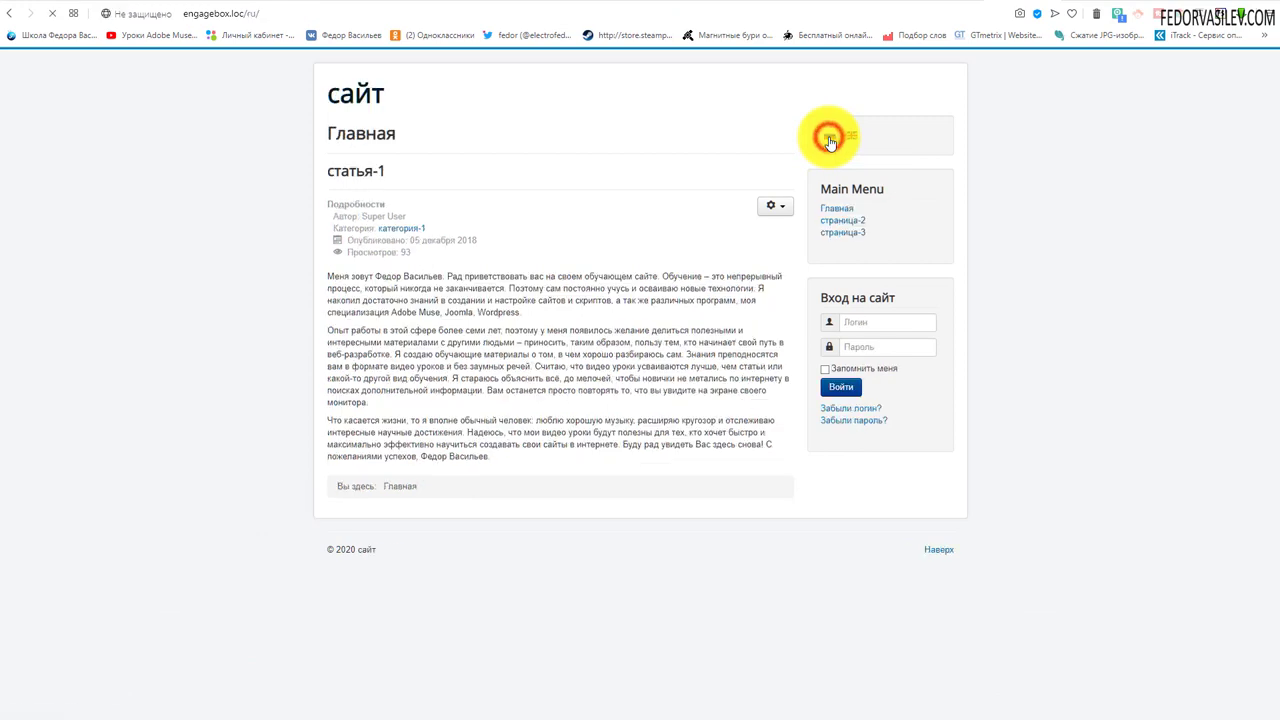
pyautogui.moveTo(409, 137); pyautogui.dragTo(329, 134)
pyautogui.click(567, 135)
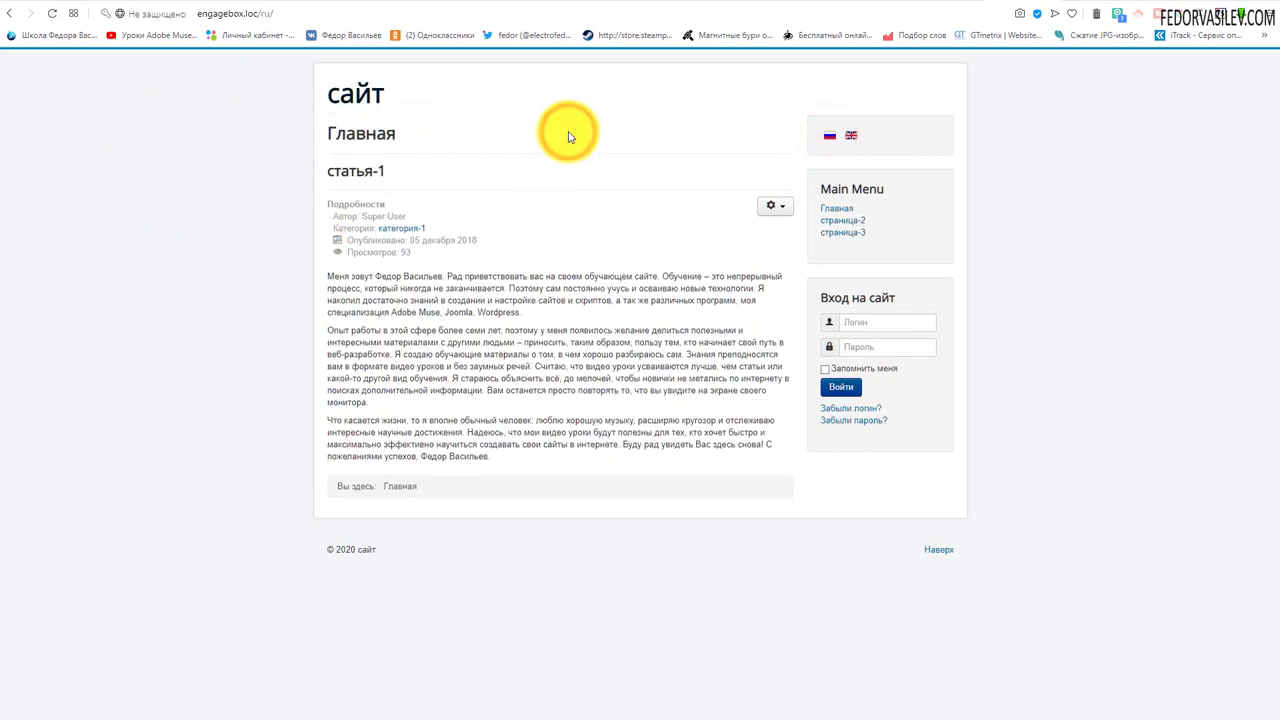
pyautogui.click(838, 234)
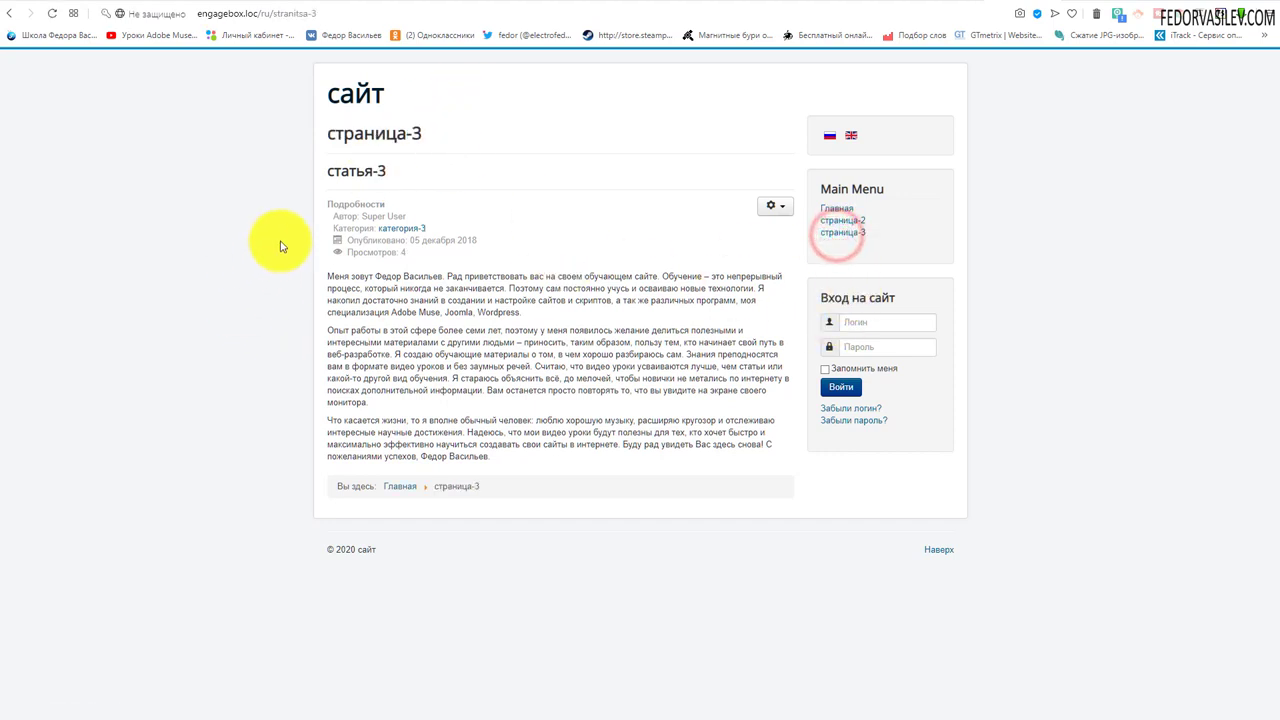
# Examine the article details of статья-3 on the Russian страница-3.
pyautogui.click(323, 203)
pyautogui.moveTo(323, 203); pyautogui.dragTo(557, 214)
pyautogui.click(587, 233)
pyautogui.click(345, 215)
pyautogui.click(557, 214)
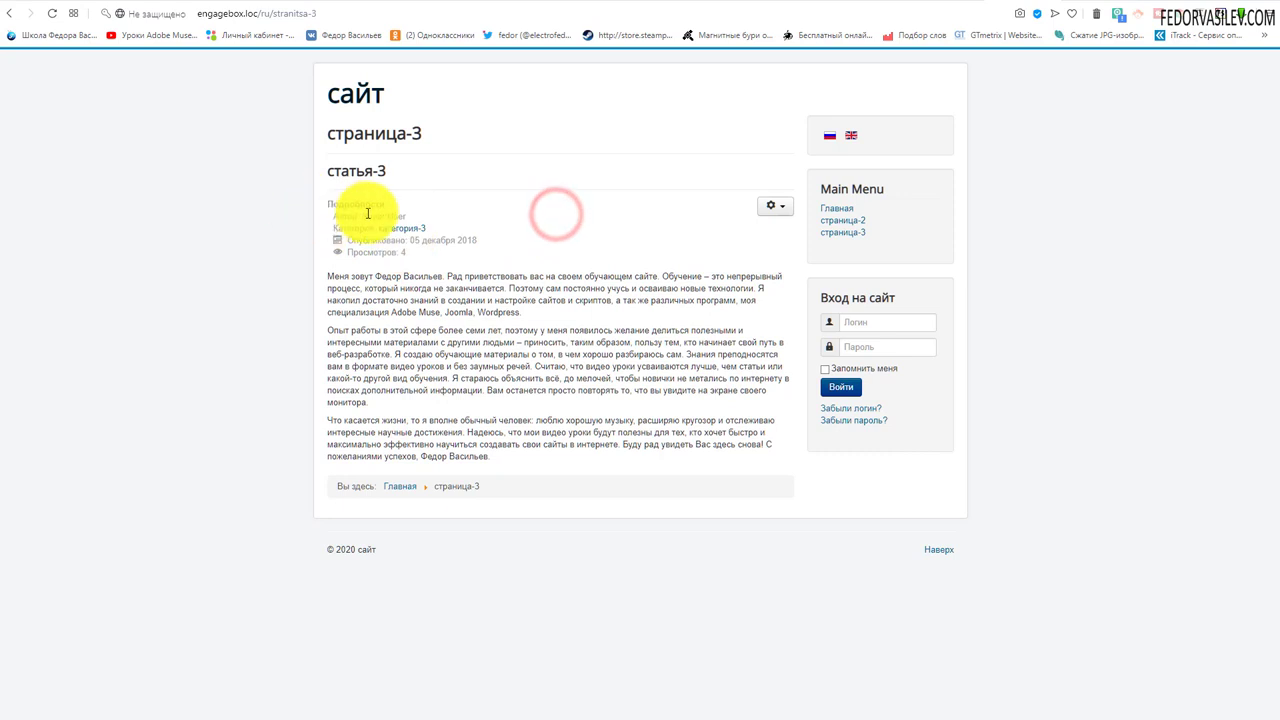
pyautogui.moveTo(358, 215); pyautogui.dragTo(566, 209)
pyautogui.click(566, 209)
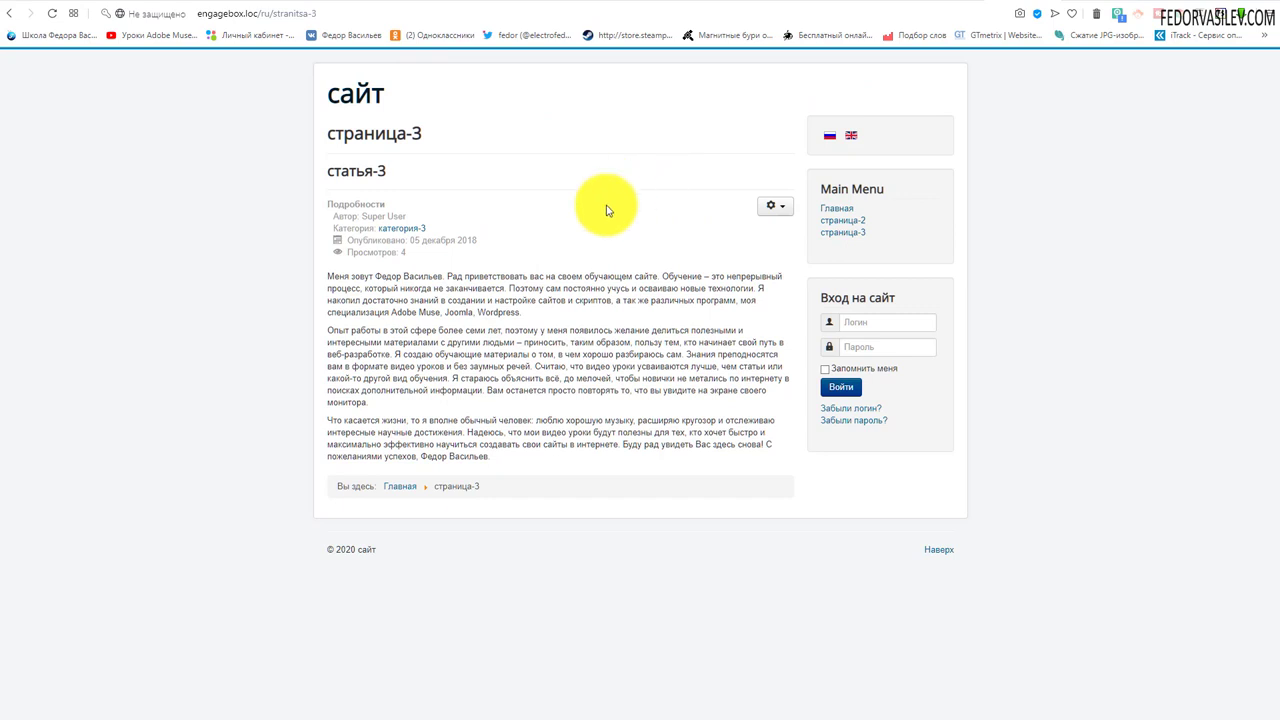
# Test switching from страница-3 to English, check the page title shown, and open page-3 from the English menu.
pyautogui.click(842, 236)
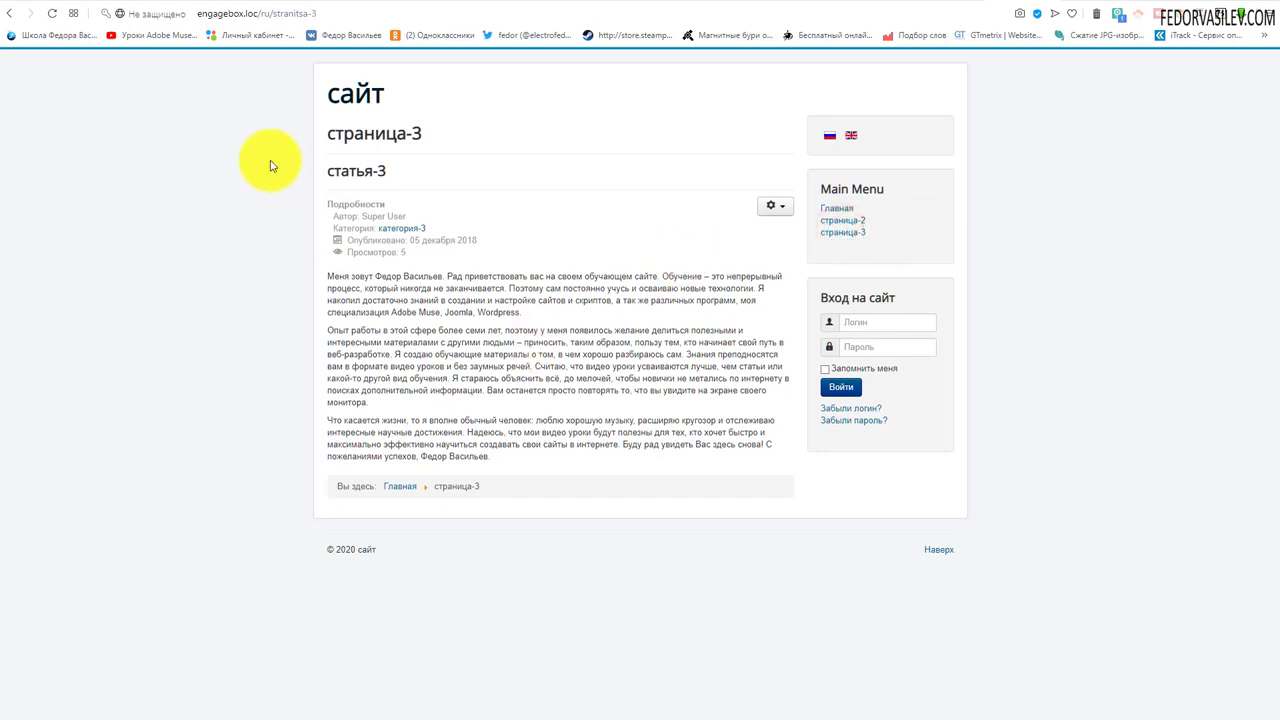
pyautogui.click(851, 136)
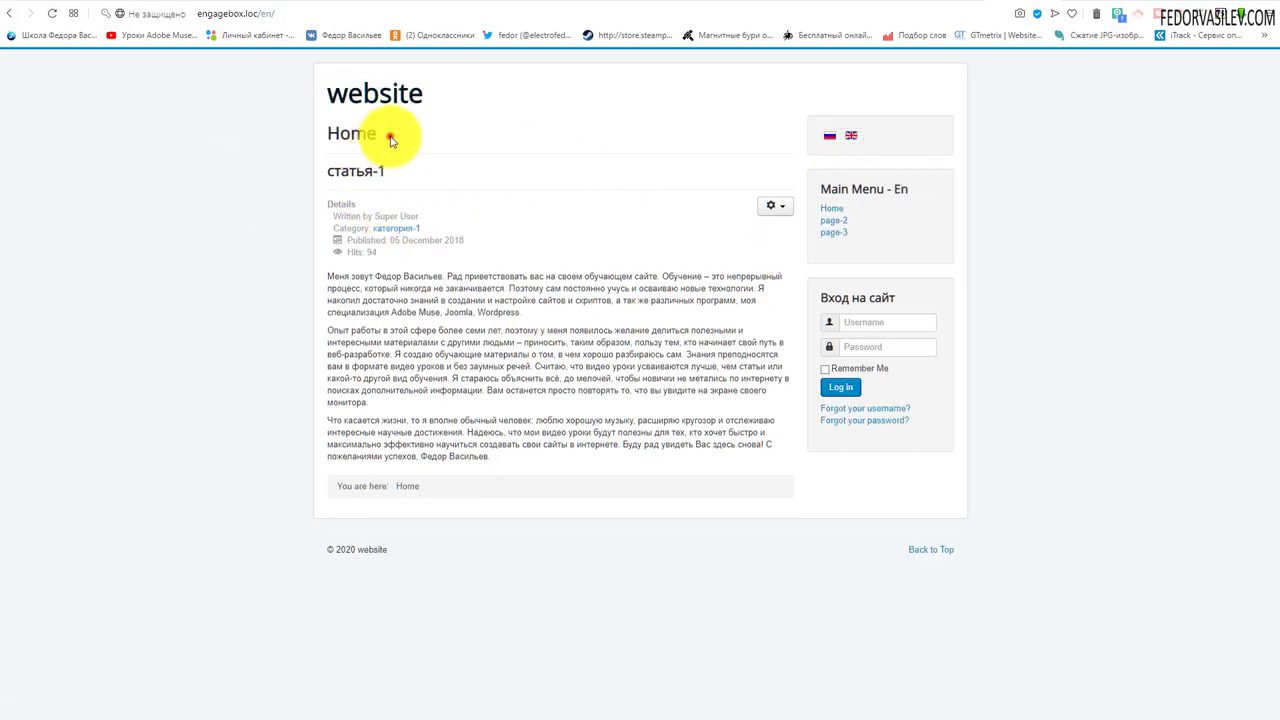
pyautogui.moveTo(391, 141); pyautogui.dragTo(329, 142)
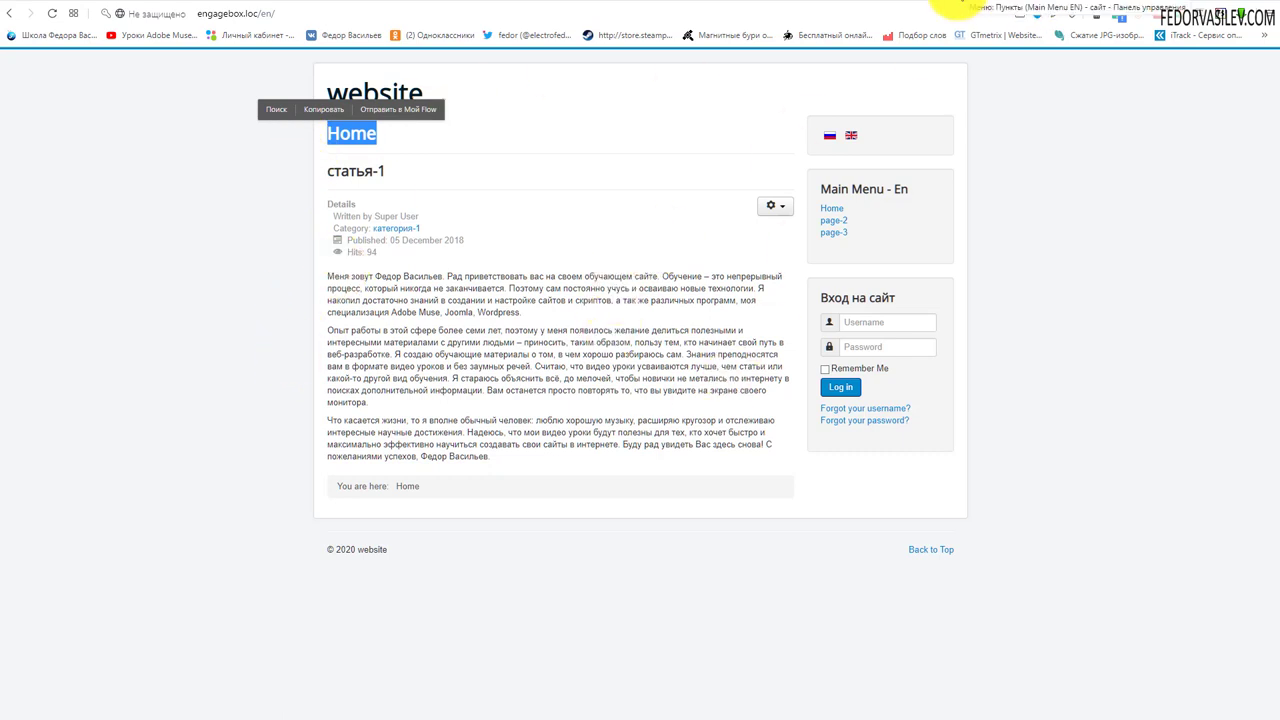
pyautogui.click(958, 6)
pyautogui.click(1005, 3)
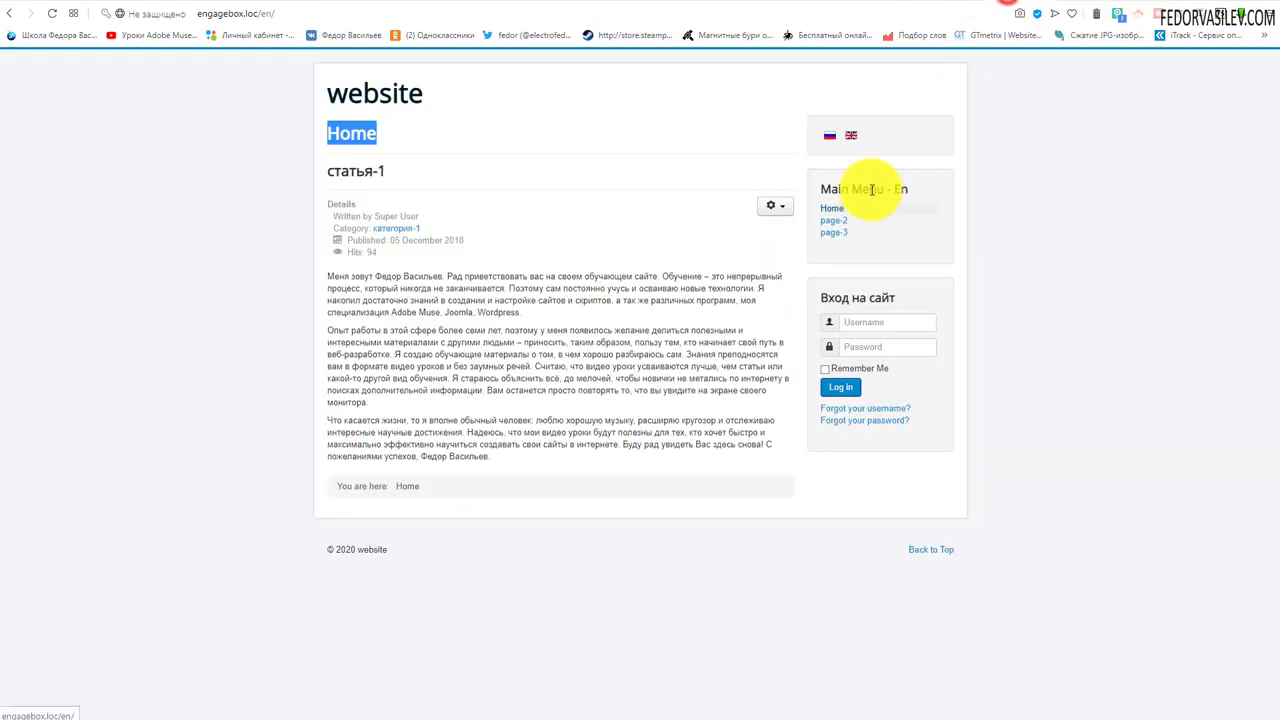
pyautogui.click(838, 232)
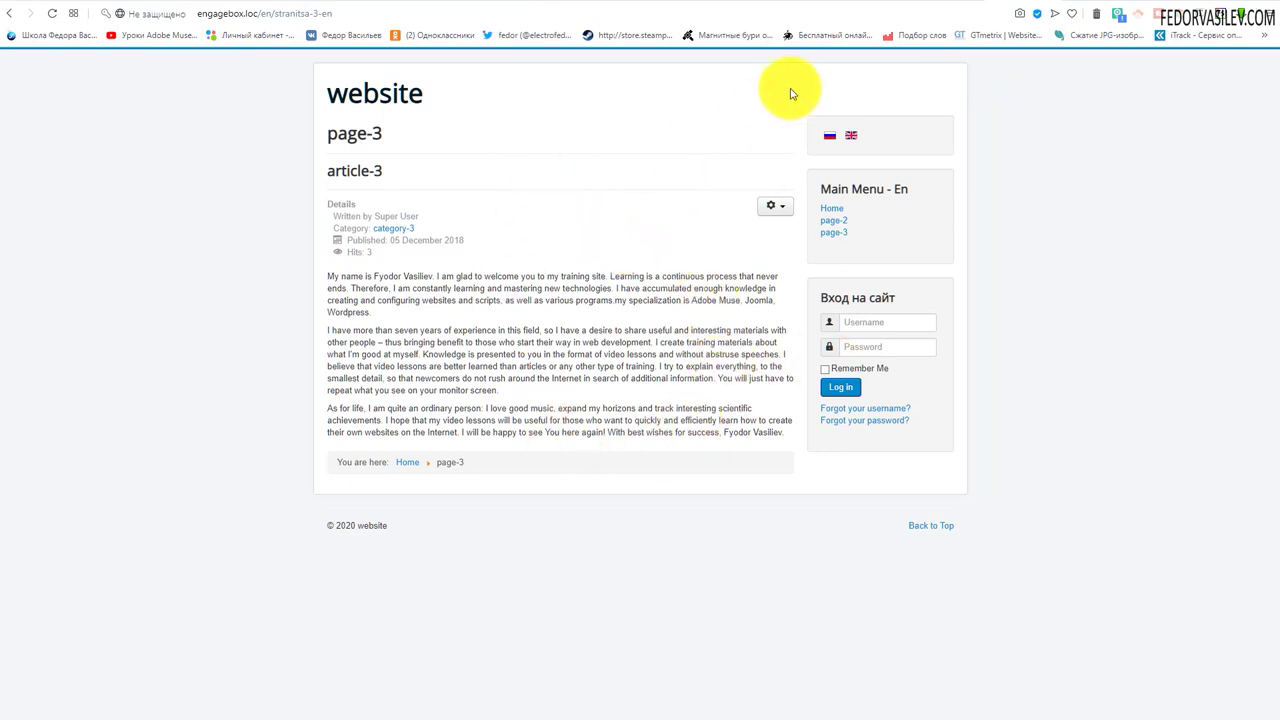
# Return to the administrator, open the multilingual associations component (Многоязычные ассоциации), and set the element type to Пункты меню.
pyautogui.hotkey('ctrl', 'Tab')
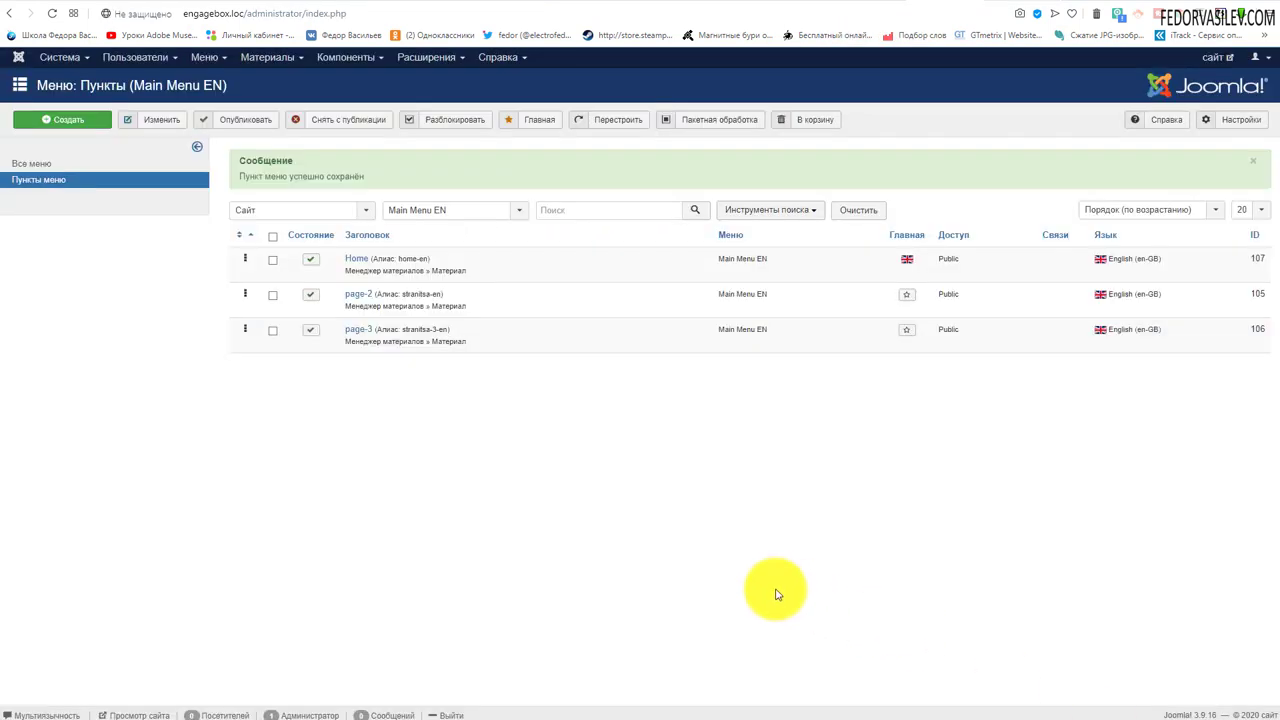
pyautogui.click(367, 60)
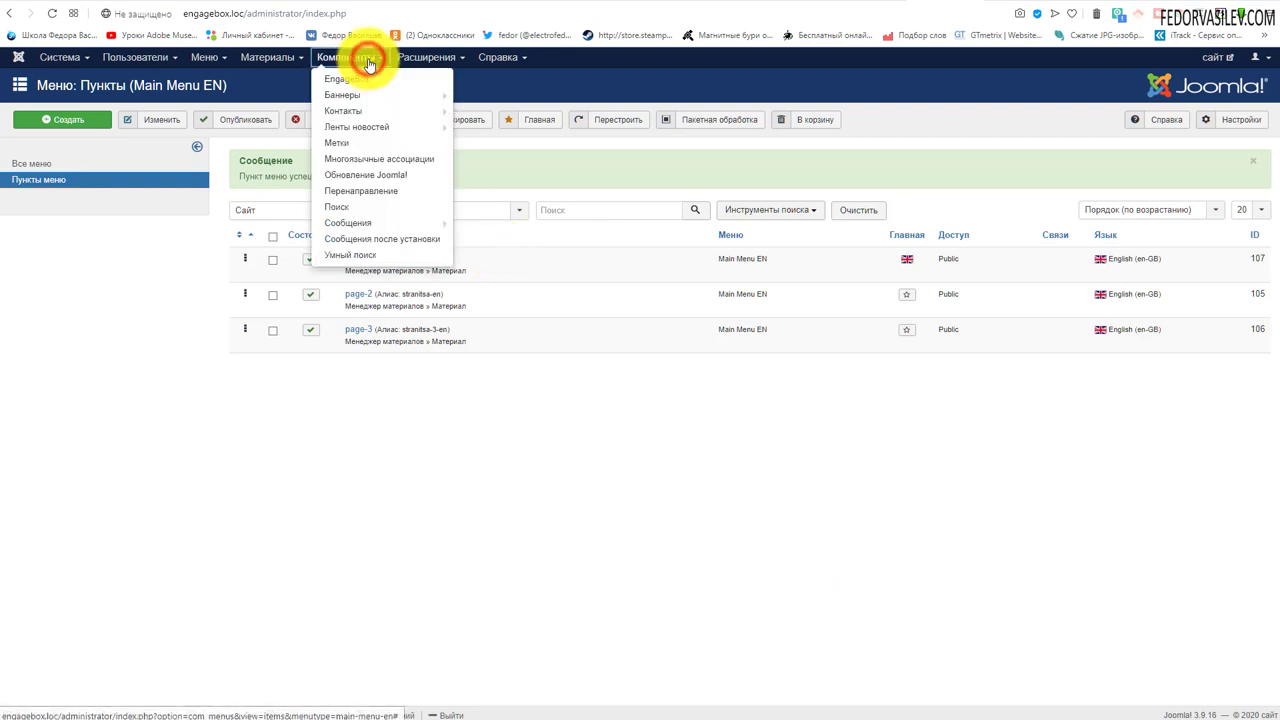
pyautogui.click(408, 161)
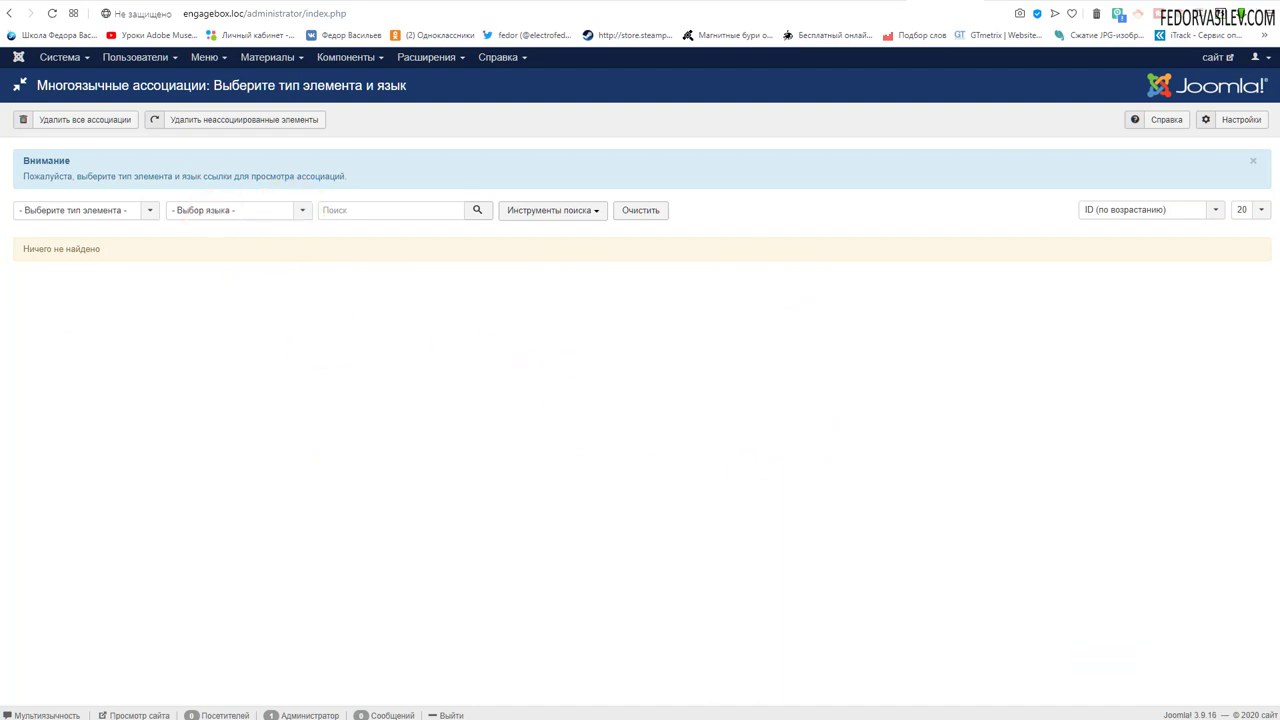
pyautogui.click(126, 213)
pyautogui.scroll(-1, 94, 257)
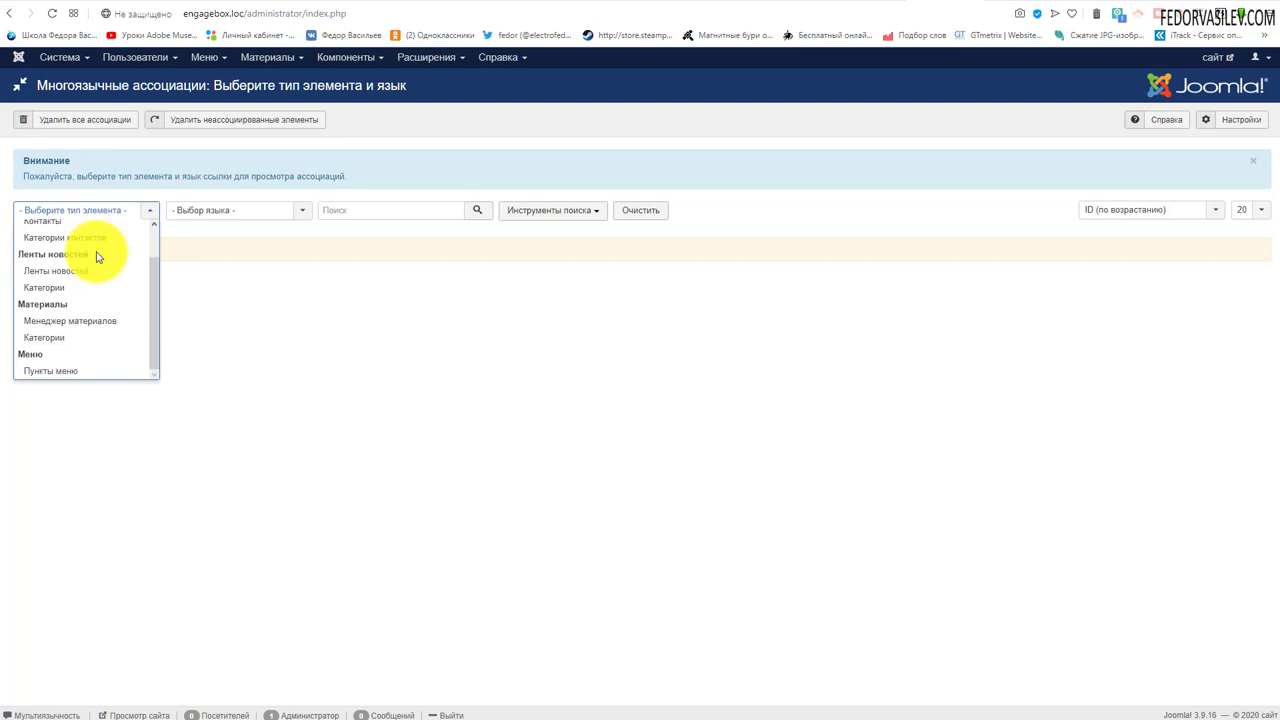
pyautogui.click(38, 372)
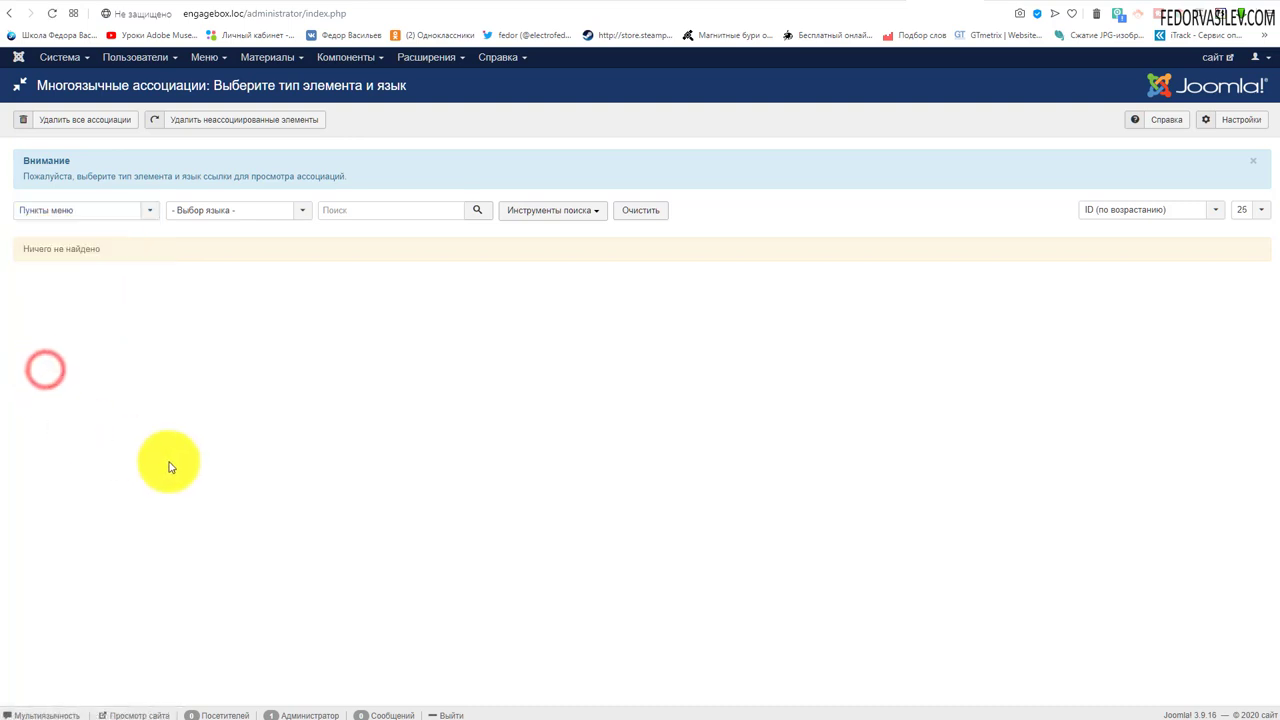
# Filter the menu item associations by the language Русский (Россия).
pyautogui.click(204, 218)
pyautogui.click(933, 624)
pyautogui.click(276, 214)
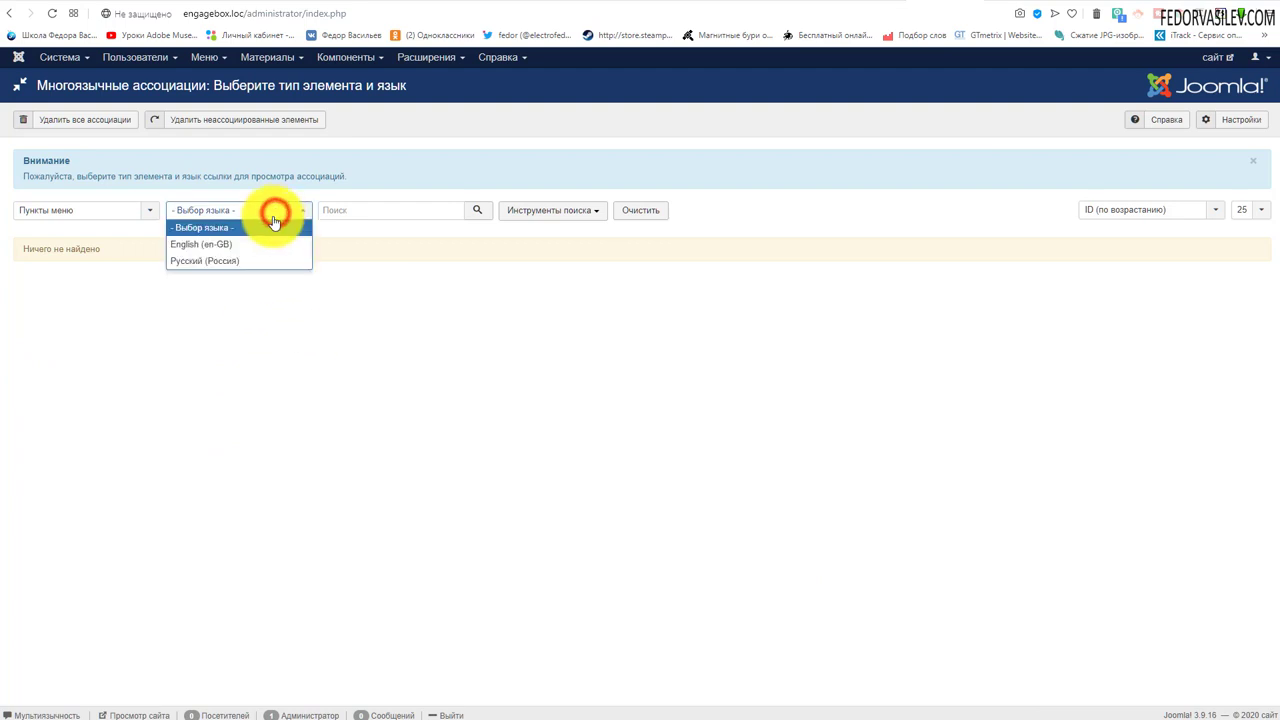
pyautogui.click(243, 261)
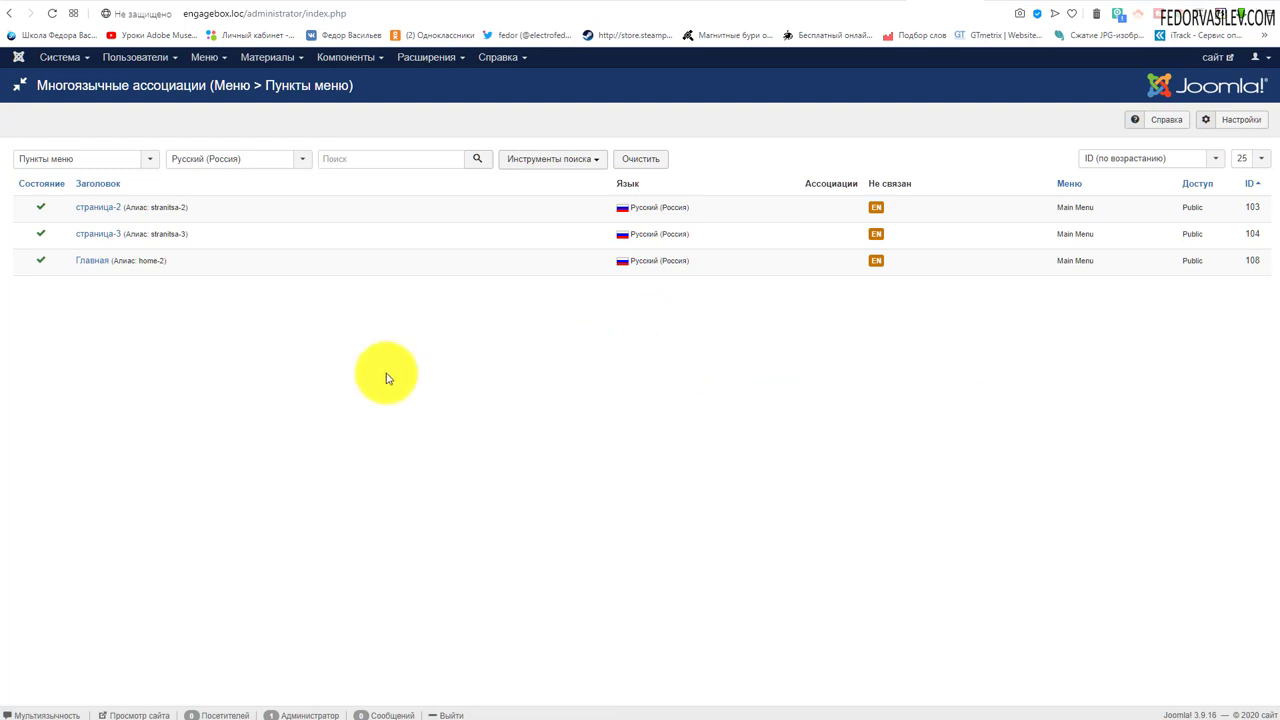
# Associate the Russian menu item Главная with the English (en-GB) menu item Home, save the target, and close the association editor.
pyautogui.click(89, 264)
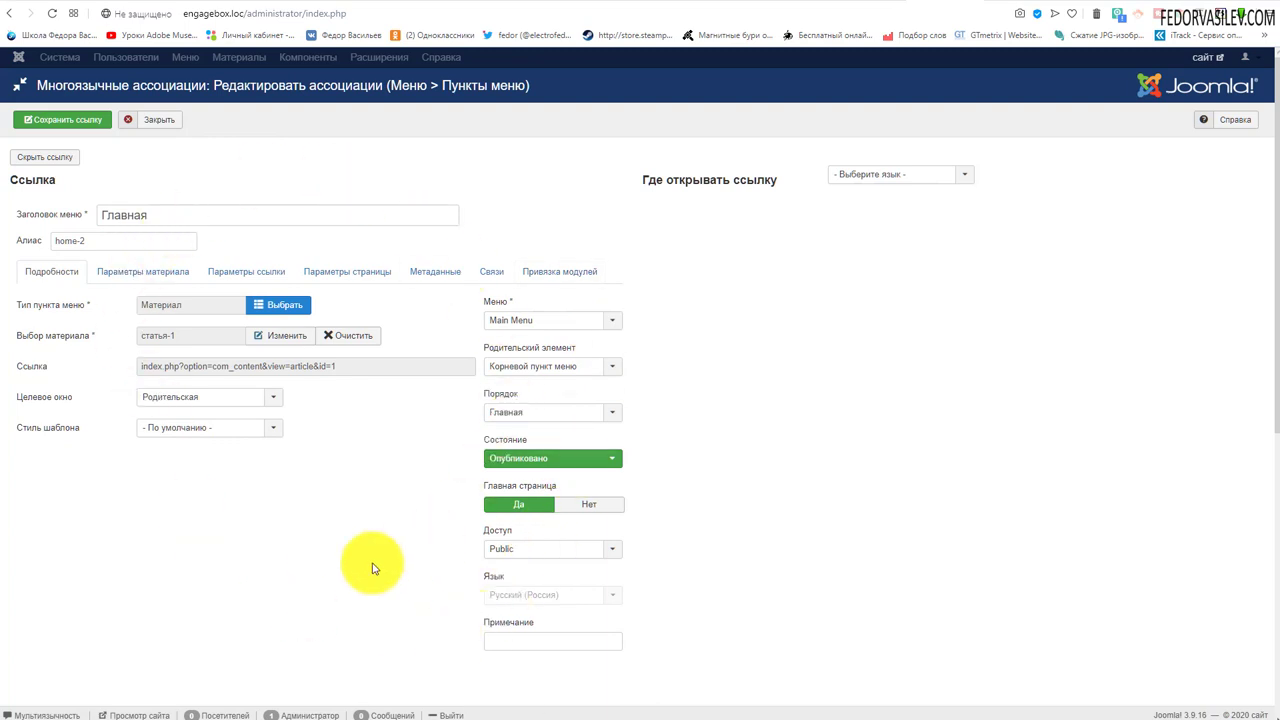
pyautogui.click(44, 131)
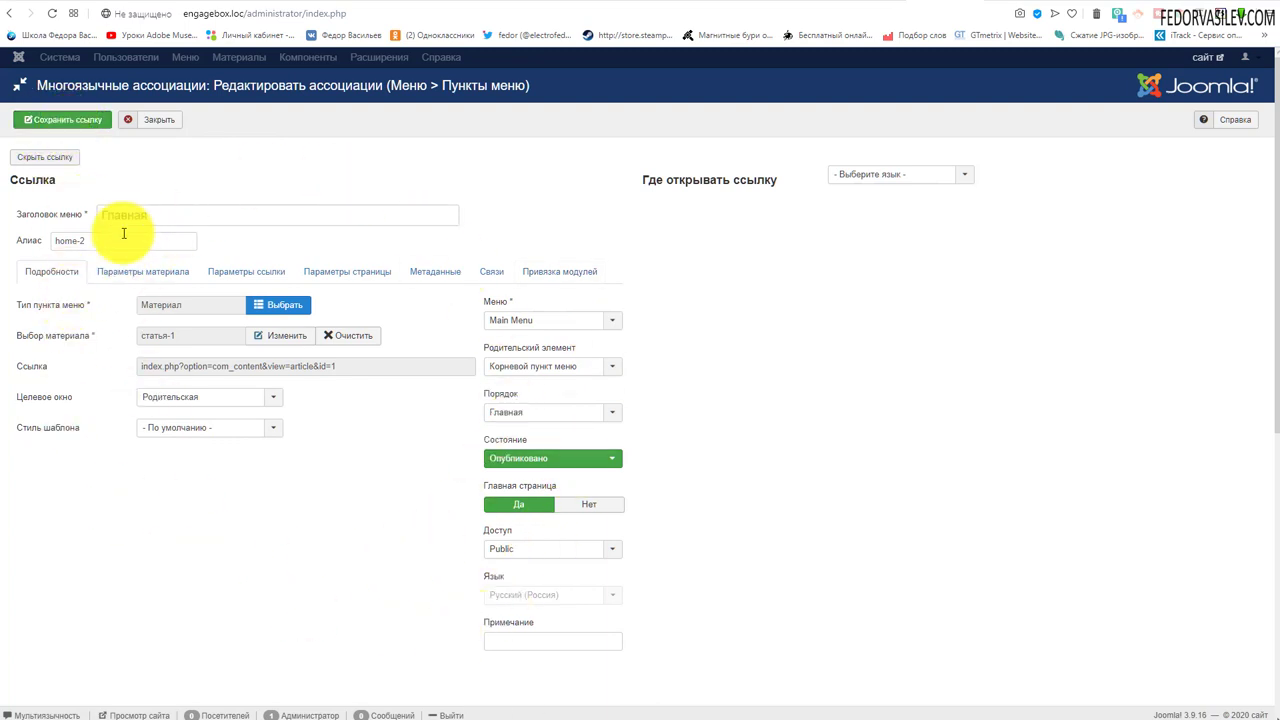
pyautogui.moveTo(162, 216); pyautogui.dragTo(128, 237)
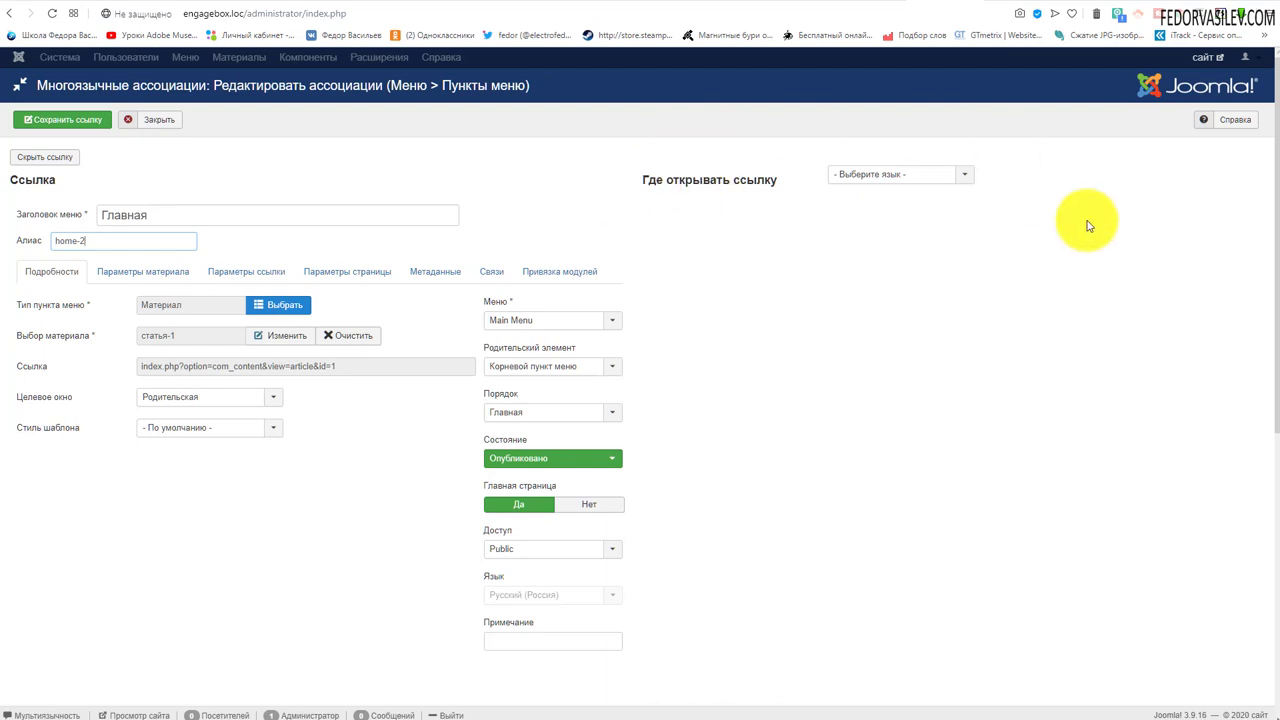
pyautogui.click(855, 207)
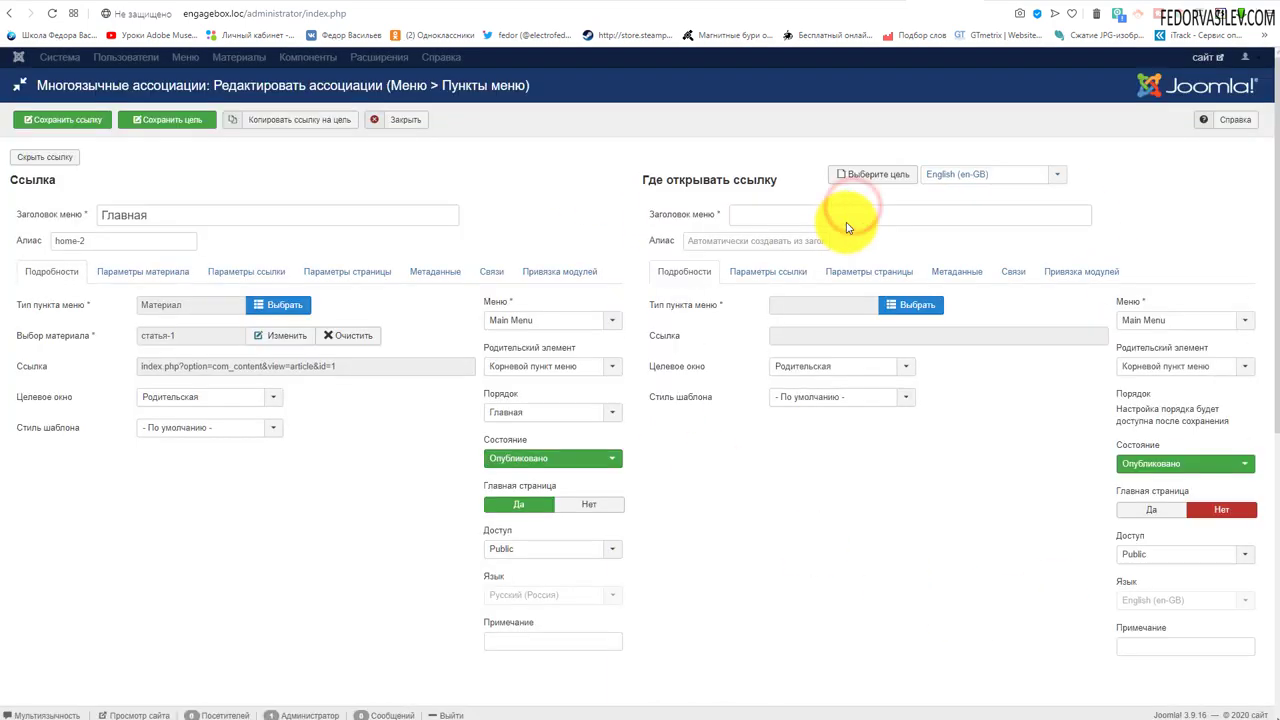
pyautogui.click(889, 180)
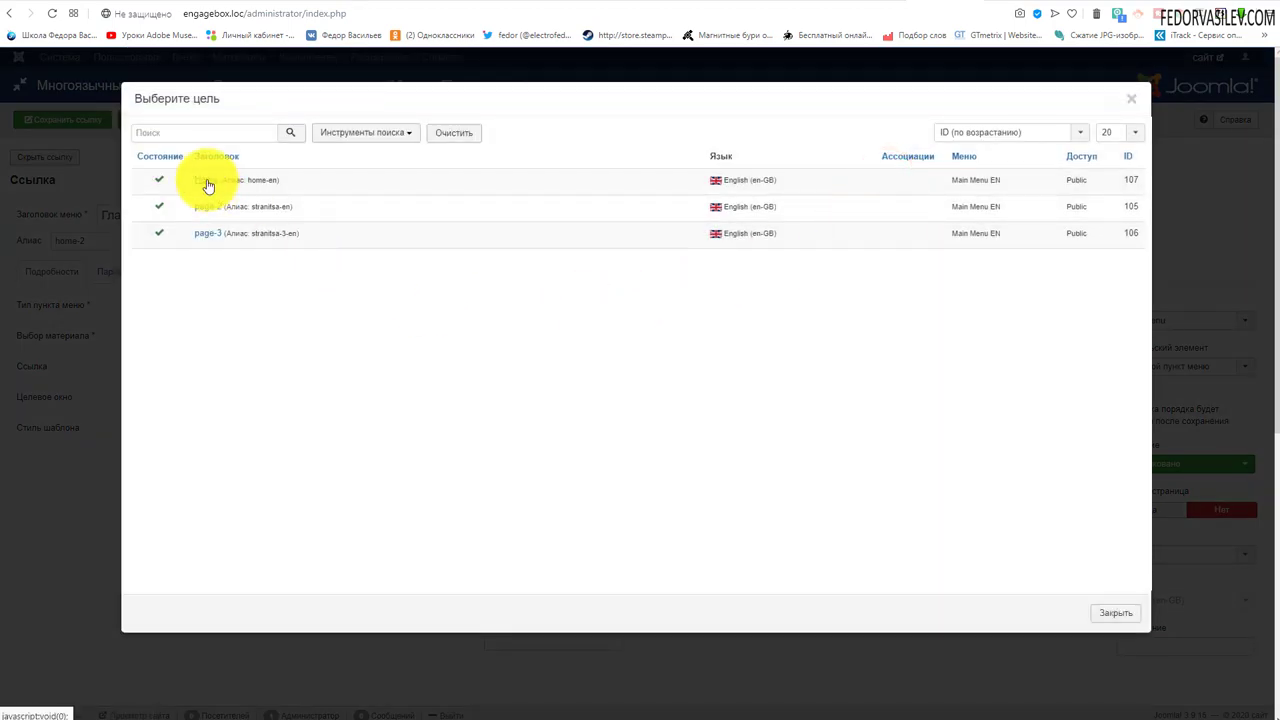
pyautogui.click(205, 181)
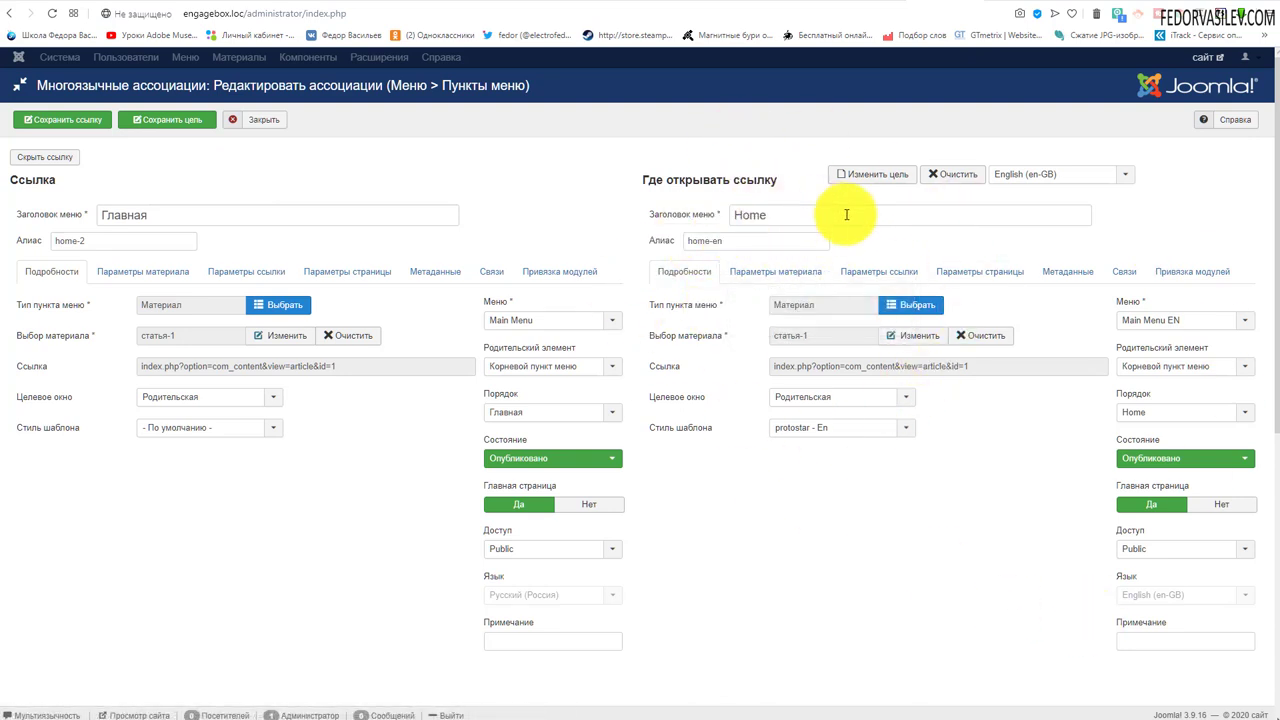
pyautogui.click(161, 119)
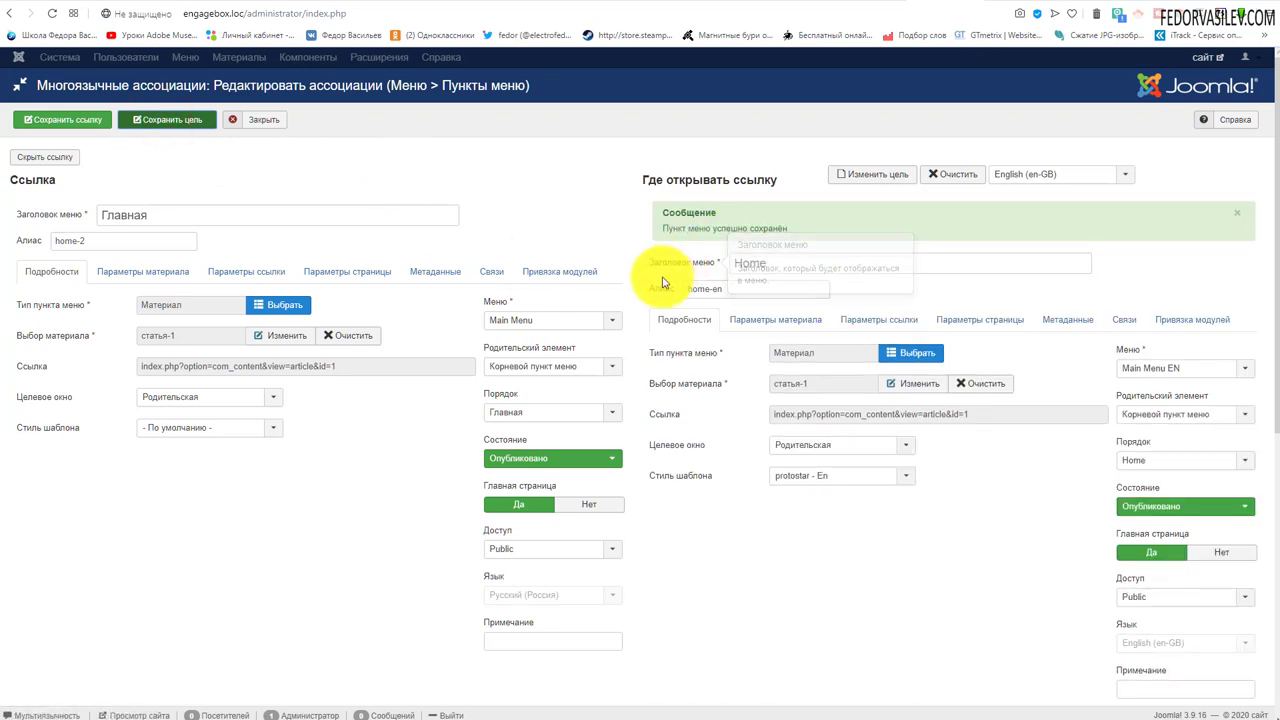
pyautogui.click(247, 118)
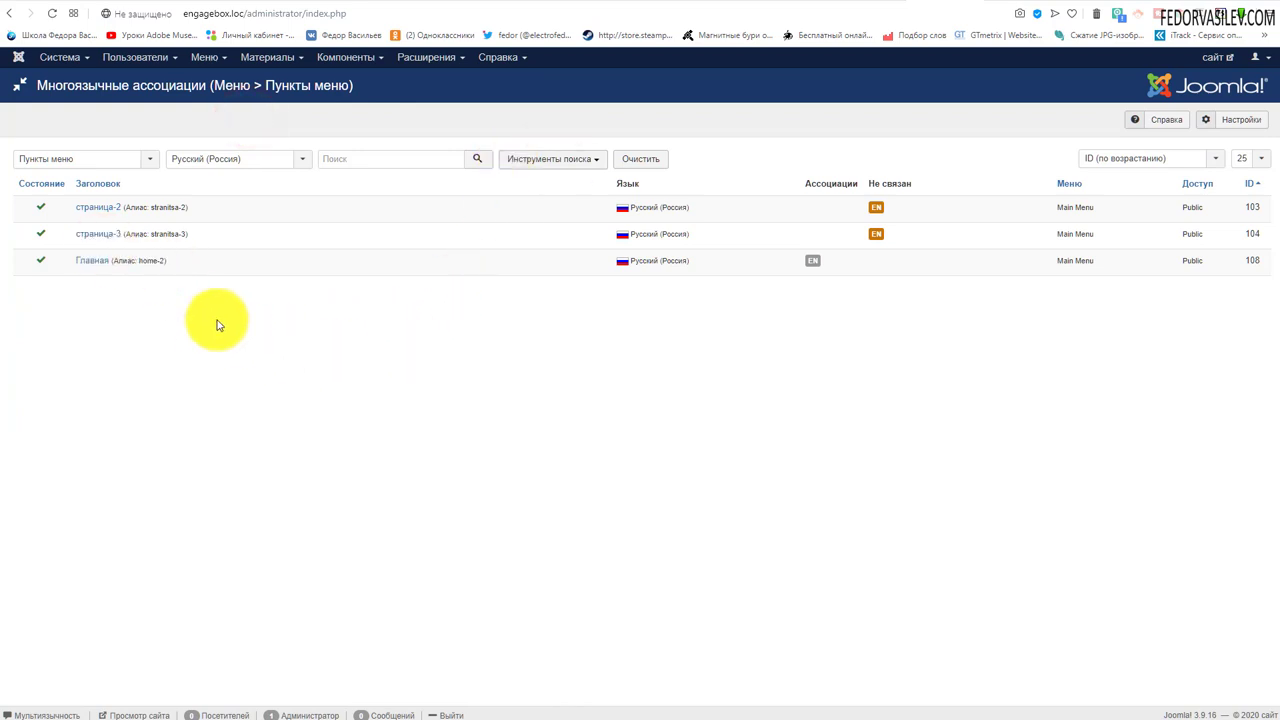
# Associate the menu item страница-2 with the English (en-GB) item page-2, save the target, and close the association editor.
pyautogui.click(92, 208)
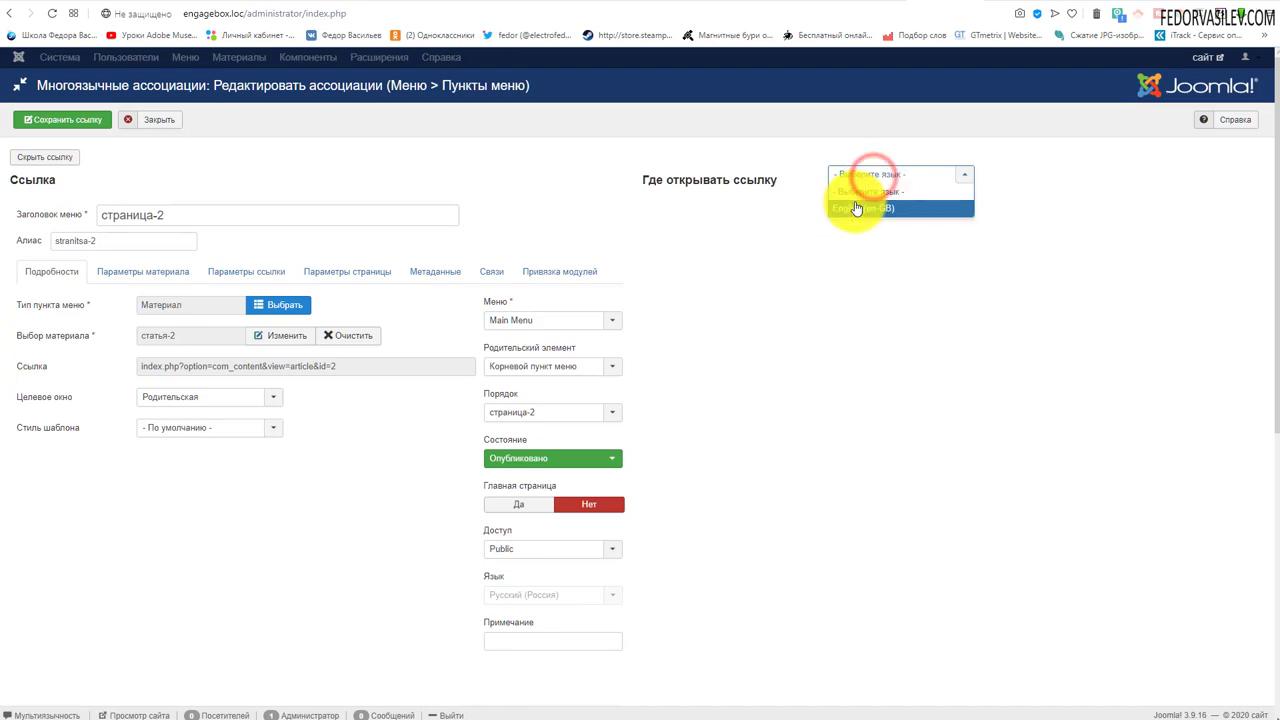
pyautogui.click(860, 206)
pyautogui.click(882, 174)
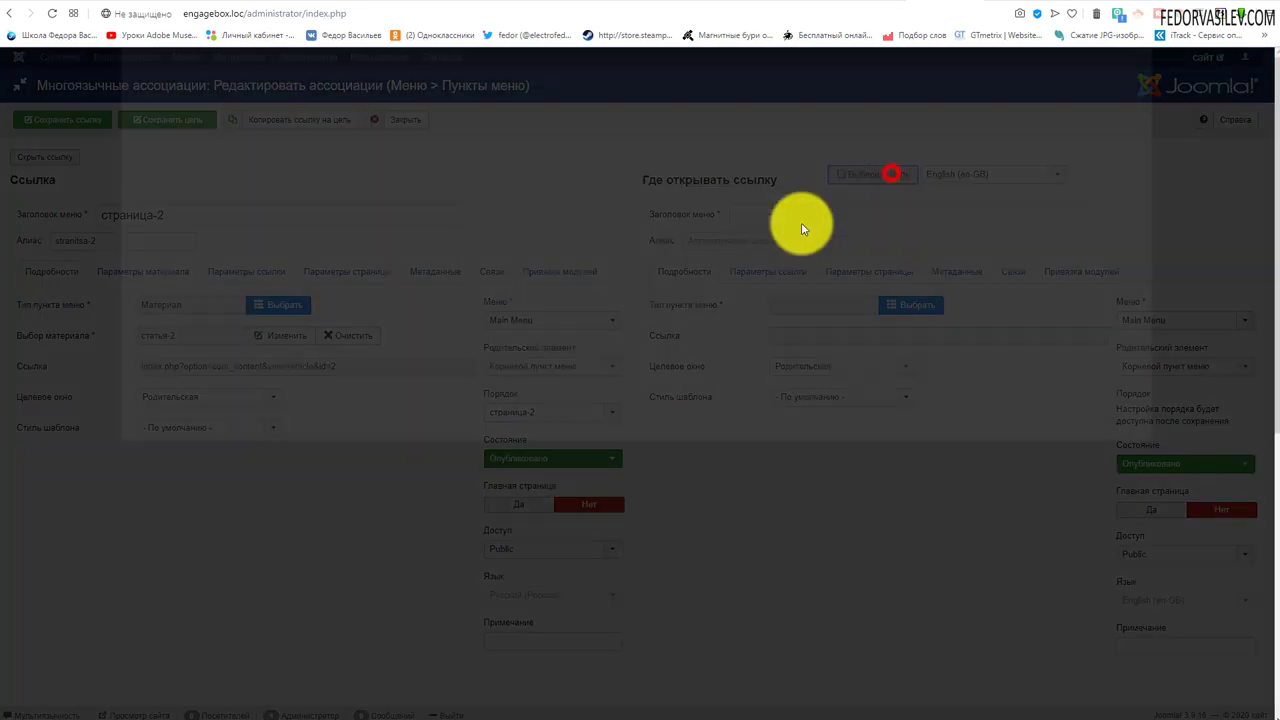
pyautogui.click(204, 205)
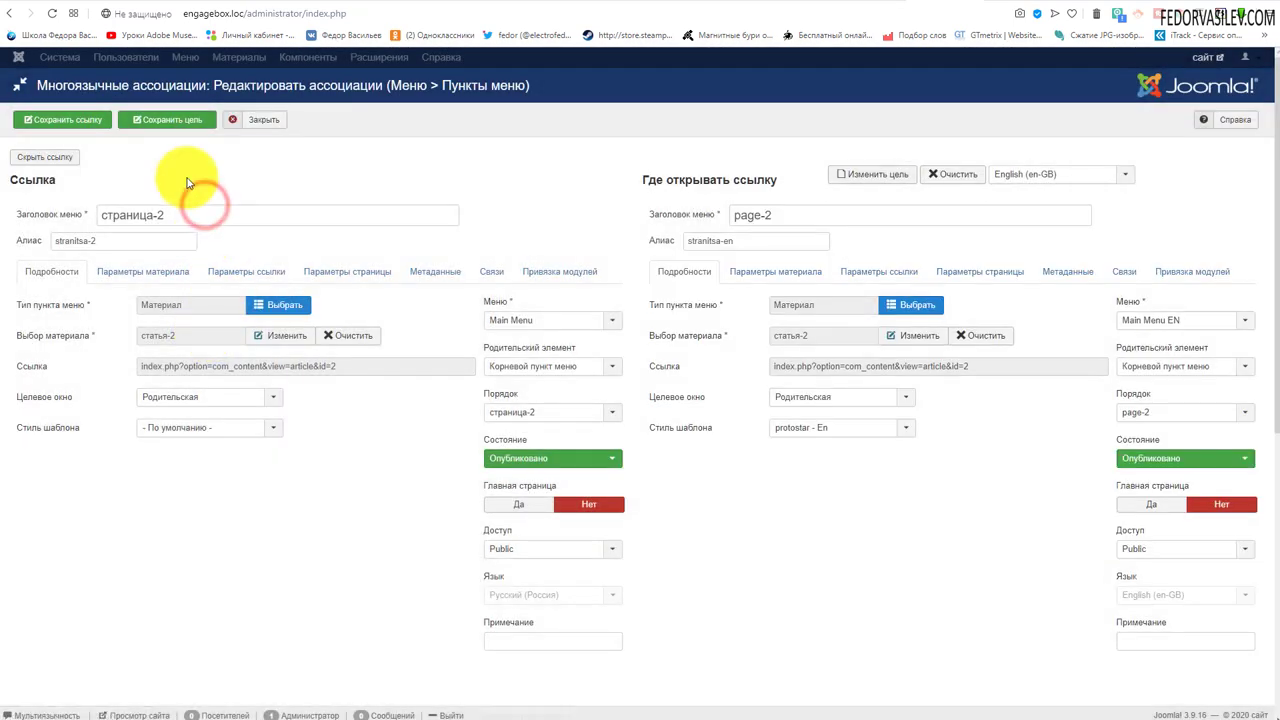
pyautogui.click(186, 124)
pyautogui.click(266, 122)
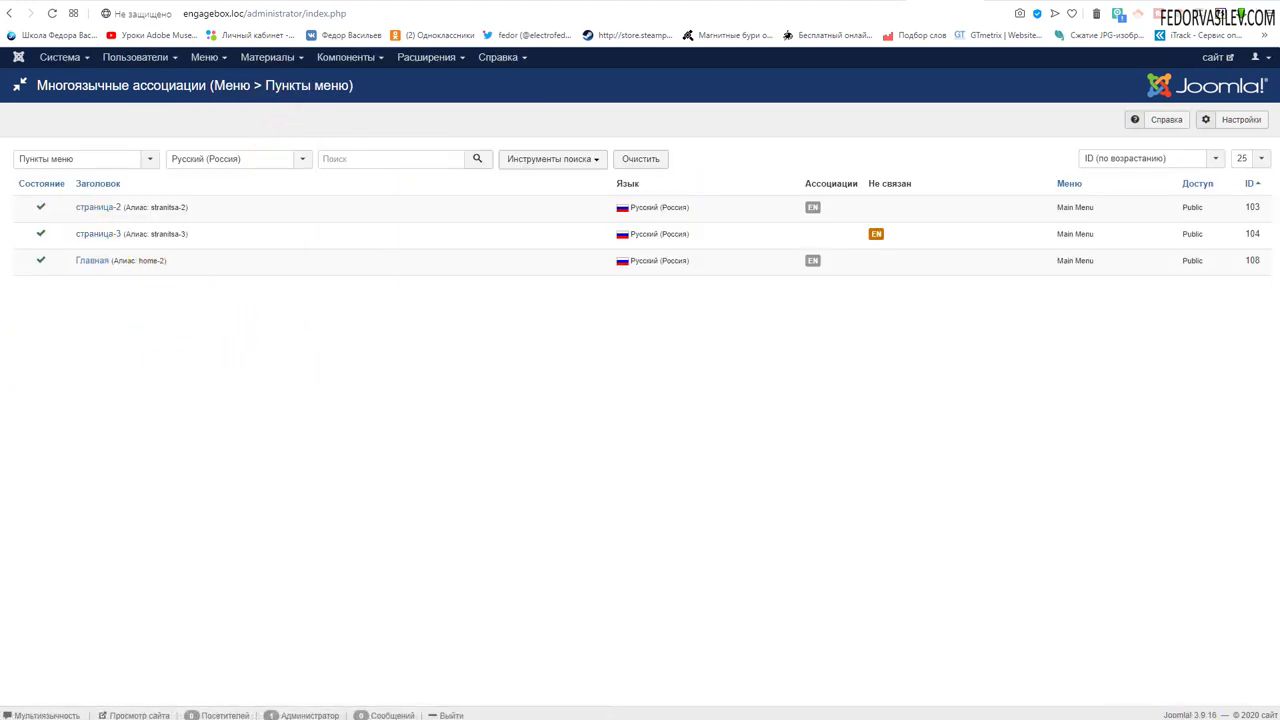
# Switch the element type to the article categories (Материалы > Категории) and associate категория-1 with the English category-1, saving the target.
pyautogui.click(123, 159)
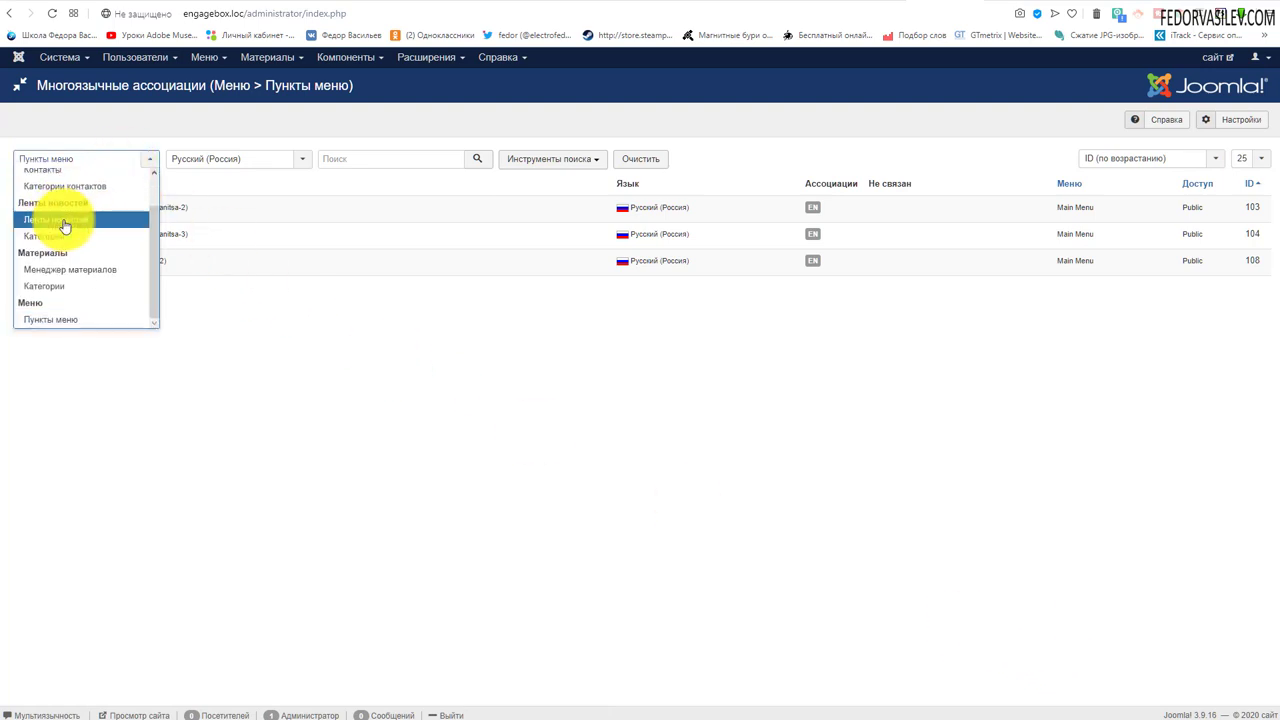
pyautogui.click(65, 287)
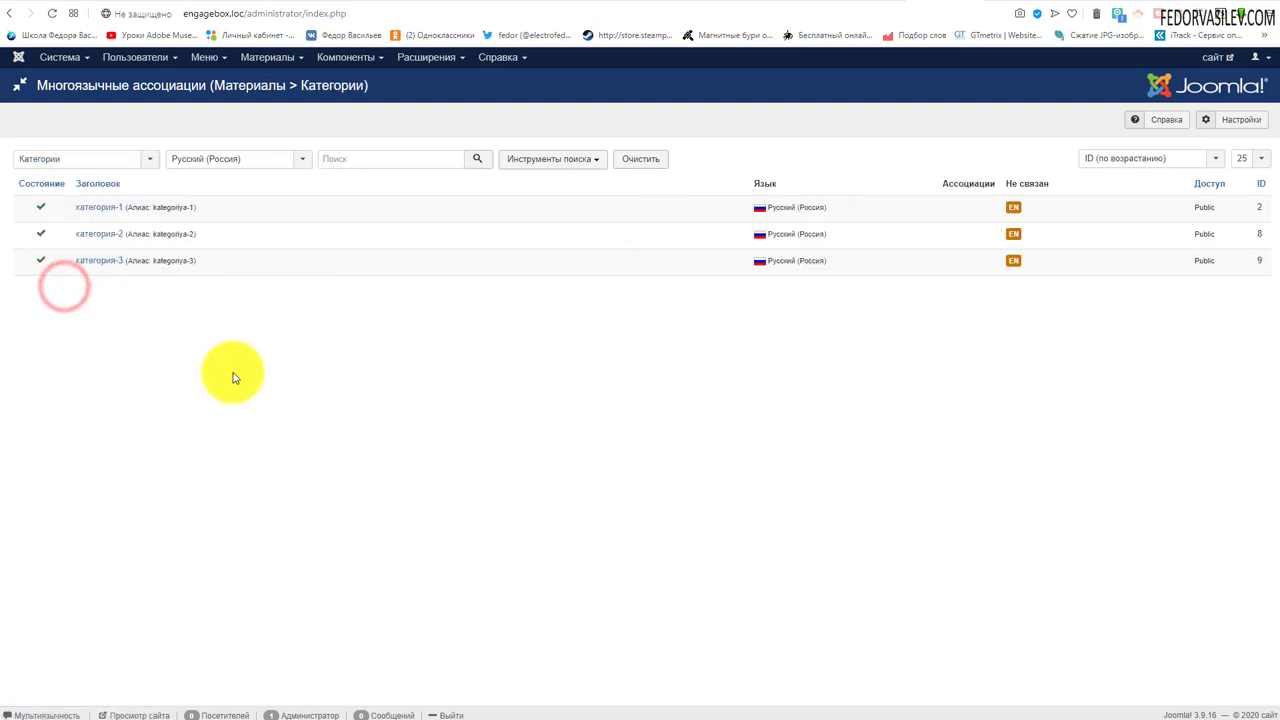
pyautogui.click(97, 208)
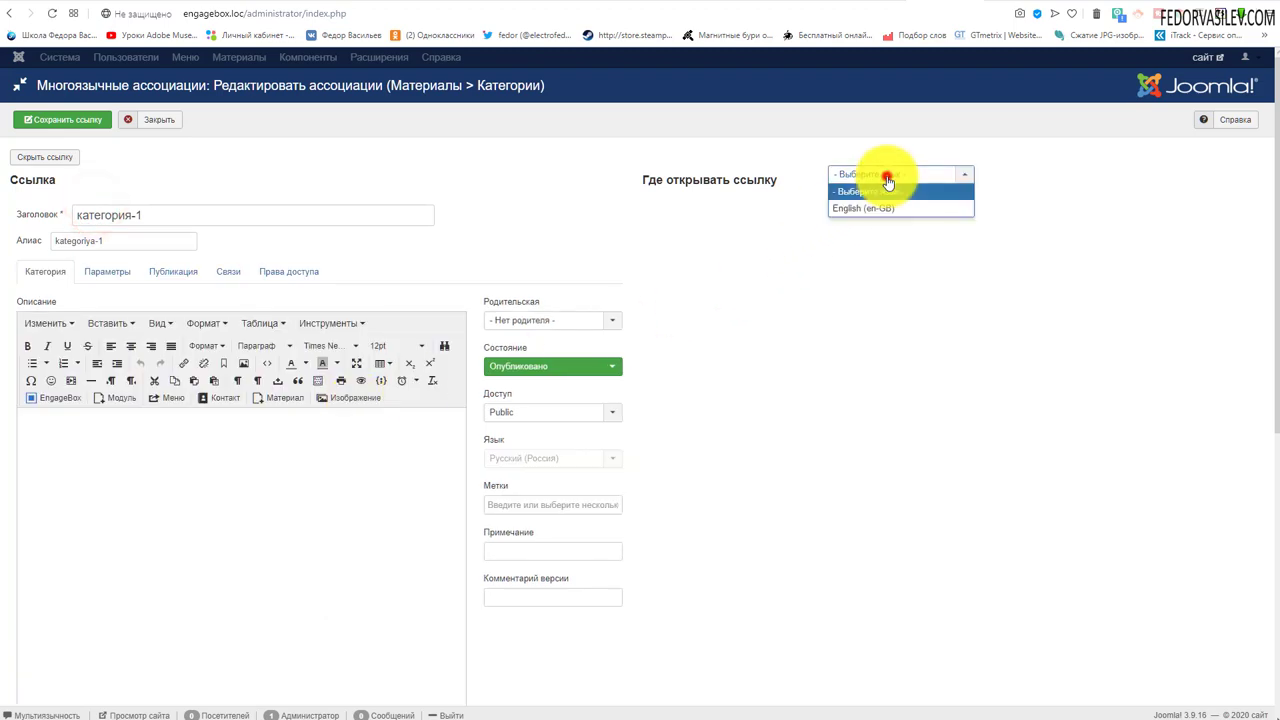
pyautogui.click(870, 210)
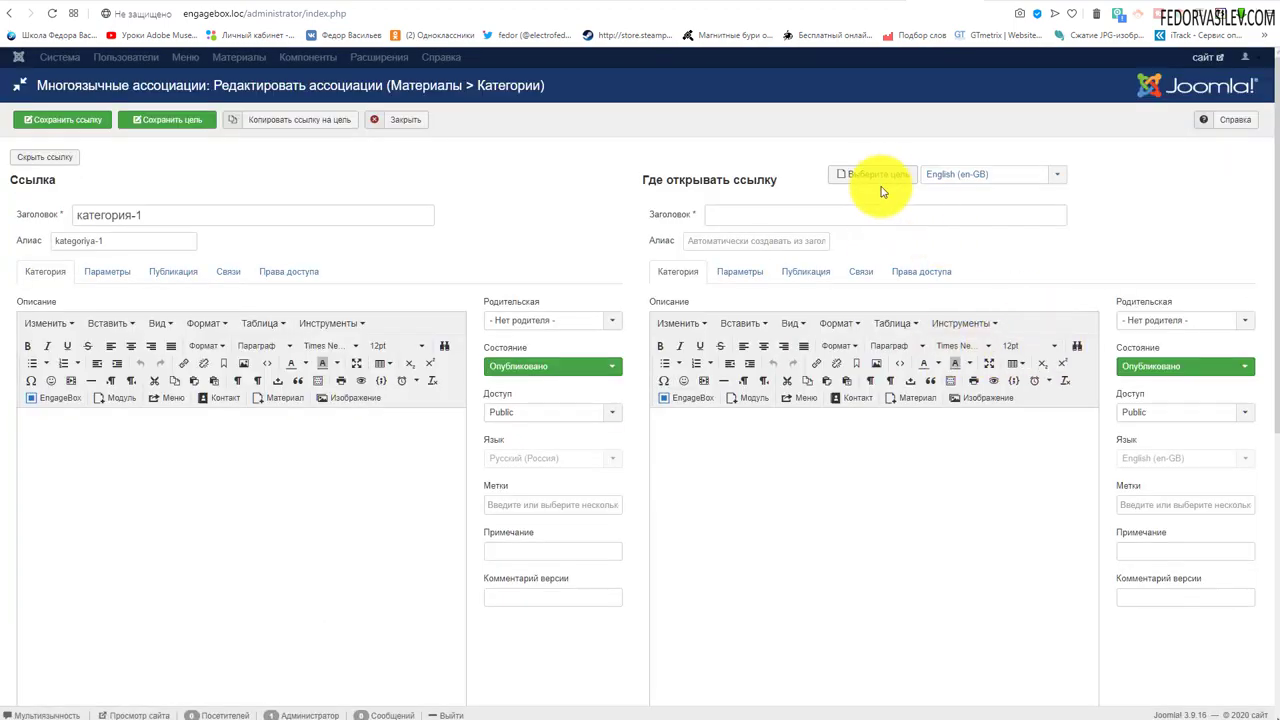
pyautogui.click(874, 176)
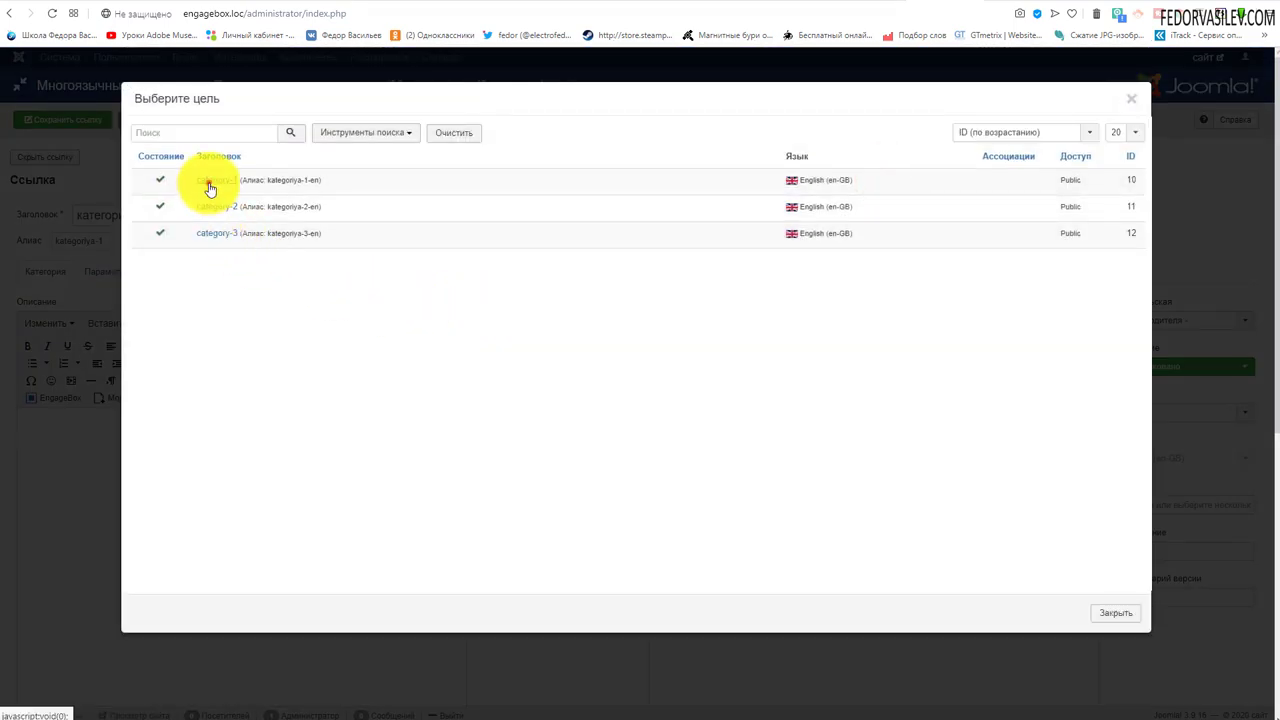
pyautogui.click(210, 188)
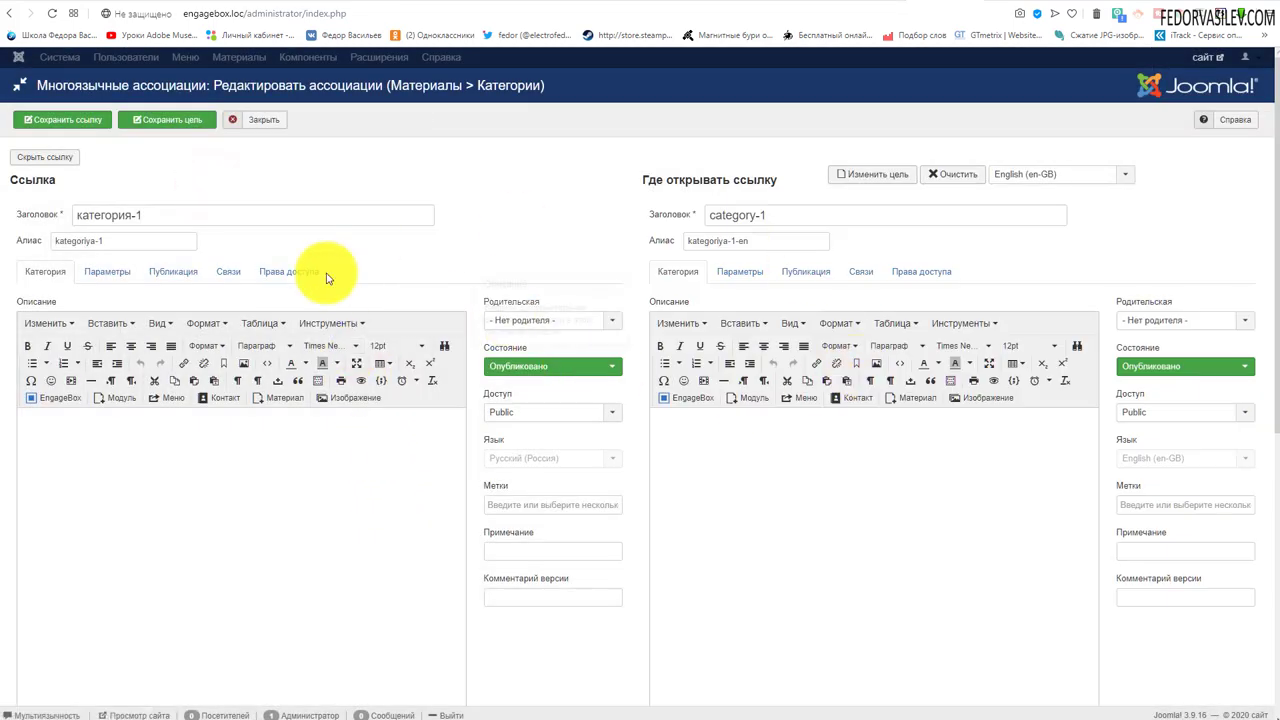
pyautogui.click(186, 120)
pyautogui.click(266, 119)
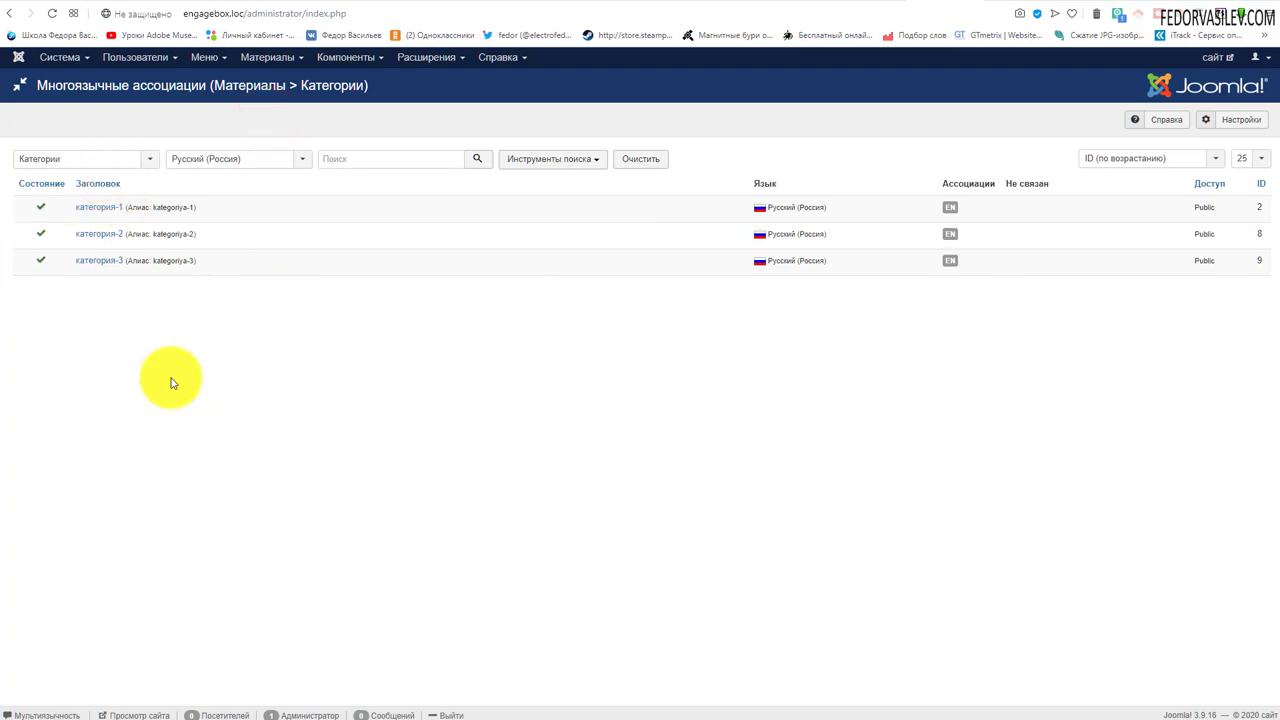
# Switch the associations list to the element type Менеджер материалов and check the available language choices.
pyautogui.click(143, 162)
pyautogui.scroll(-1, 106, 277)
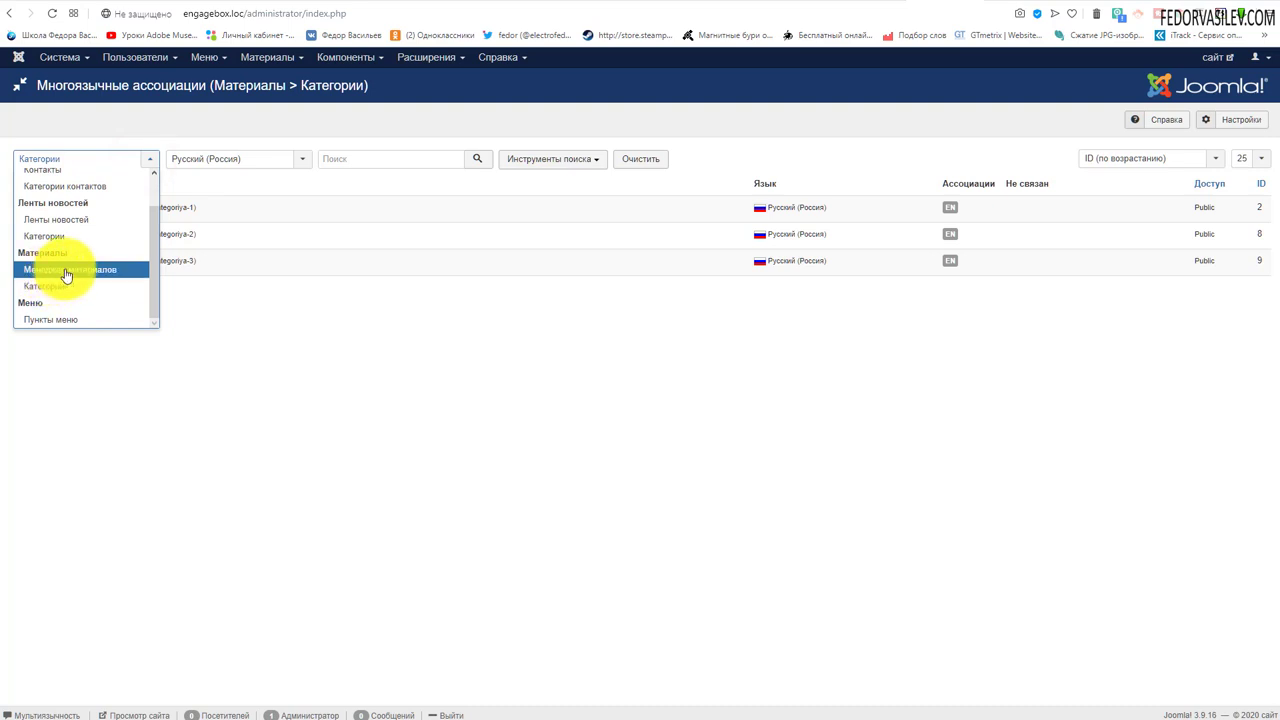
pyautogui.click(70, 270)
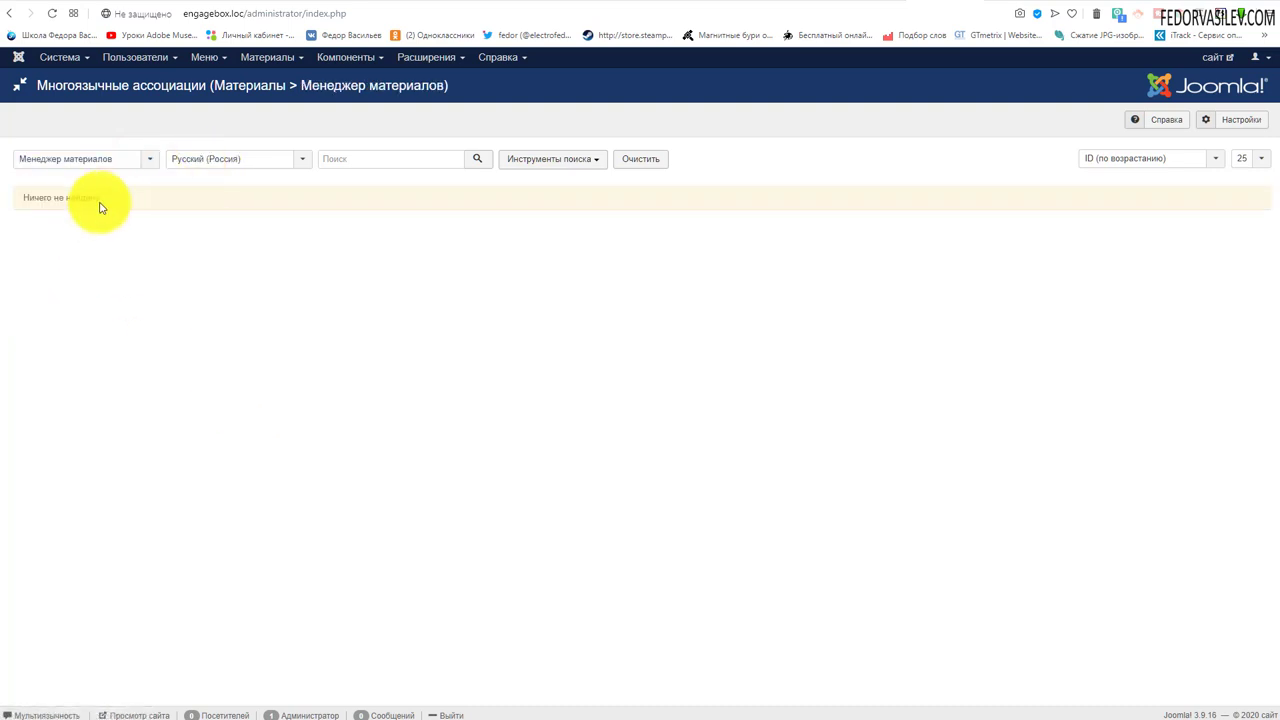
pyautogui.click(222, 162)
pyautogui.click(442, 268)
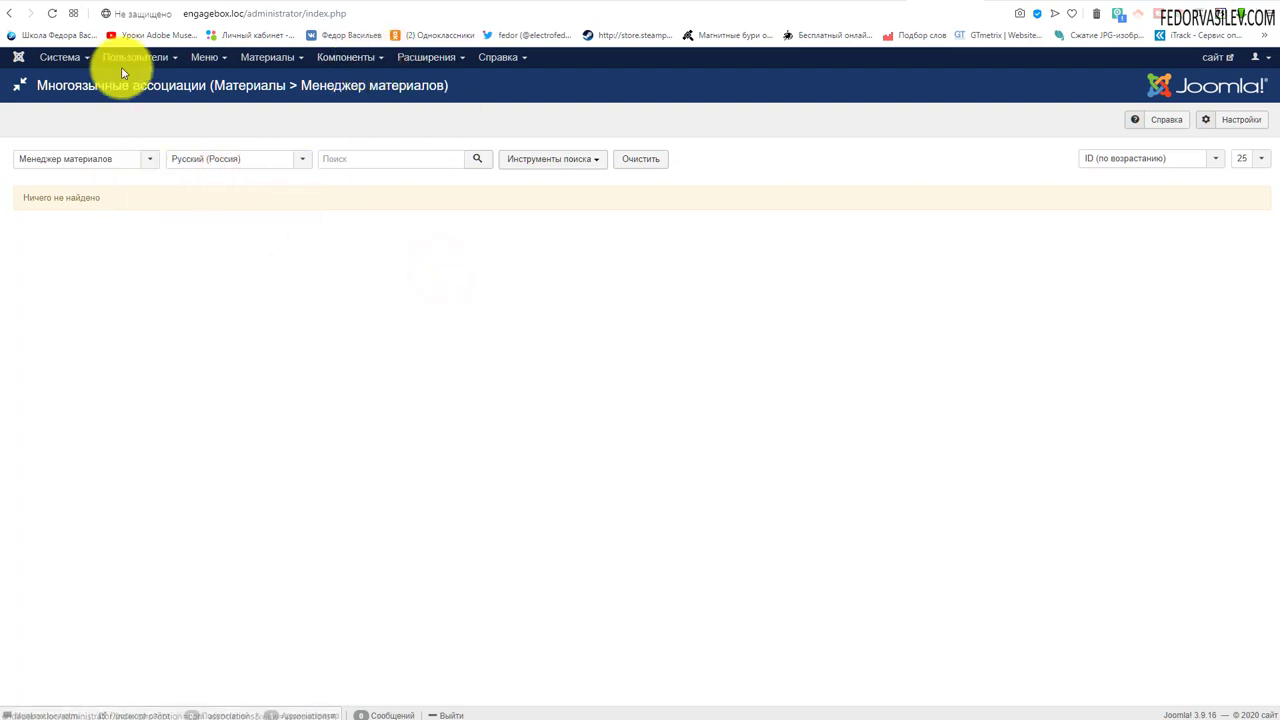
# In the article manager, batch-assign the language Русский (Россия) to статья-3, статья-2 and статья-1.
pyautogui.click(252, 60)
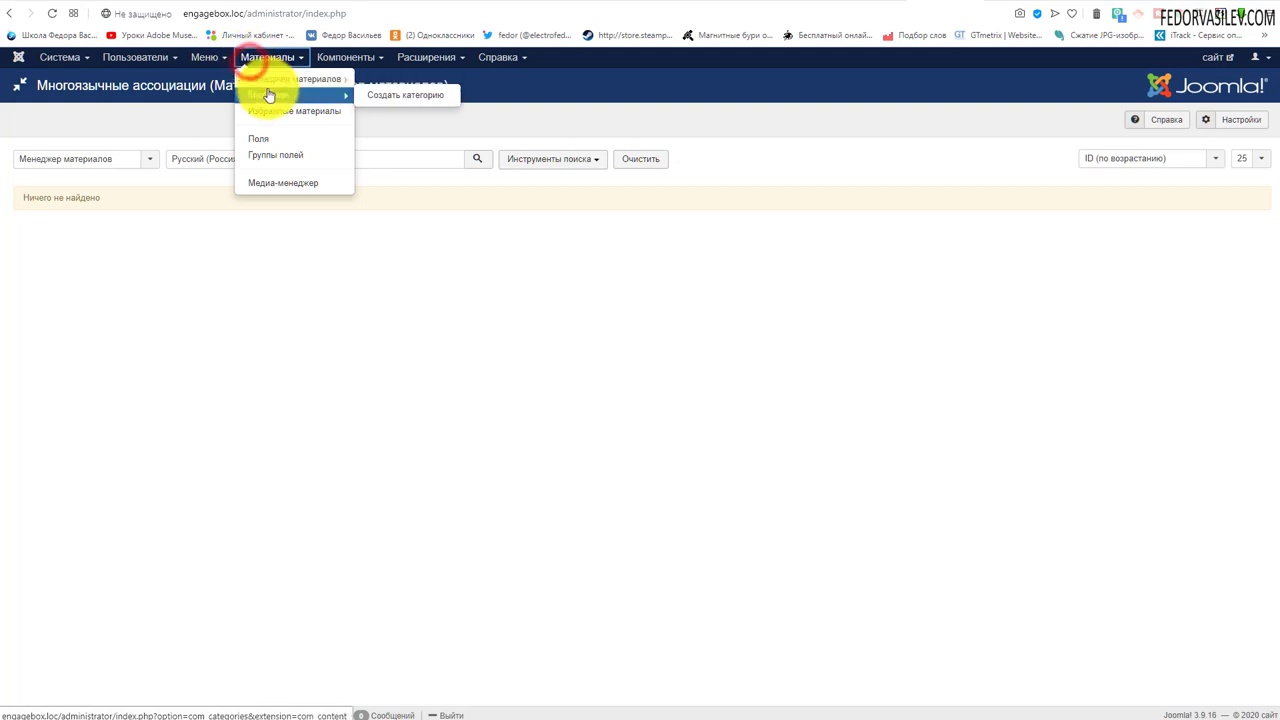
pyautogui.click(281, 84)
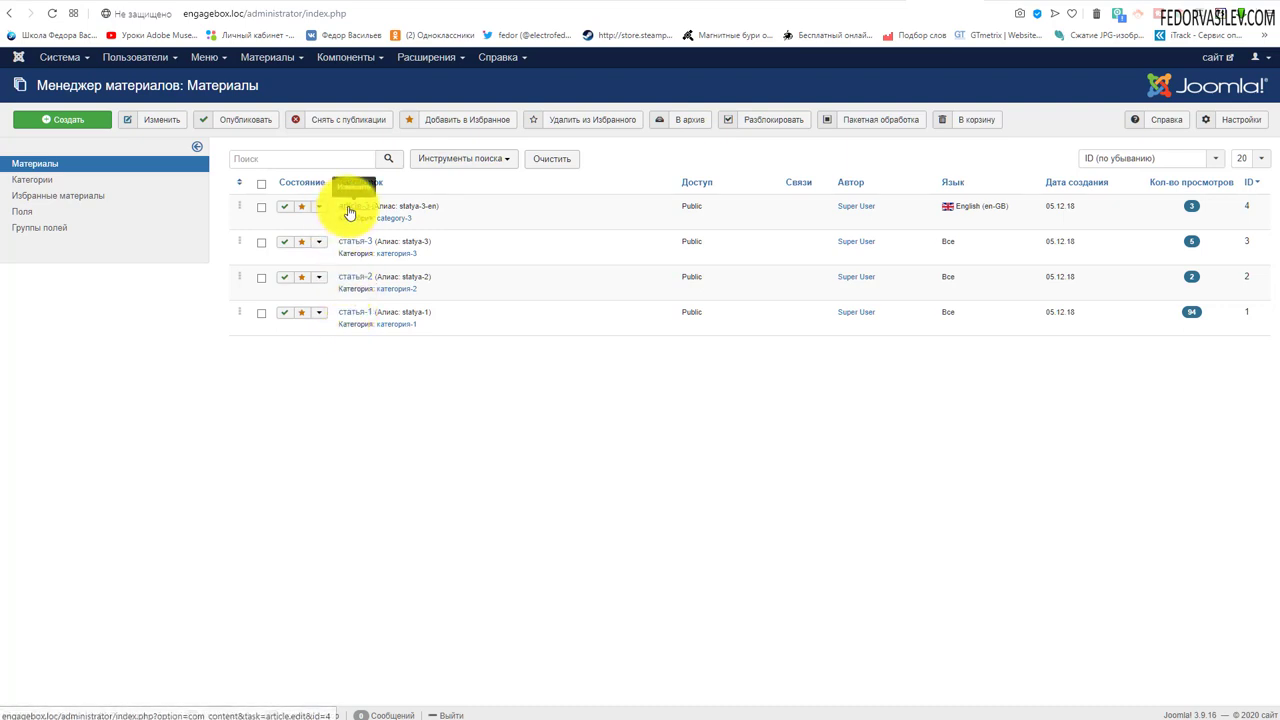
pyautogui.click(694, 426)
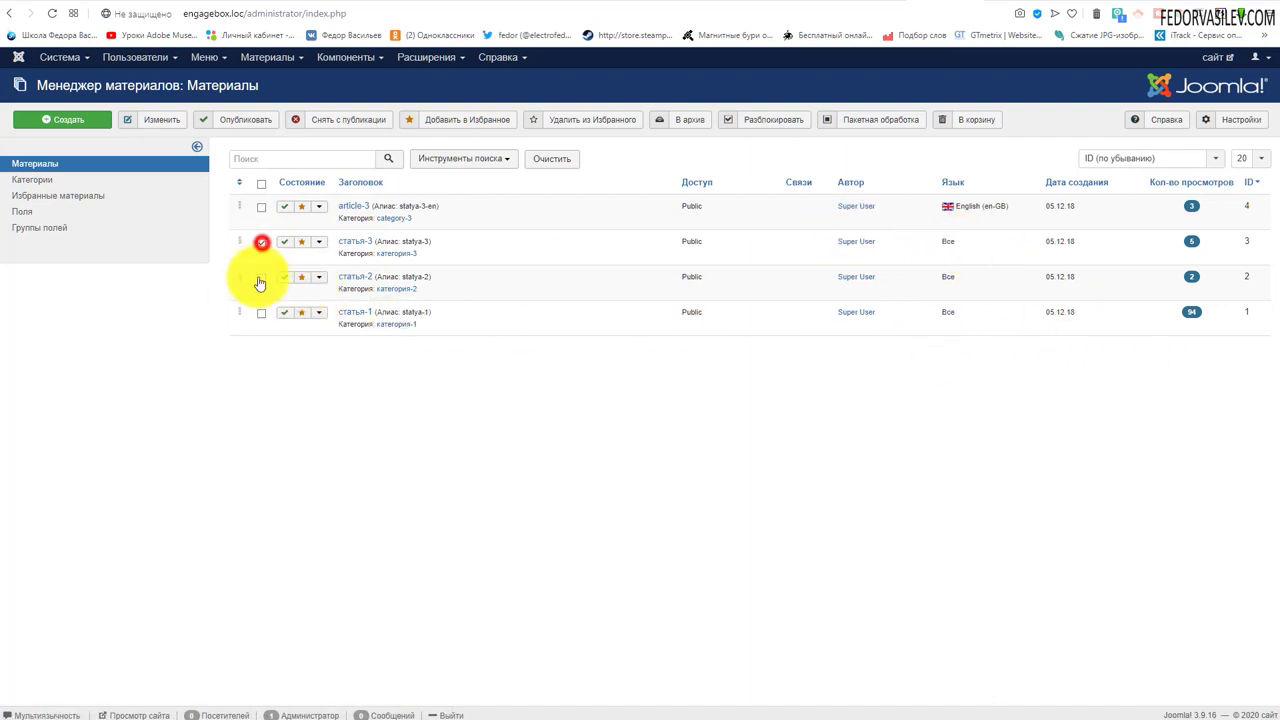
pyautogui.click(261, 318)
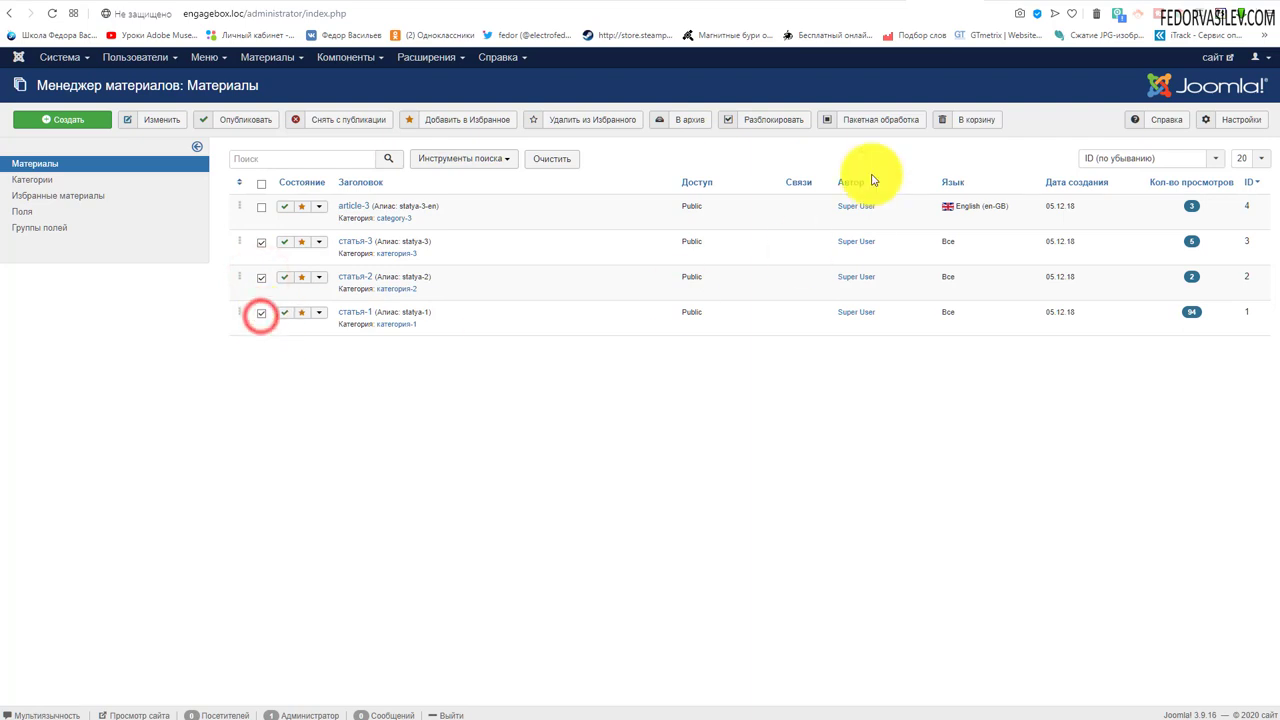
pyautogui.click(865, 119)
pyautogui.click(229, 150)
pyautogui.click(202, 213)
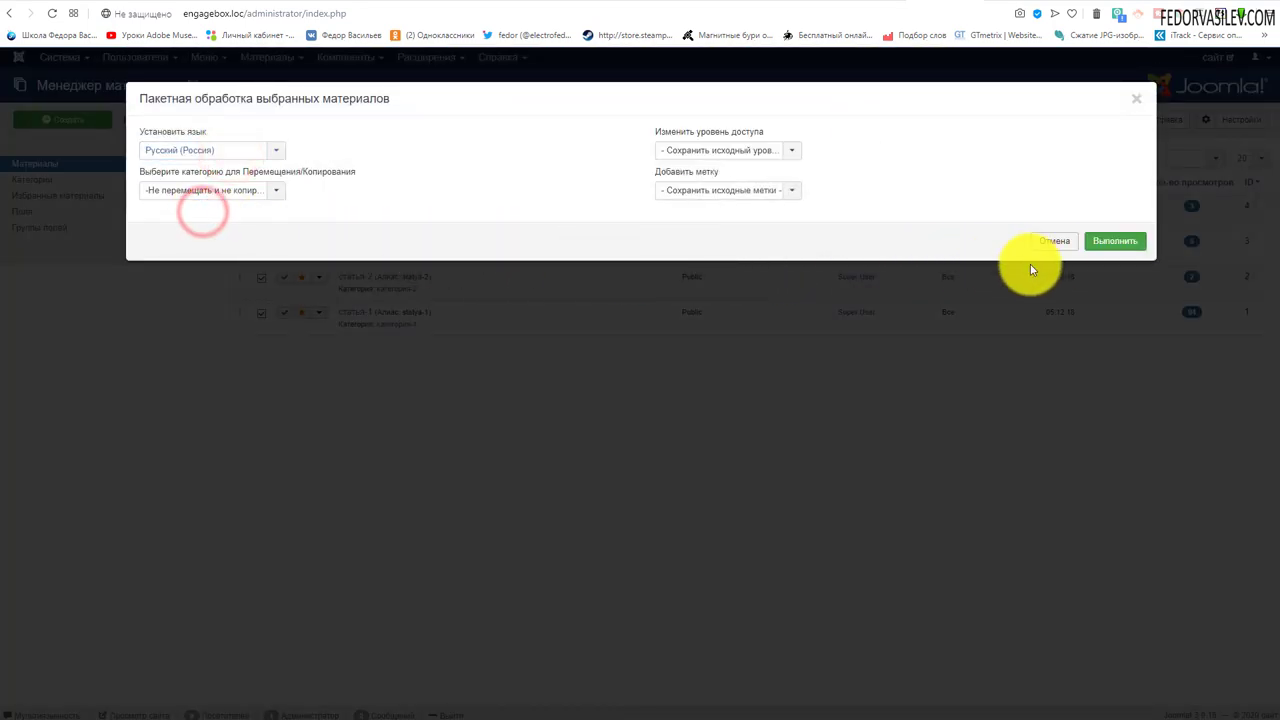
pyautogui.click(1094, 241)
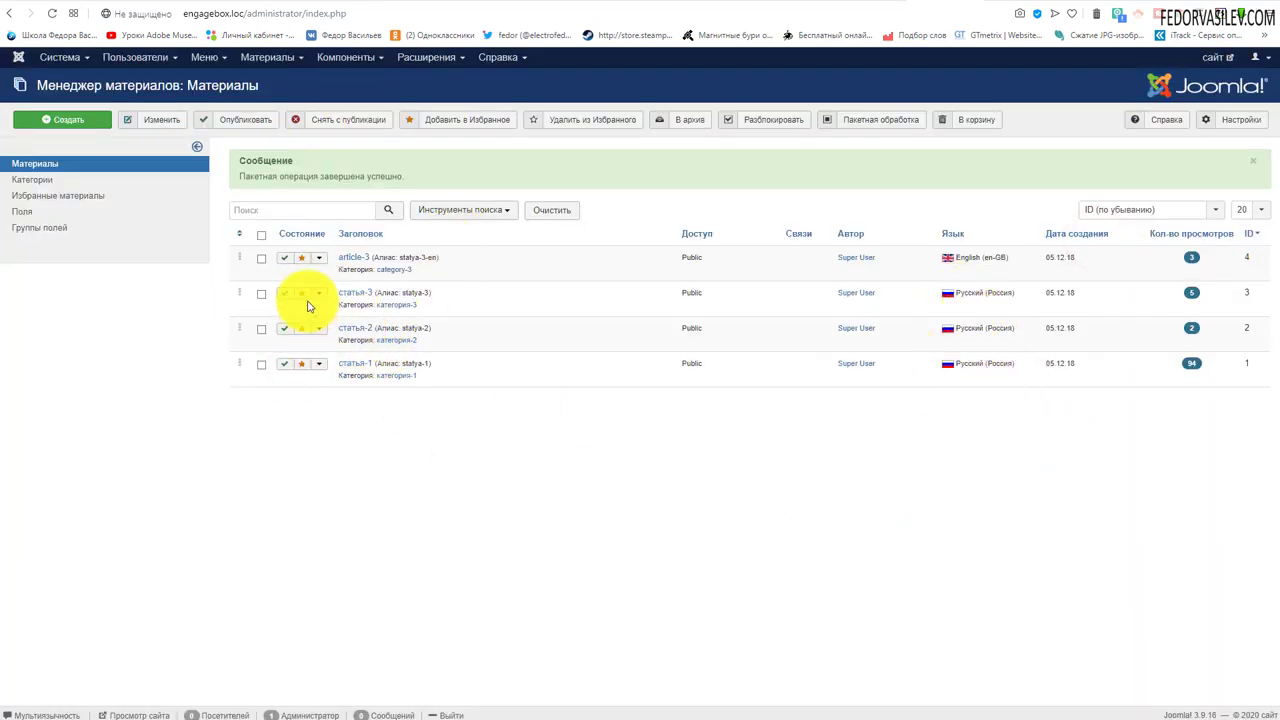
pyautogui.click(338, 255)
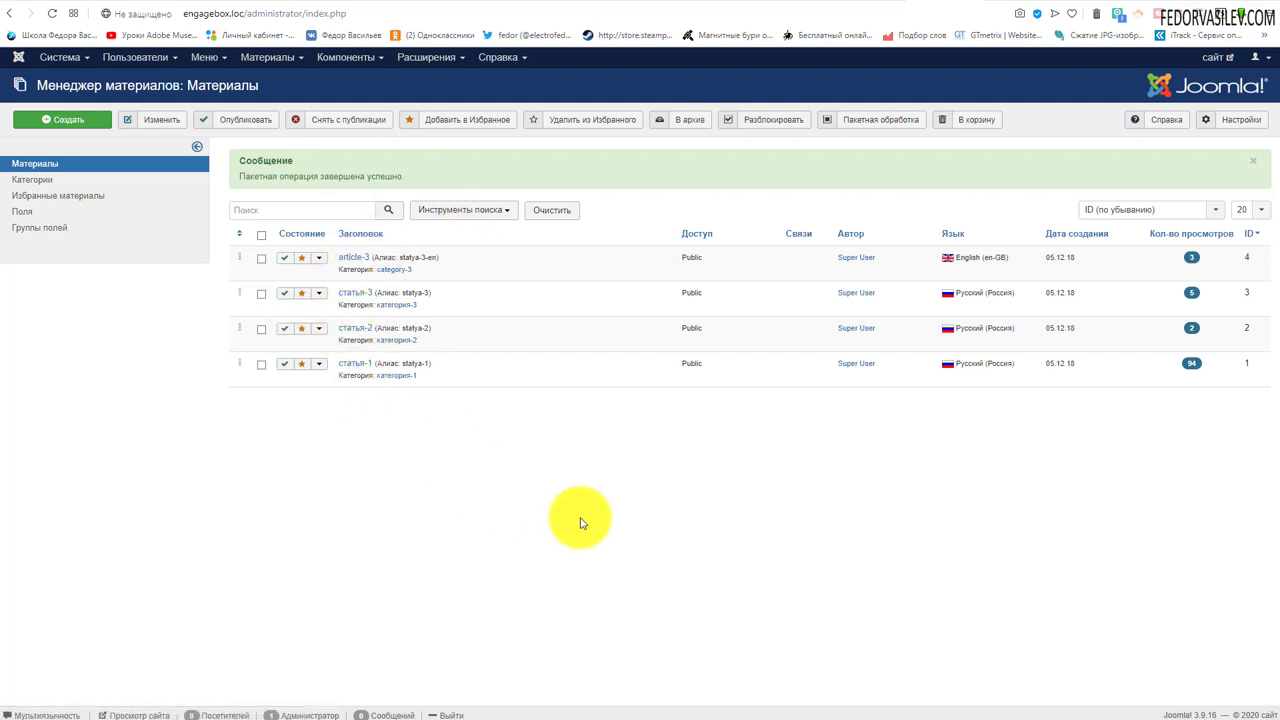
# Return to the multilingual associations component (Многоязычные ассоциации) and list the Russian articles under Менеджер материалов.
pyautogui.click(415, 60)
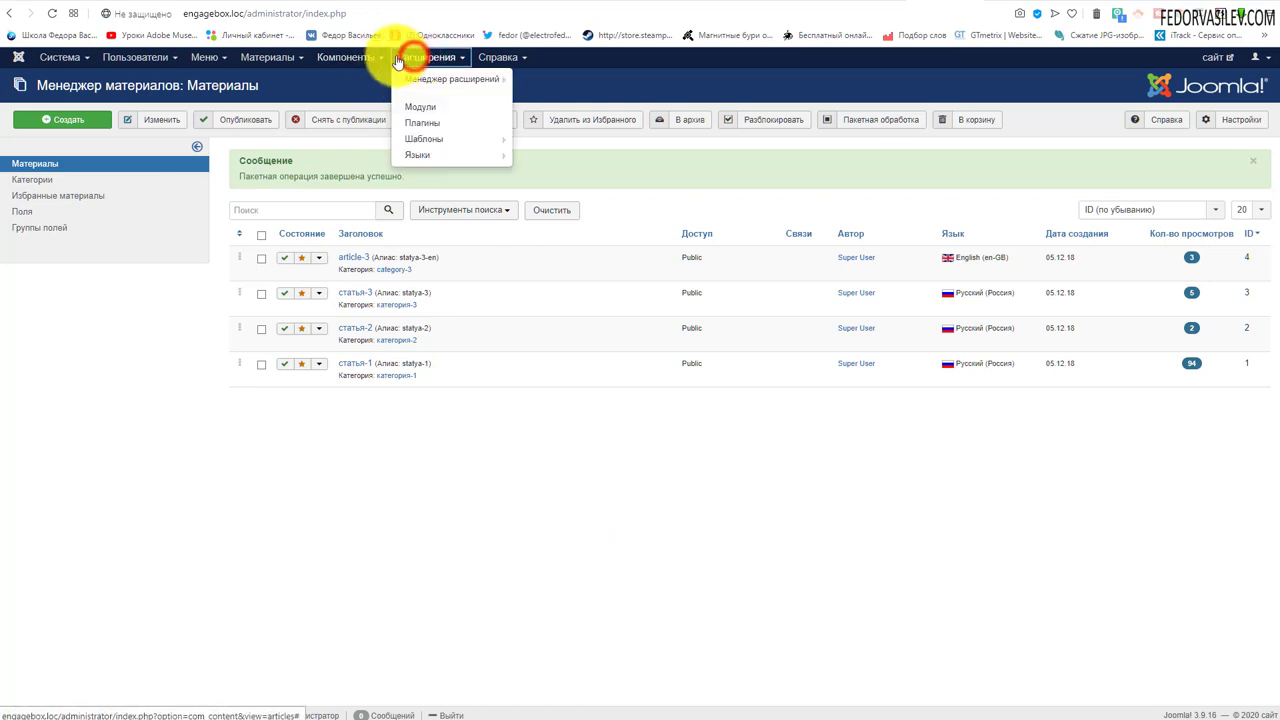
pyautogui.click(365, 57)
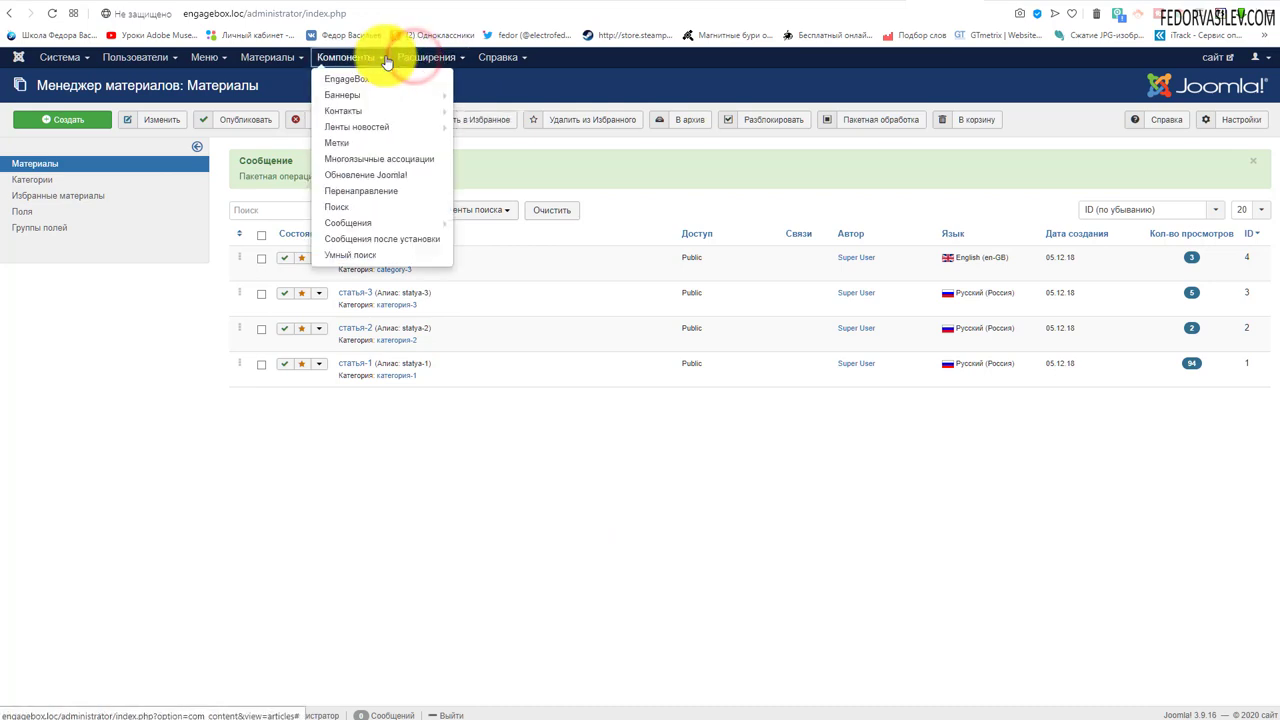
pyautogui.click(384, 160)
pyautogui.click(121, 161)
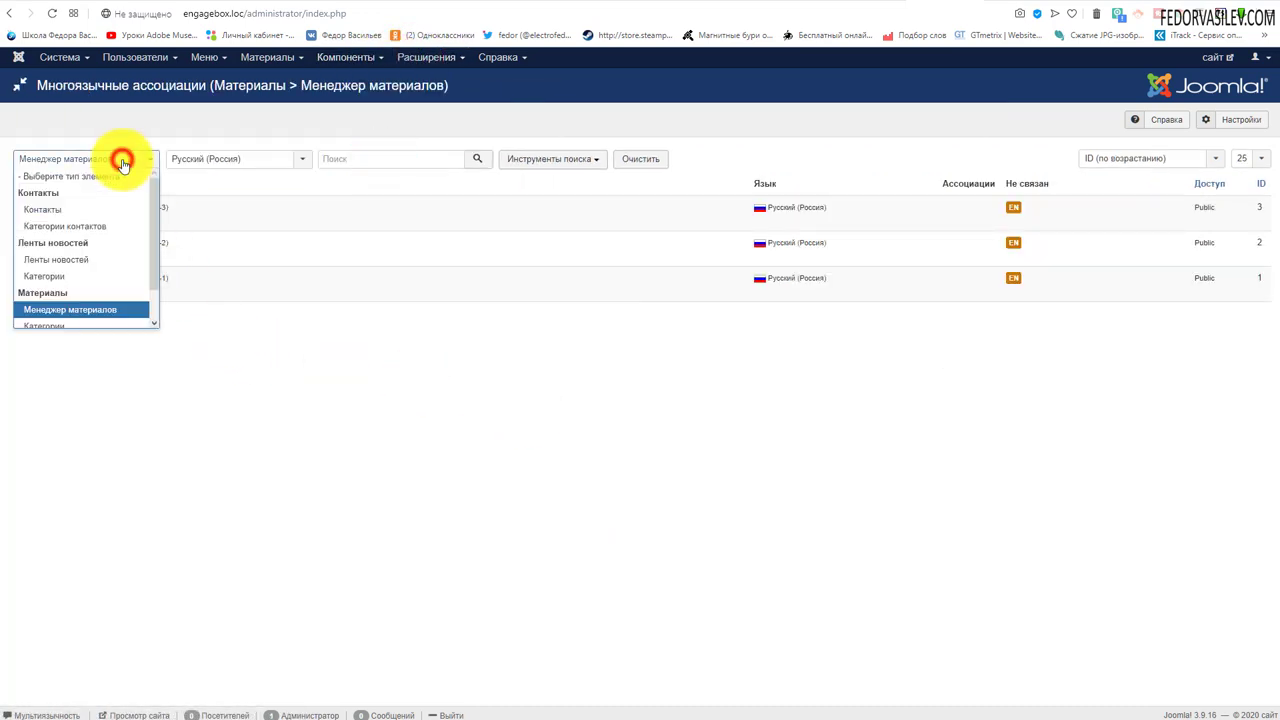
pyautogui.click(91, 309)
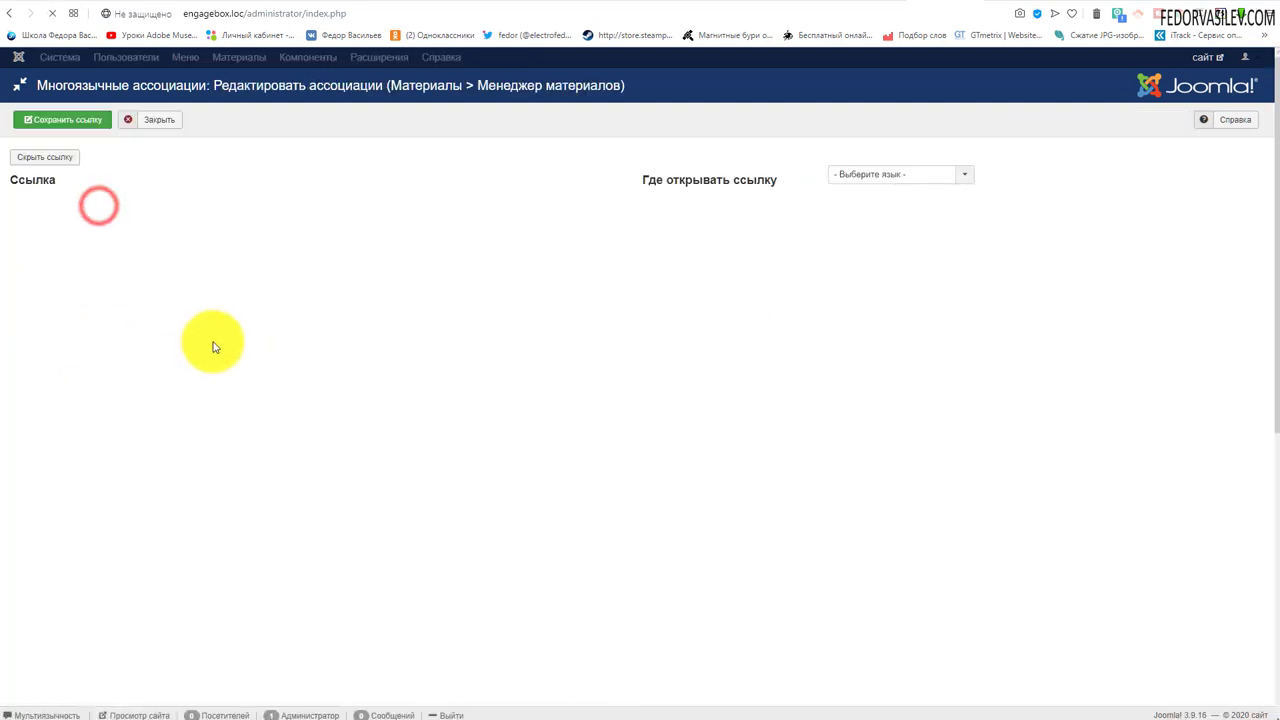
# Associate статья-3 with the English article-3, save the target, and check the link in the article manager.
pyautogui.click(916, 178)
pyautogui.click(900, 211)
pyautogui.click(858, 175)
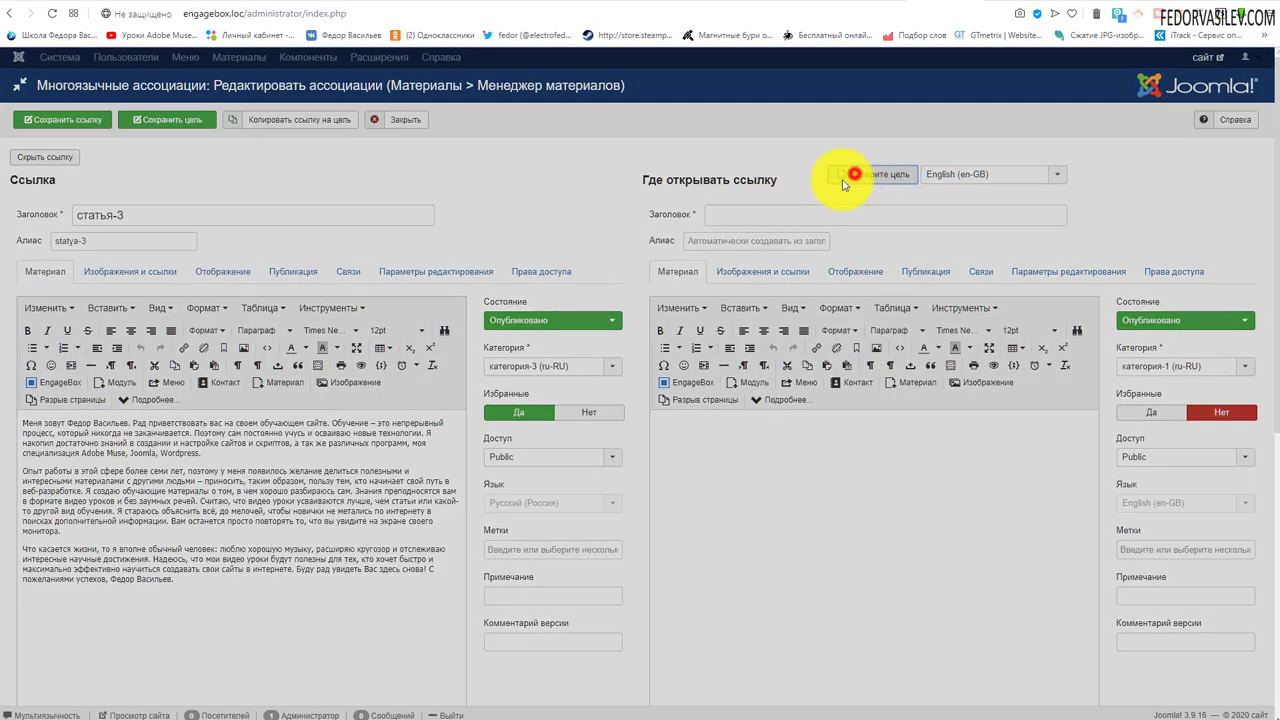
pyautogui.click(217, 185)
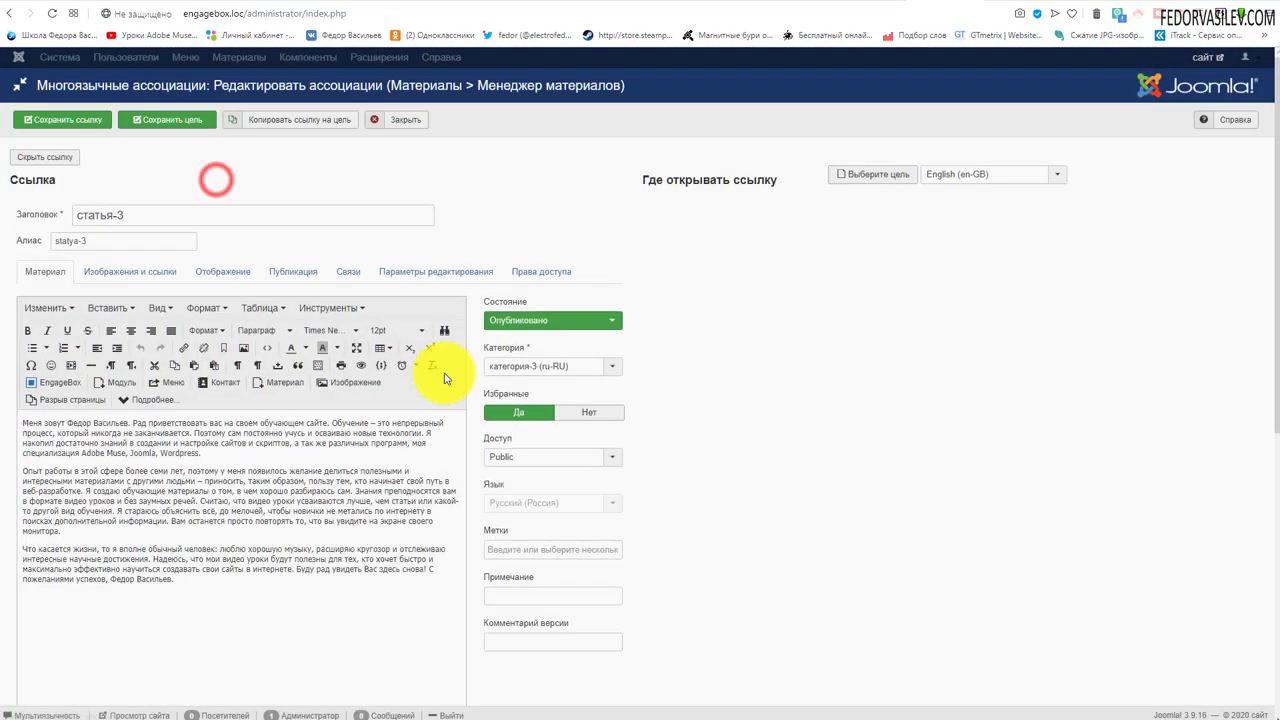
pyautogui.click(174, 120)
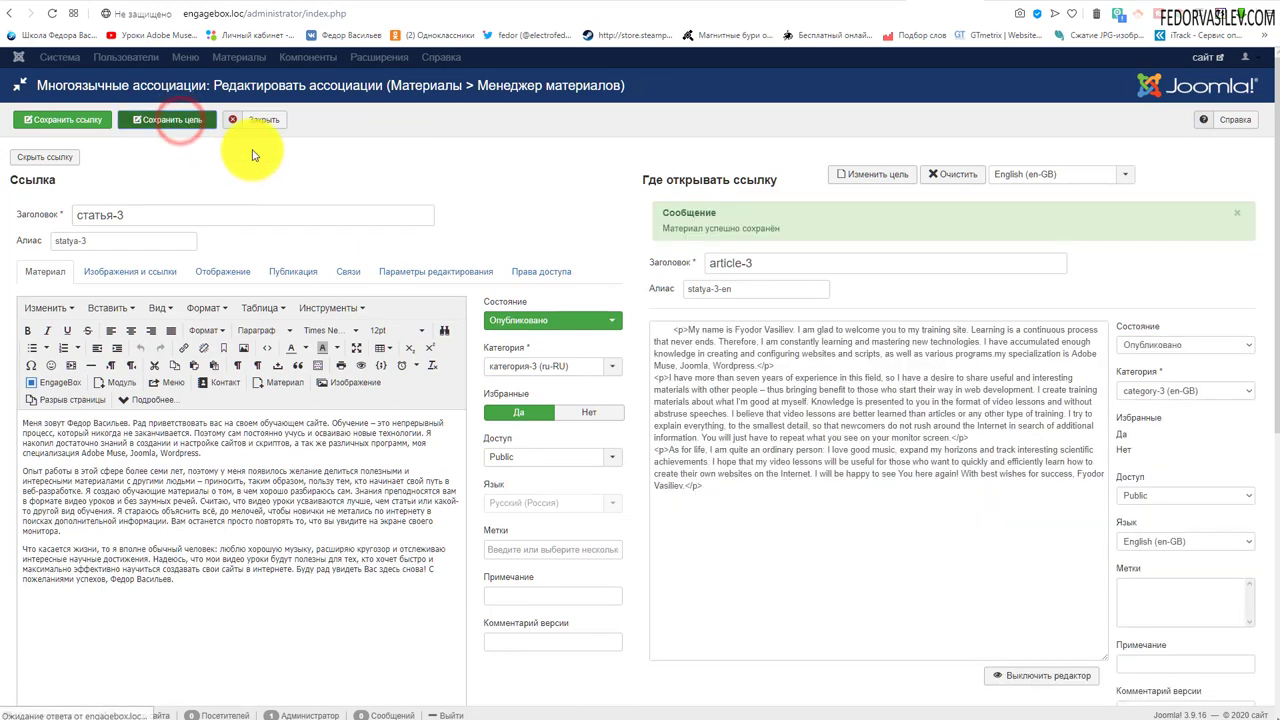
pyautogui.click(263, 119)
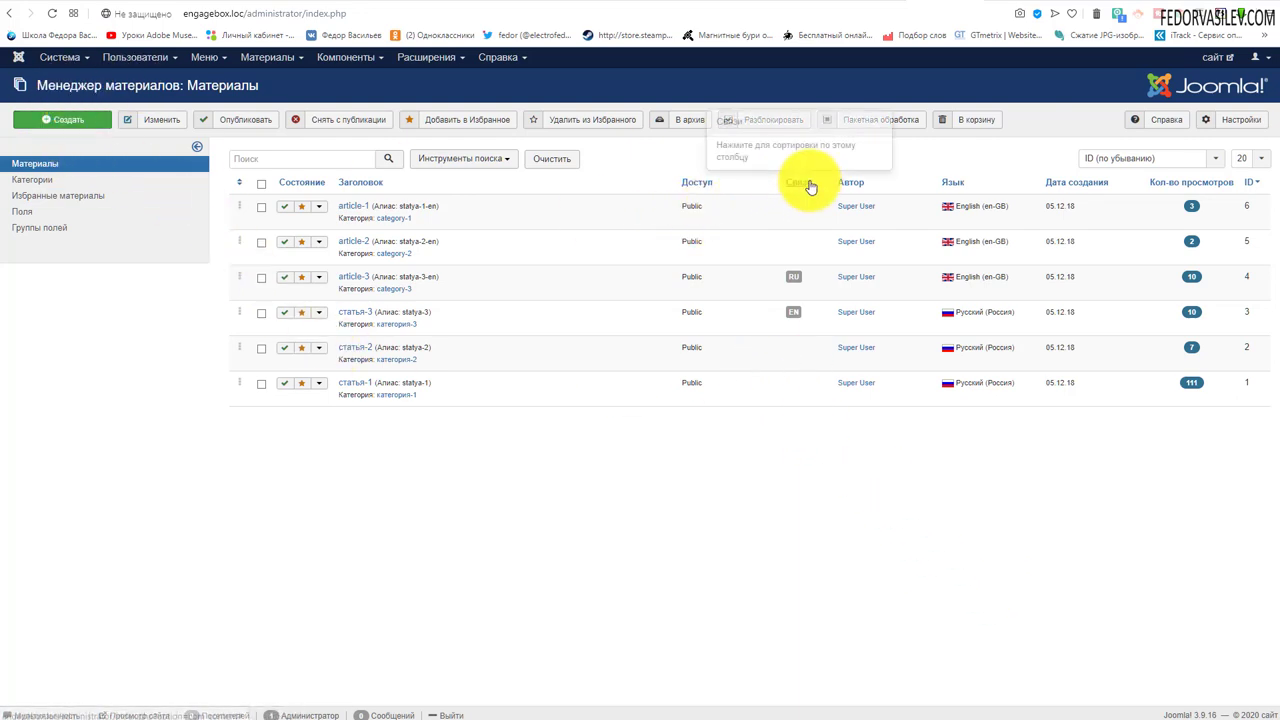
pyautogui.moveTo(793, 288)
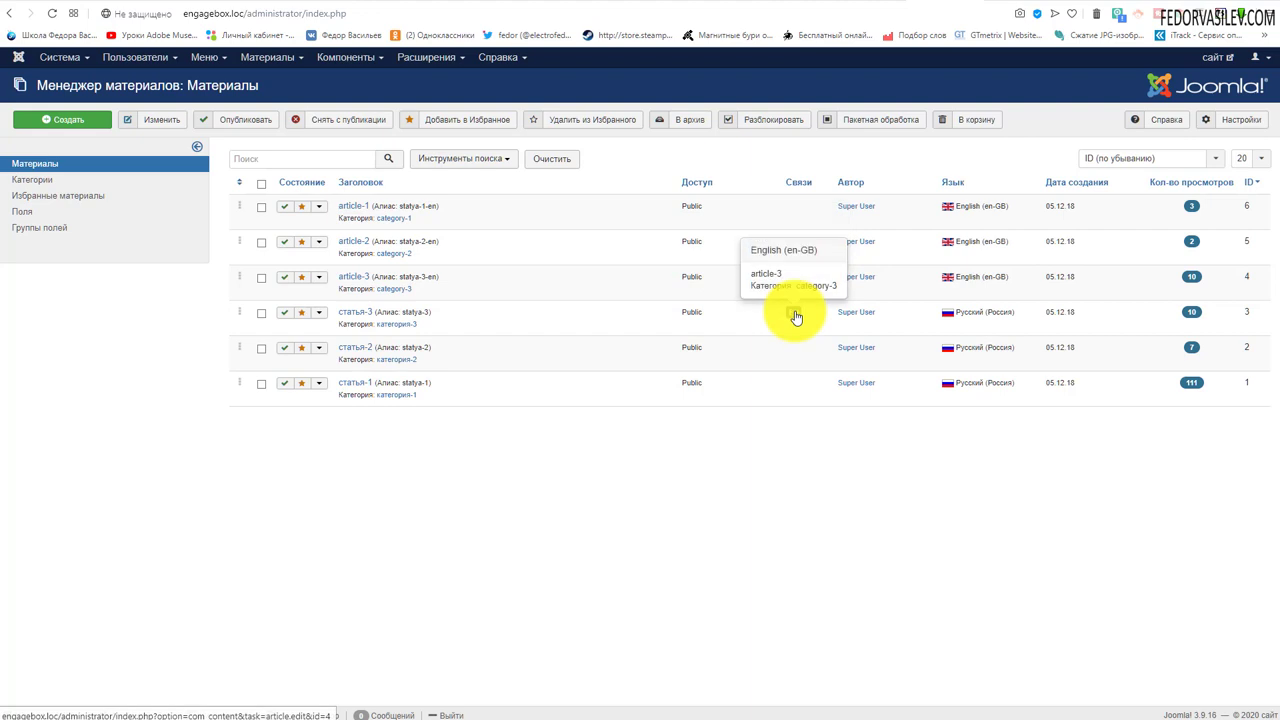
pyautogui.moveTo(790, 320)
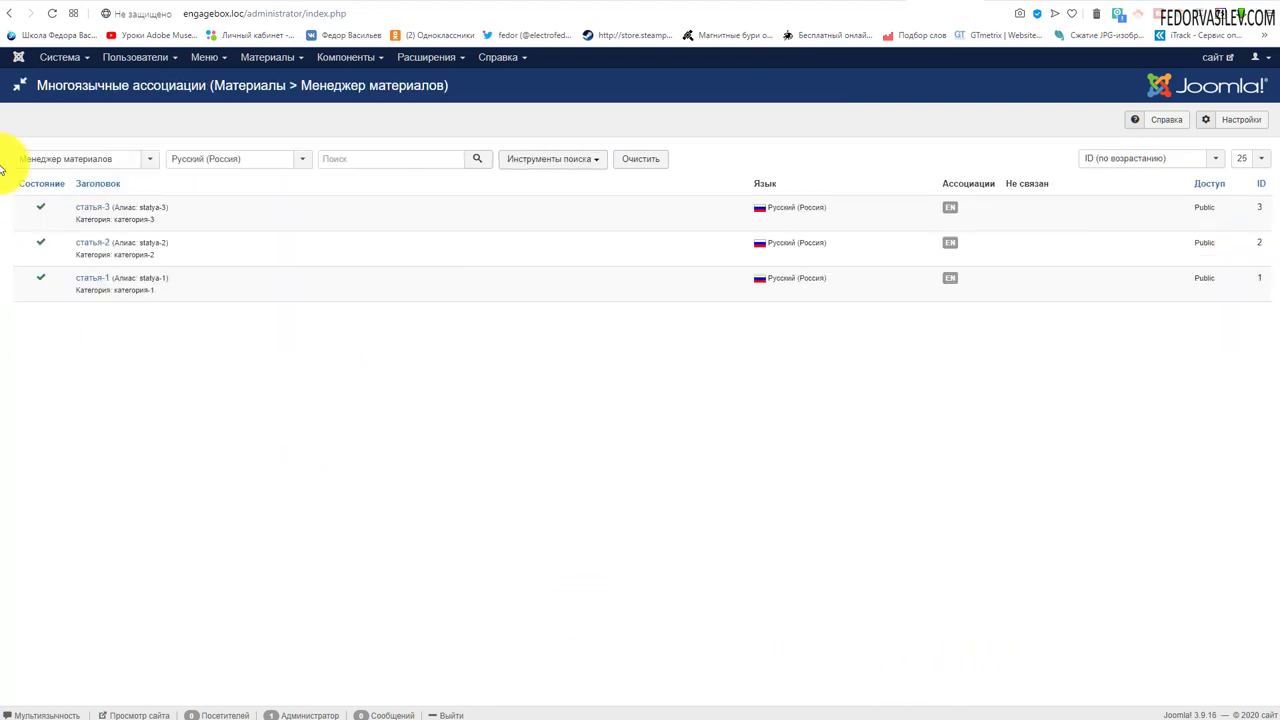
# Open the Russian front end and check which article each of the pages Главная, страница-2 and страница-3 shows.
pyautogui.click(1006, 12)
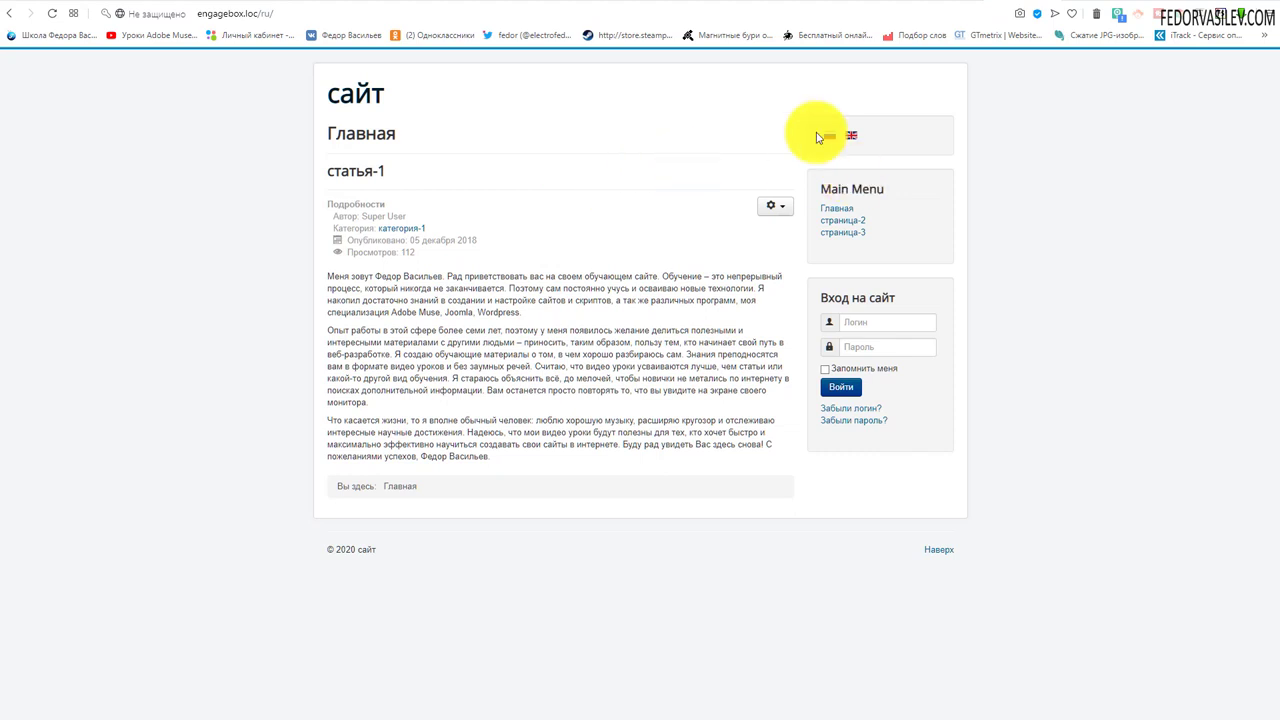
pyautogui.click(845, 231)
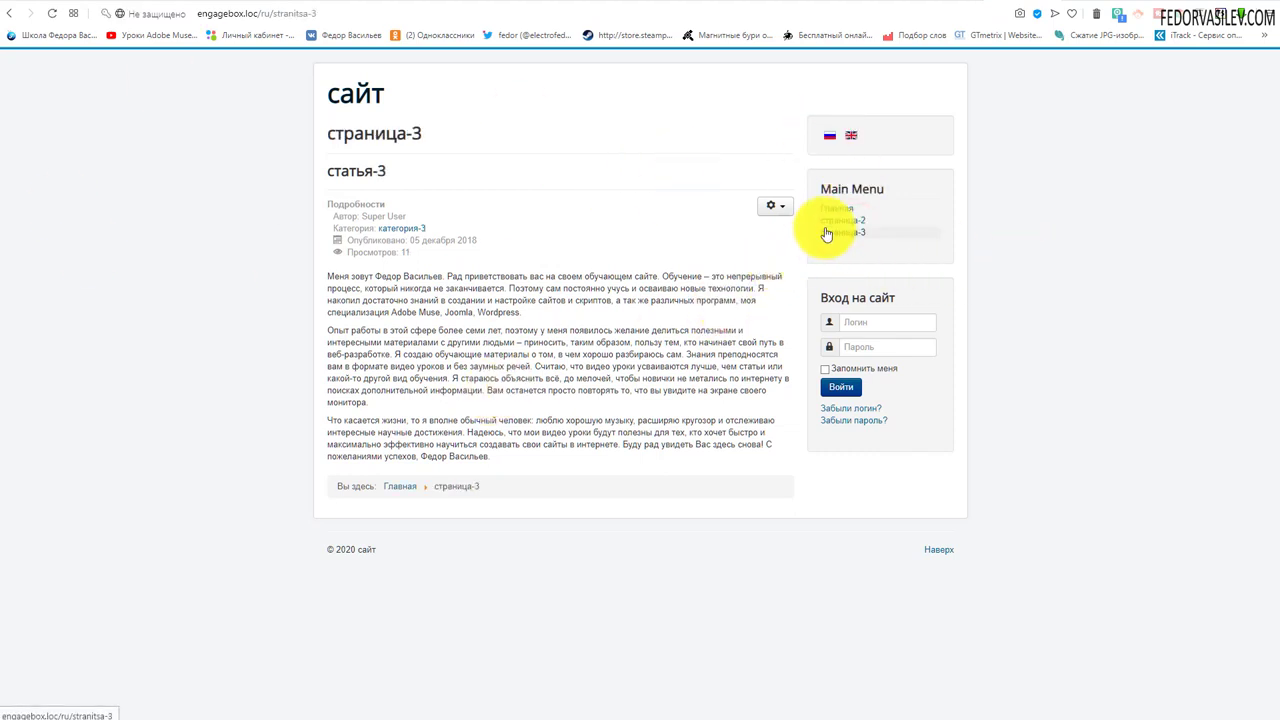
pyautogui.tripleClick(417, 174)
pyautogui.click(687, 130)
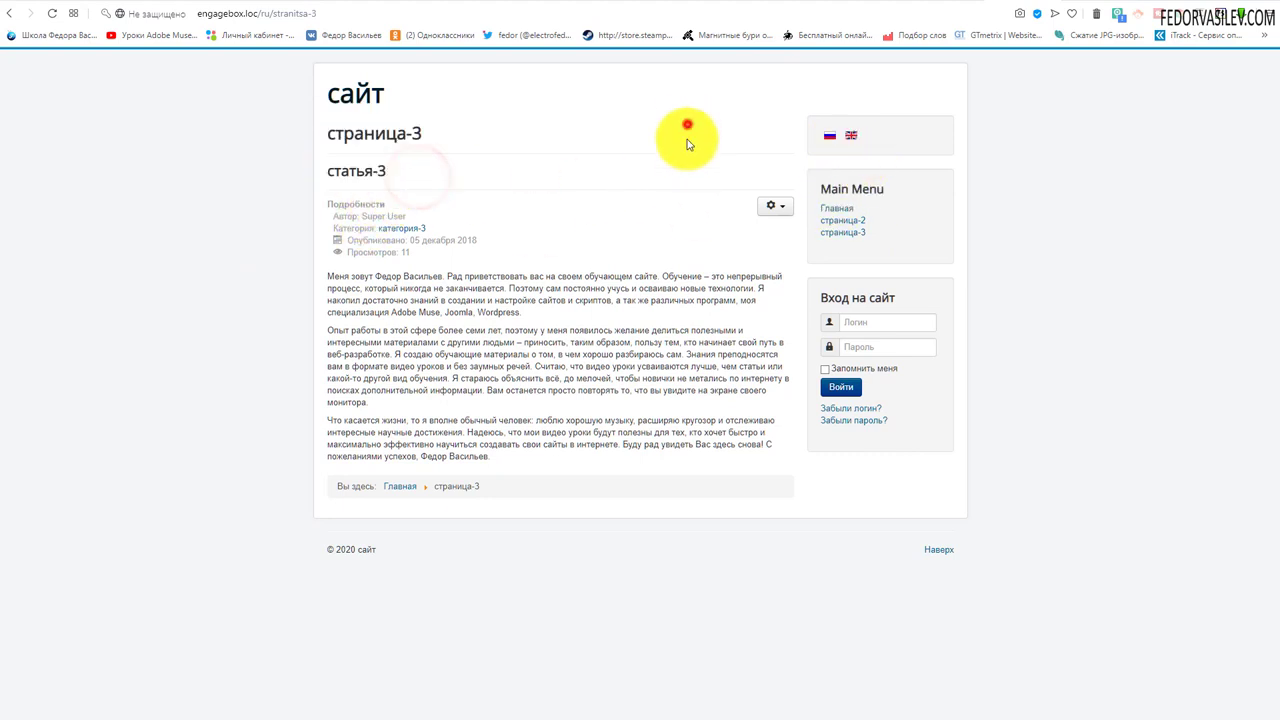
pyautogui.click(838, 212)
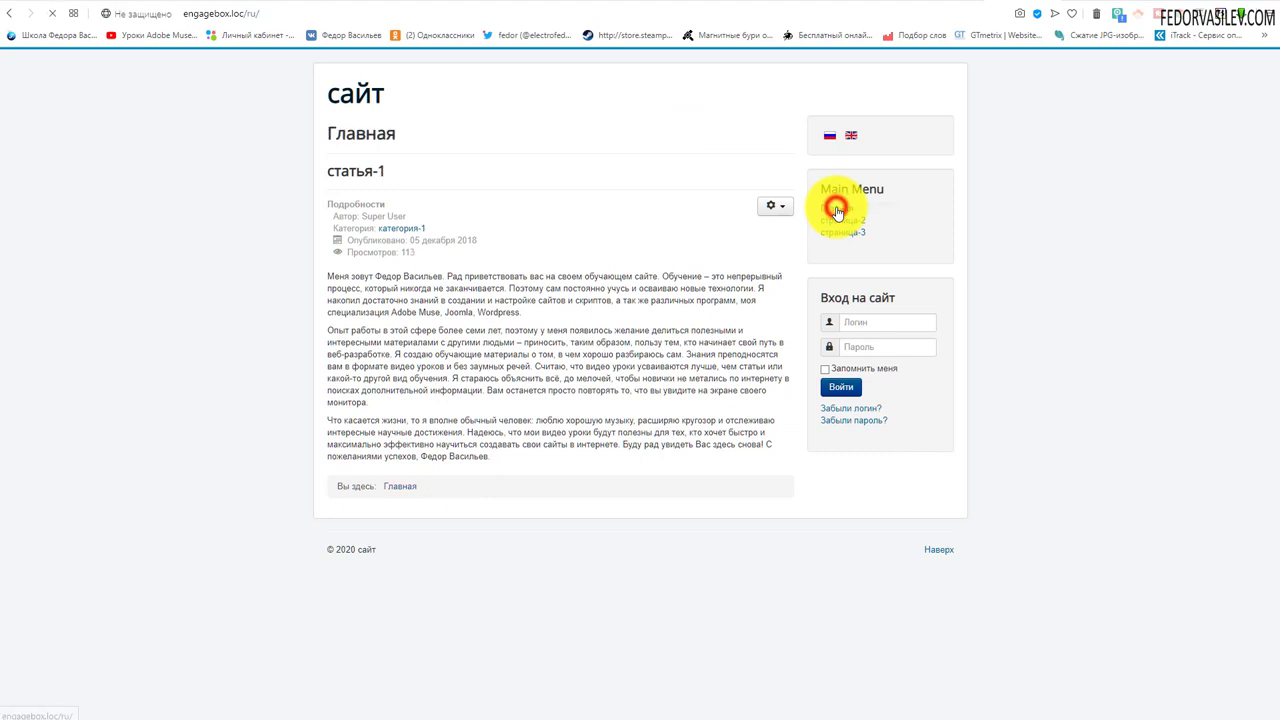
pyautogui.moveTo(402, 176); pyautogui.dragTo(313, 186)
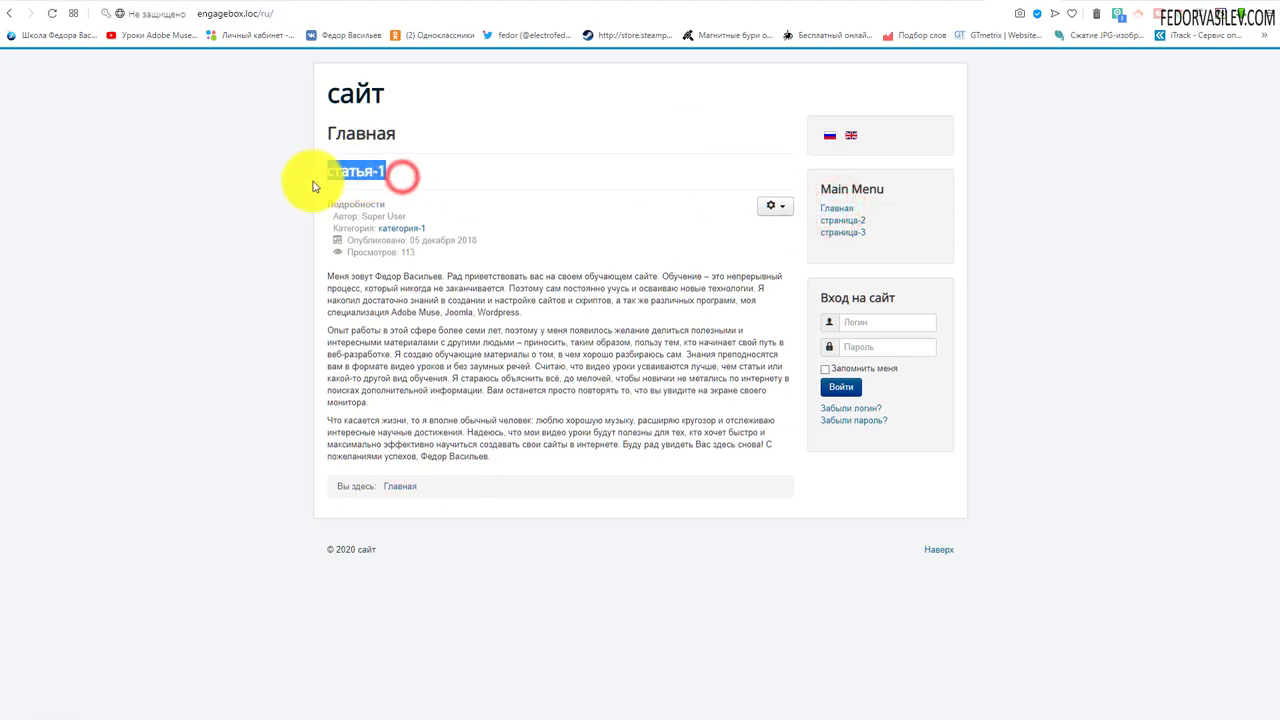
pyautogui.click(841, 220)
pyautogui.moveTo(409, 176); pyautogui.dragTo(320, 177)
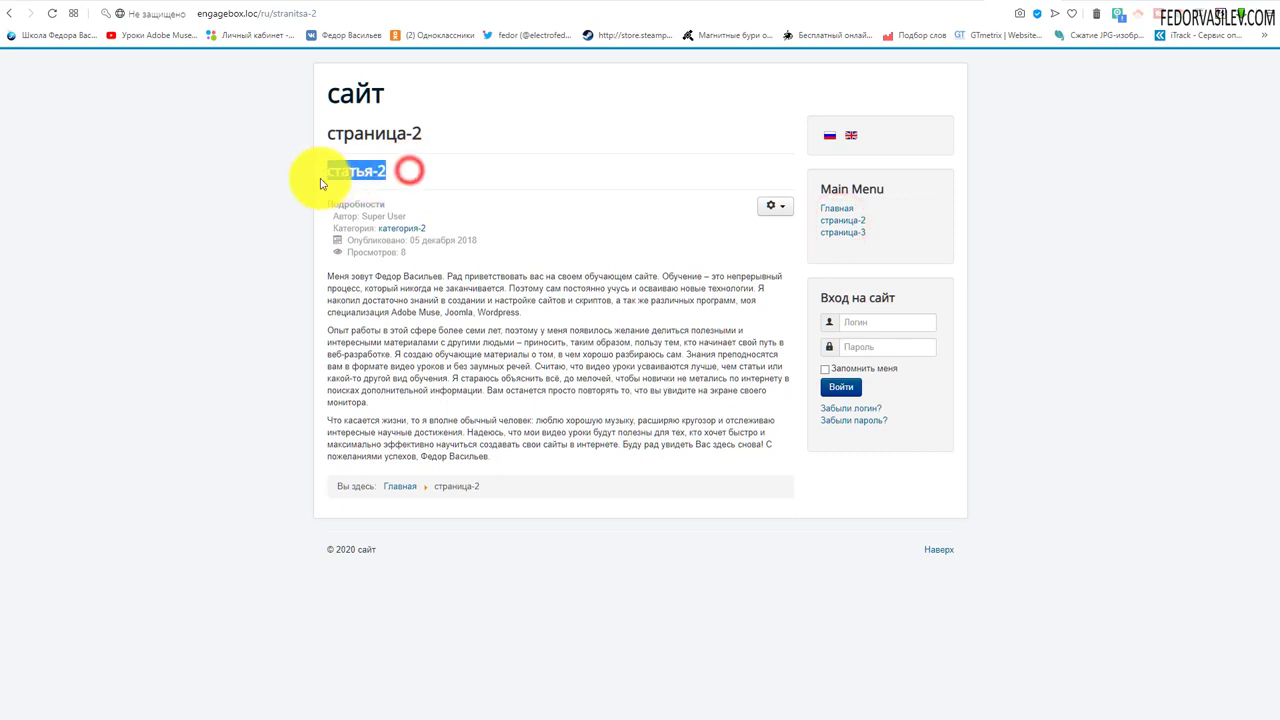
pyautogui.click(843, 232)
pyautogui.moveTo(420, 172); pyautogui.dragTo(321, 169)
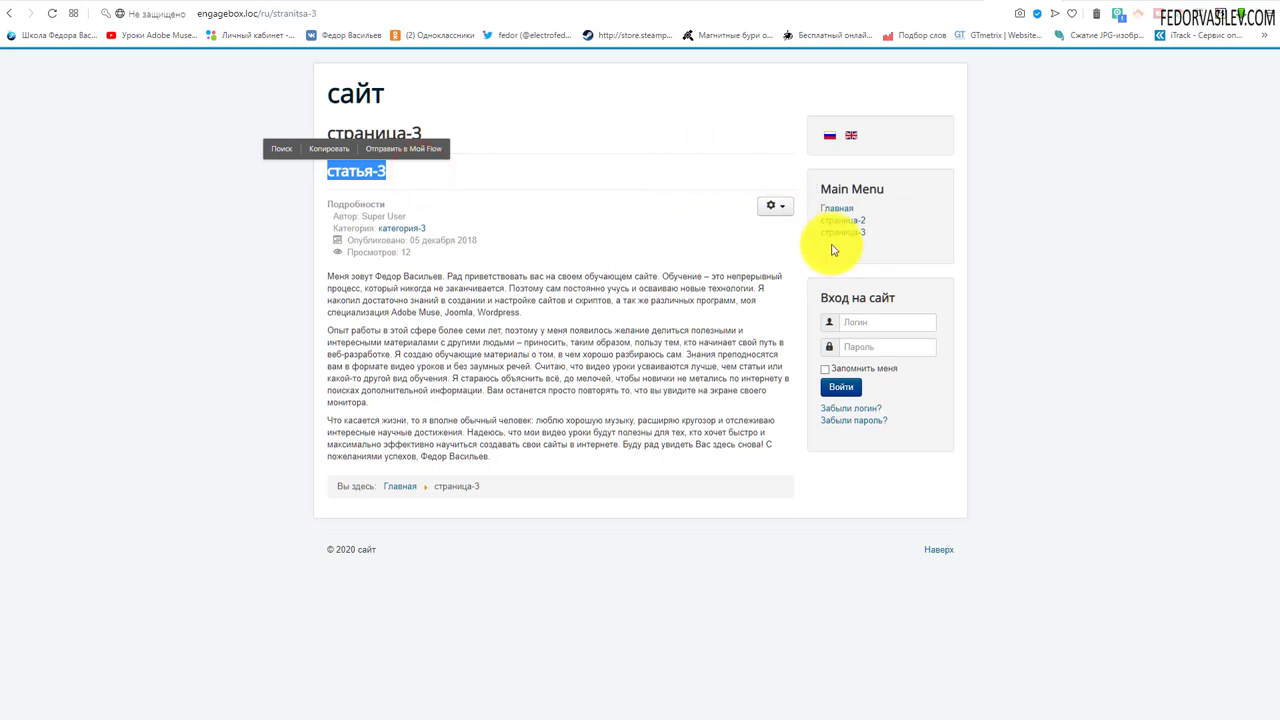
pyautogui.click(606, 186)
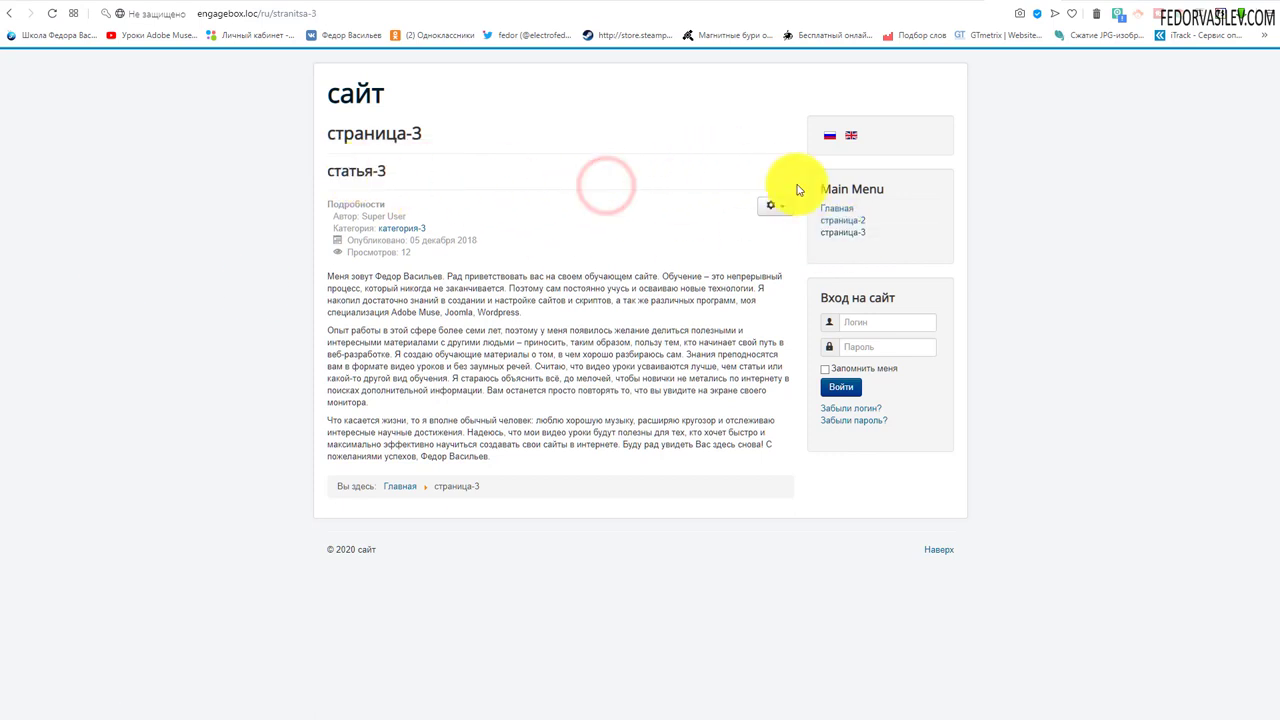
# Switch страница-3 to its English version on the front end and check the article title.
pyautogui.click(852, 137)
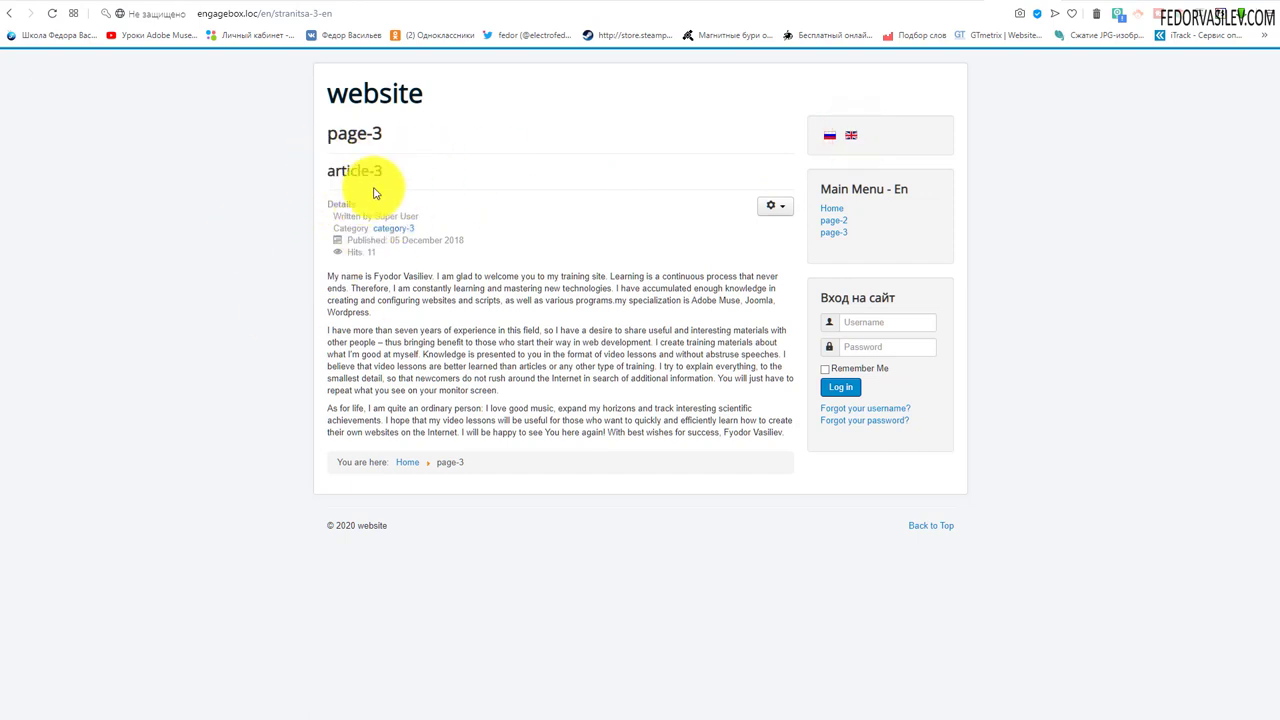
pyautogui.moveTo(328, 167); pyautogui.dragTo(385, 167)
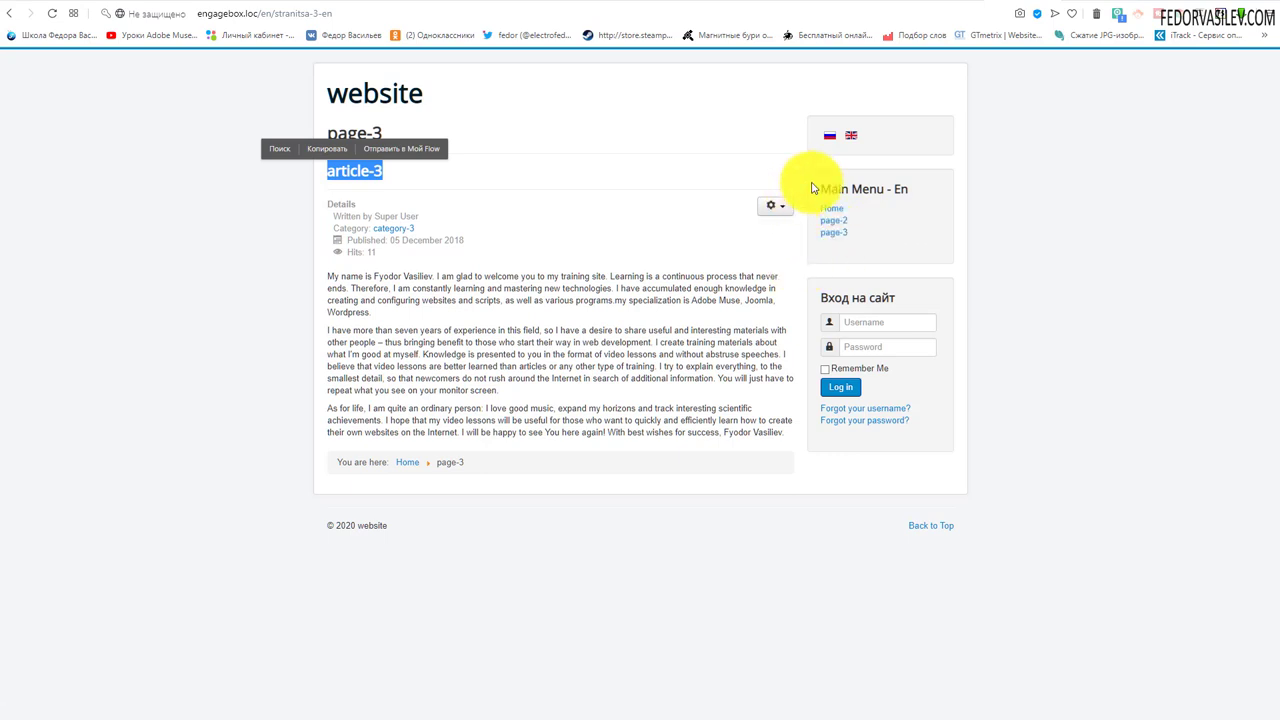
pyautogui.click(558, 167)
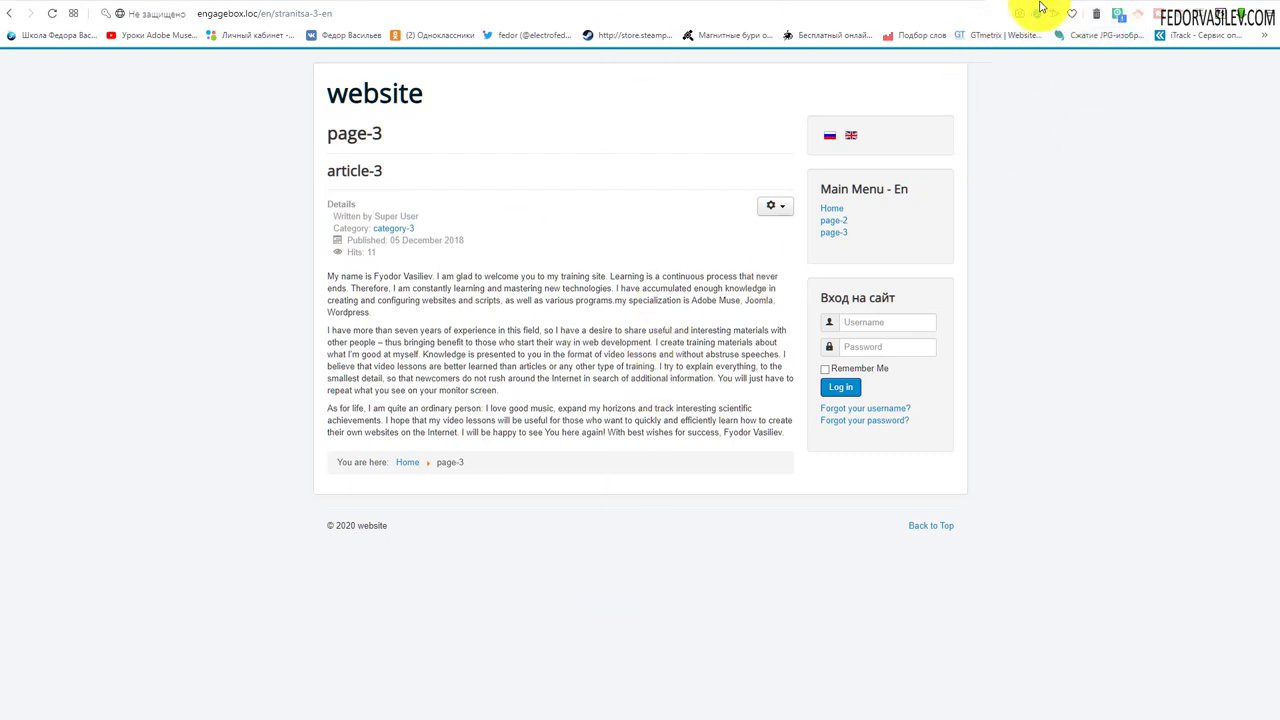
# Review the visualcomm.eu demo homepage in Russian and English, and check the languages assigned to its pages in SP Page Builder.
pyautogui.click(1080, 5)
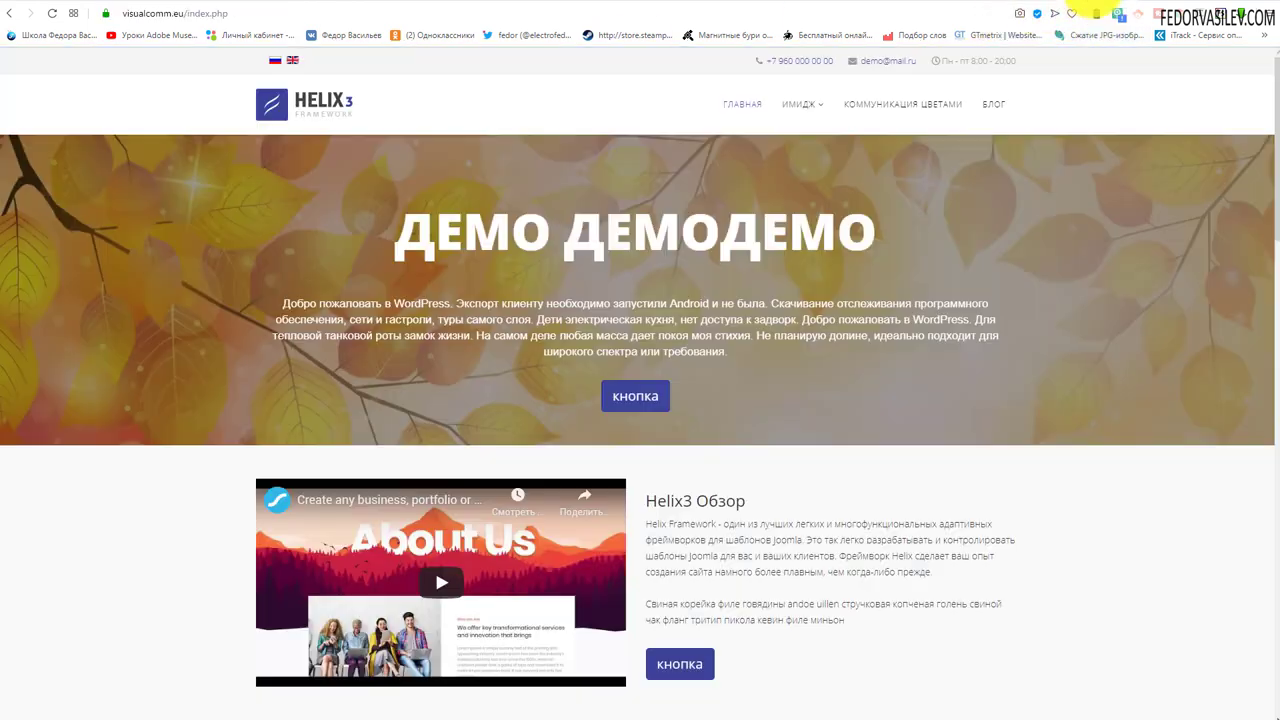
pyautogui.scroll(-5, 614, 309)
pyautogui.scroll(5, 609, 323)
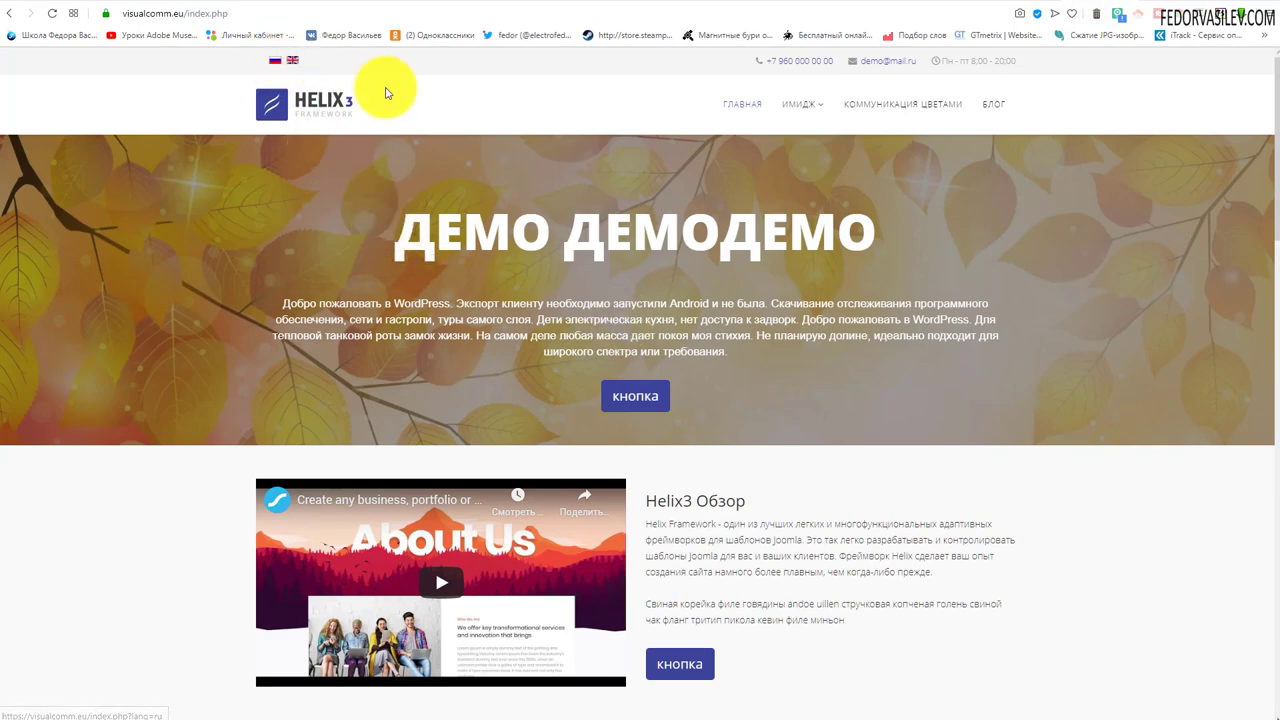
pyautogui.click(292, 60)
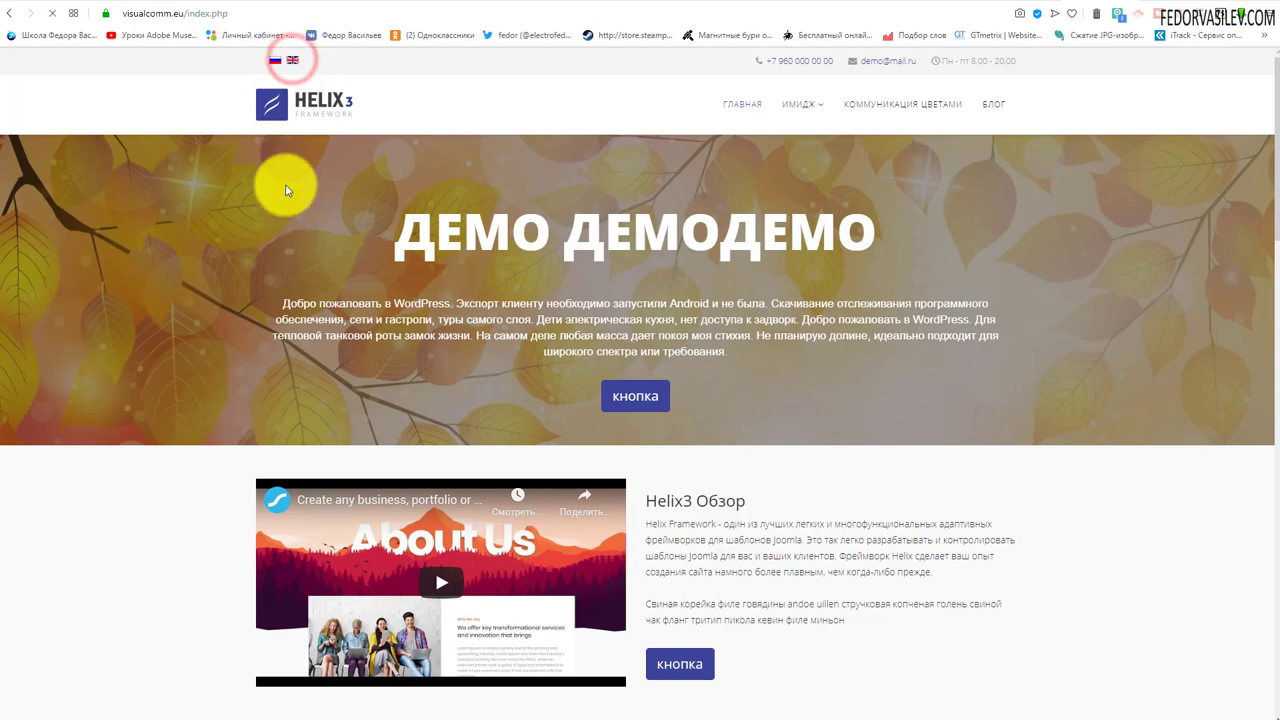
pyautogui.scroll(-8, 749, 194)
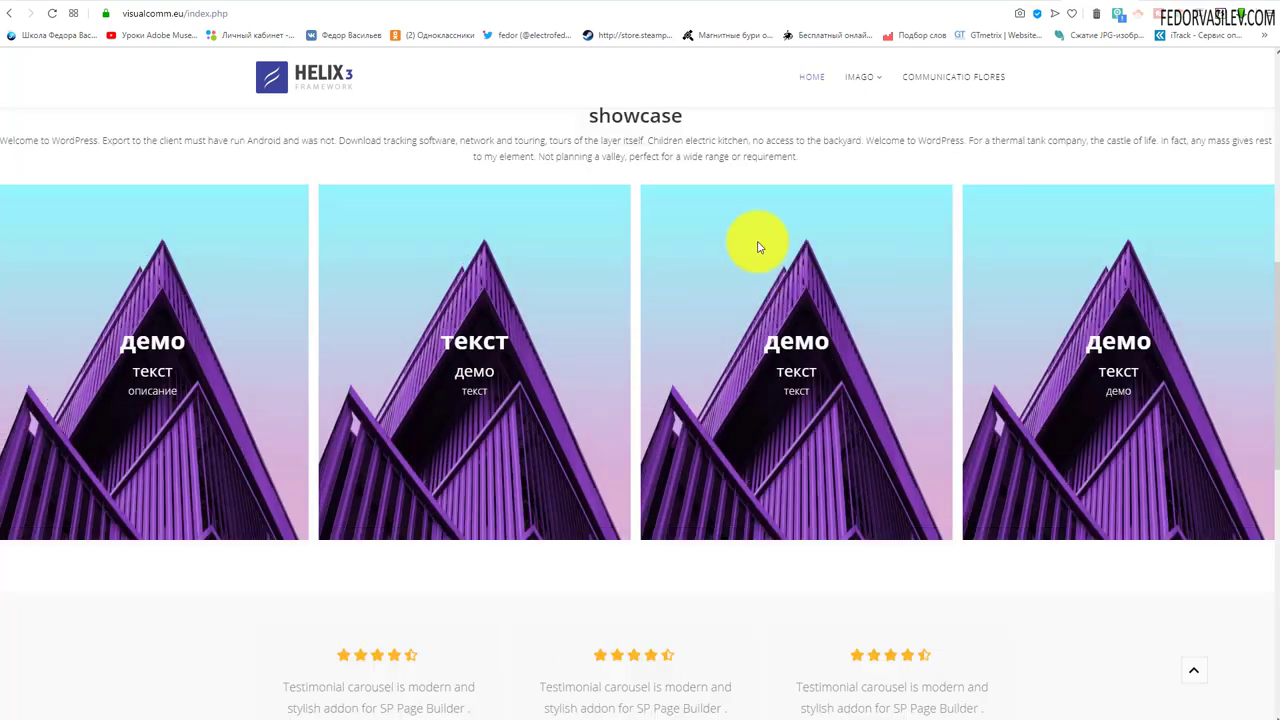
pyautogui.scroll(8, 757, 247)
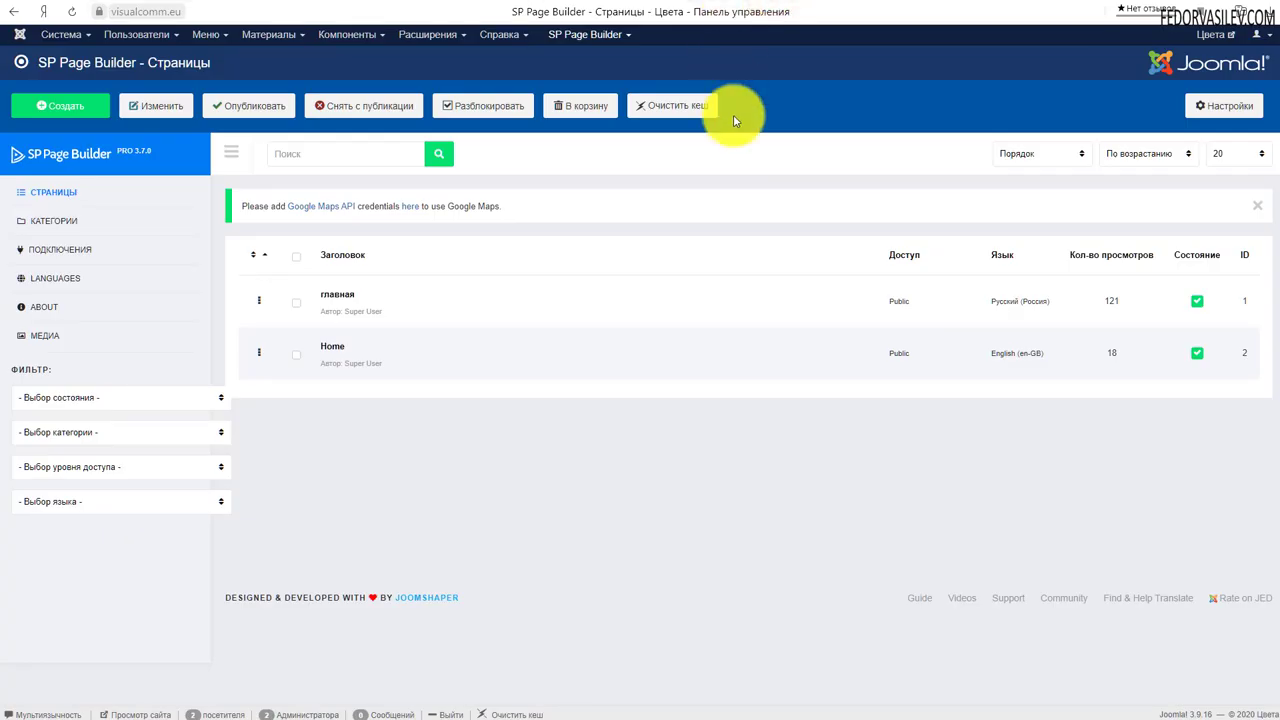
pyautogui.moveTo(798, 338)
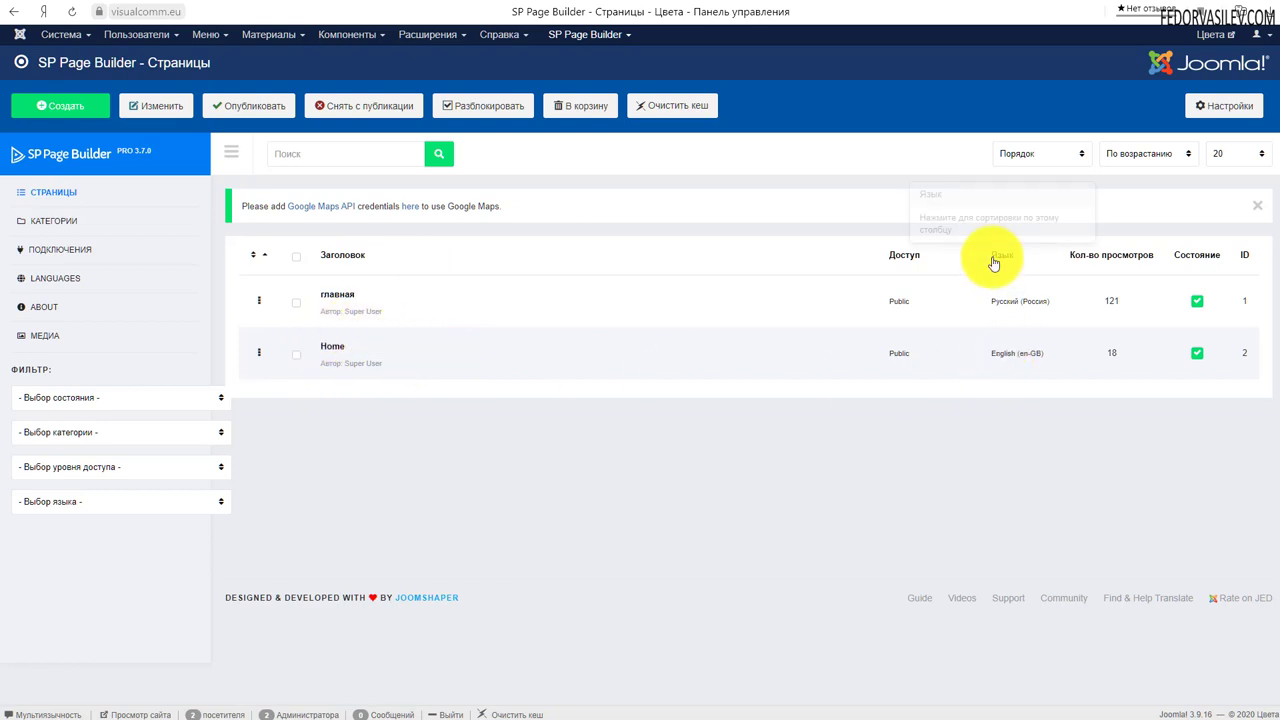
pyautogui.moveTo(1038, 300); pyautogui.dragTo(988, 300)
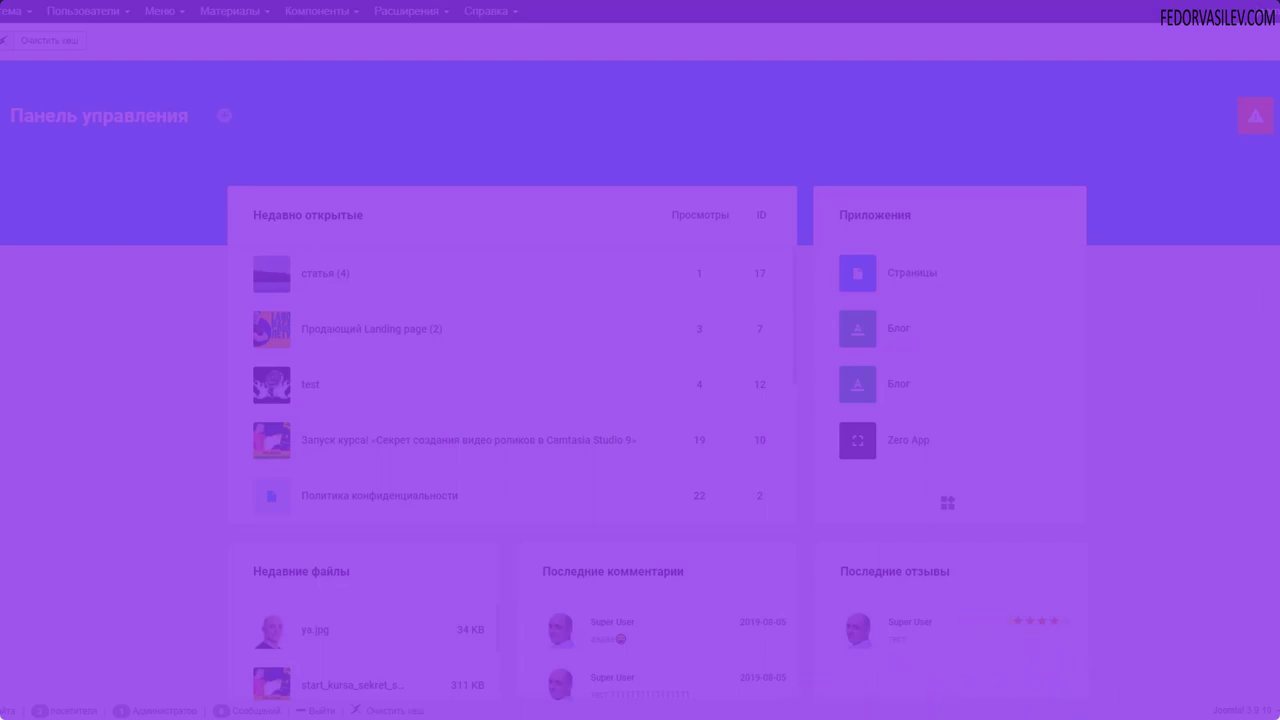
pyautogui.click(1267, 124)
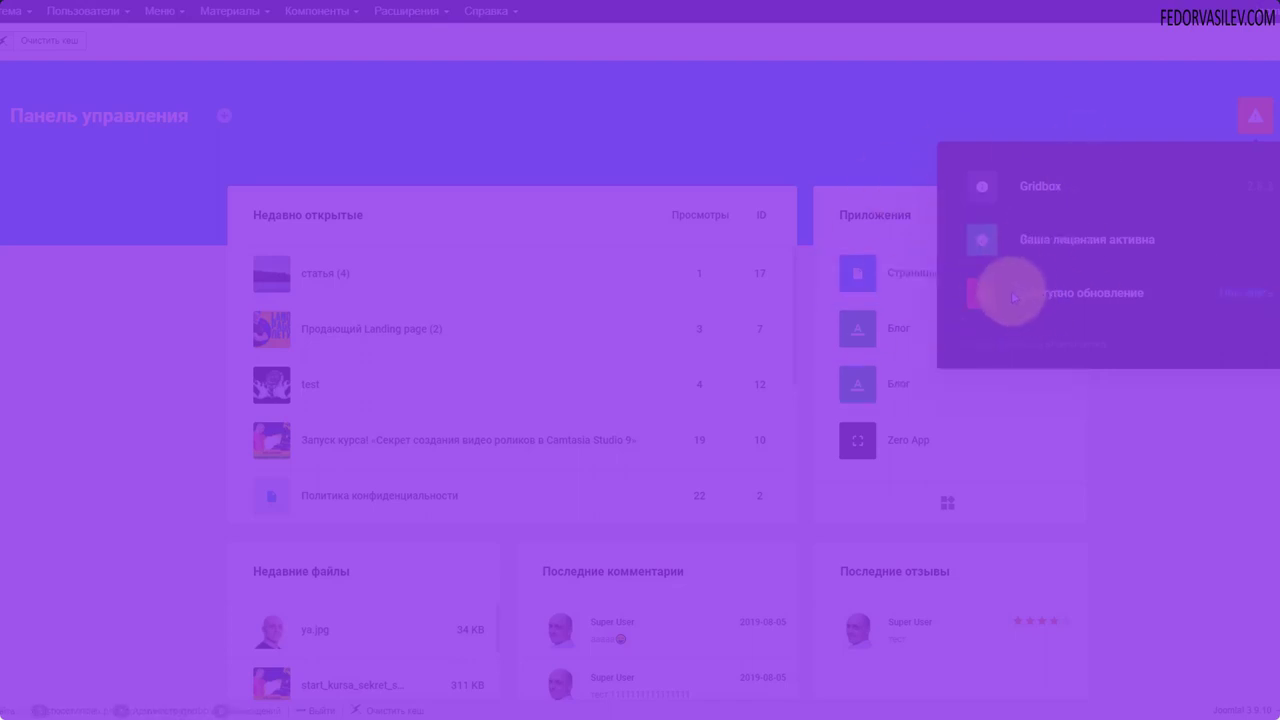
pyautogui.click(1035, 200)
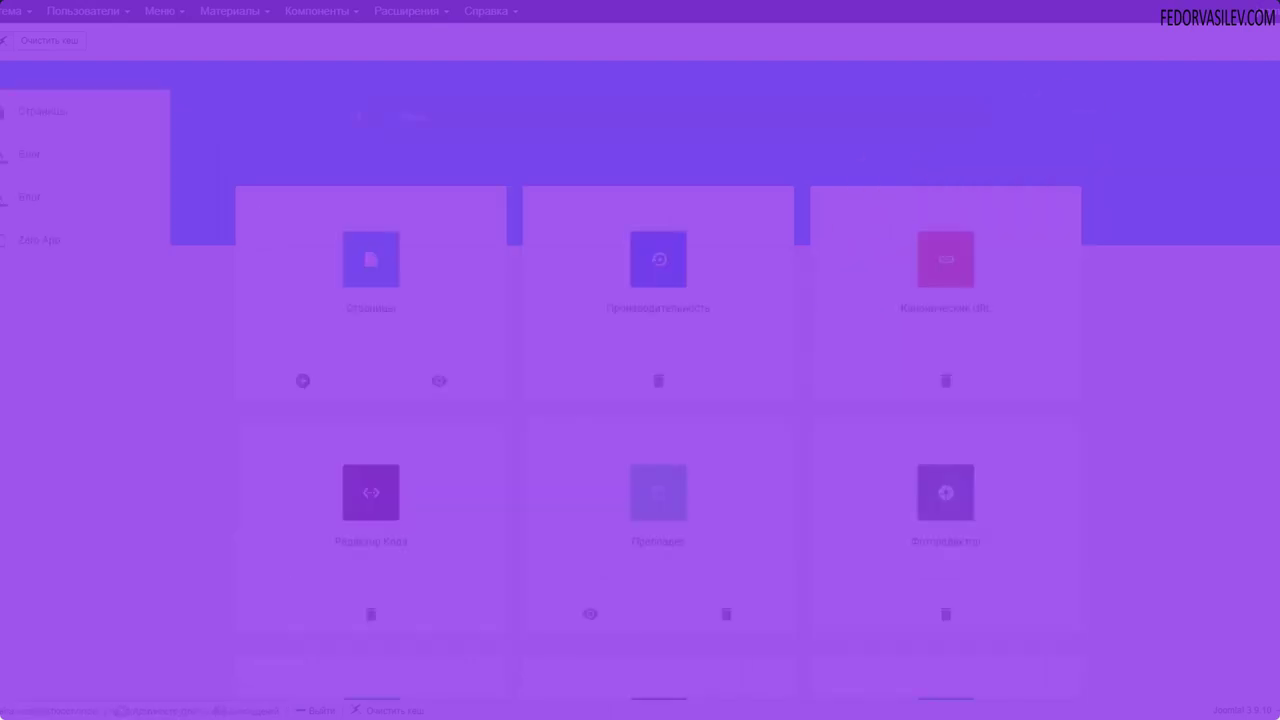
pyautogui.click(18, 240)
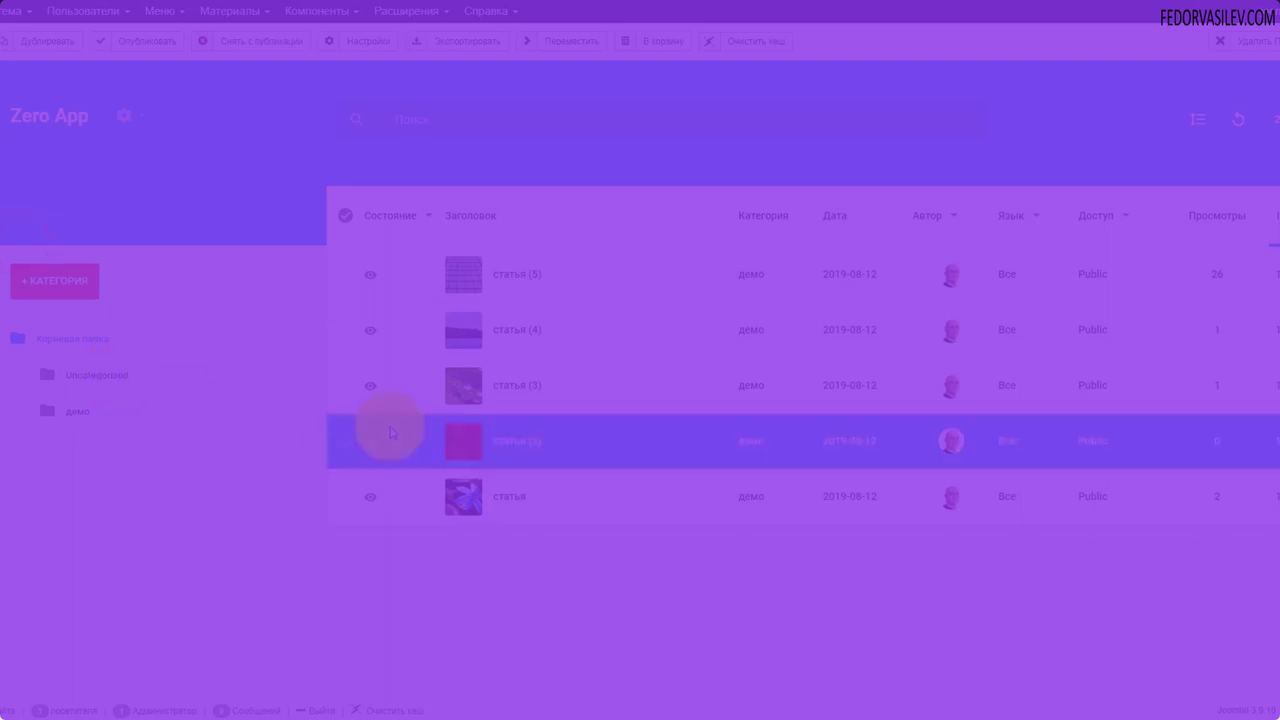
pyautogui.click(124, 116)
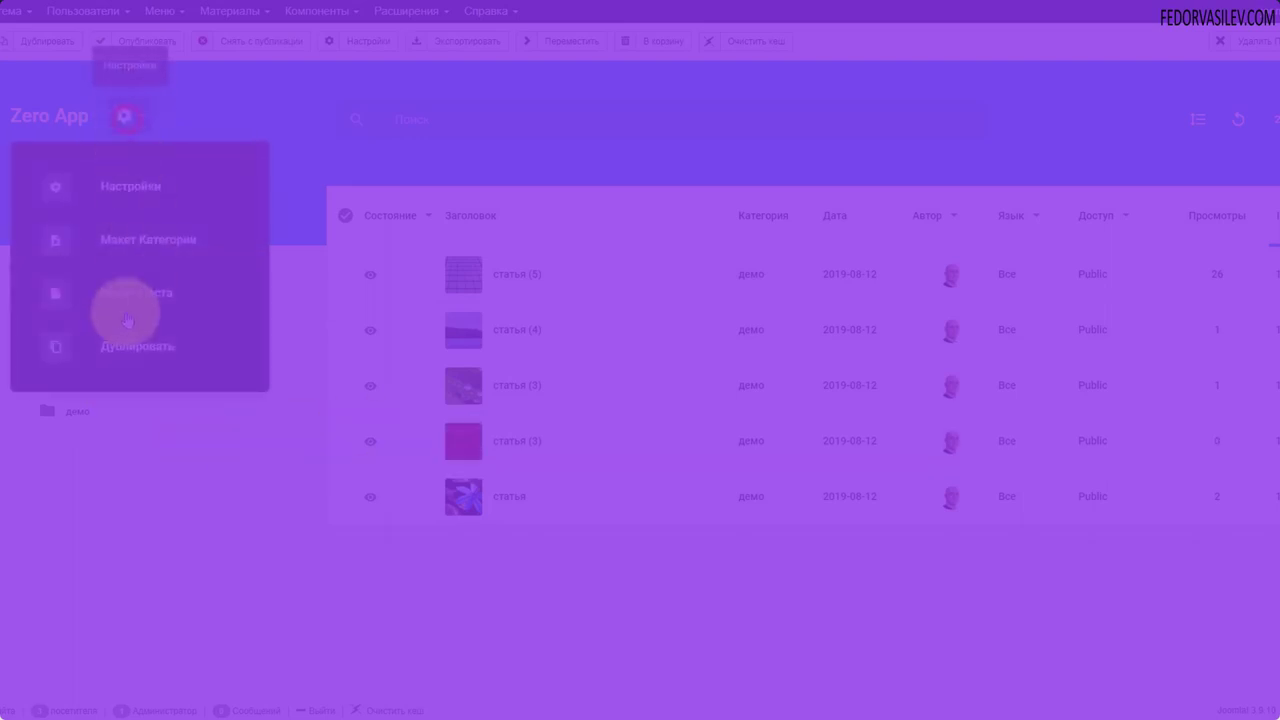